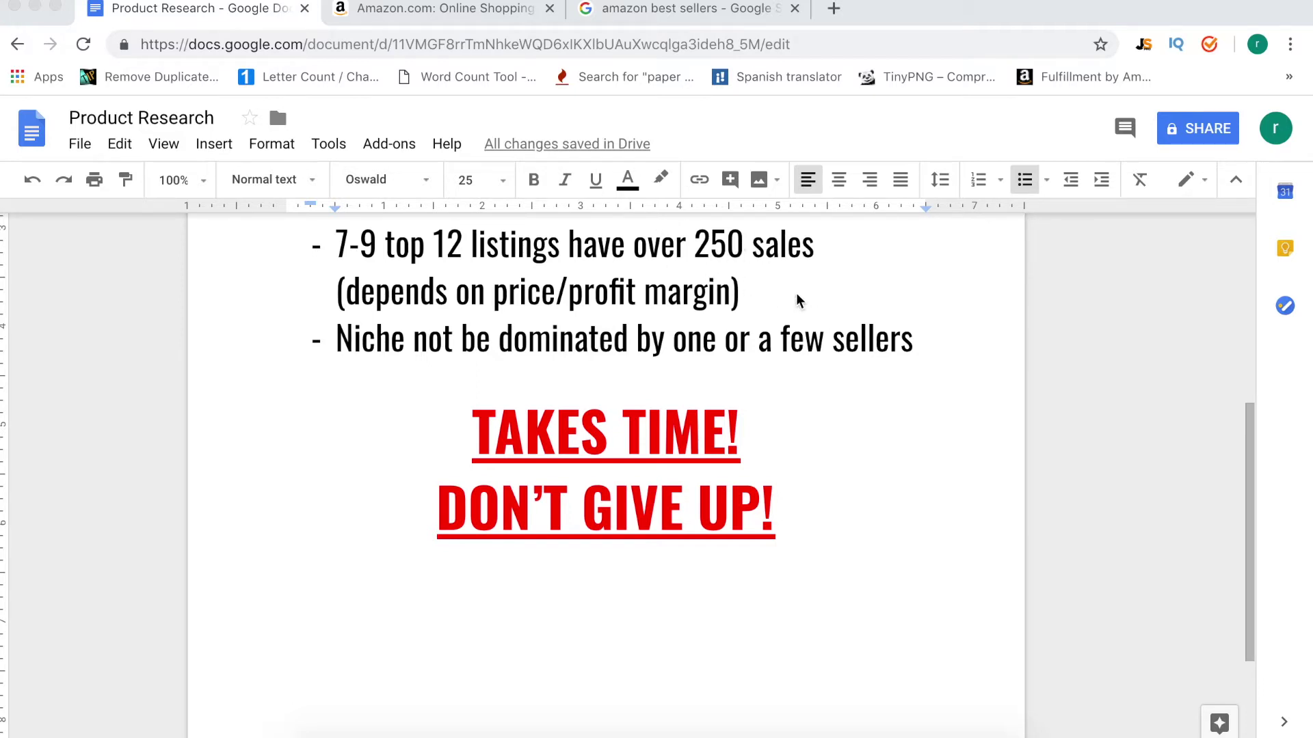
Read the last criteria and the closing red reminder lines in the Product Research document.
scroll(838, 316, down, 1)
scroll(838, 315, down, 1)
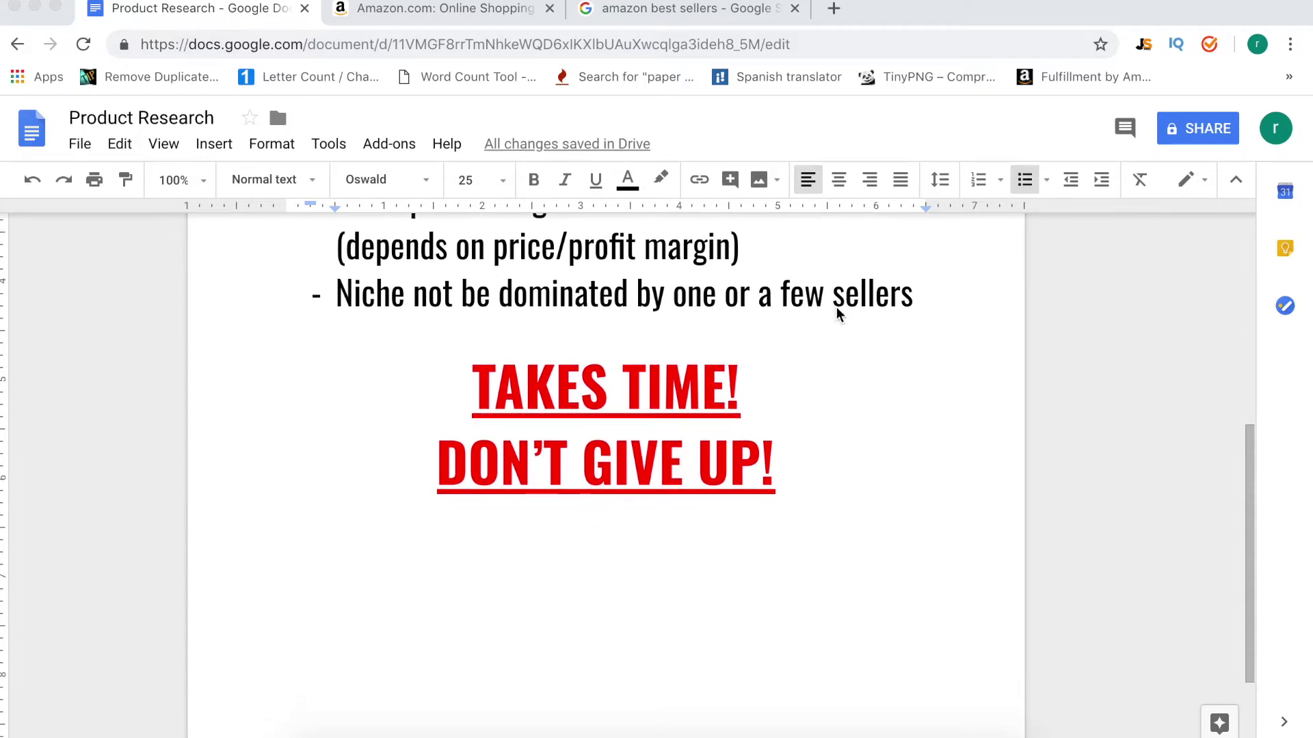
scroll(840, 314, down, 1)
scroll(839, 314, down, 1)
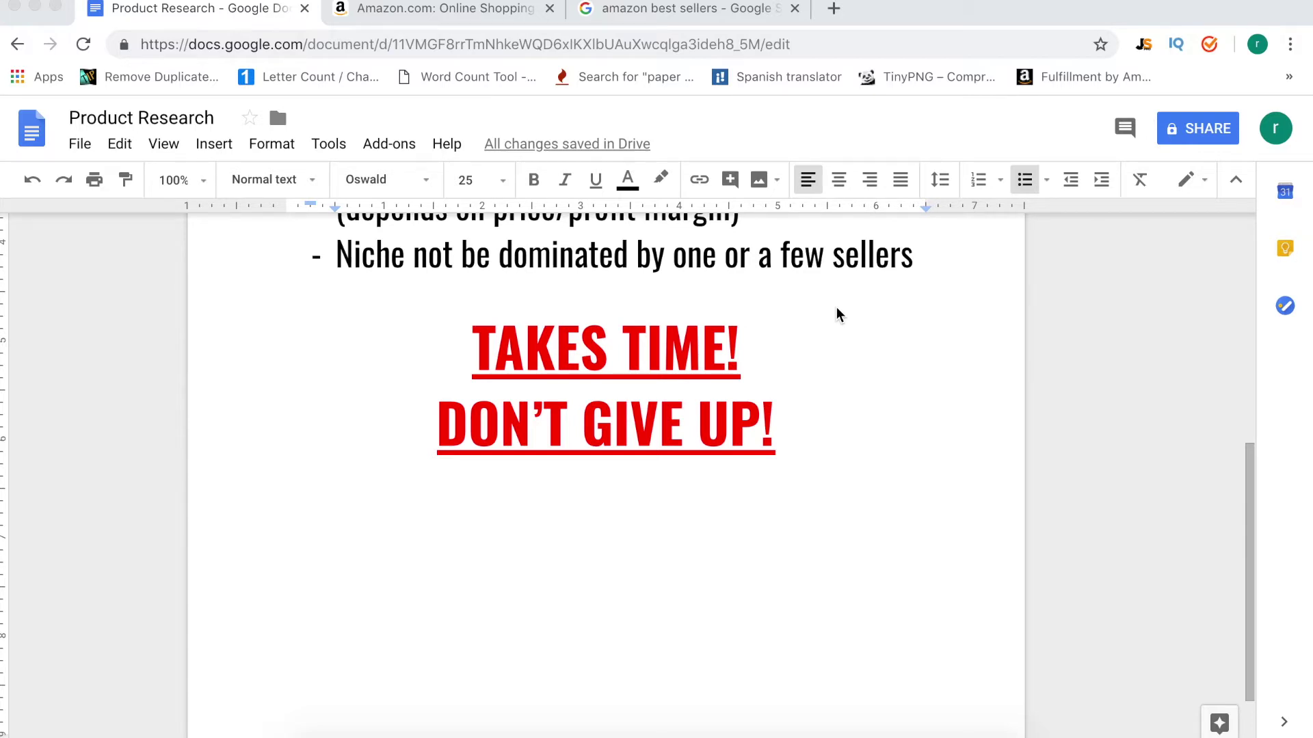
click(936, 272)
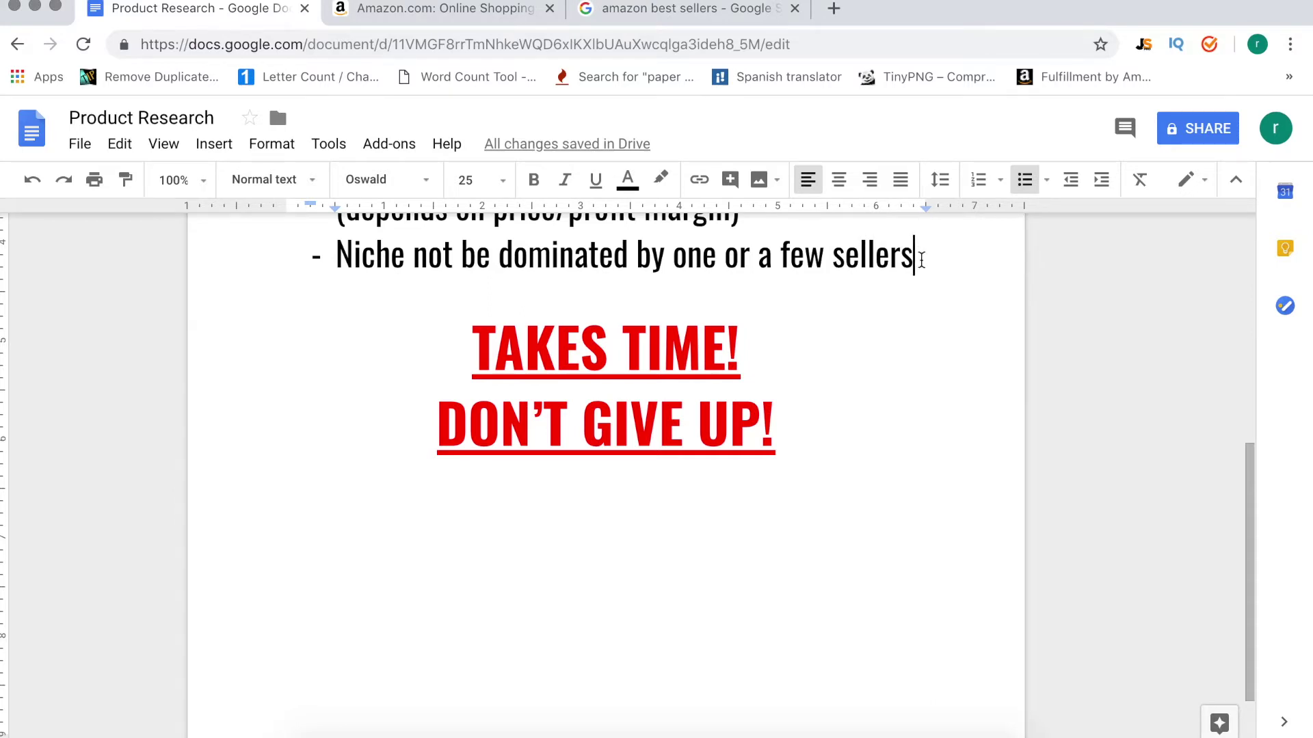
scroll(927, 349, down, 2)
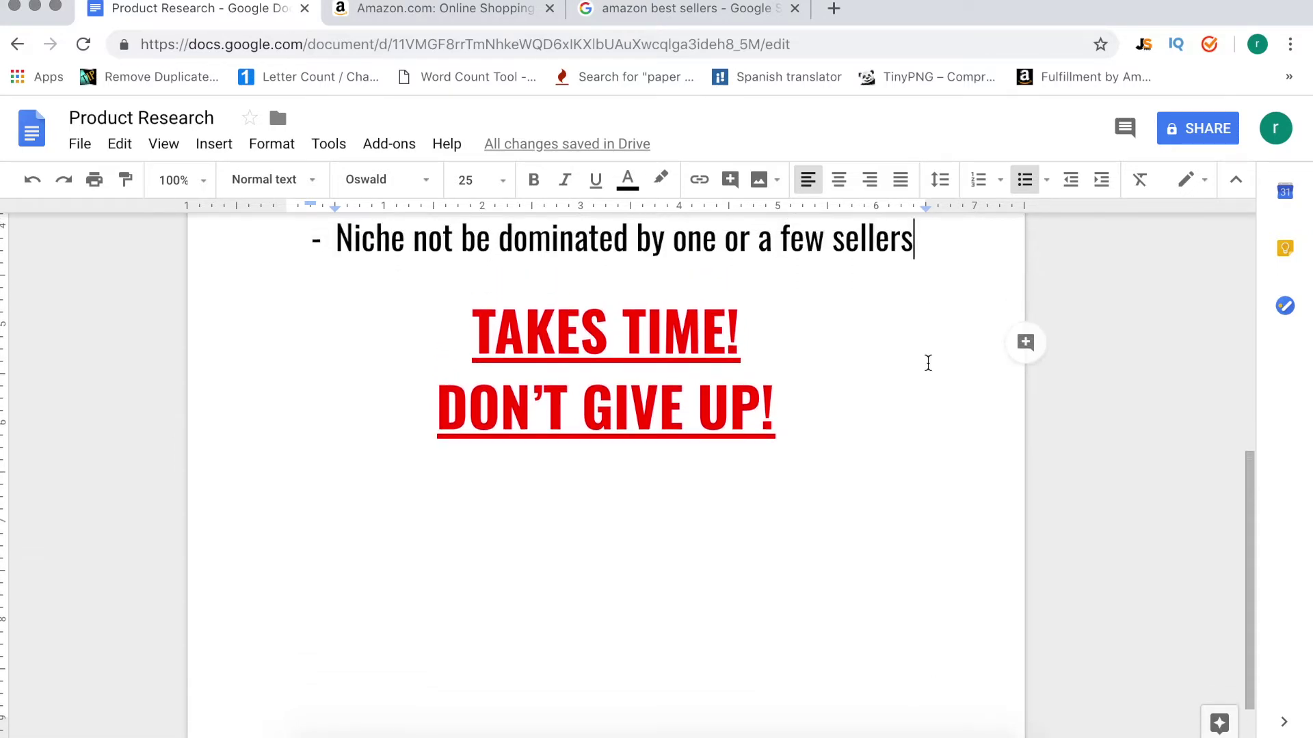
scroll(724, 256, up, 2)
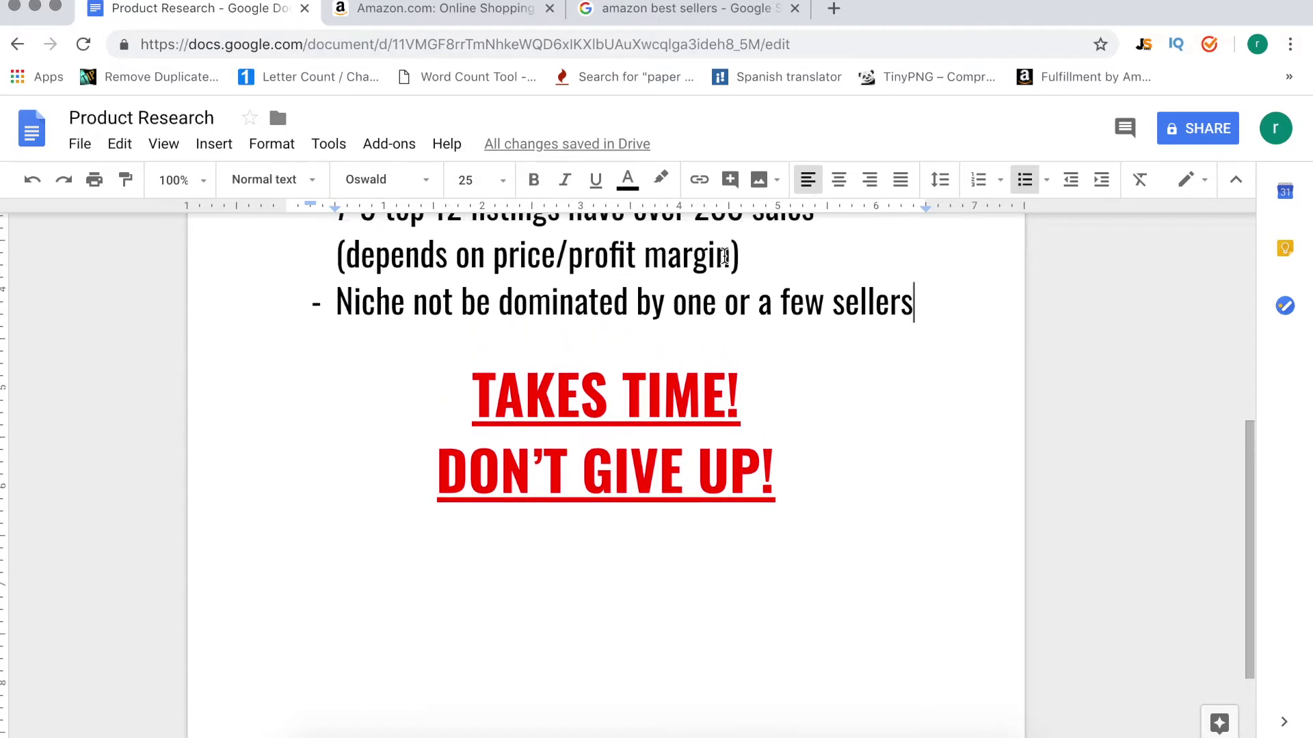
scroll(847, 449, down, 4)
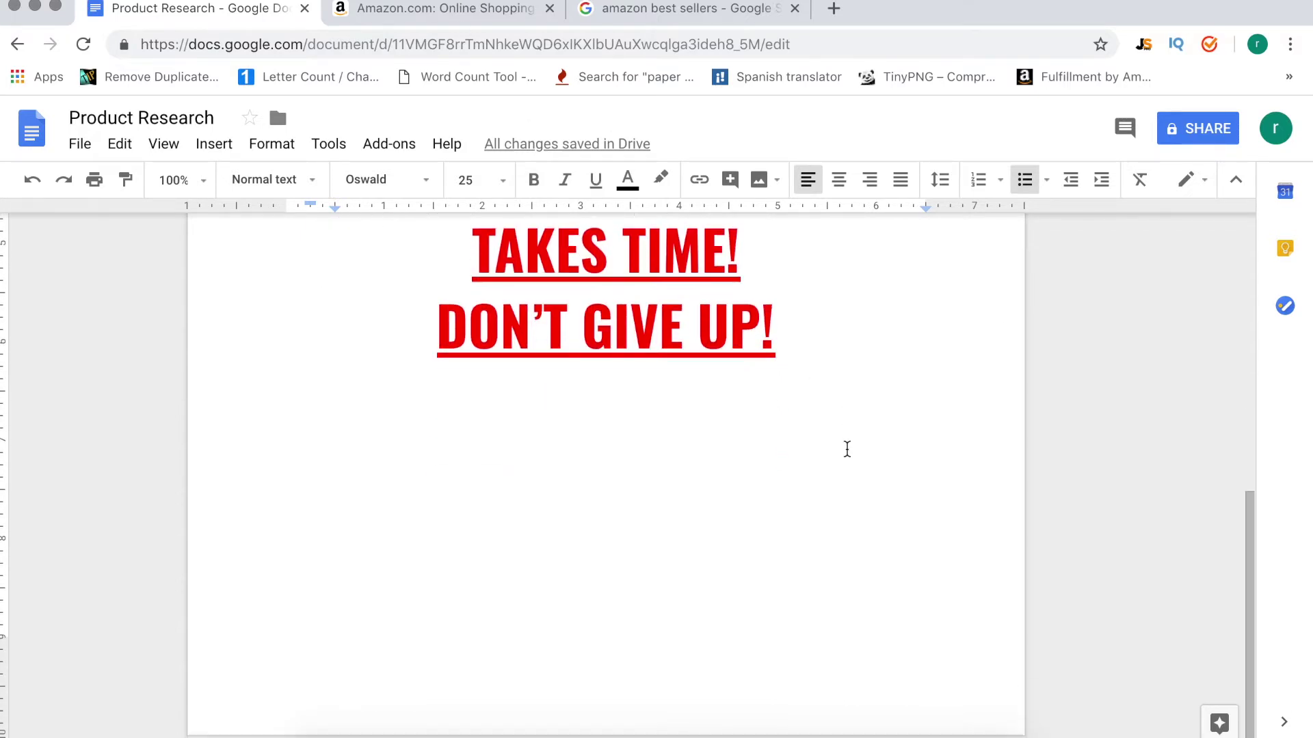
scroll(807, 335, up, 2)
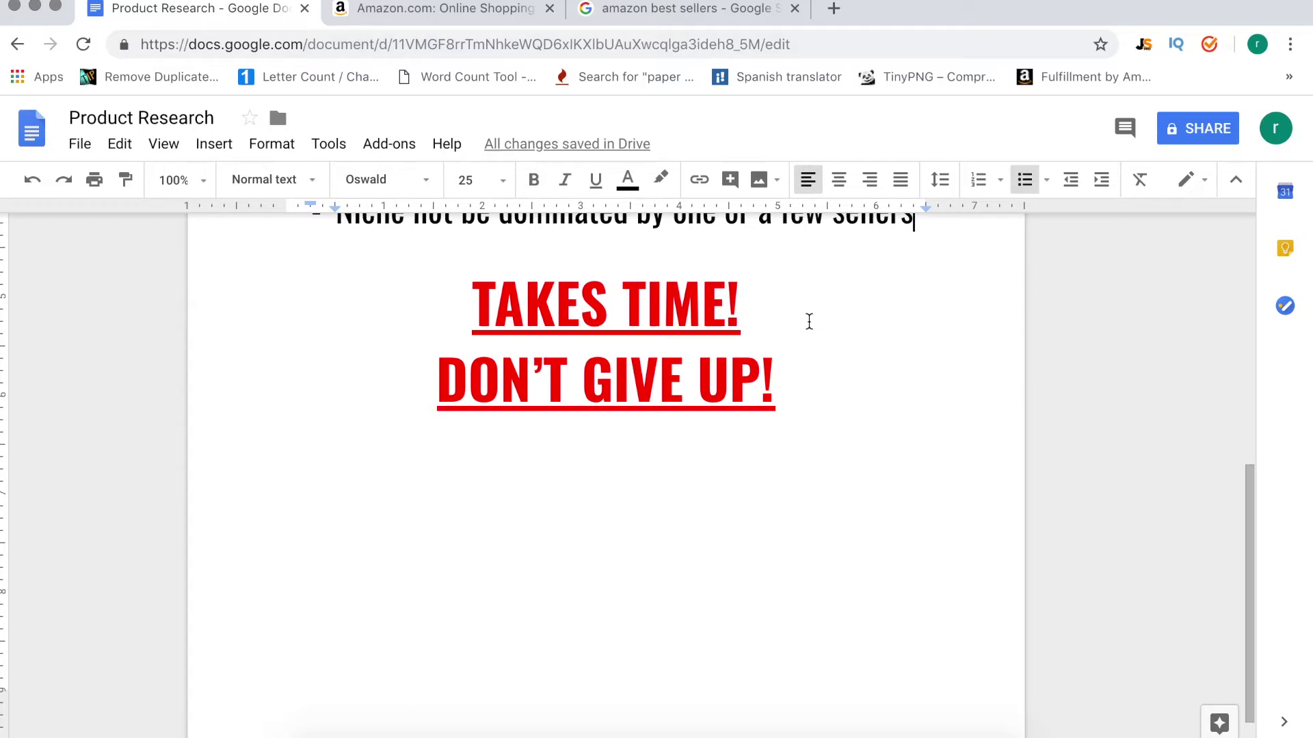
scroll(815, 337, down, 1)
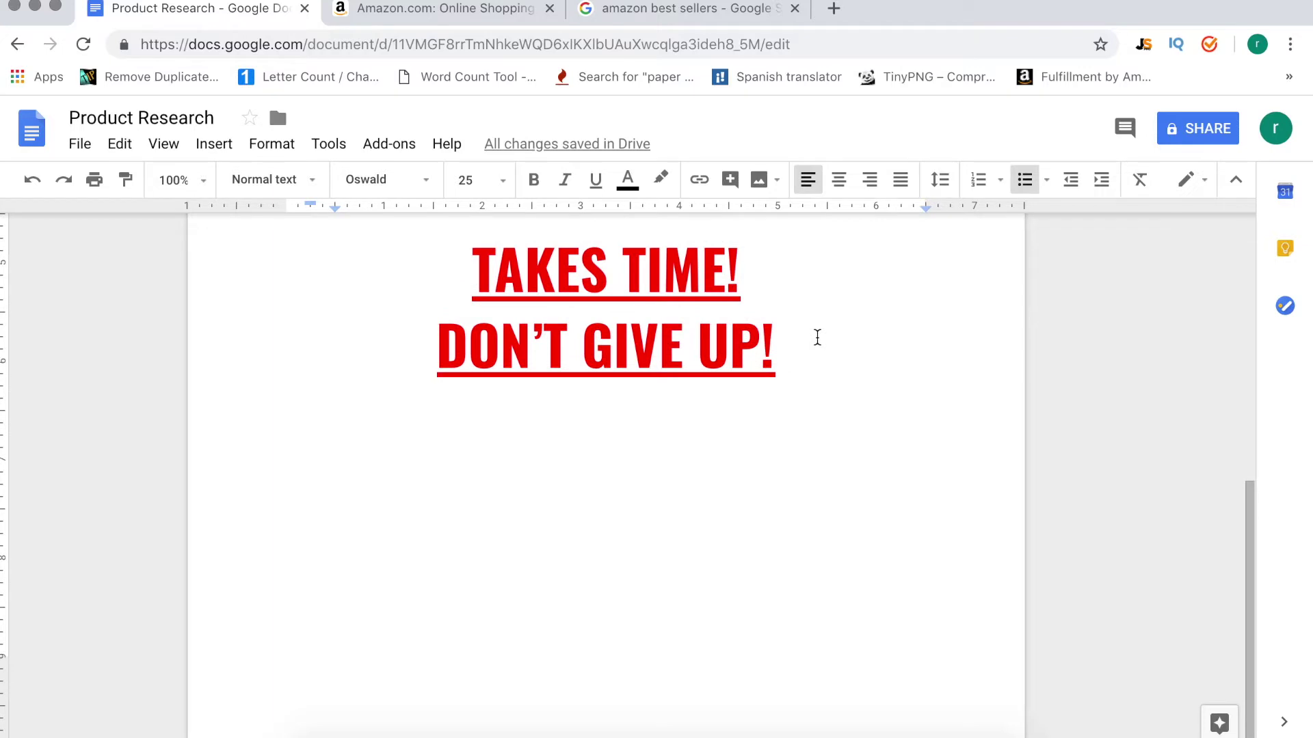
Highlight the "DON'T GIVE UP!" line for emphasis, and return to the start of the FBA Product Research list.
drag(832, 363, 426, 375)
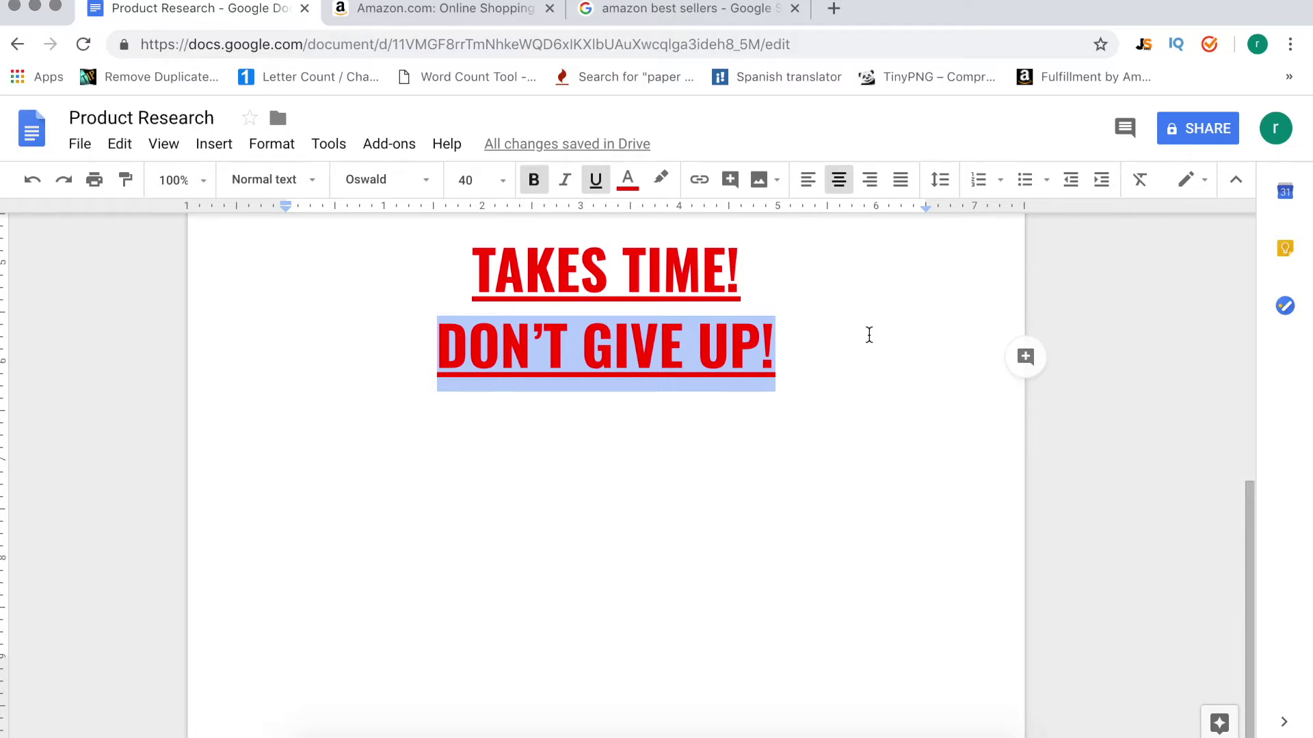
click(869, 334)
drag(868, 335, 432, 349)
click(850, 352)
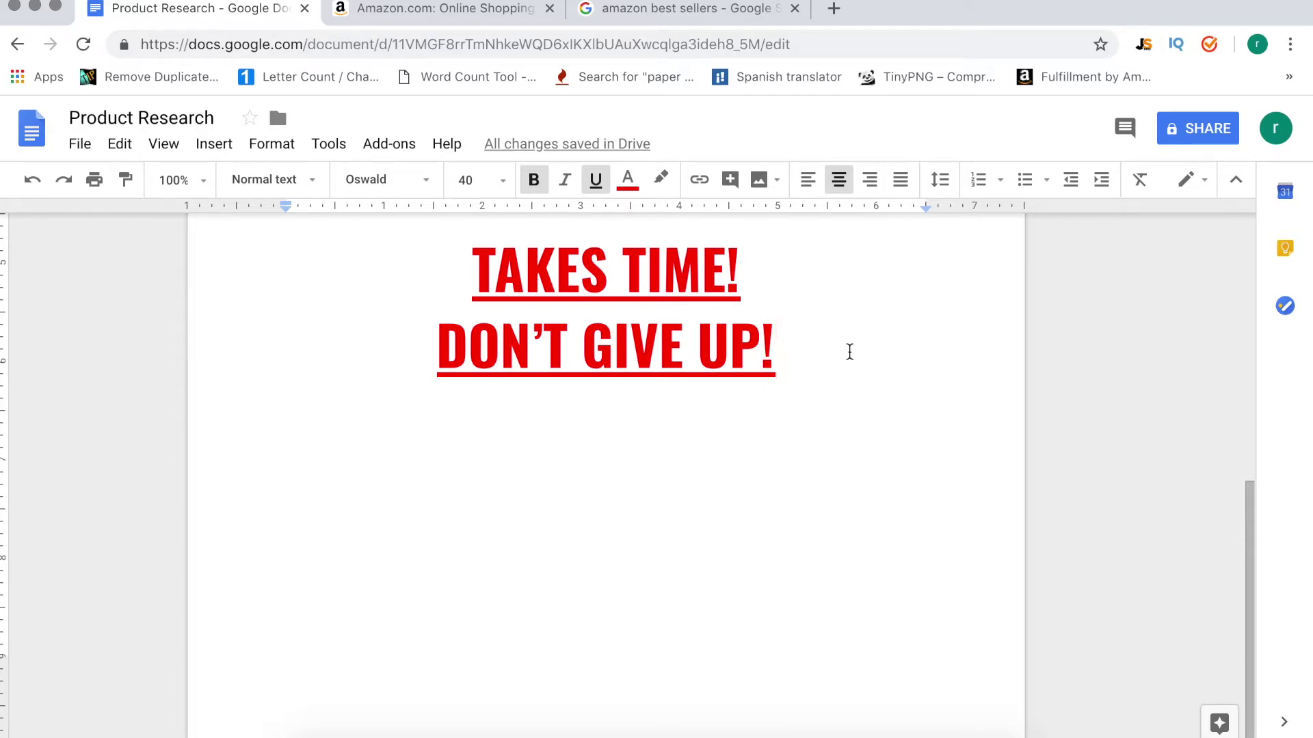
drag(835, 346, 424, 335)
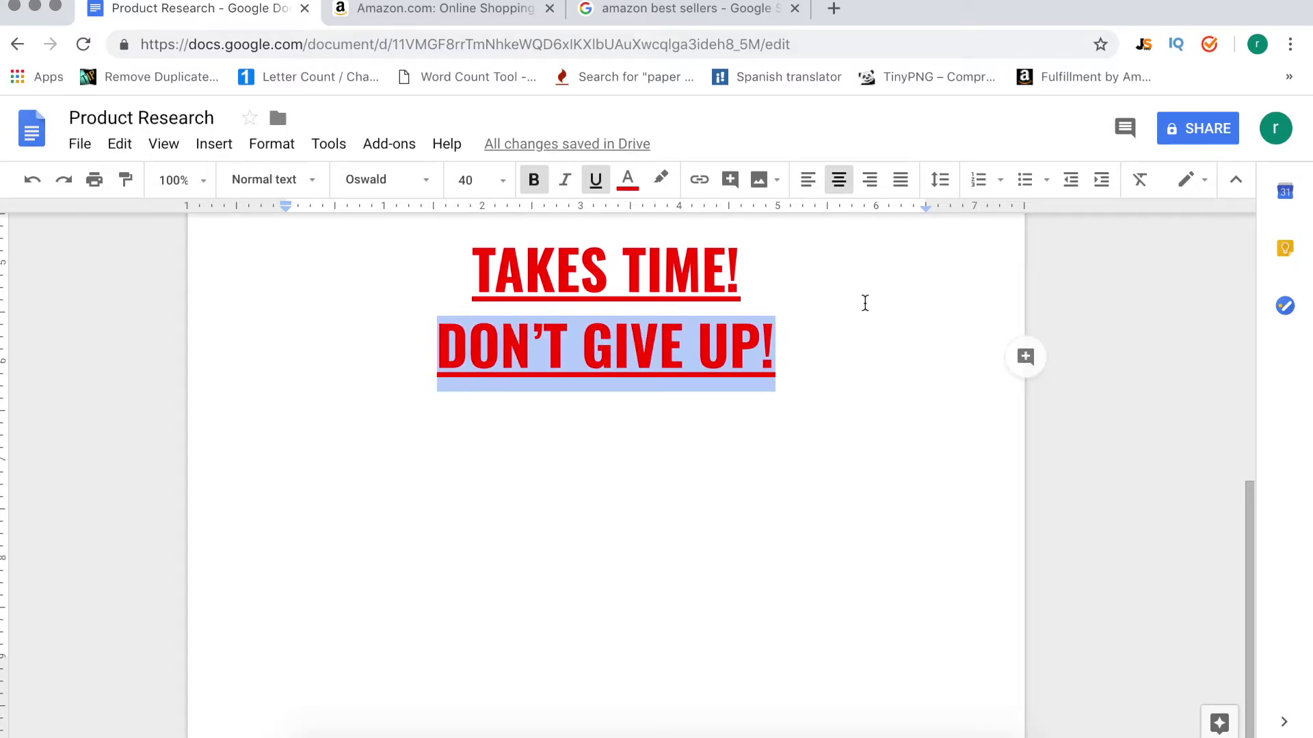
click(865, 303)
scroll(856, 337, up, 1)
click(874, 407)
scroll(873, 407, up, 5)
scroll(874, 407, down, 3)
scroll(873, 407, up, 5)
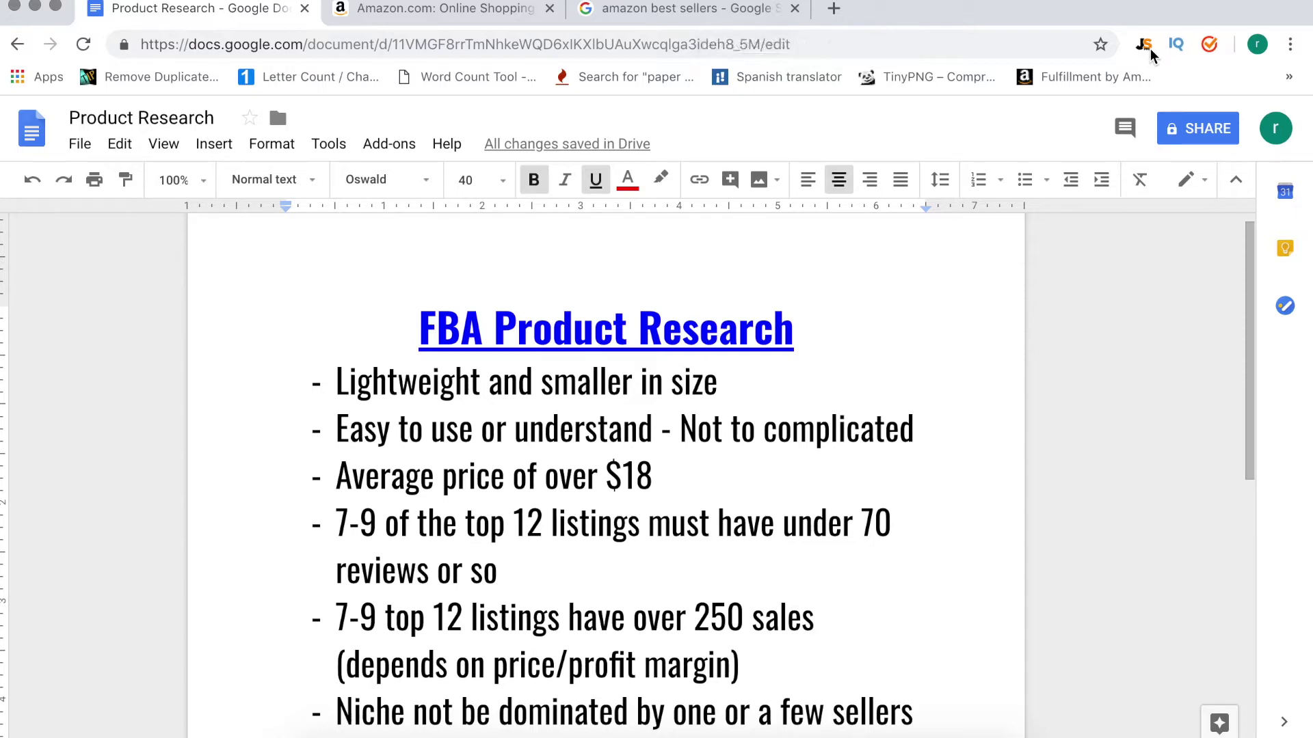
Switch to the Amazon home page and try to open the Jungle Scout Pro extension.
click(448, 12)
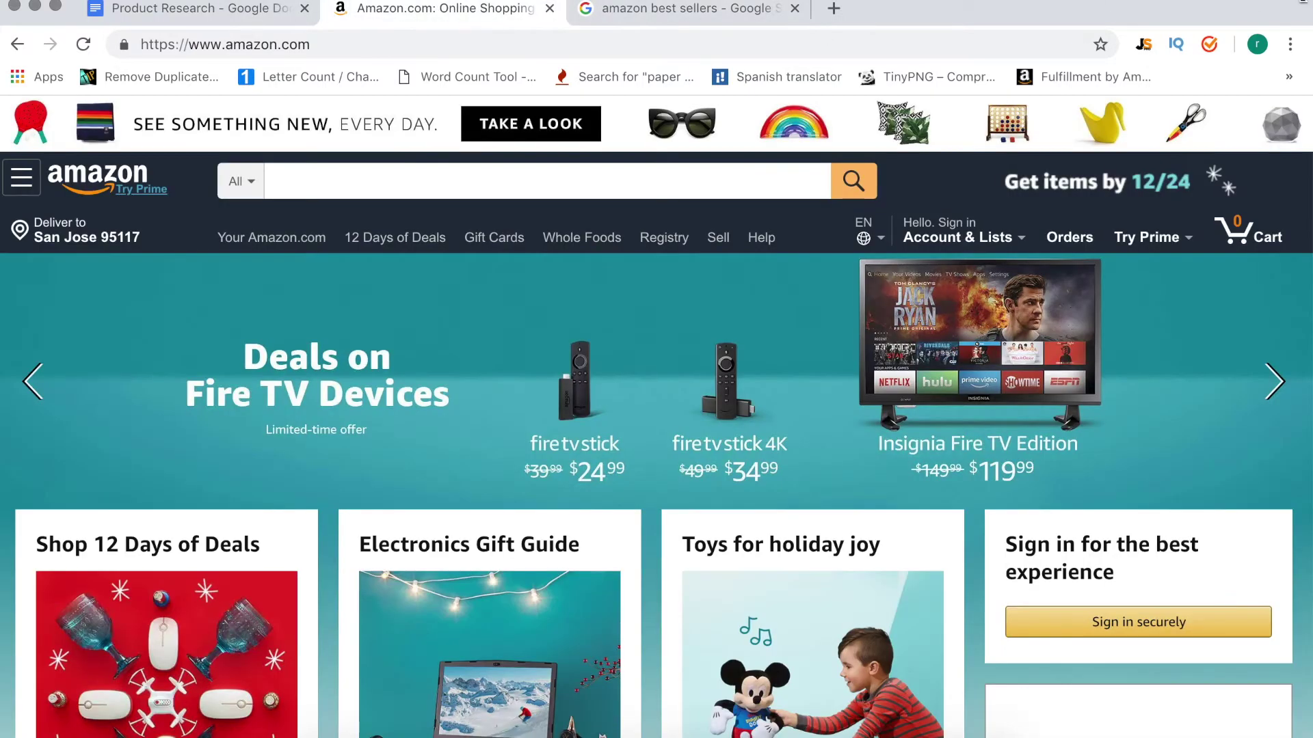
click(1143, 46)
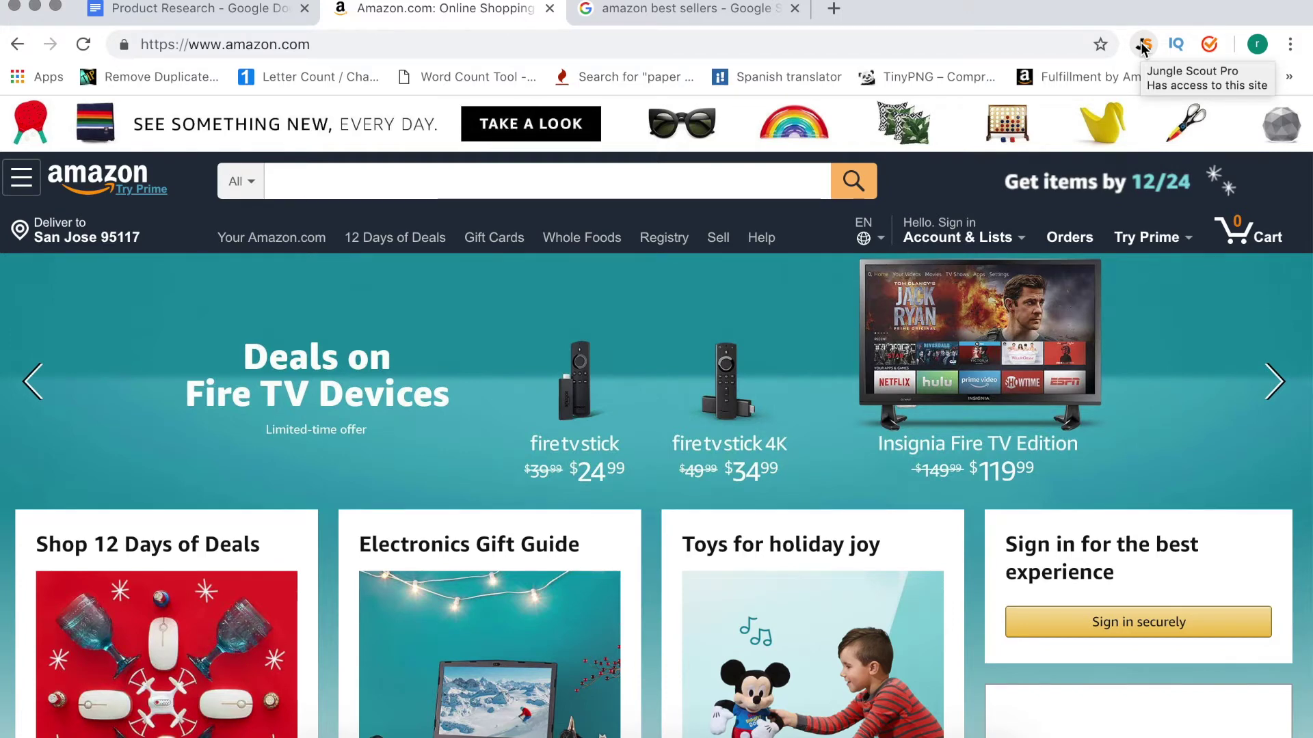
click(1143, 48)
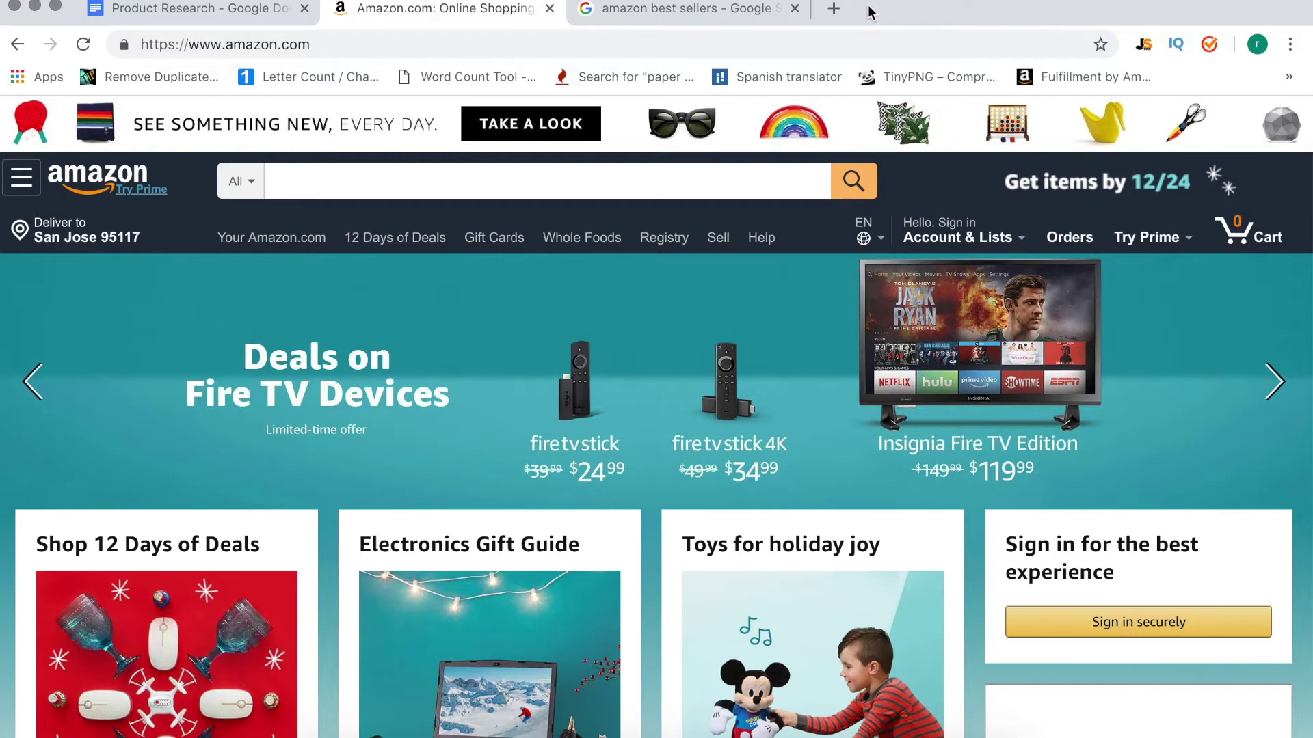
Go to the "amazon best sellers" Google results and open the Amazon.com Best Sellers page.
click(681, 14)
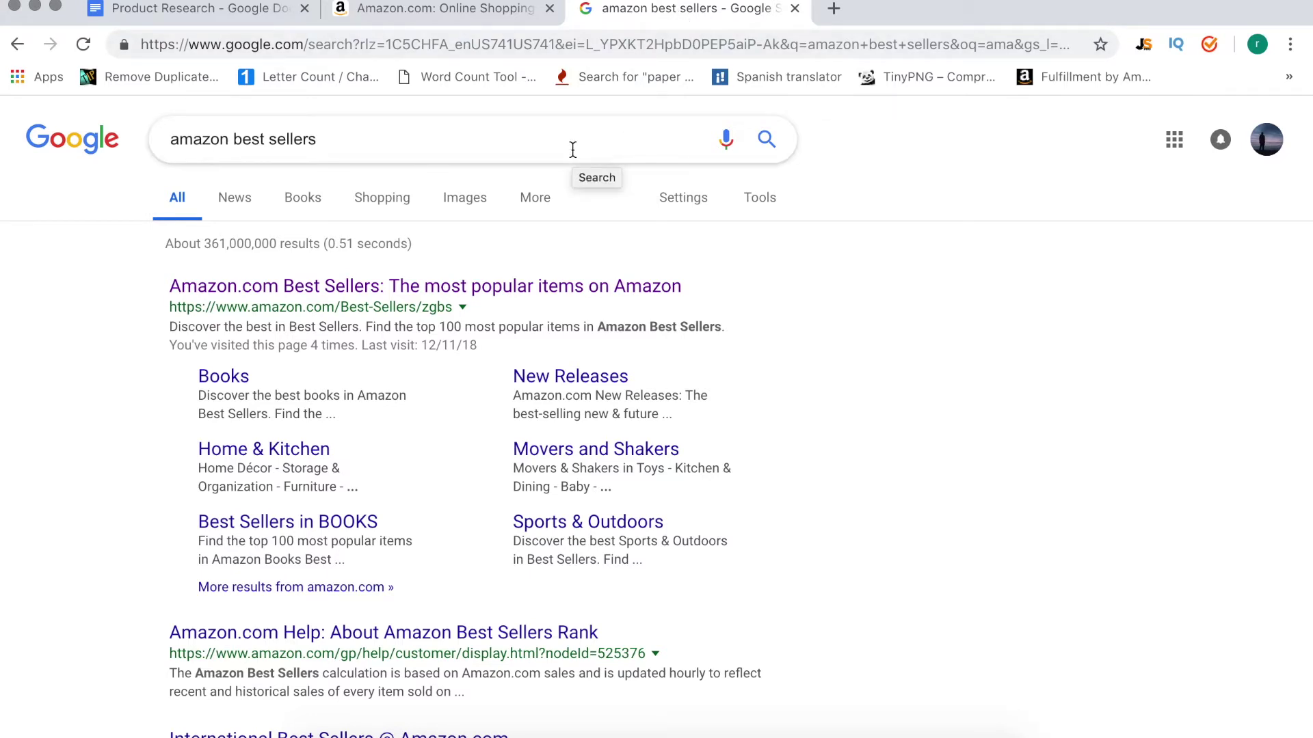
scroll(835, 362, down, 2)
scroll(827, 359, up, 2)
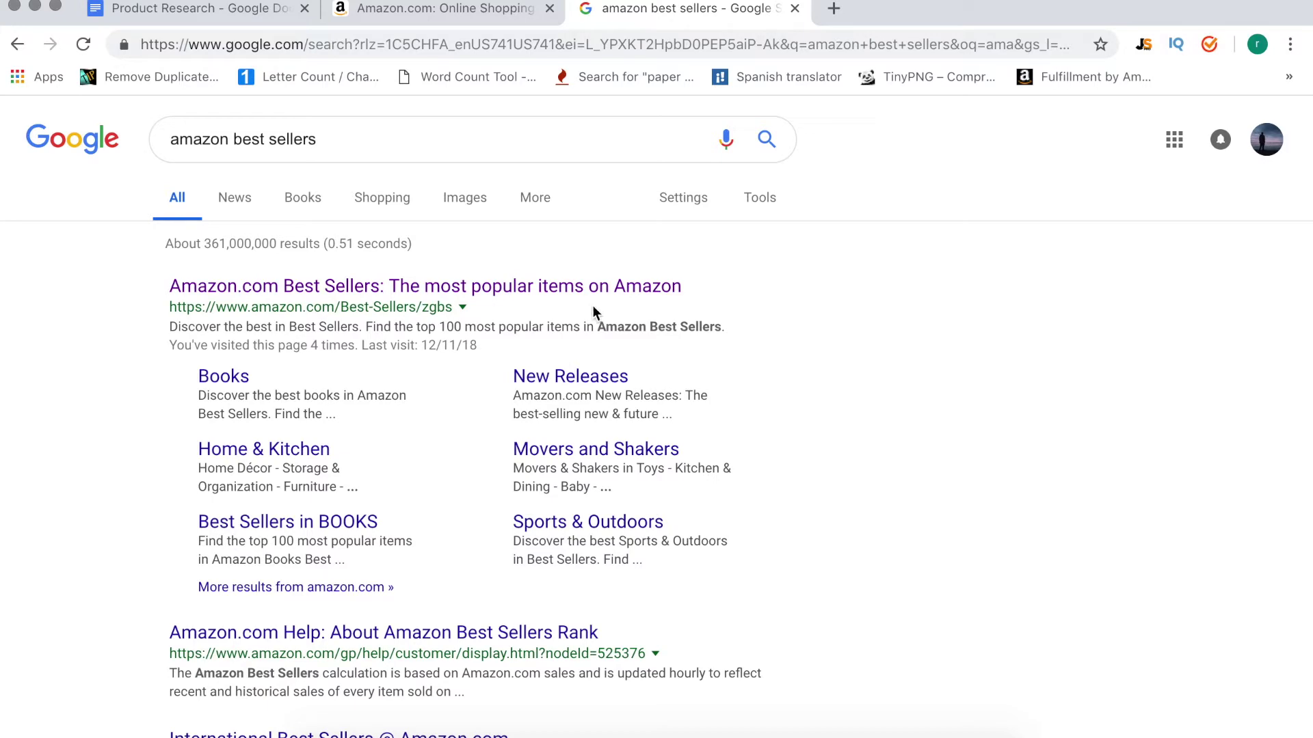
click(608, 295)
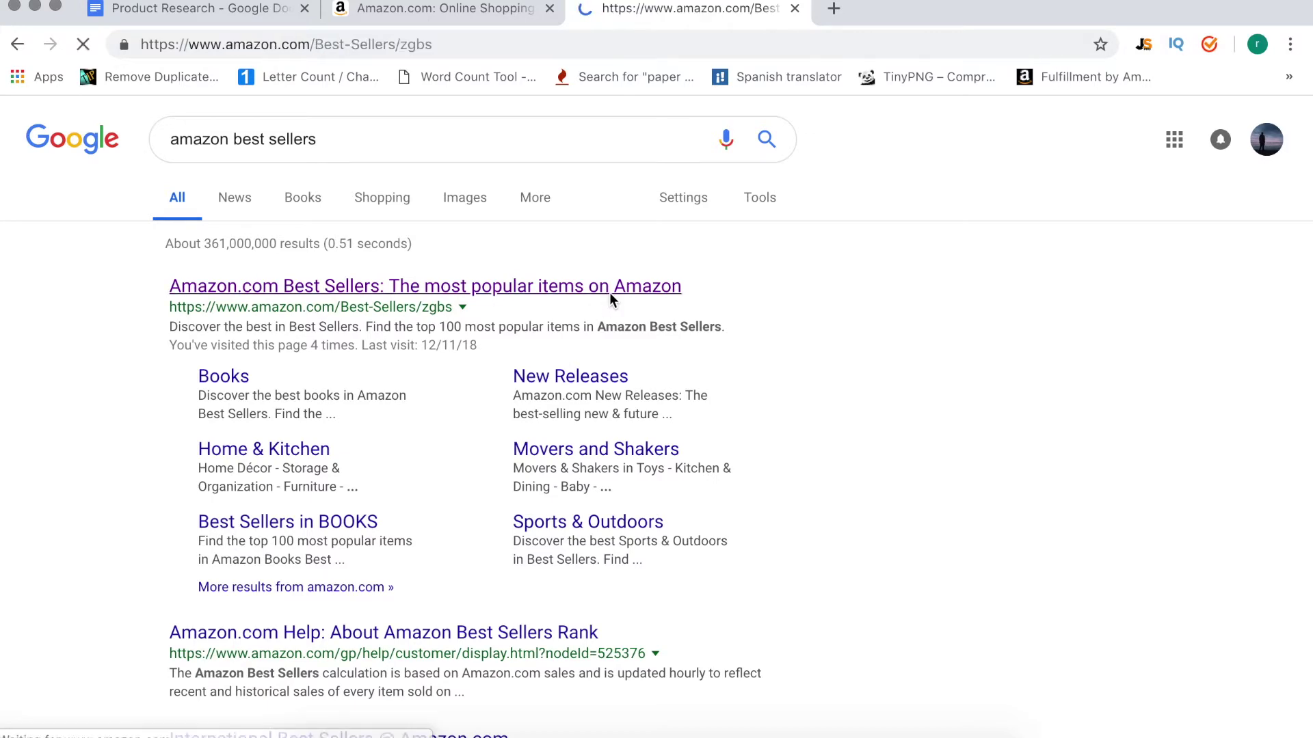
Look through the full department list on the Amazon Best Sellers page for possible product categories.
scroll(255, 430, down, 3)
scroll(154, 400, down, 7)
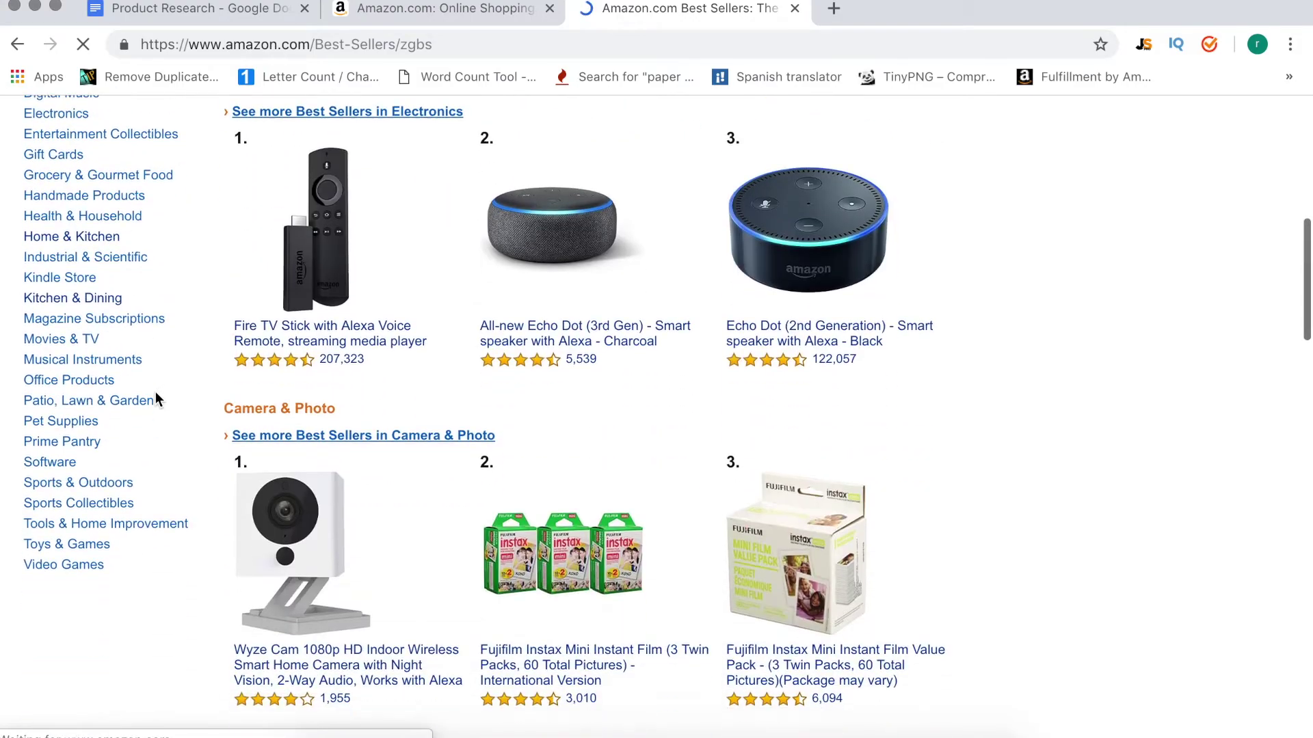
scroll(154, 400, up, 6)
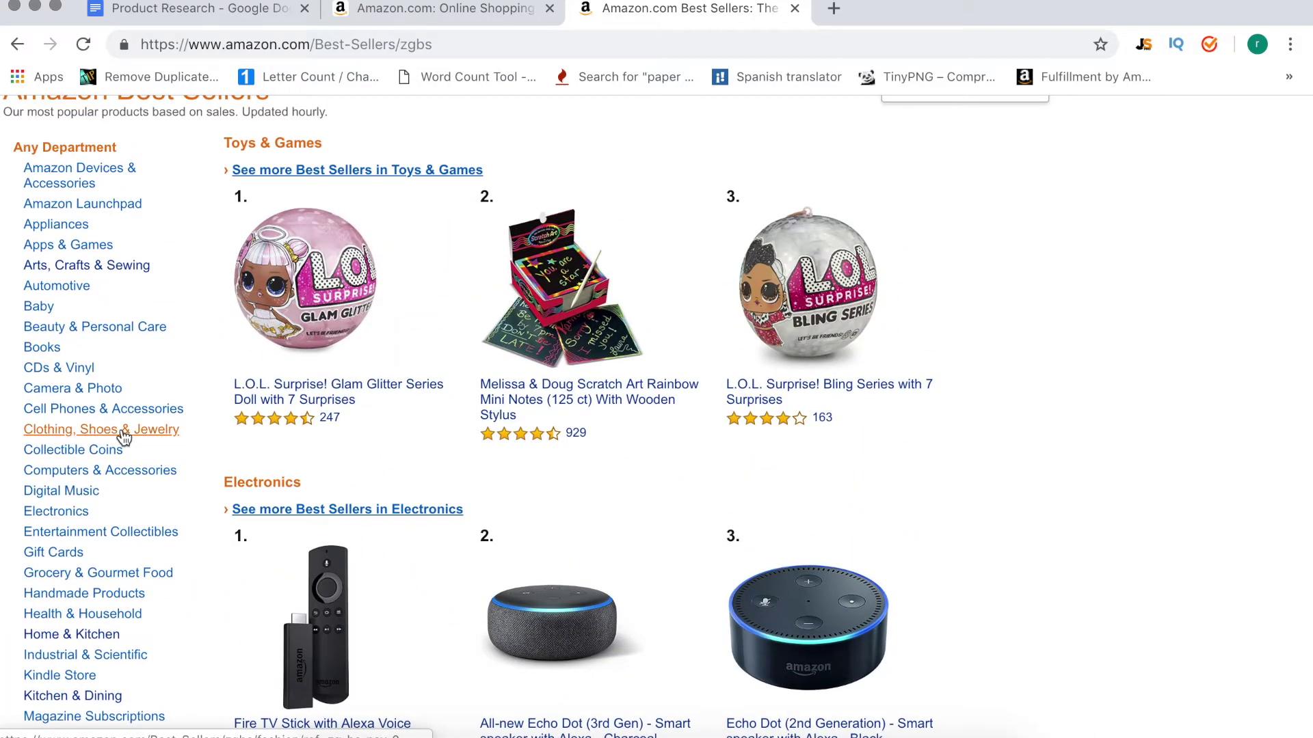
scroll(123, 437, down, 7)
scroll(451, 458, up, 10)
scroll(134, 428, down, 3)
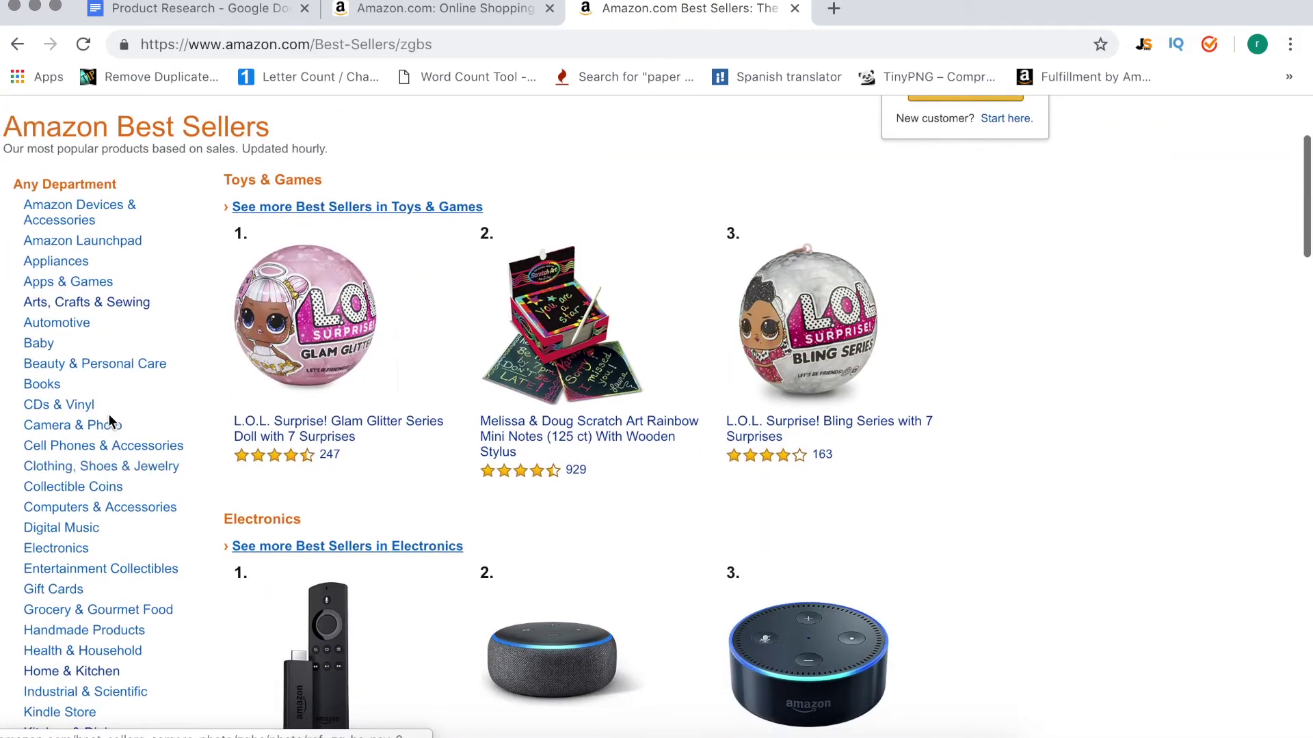
scroll(109, 416, down, 4)
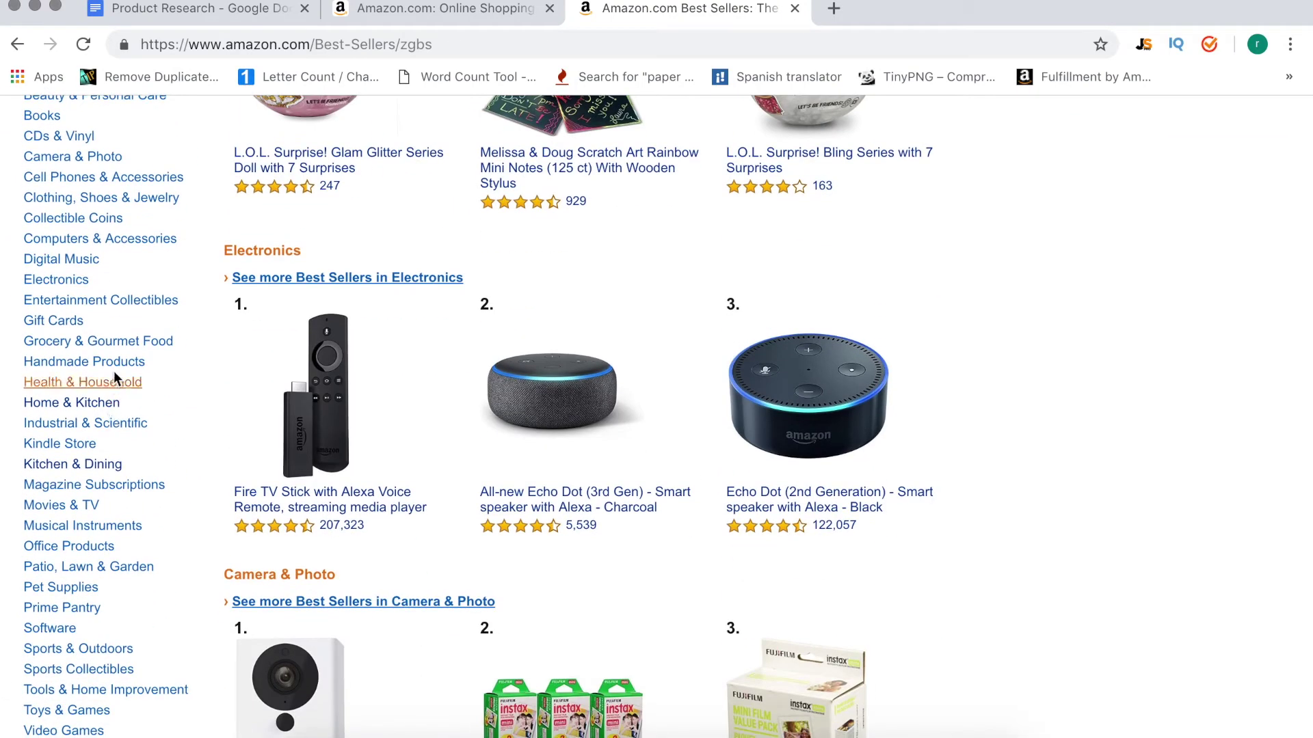
scroll(104, 412, down, 3)
scroll(99, 437, up, 7)
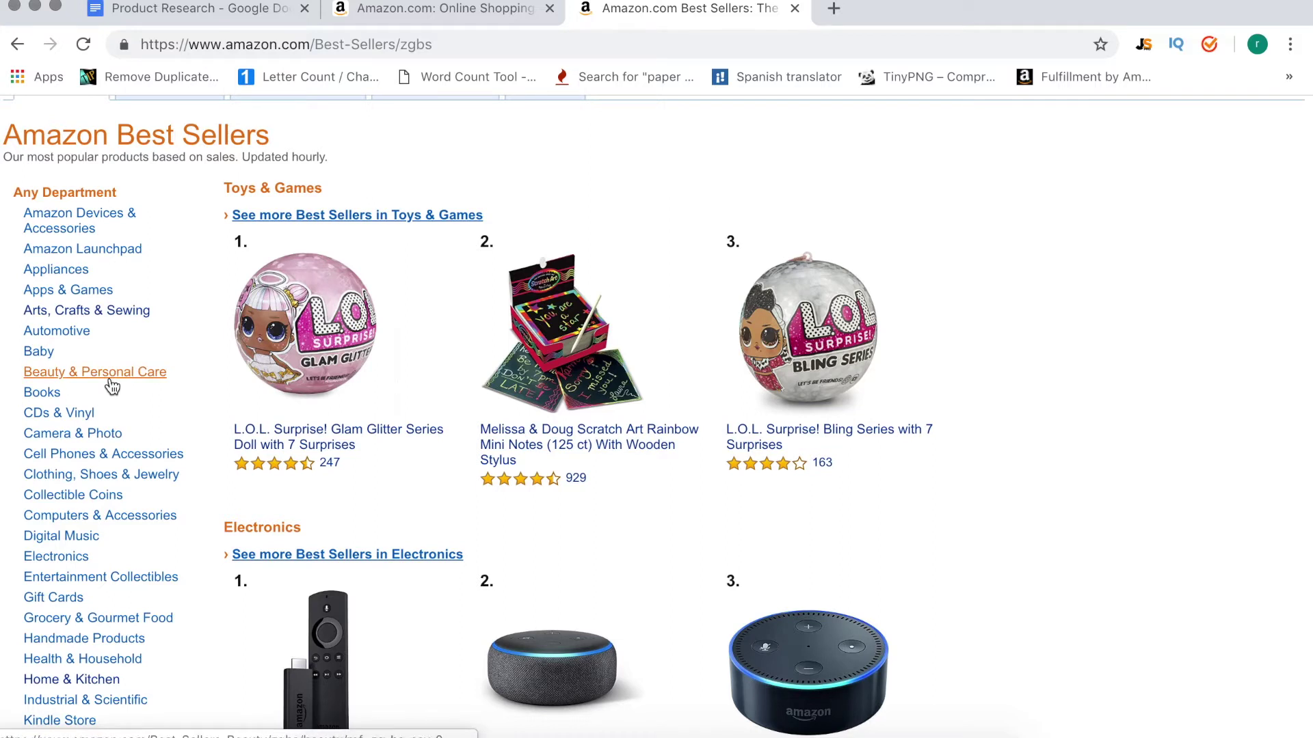
scroll(112, 387, down, 3)
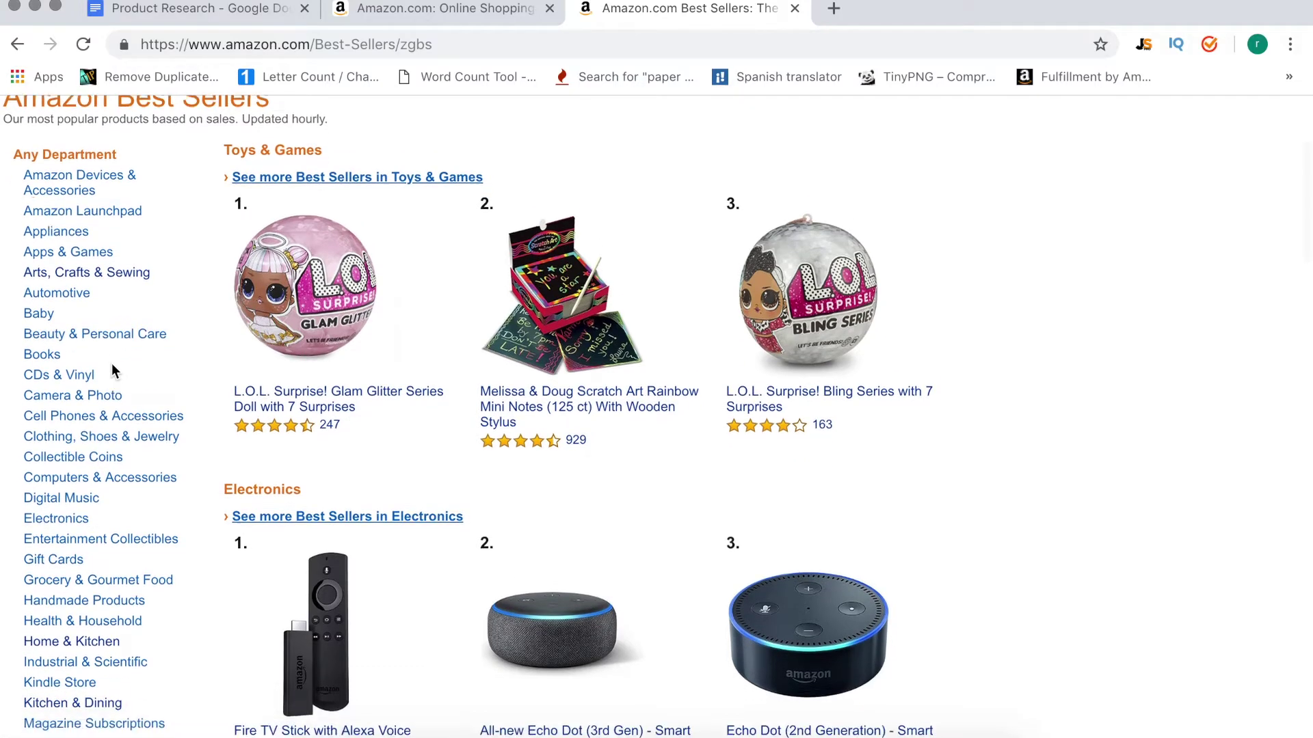
scroll(120, 318, down, 10)
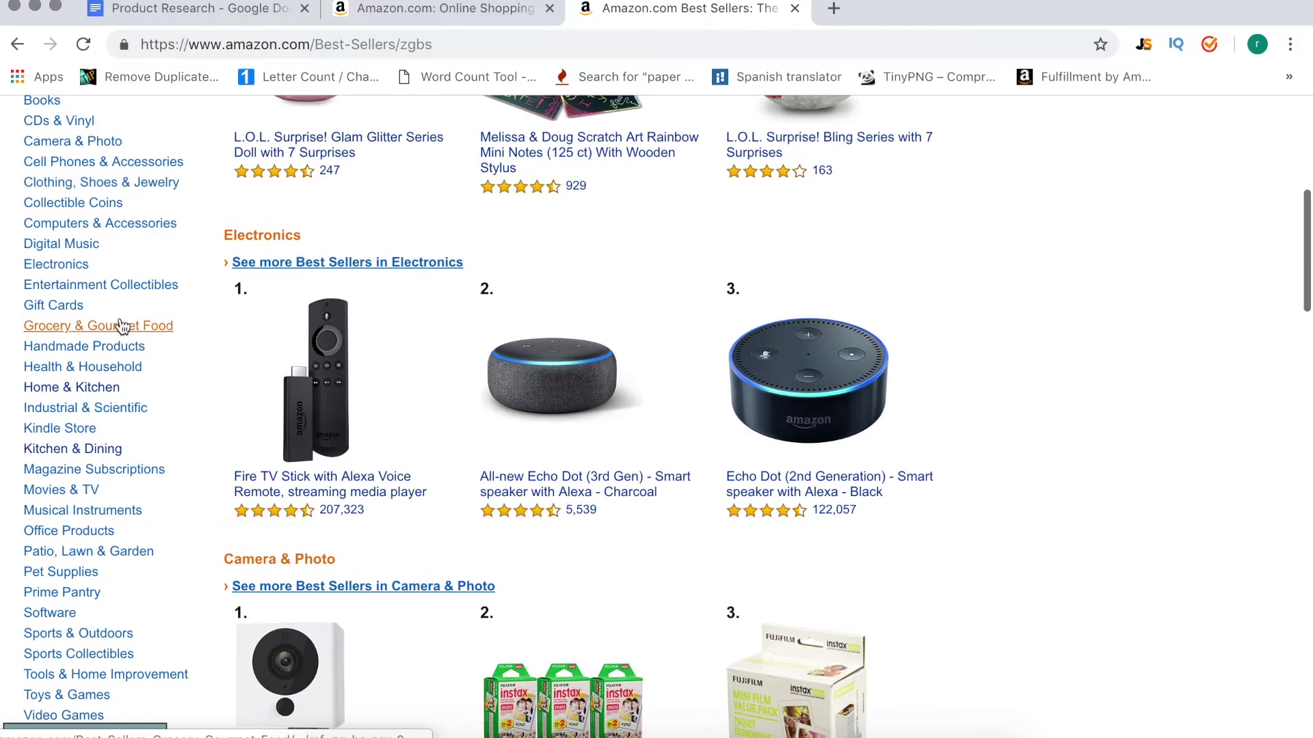
scroll(118, 321, down, 2)
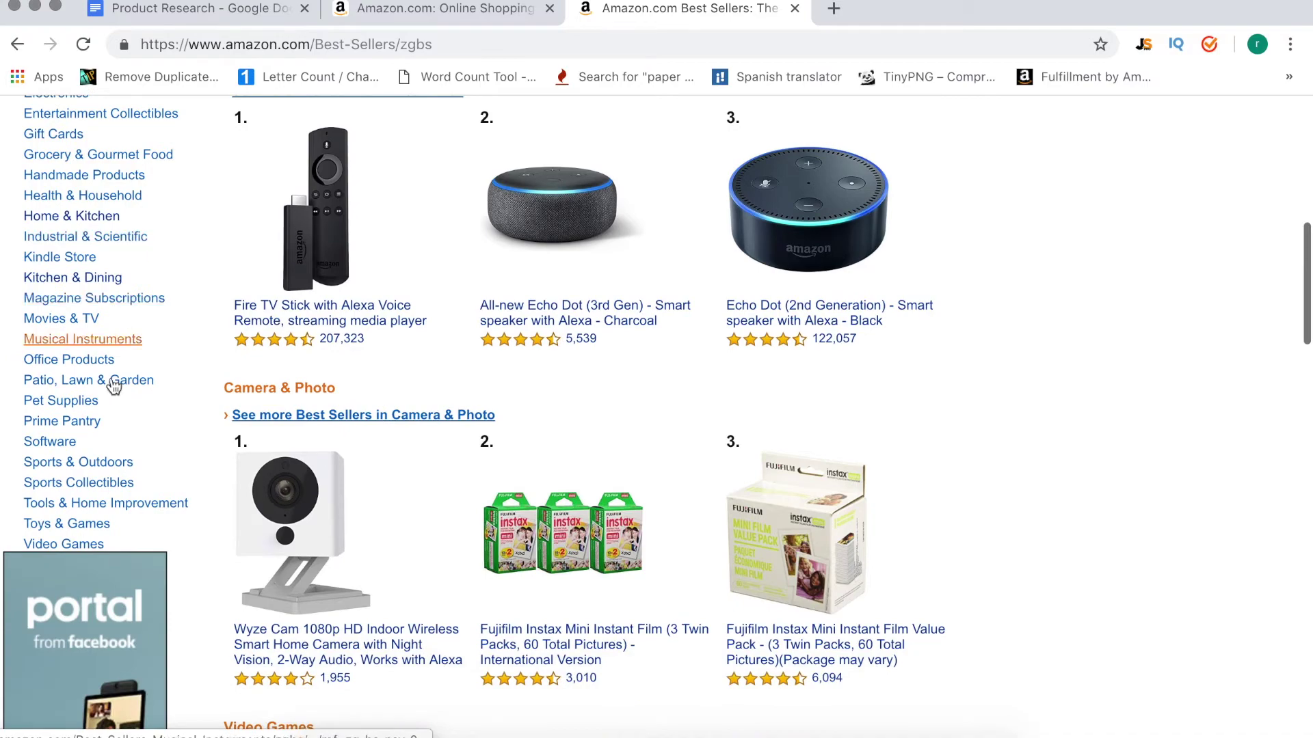
Open the Office Products best sellers and review the prices and review counts of the top-ranked items.
click(107, 367)
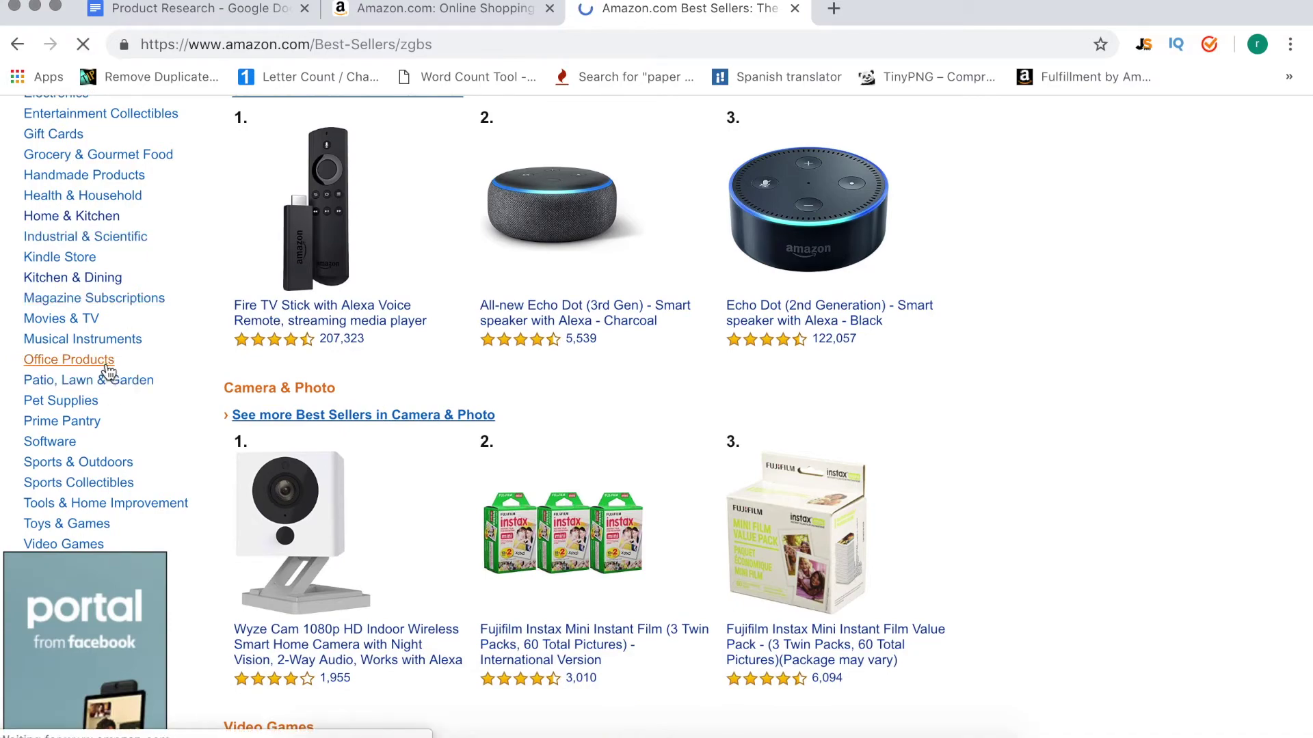
scroll(876, 593, down, 8)
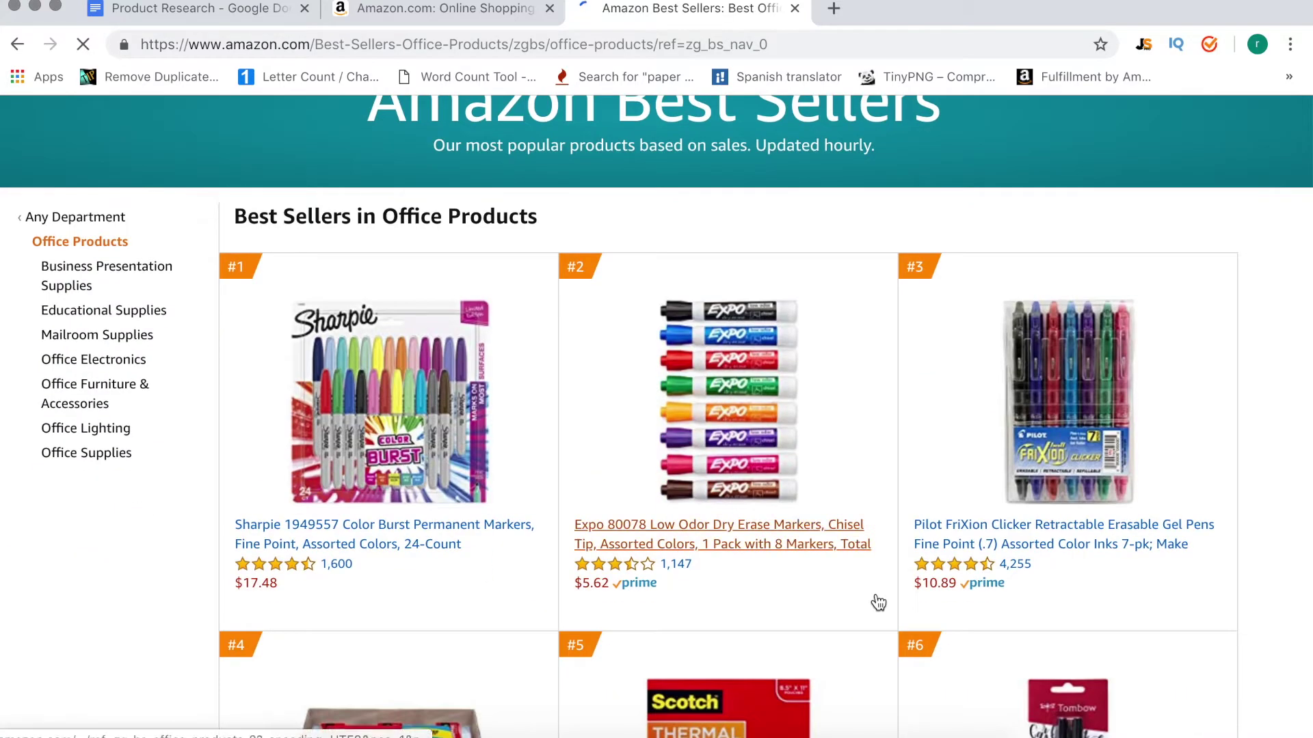
scroll(876, 594, down, 3)
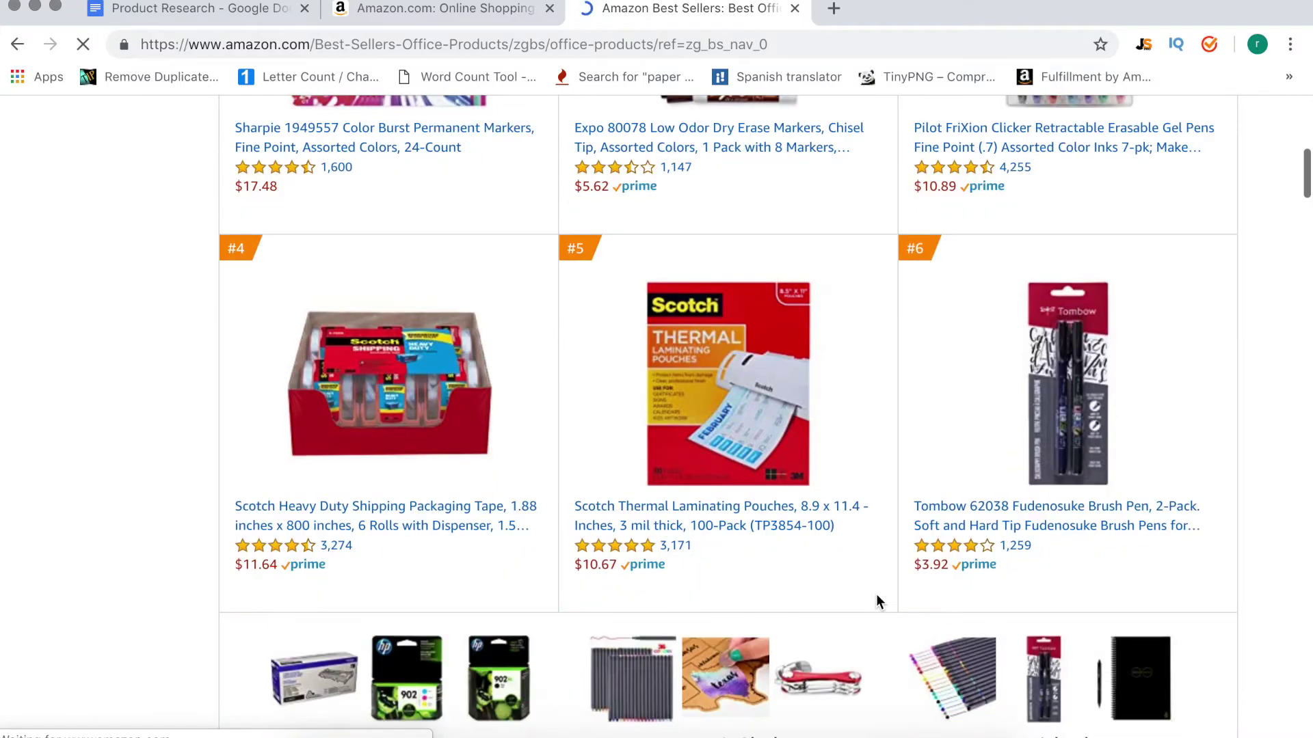
scroll(556, 483, up, 8)
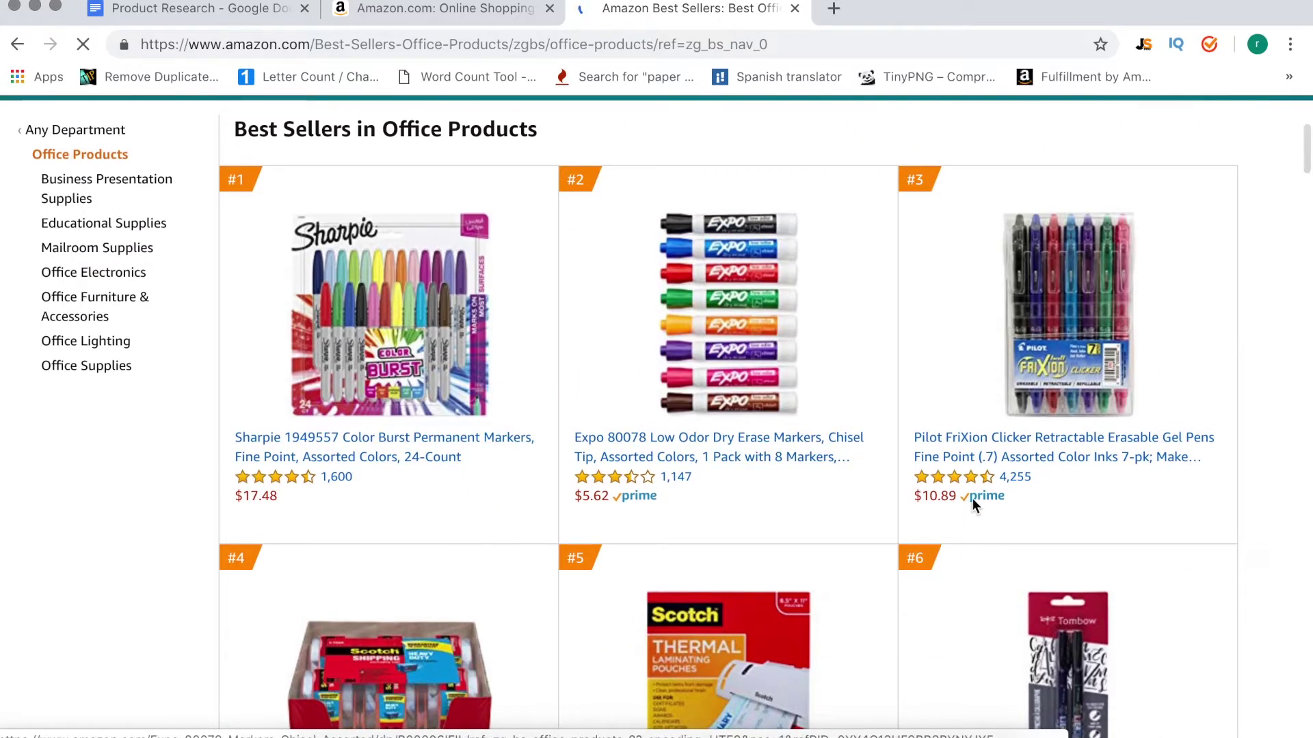
scroll(128, 326, up, 2)
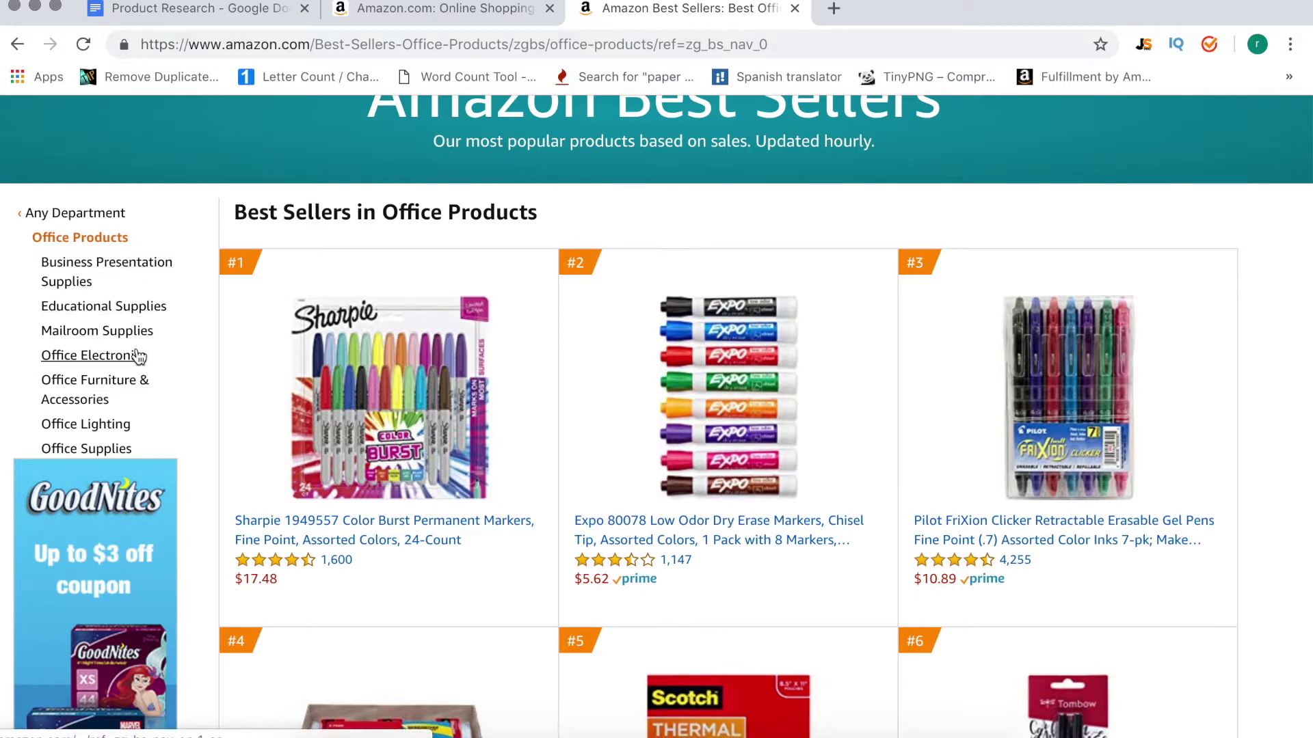
Open the Office Furniture & Accessories subcategory and browse its top six best sellers.
click(123, 392)
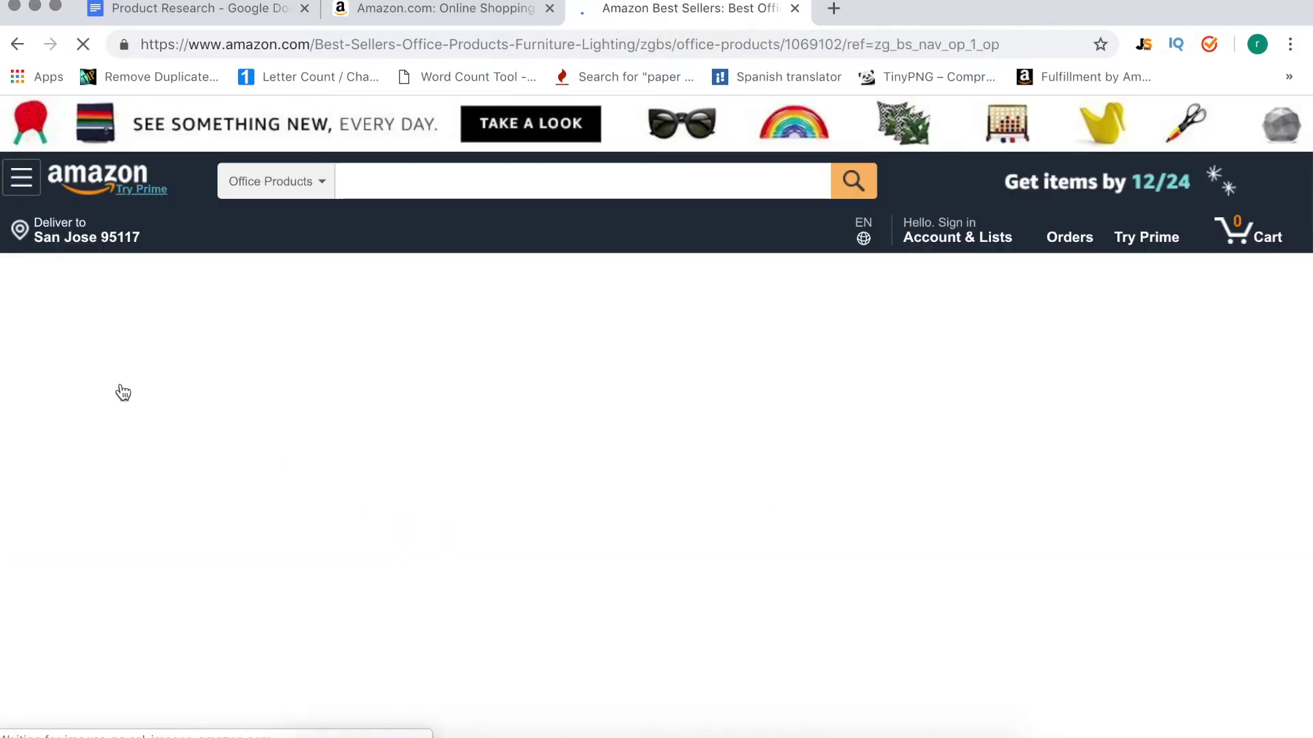
scroll(683, 411, down, 6)
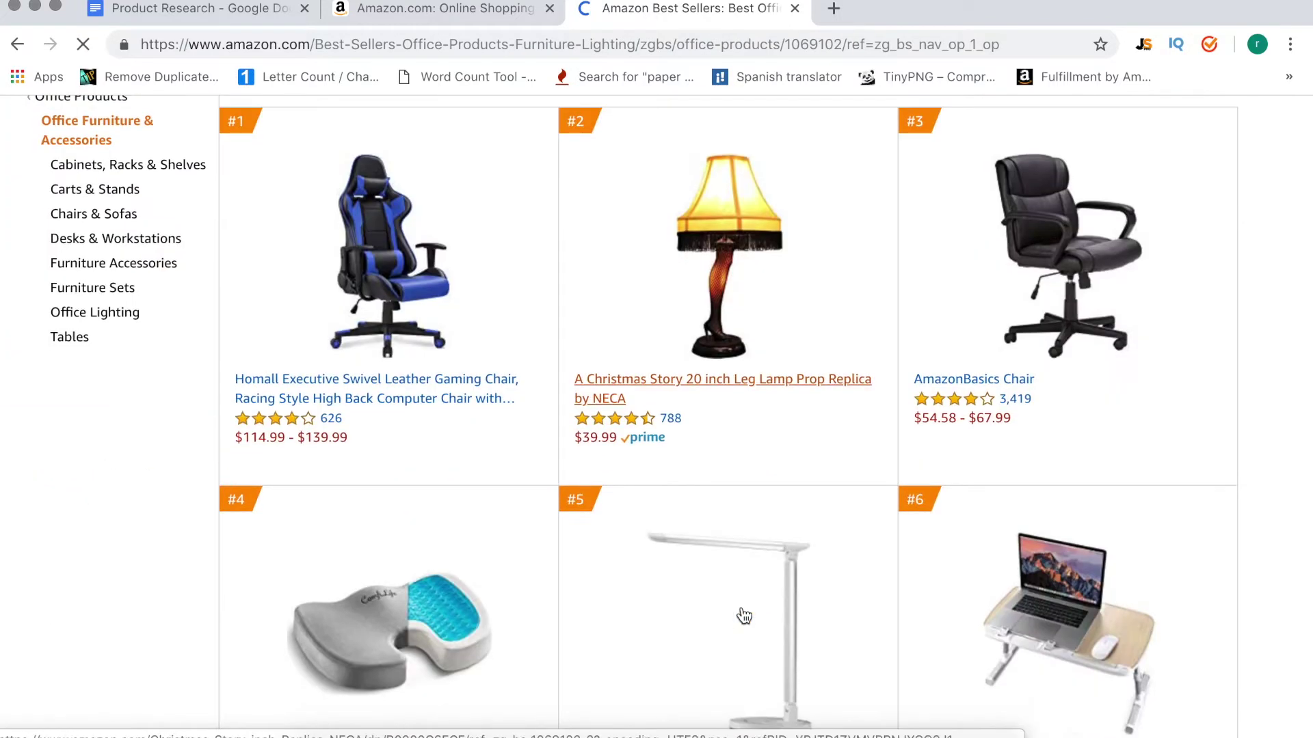
scroll(715, 456, down, 2)
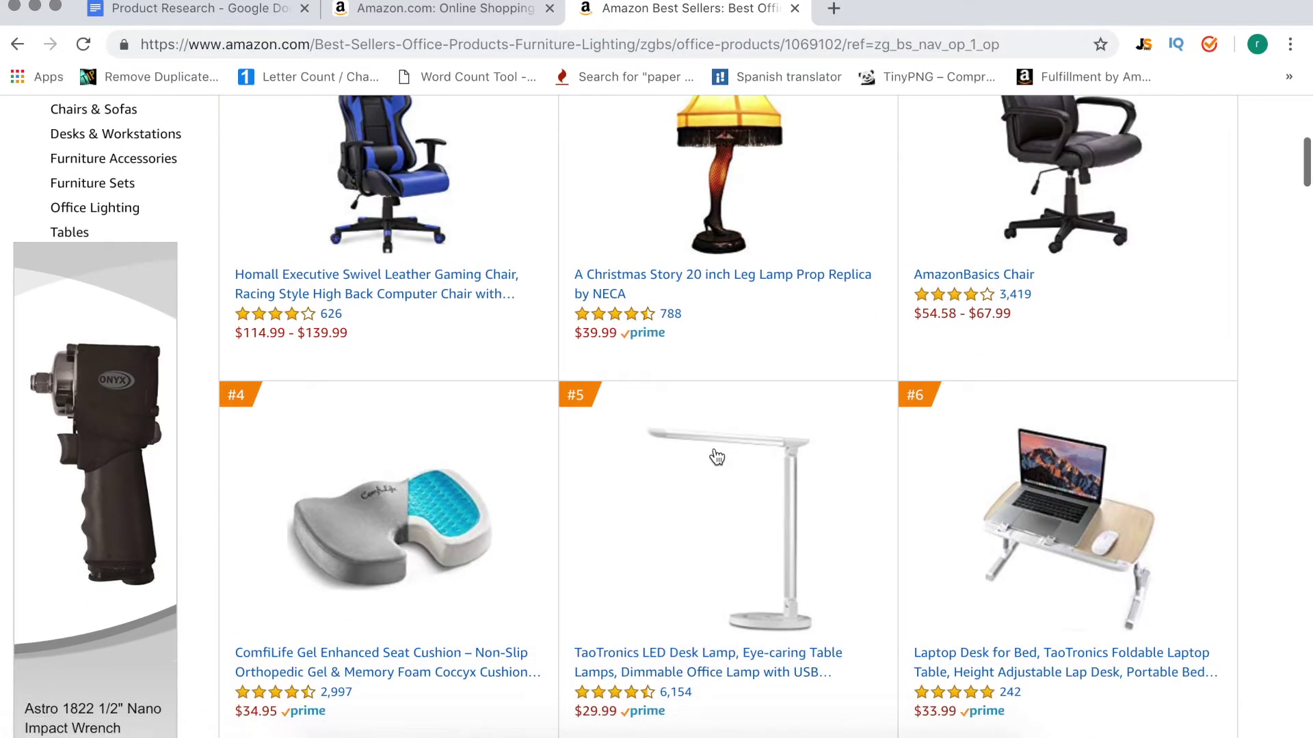
scroll(715, 456, up, 2)
scroll(715, 456, down, 2)
scroll(715, 456, down, 2)
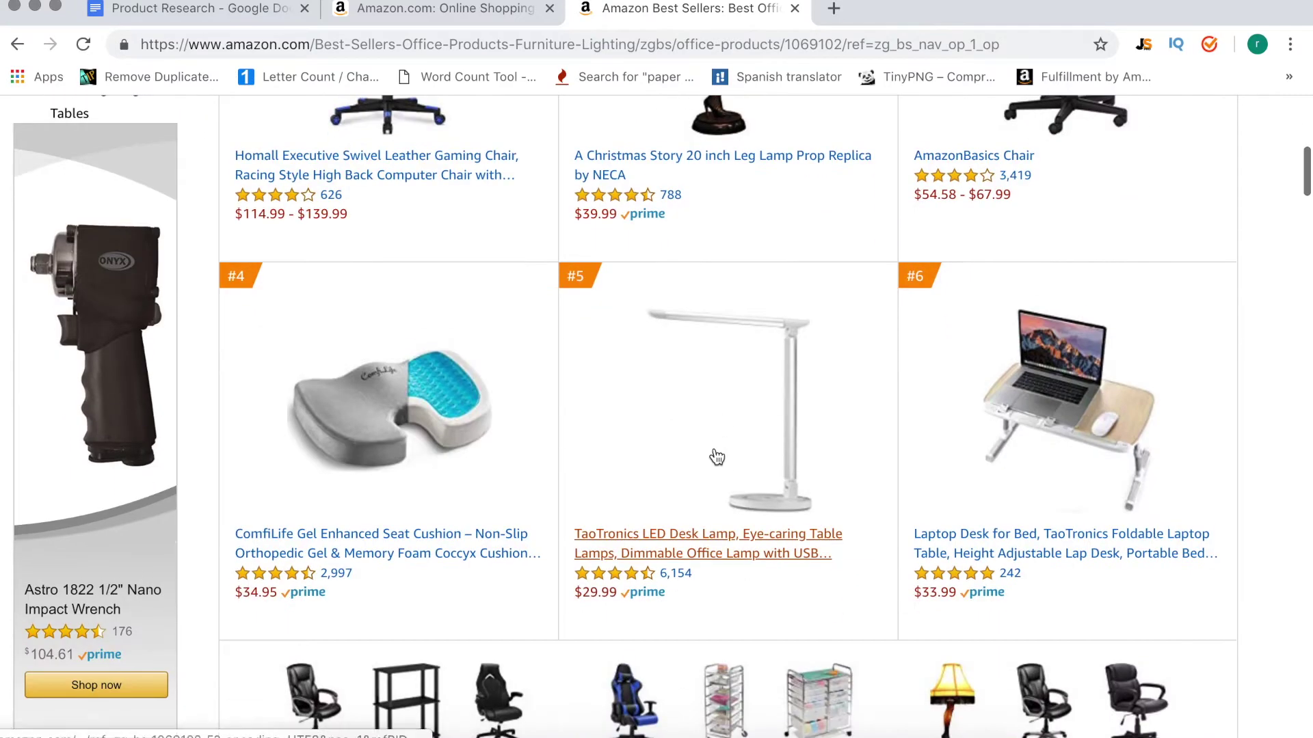
Check the prices and review counts of the items ranked 4 to 9 in Office Furniture & Lighting.
scroll(711, 444, down, 3)
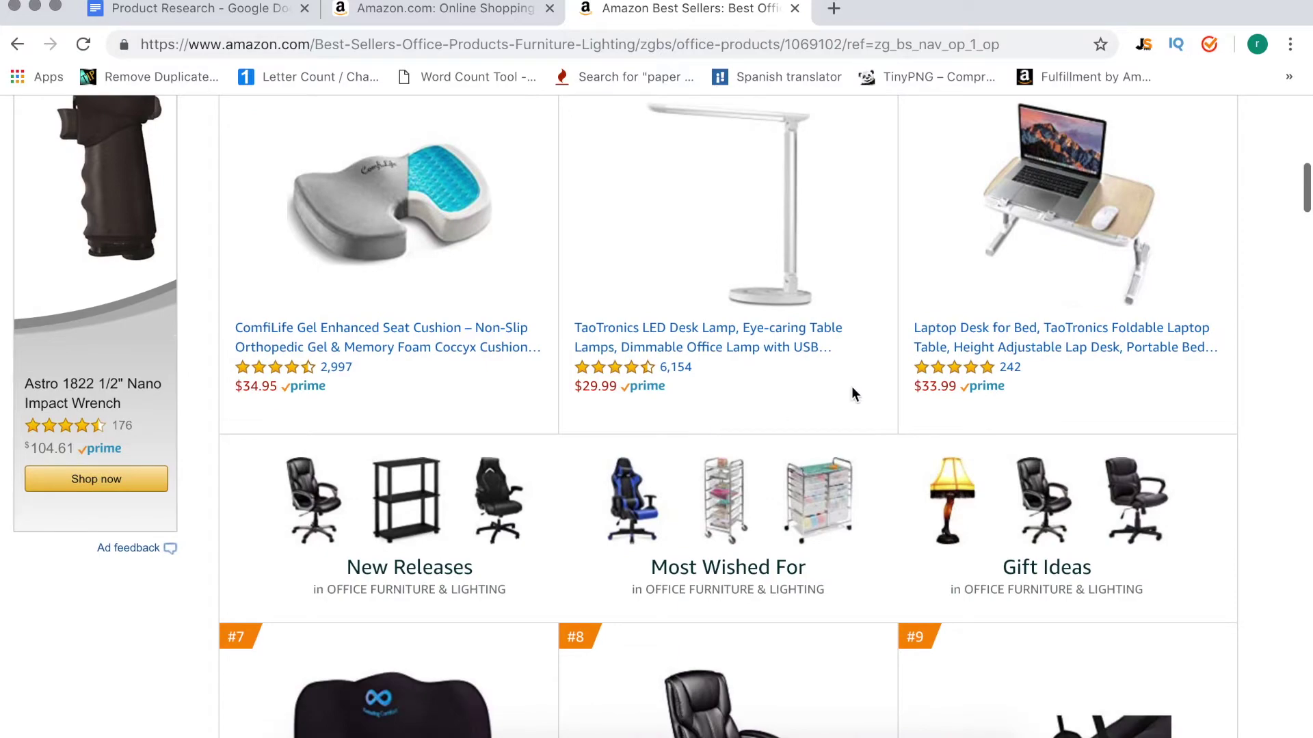
scroll(1063, 339, up, 1)
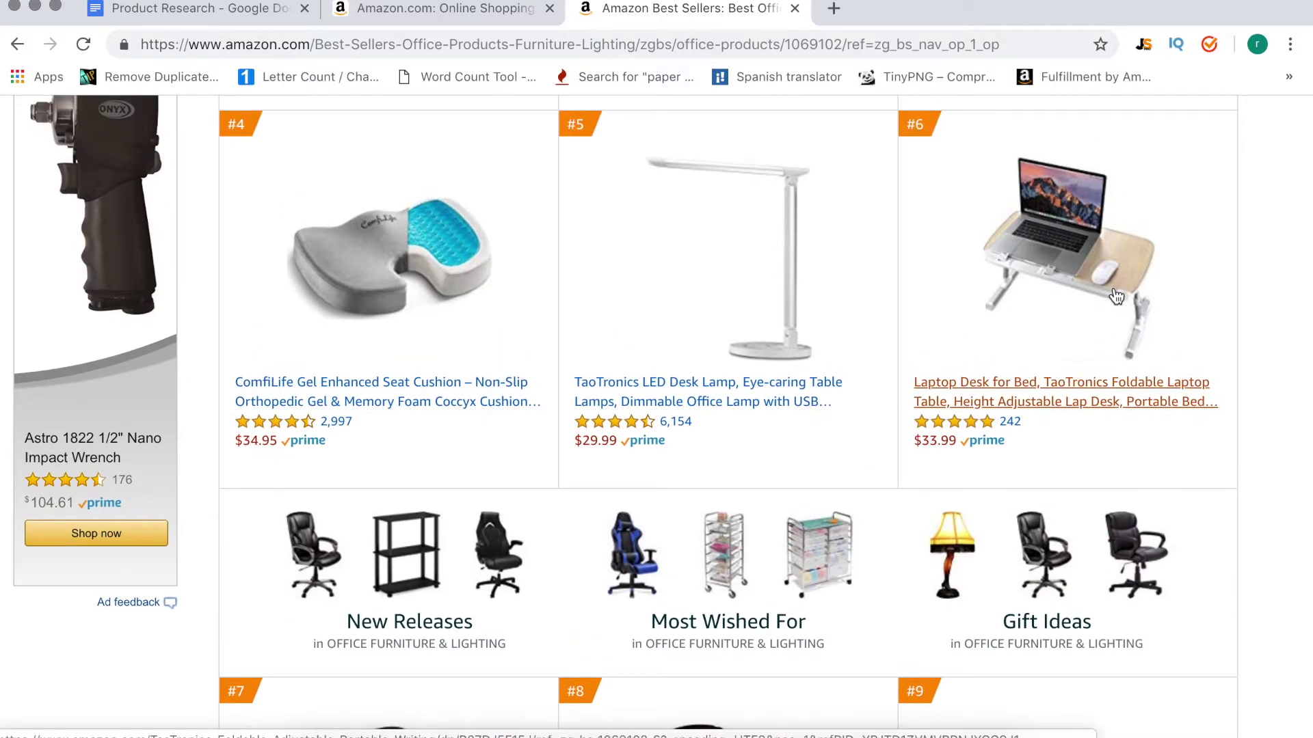
scroll(1122, 298, down, 4)
scroll(1114, 288, down, 1)
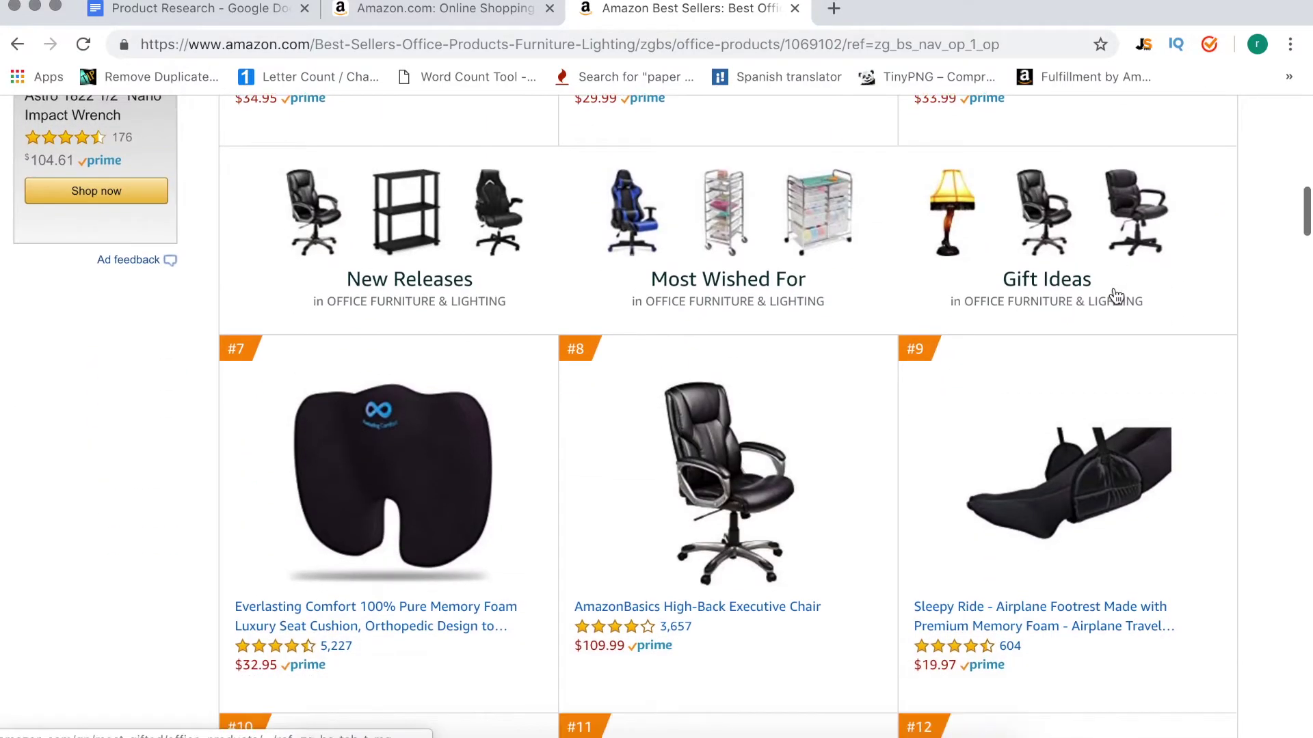
Open the Furniture Accessories subcategory and check the prices and review counts of its top-ranked items.
scroll(1113, 296, up, 20)
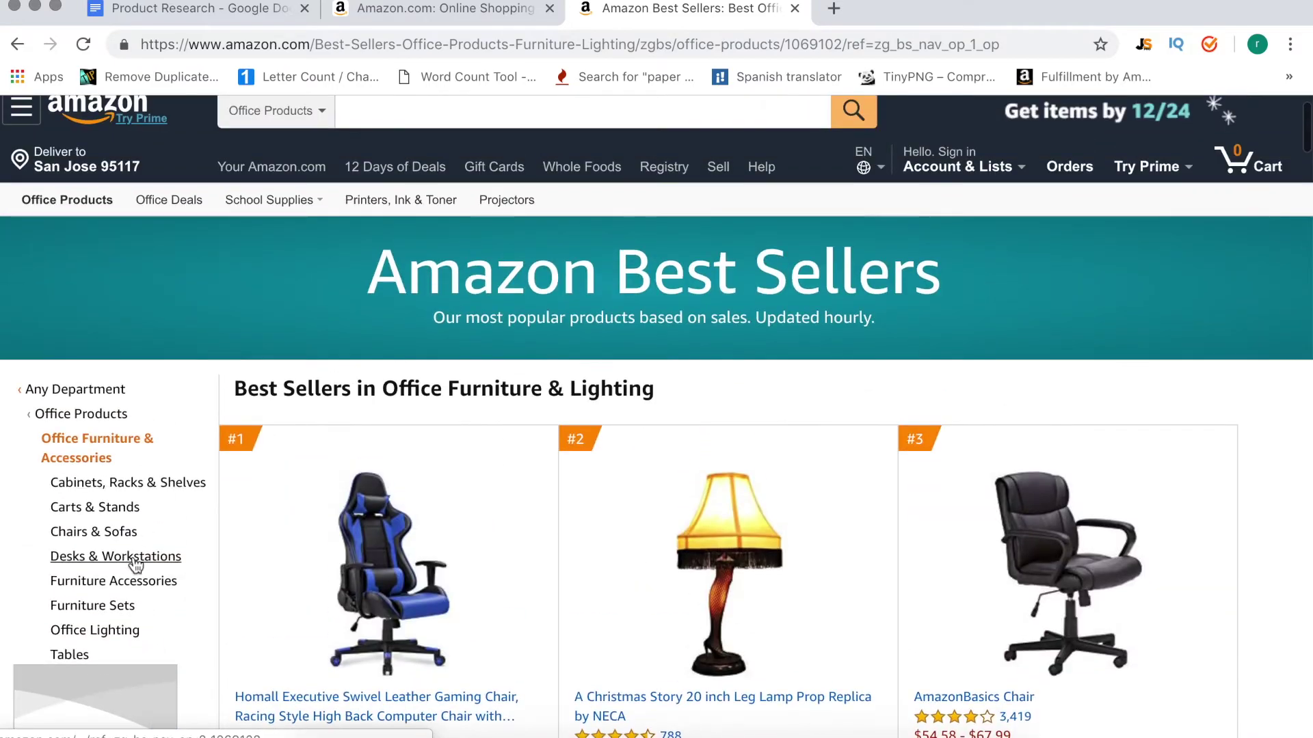
scroll(130, 559, down, 1)
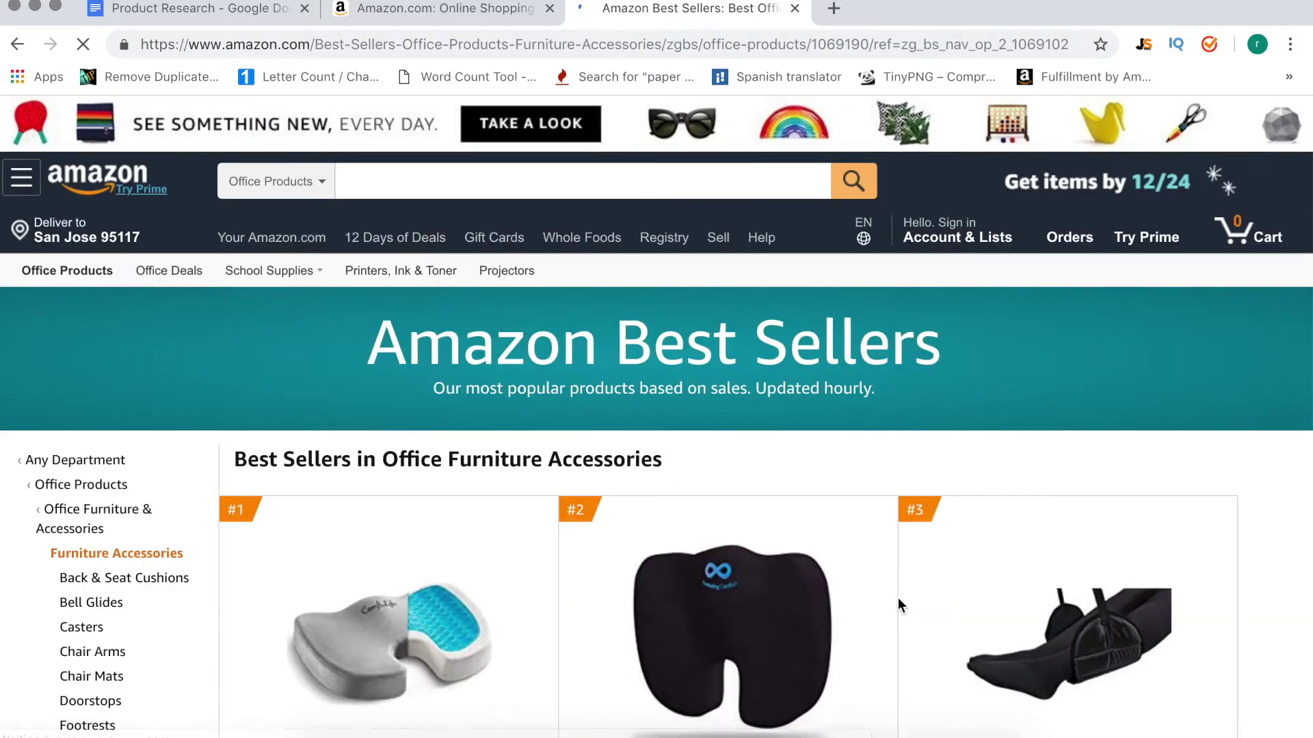
scroll(897, 598, down, 5)
scroll(897, 597, down, 5)
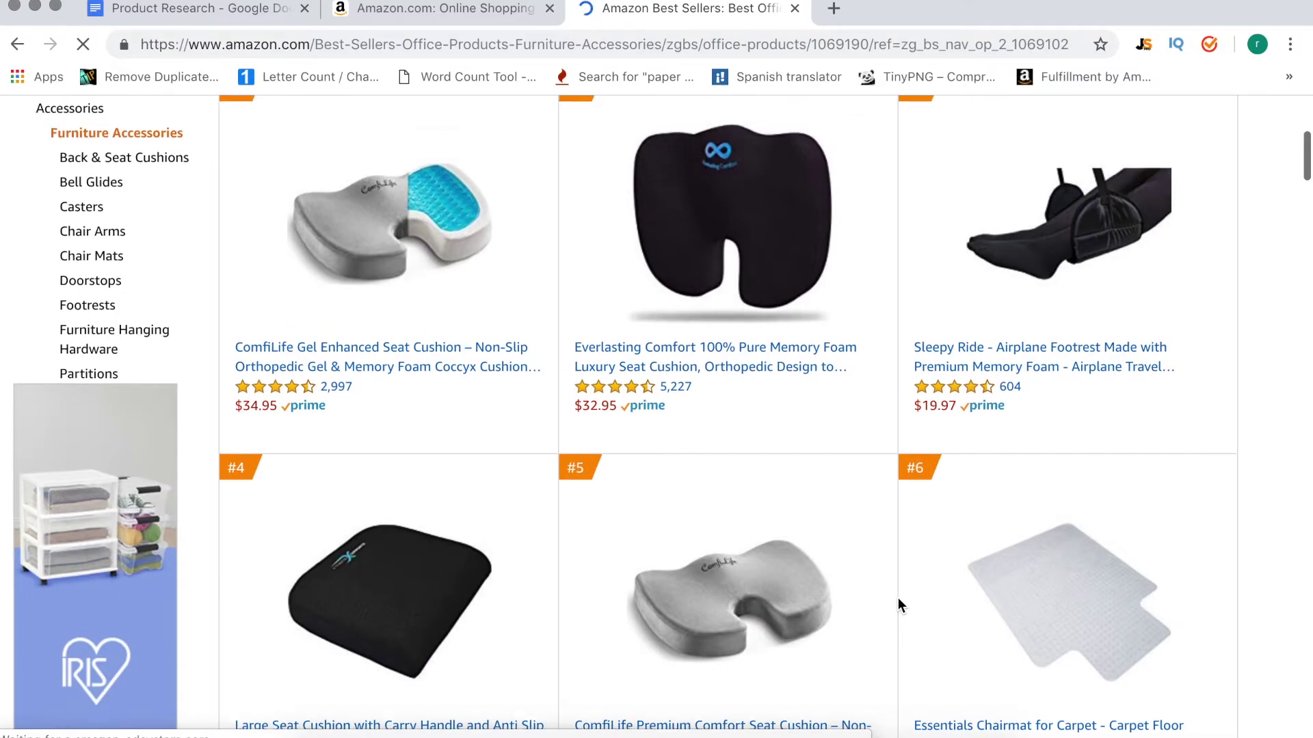
Find the HODOR Door Stop (HD-01) among the Furniture Accessories best sellers and open its listing in a new tab.
scroll(899, 605, down, 9)
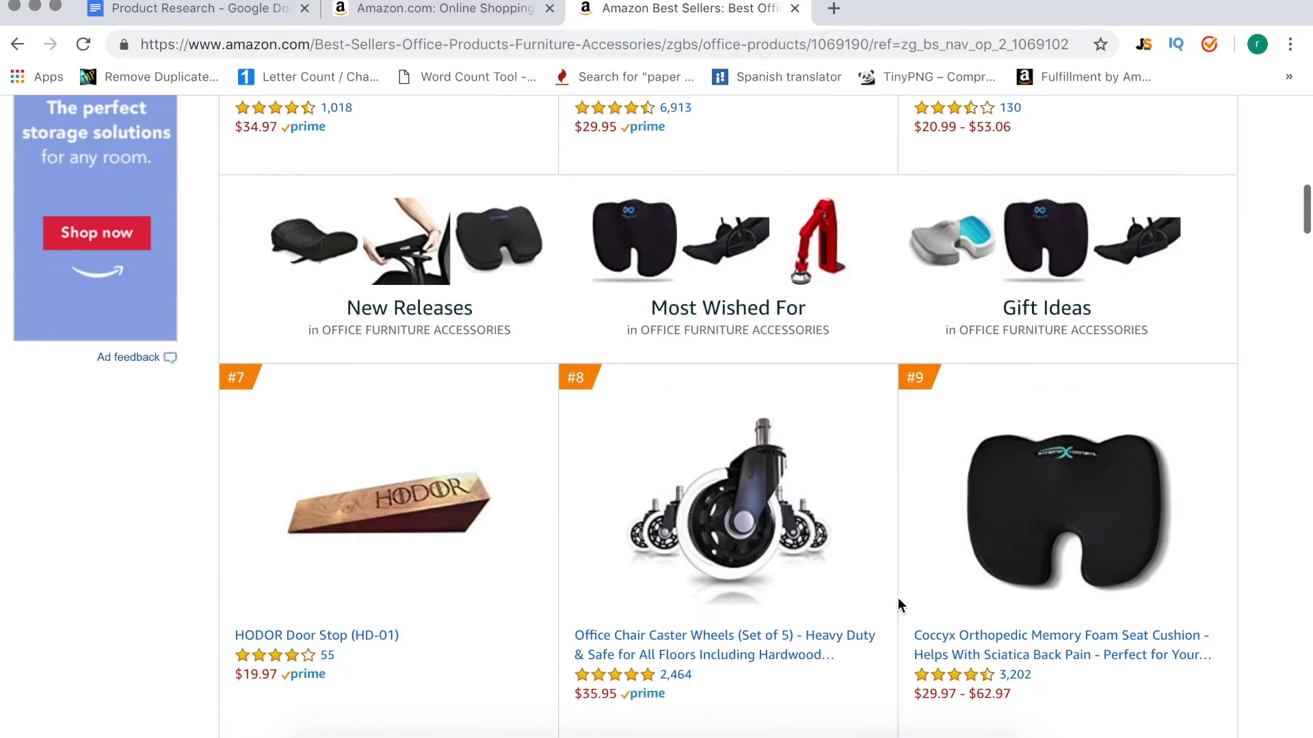
scroll(900, 604, down, 2)
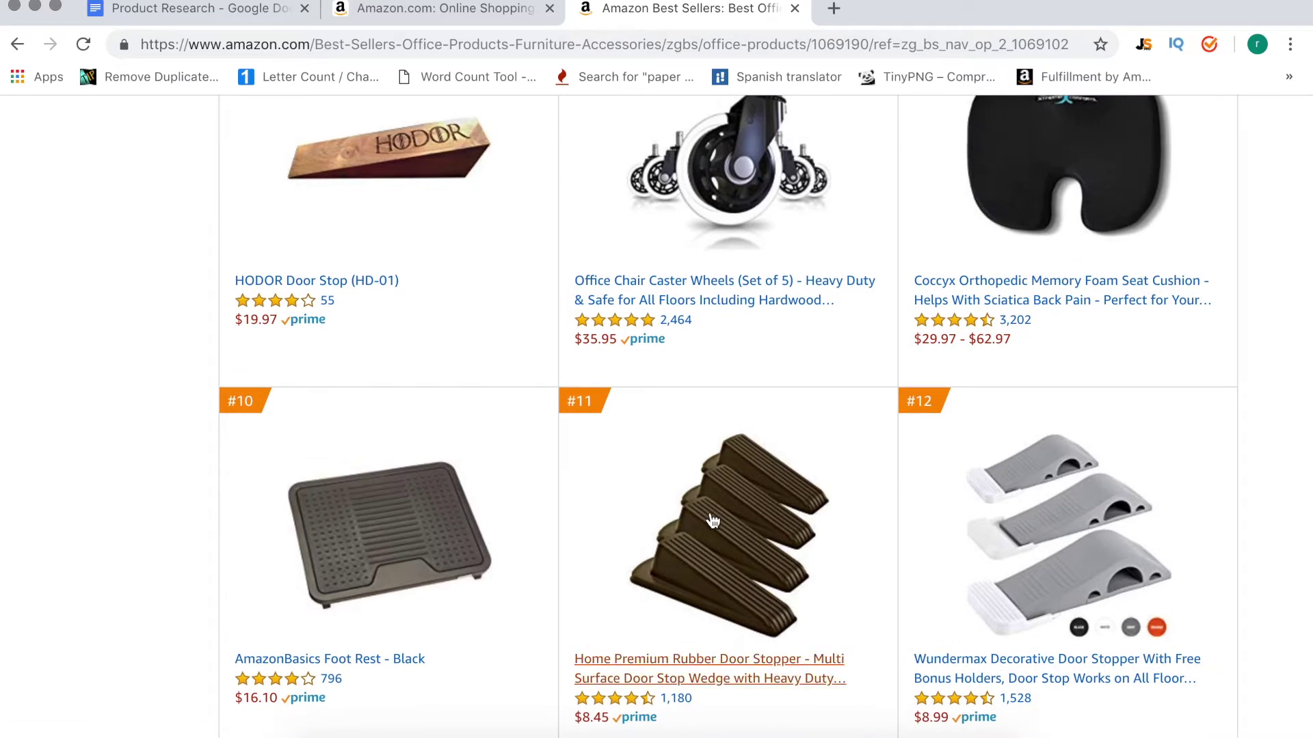
scroll(711, 521, up, 3)
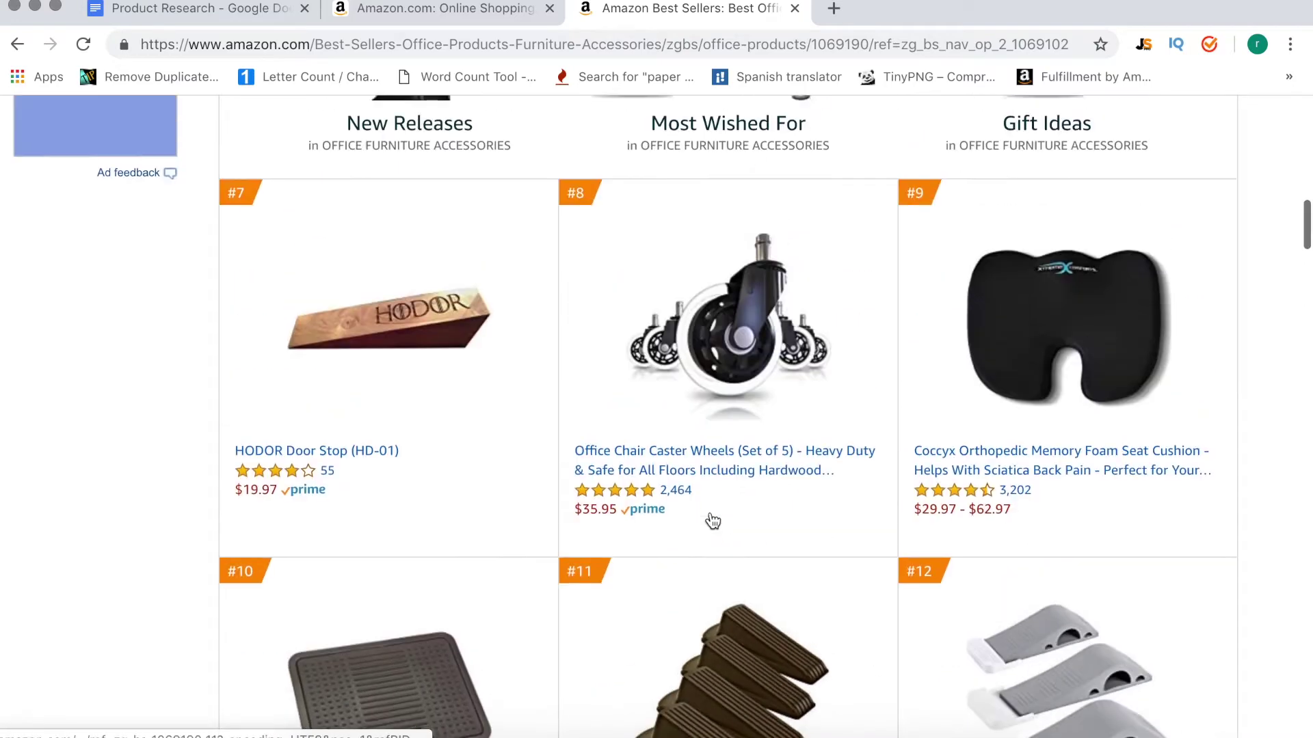
right_click(432, 315)
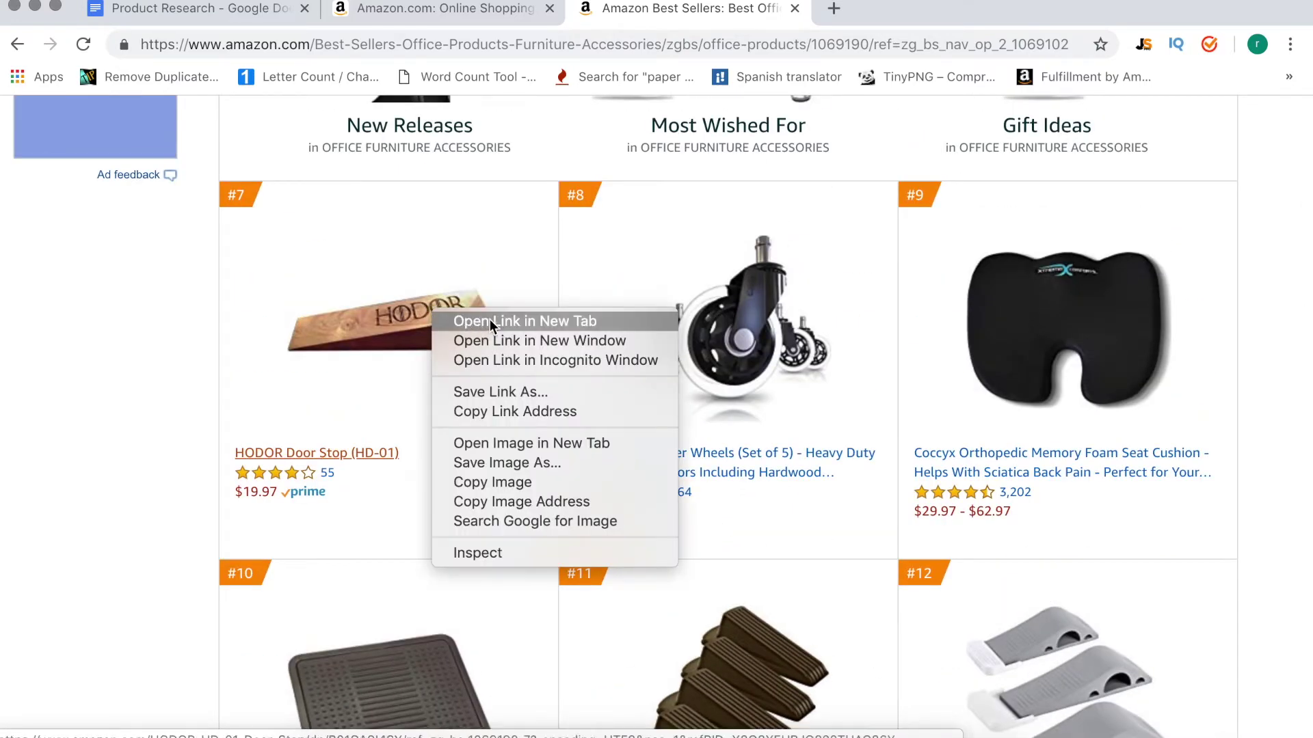
click(489, 321)
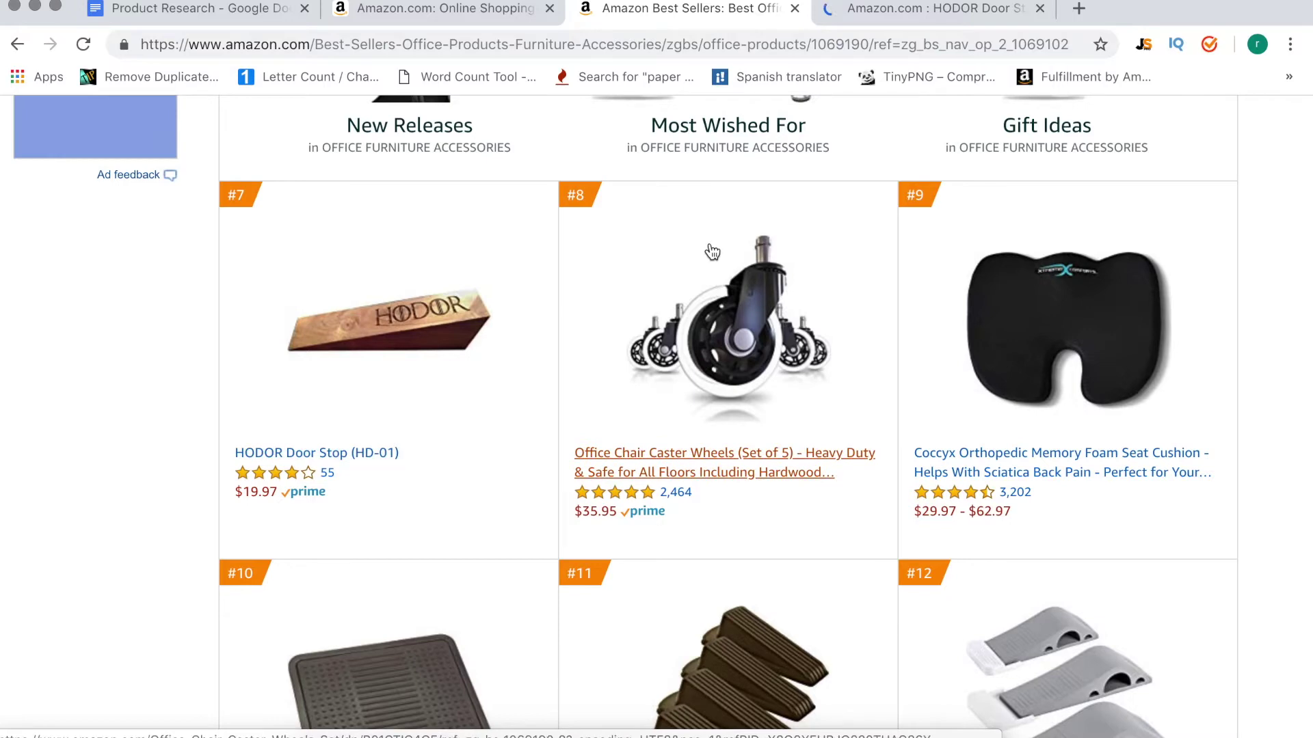
Review the Furniture Accessories best sellers from rank 8 through rank 24 for prices and review counts.
scroll(711, 452, down, 3)
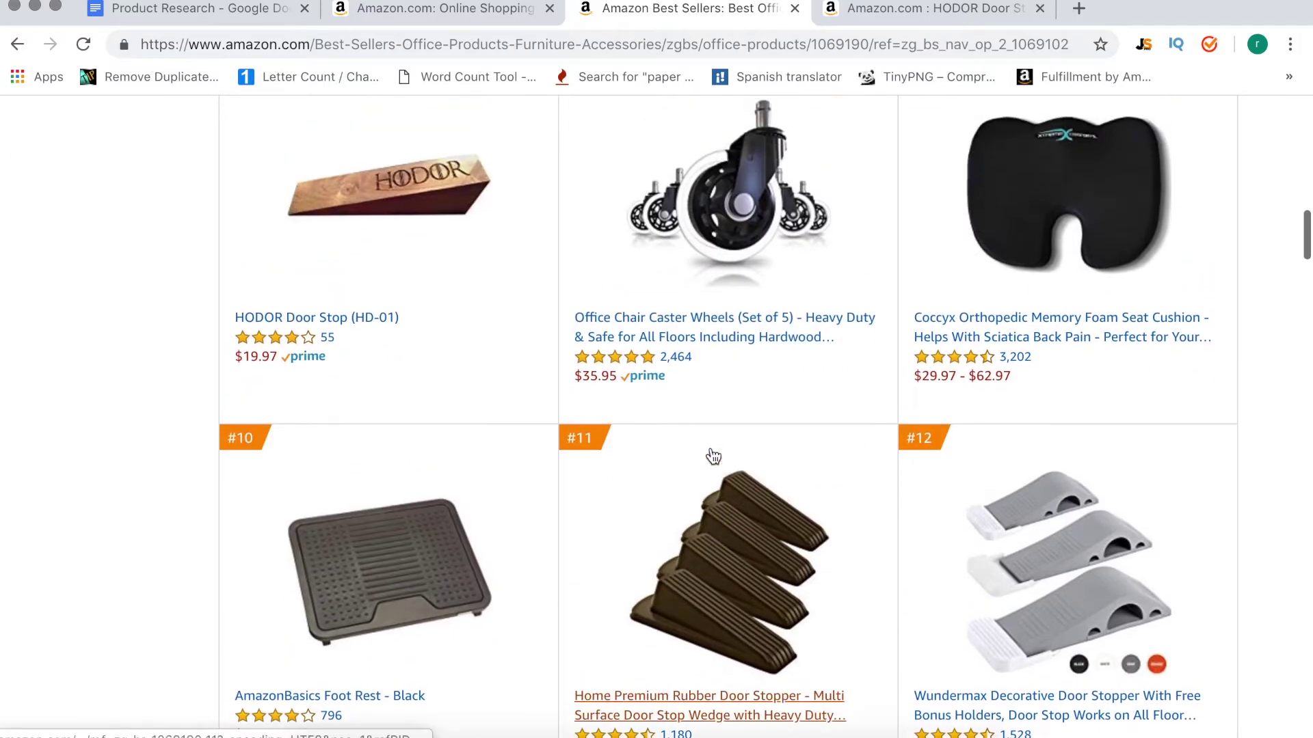
scroll(711, 456, down, 3)
scroll(713, 457, down, 2)
scroll(713, 457, down, 3)
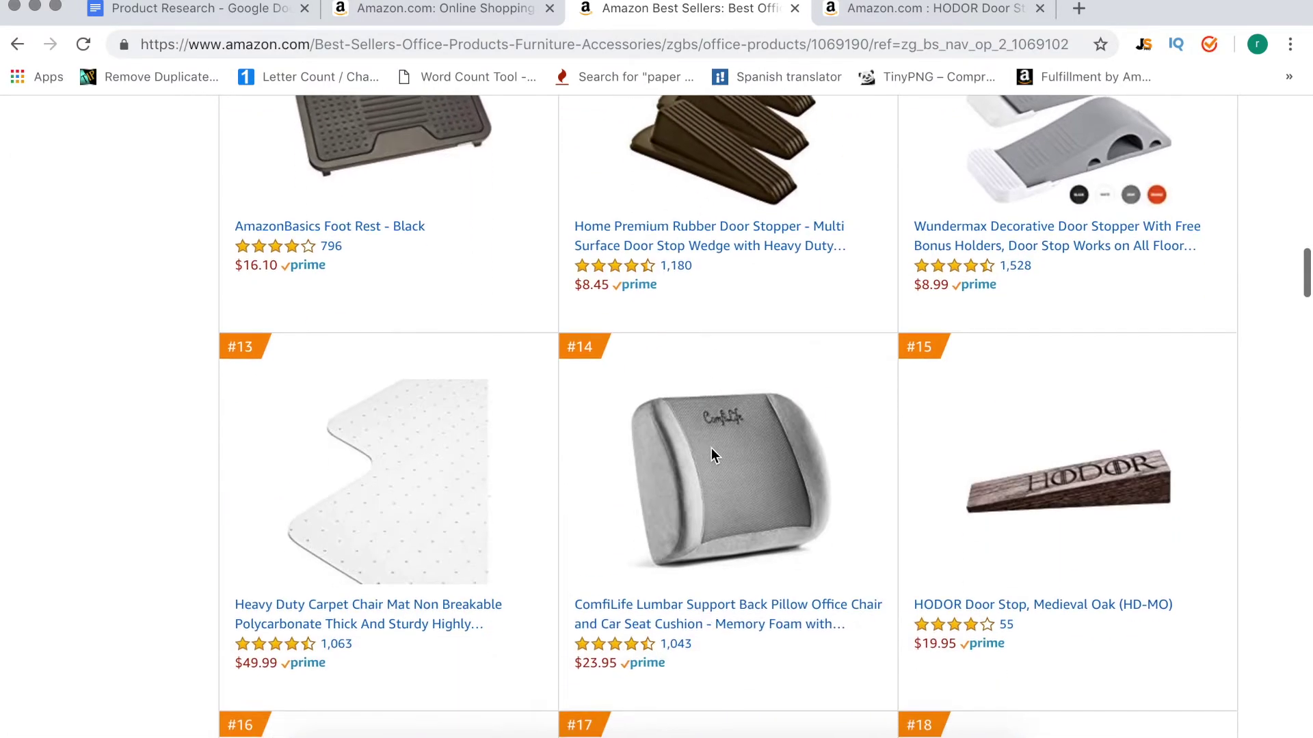
scroll(713, 457, down, 2)
scroll(713, 456, down, 3)
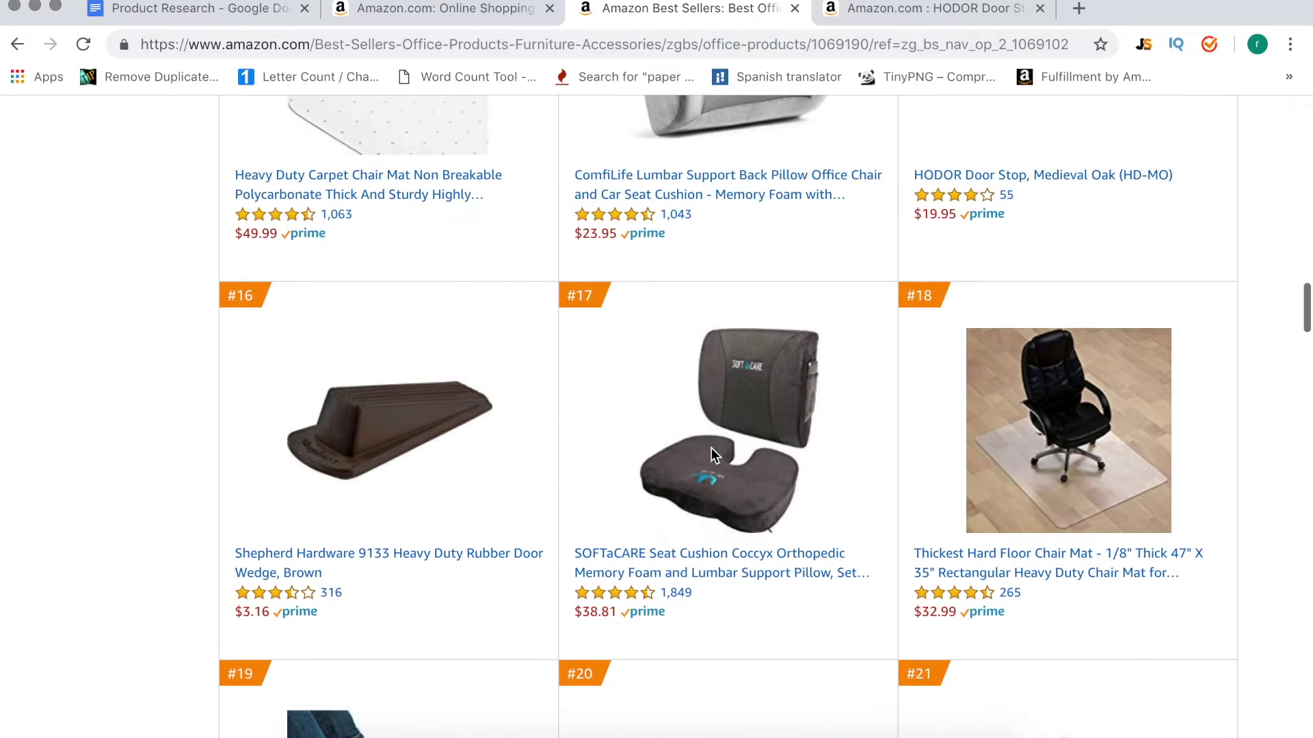
scroll(713, 456, down, 6)
scroll(713, 456, down, 6)
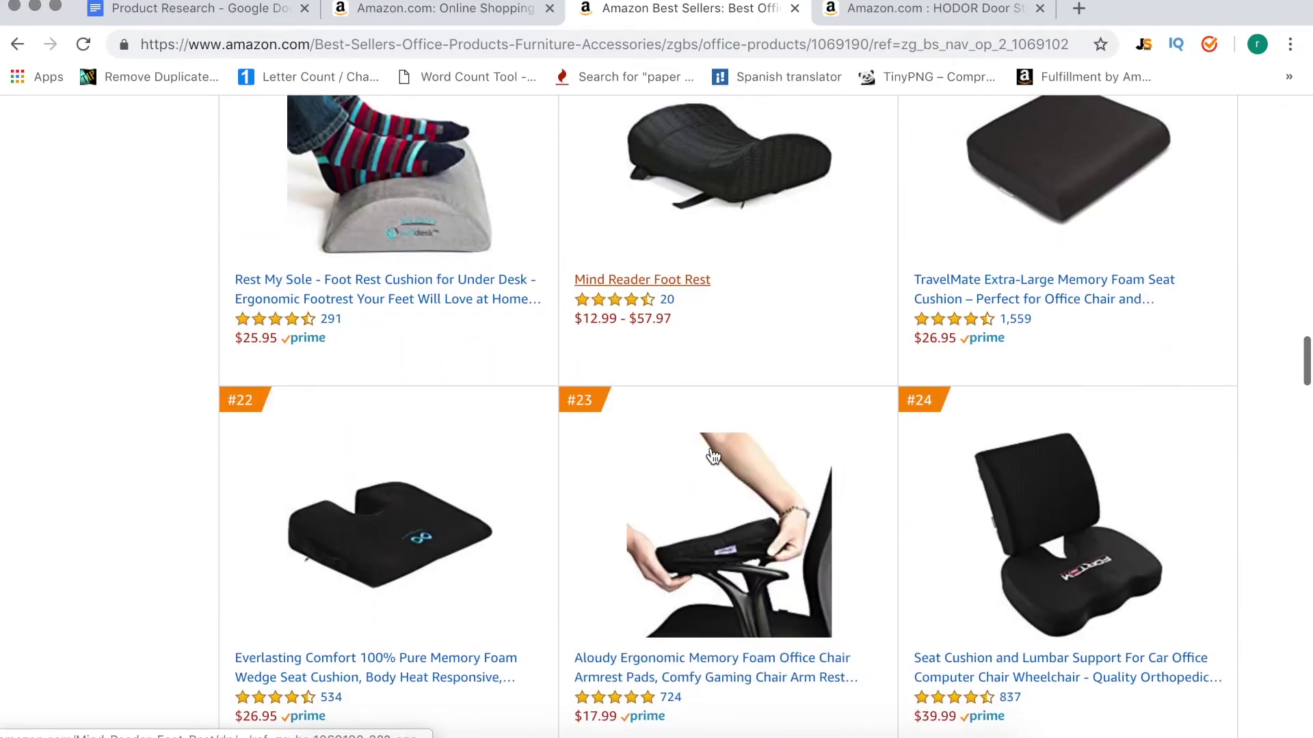
Return to the start of the Furniture Accessories best sellers and look through its list of narrower subcategories.
scroll(713, 457, up, 20)
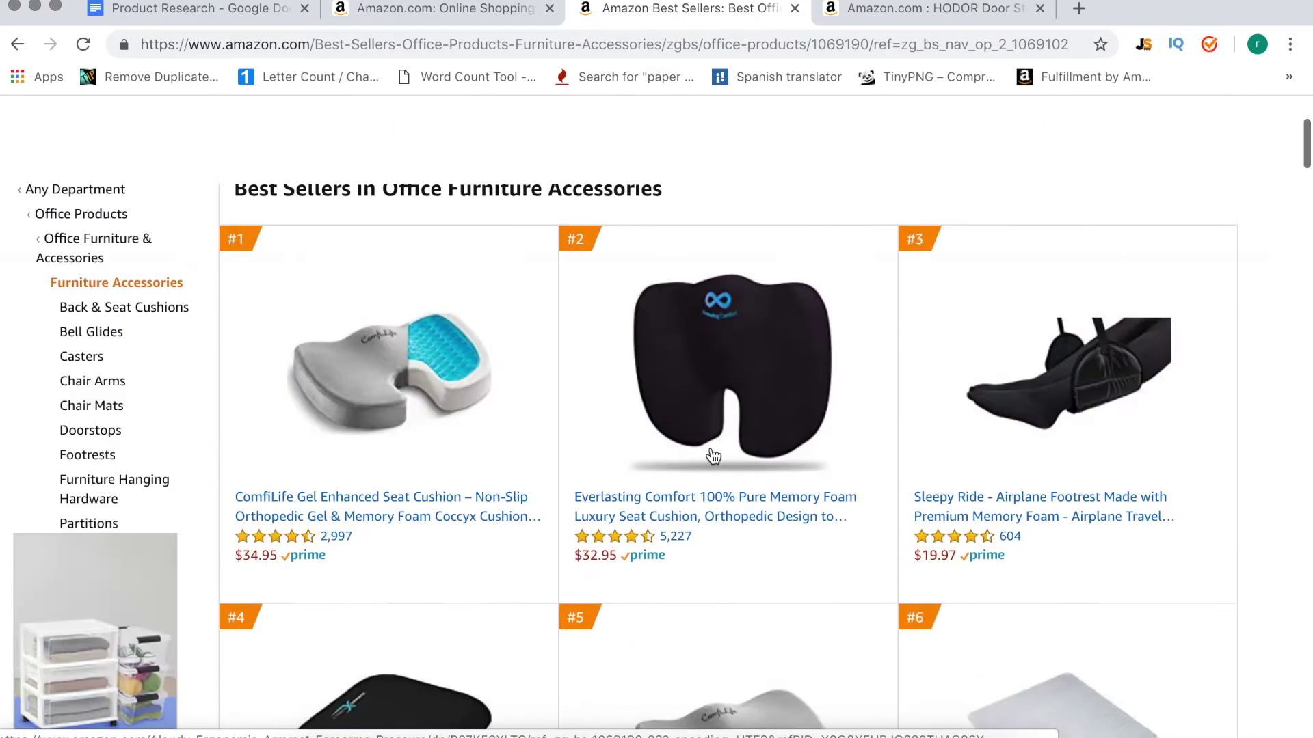
scroll(106, 504, down, 5)
scroll(140, 381, down, 2)
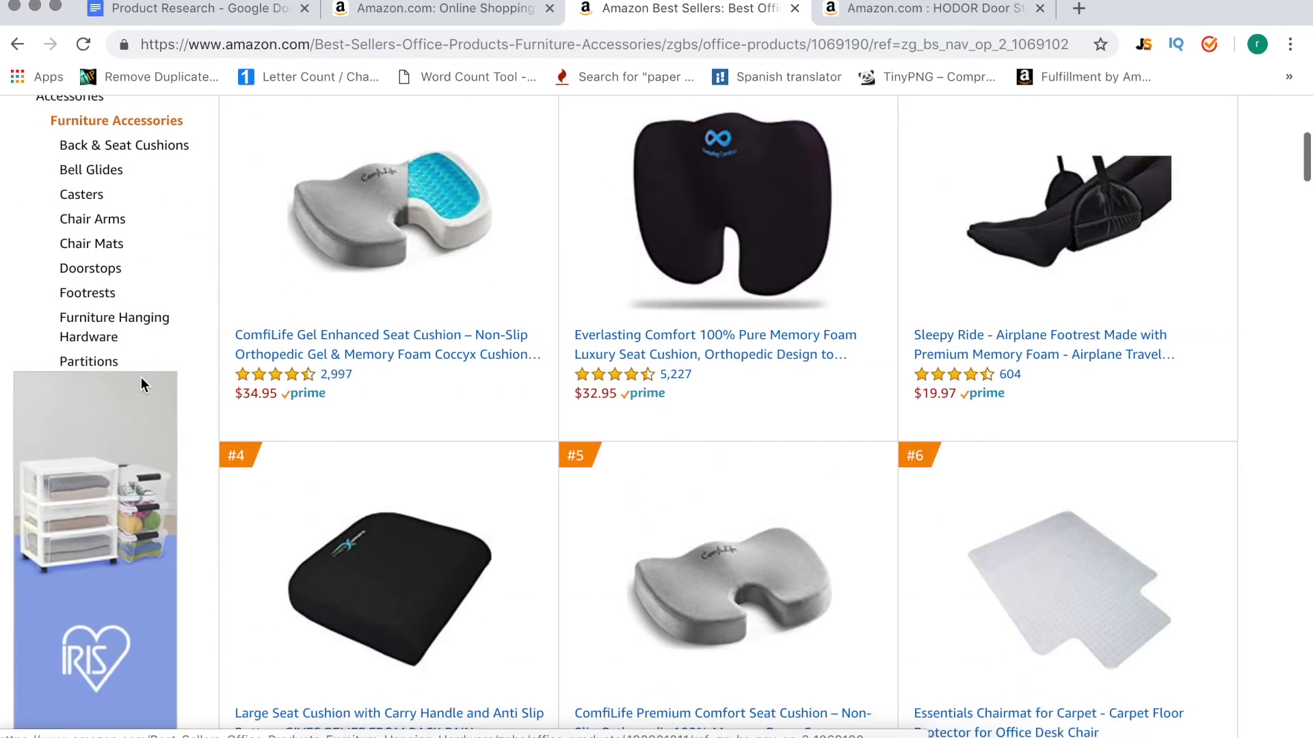
scroll(141, 380, up, 2)
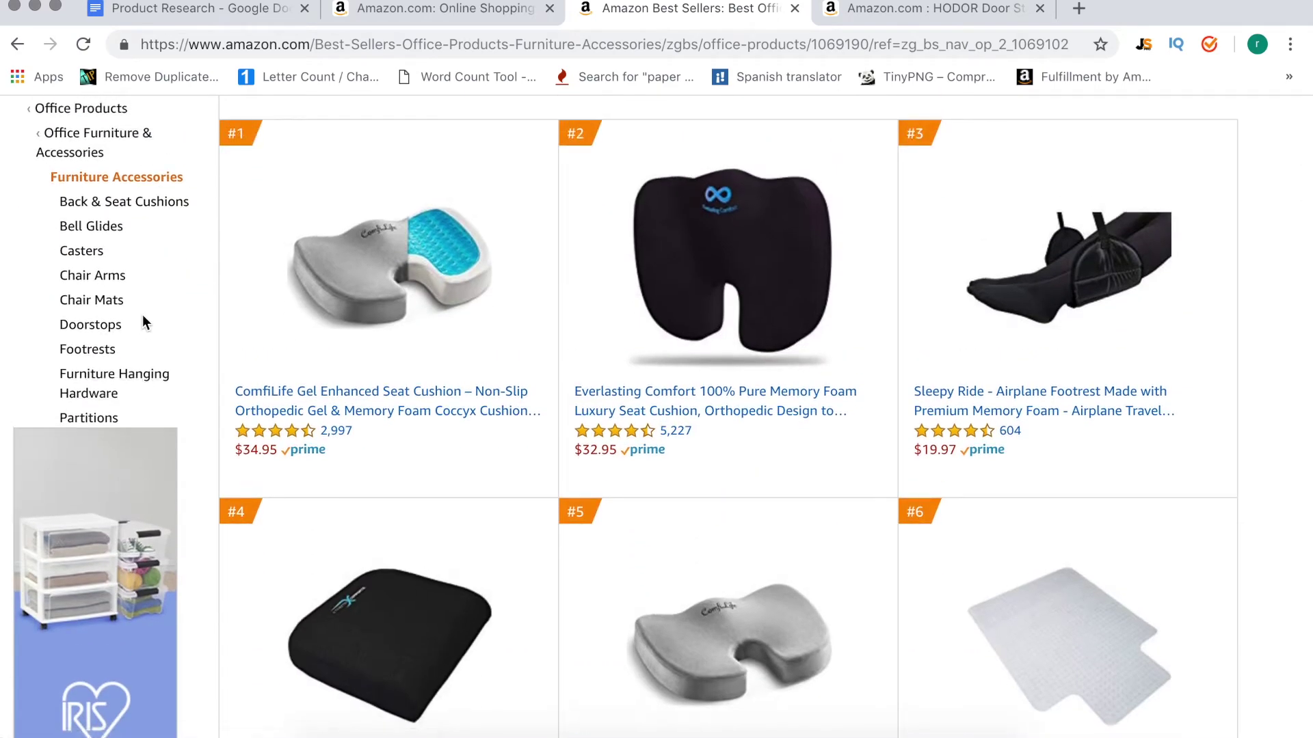
scroll(143, 343, down, 1)
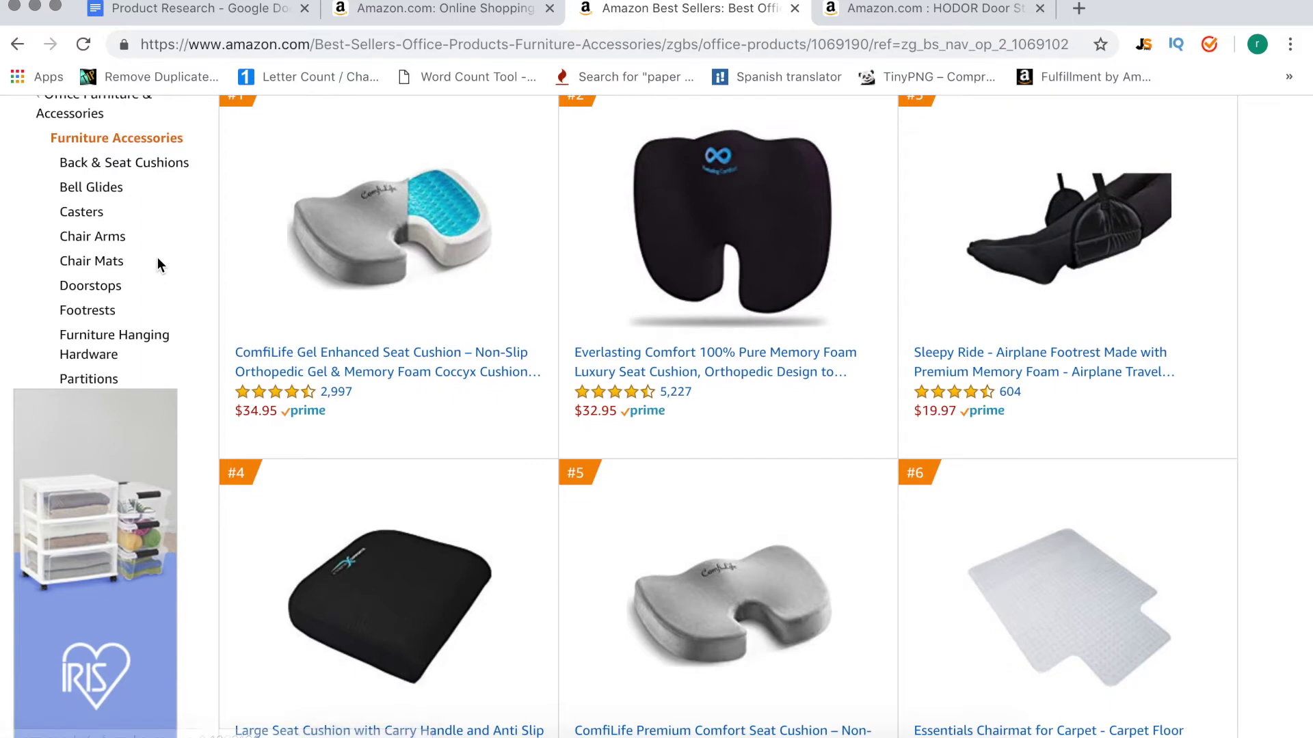
scroll(129, 309, down, 1)
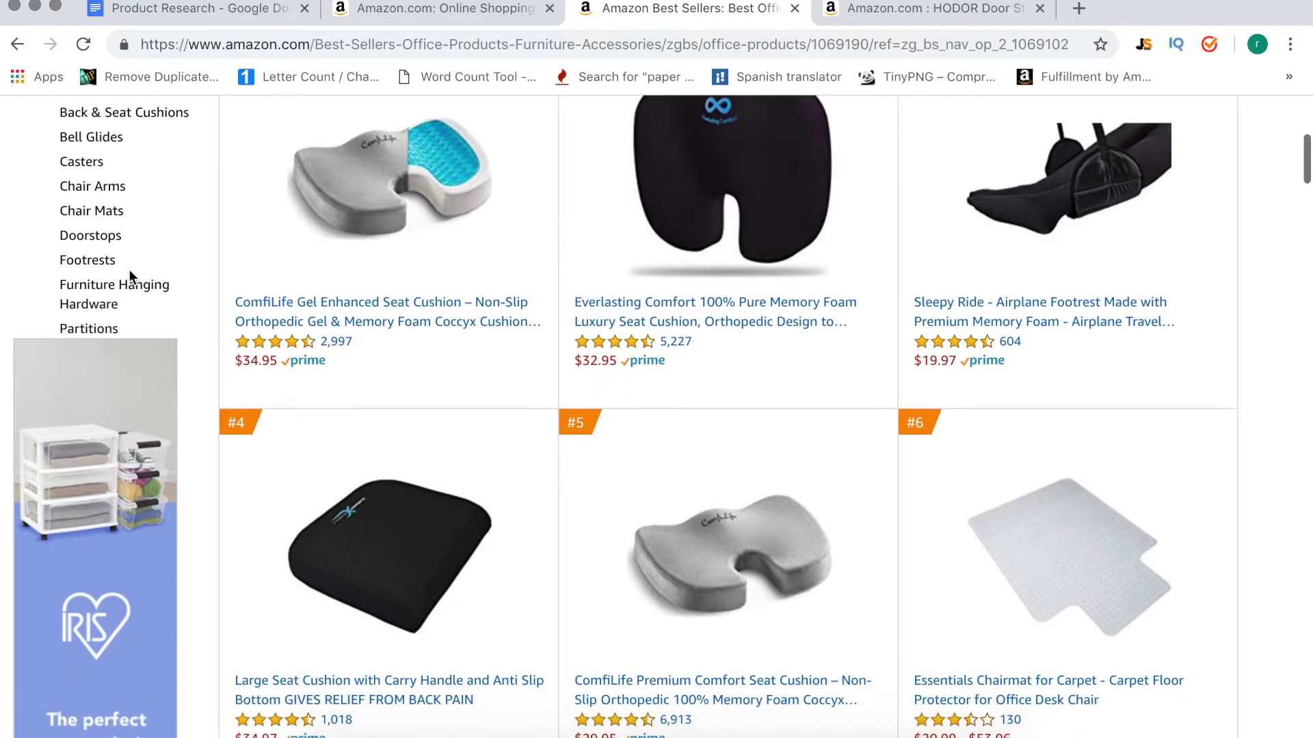
scroll(127, 298, up, 2)
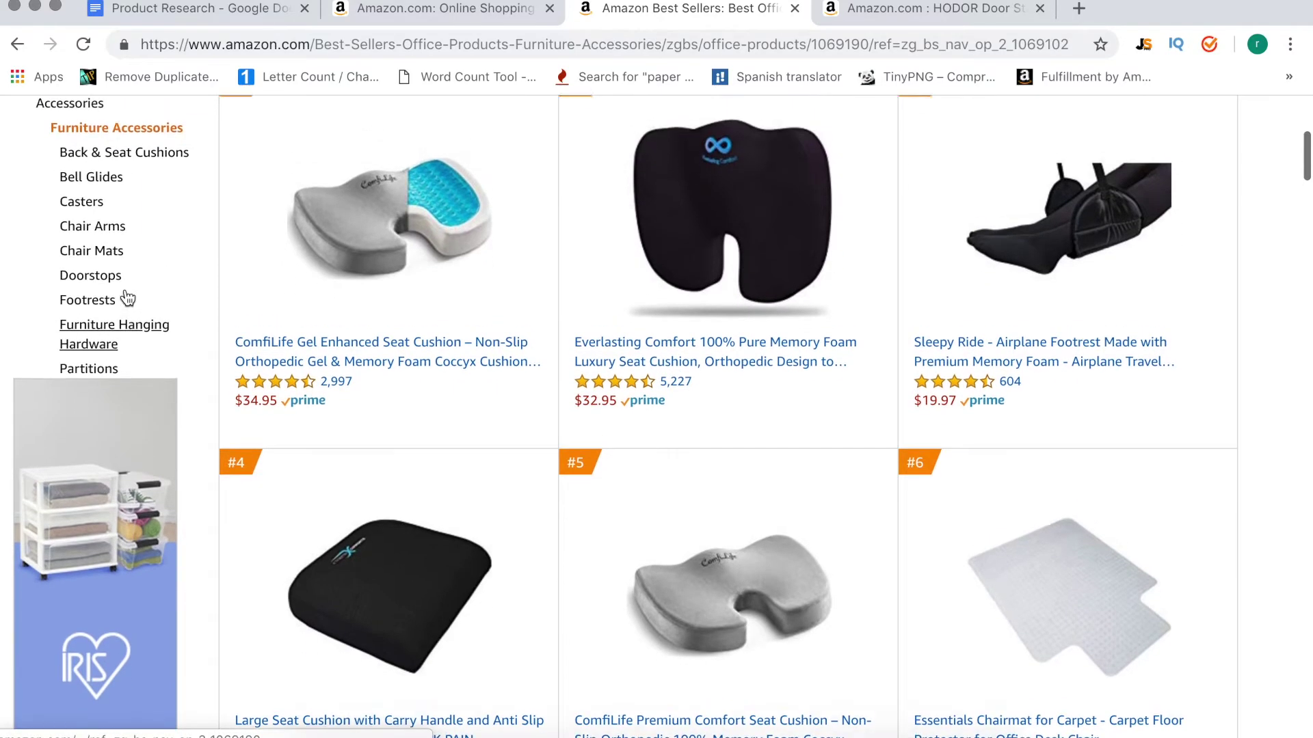
scroll(121, 264, up, 2)
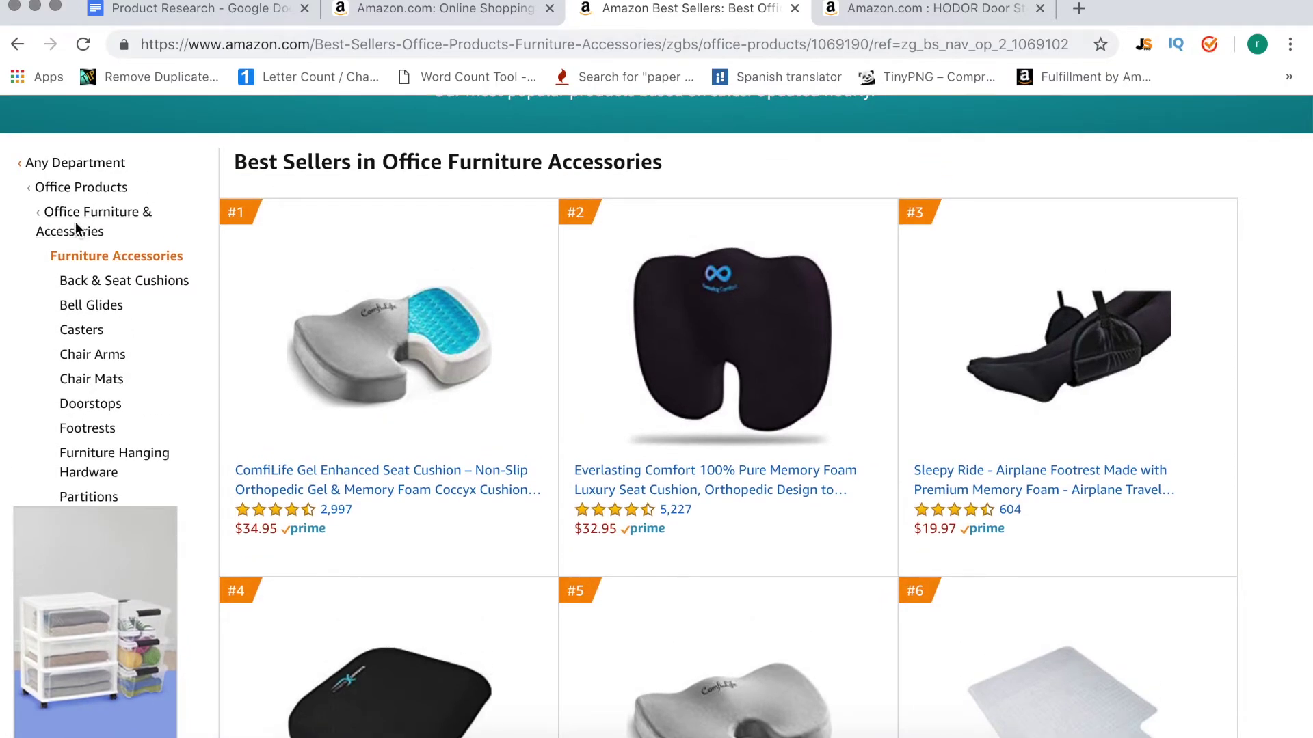
Go back to Office Furniture & Accessories and open its Cabinets, Racks & Shelves best sellers.
click(76, 222)
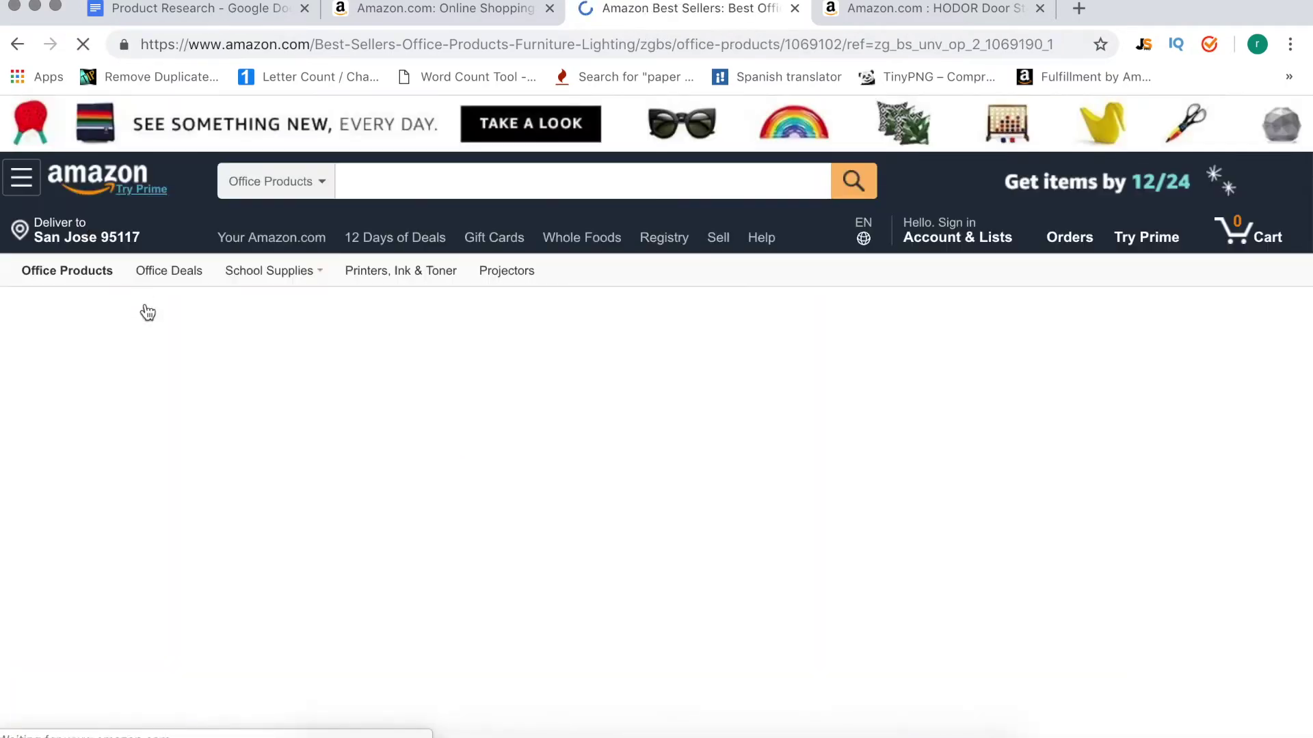
scroll(168, 451, down, 2)
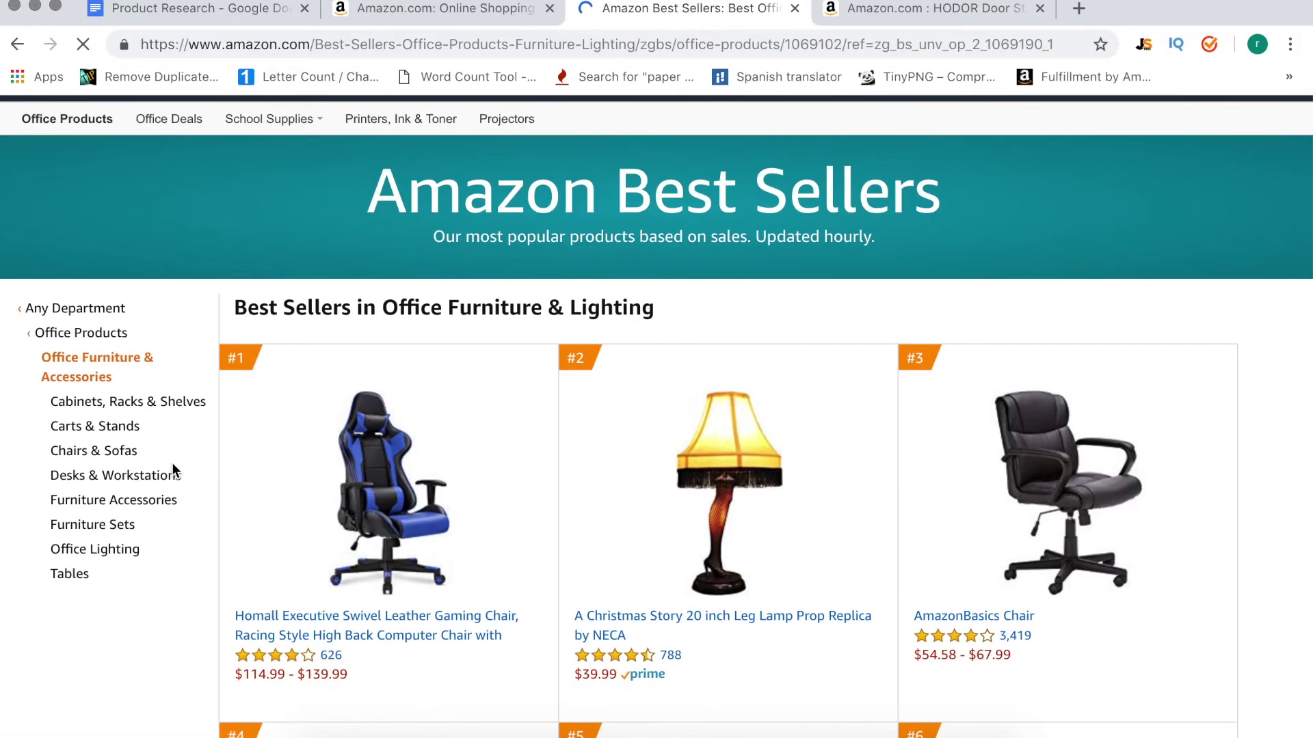
click(131, 410)
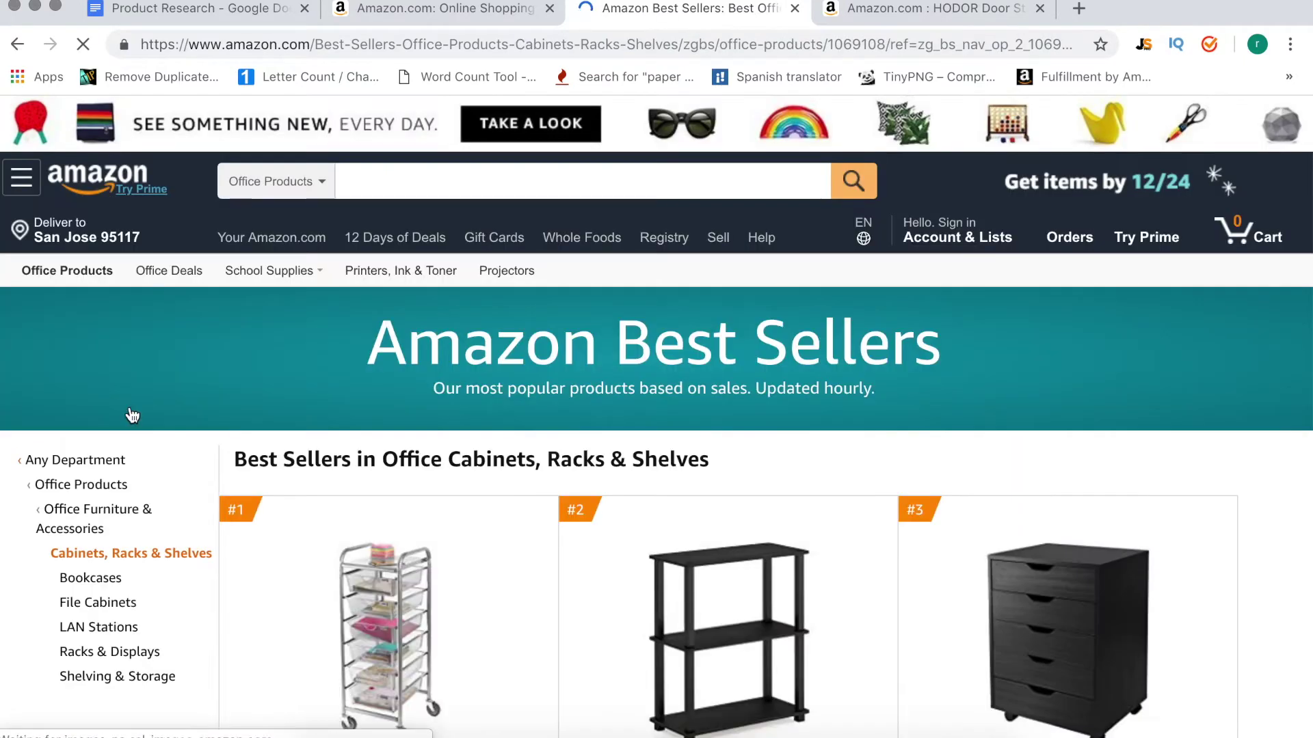
Browse the Cabinets, Racks & Shelves best sellers and open the SimpleHouseware Desk Organizer 3 Tray listing in a new tab.
scroll(854, 695, down, 4)
scroll(854, 695, down, 6)
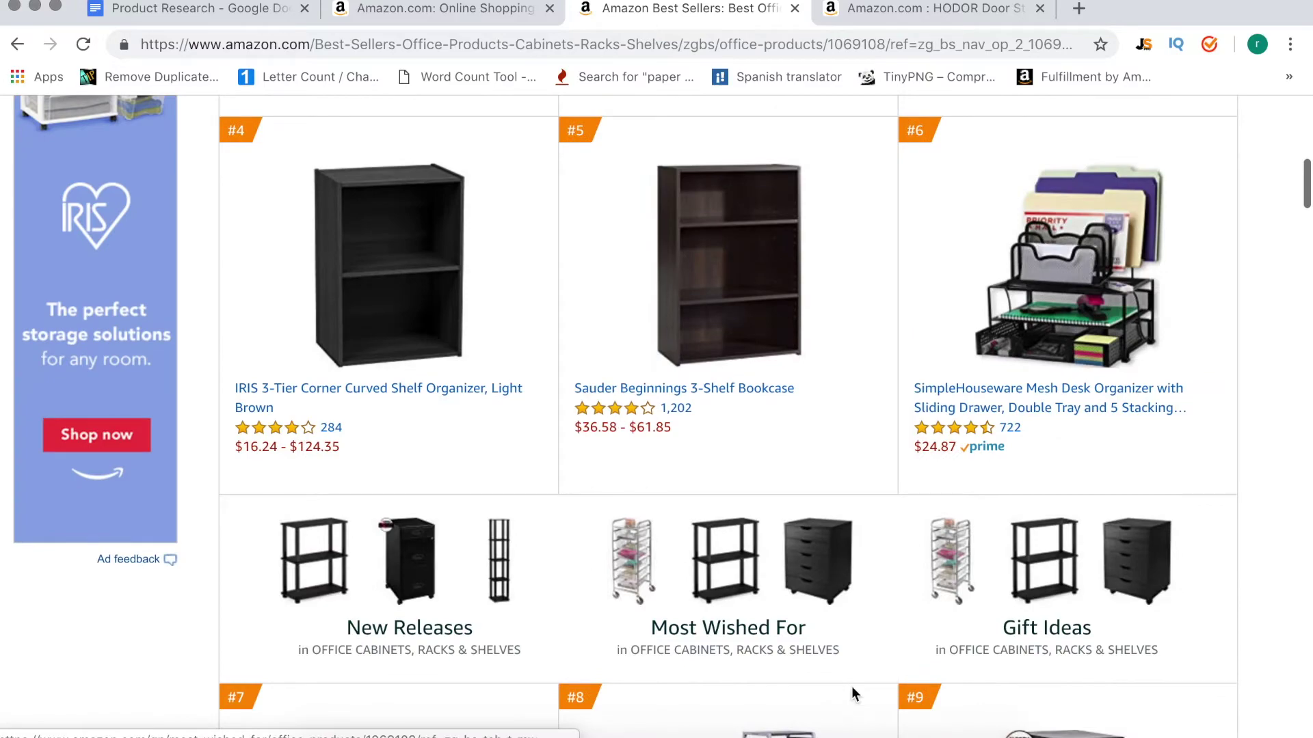
scroll(979, 566, down, 4)
scroll(979, 567, down, 6)
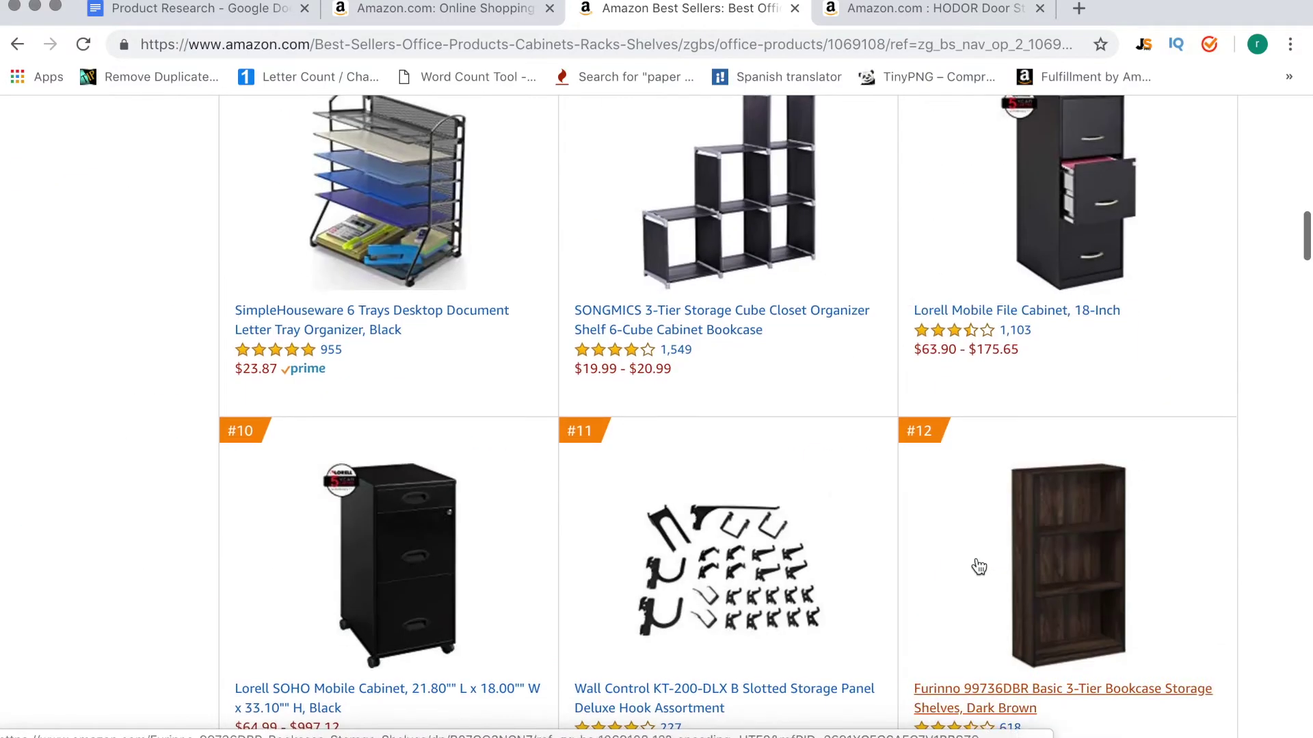
scroll(979, 566, down, 3)
scroll(978, 561, down, 5)
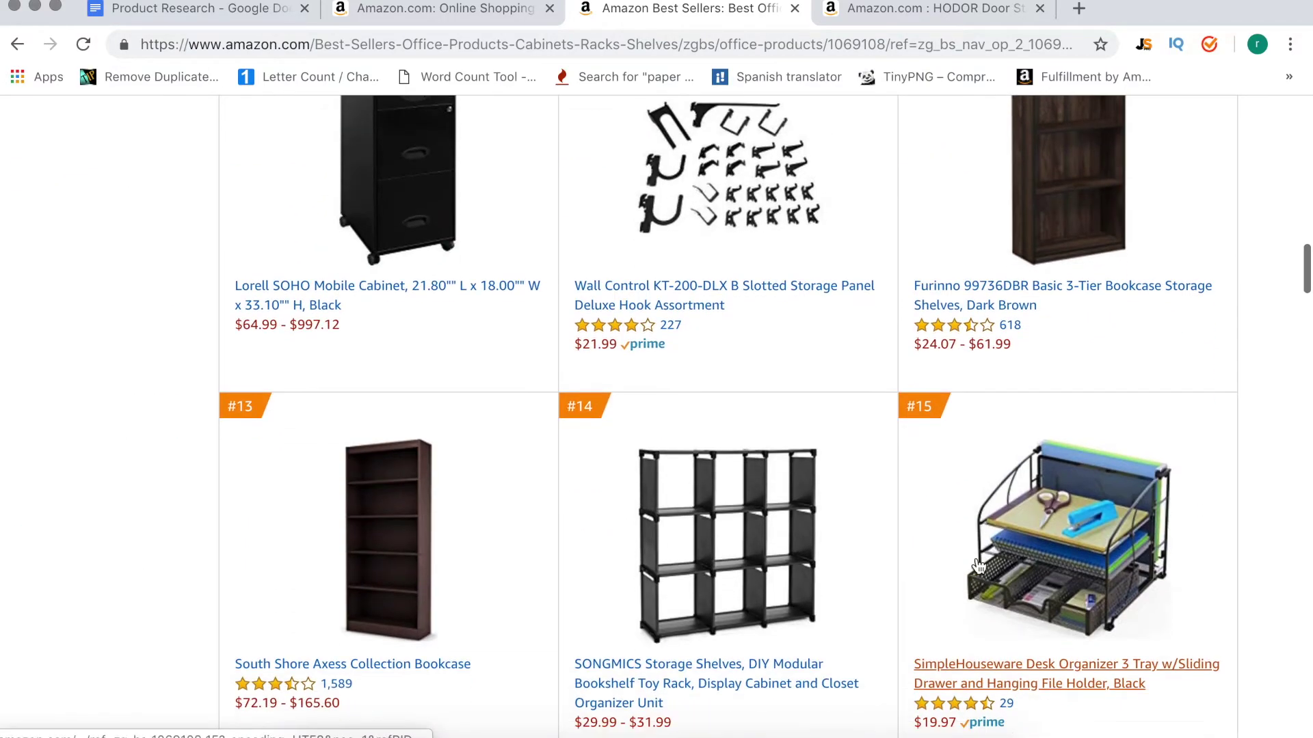
scroll(979, 565, down, 3)
scroll(978, 565, down, 2)
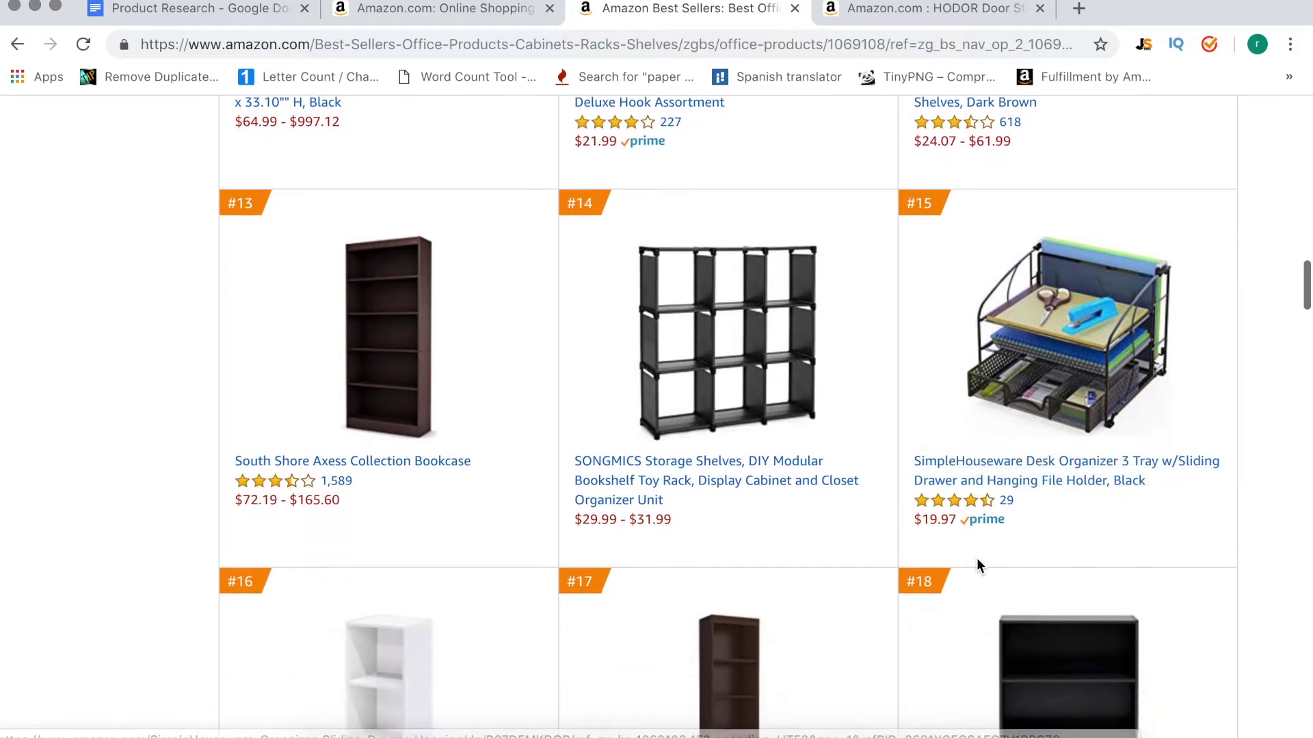
right_click(1070, 474)
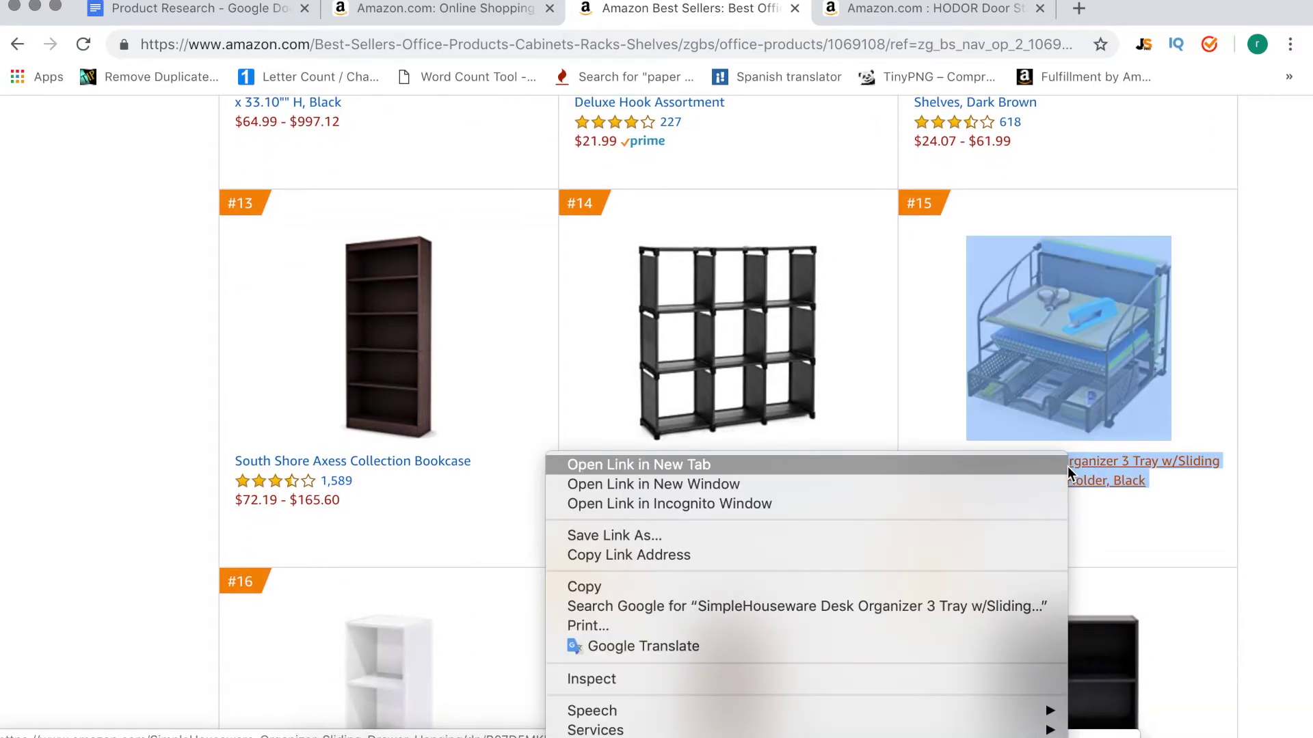
click(975, 469)
Review the Cabinets, Racks & Shelves best sellers from rank 16 through rank 36 for prices and review counts.
scroll(540, 440, down, 5)
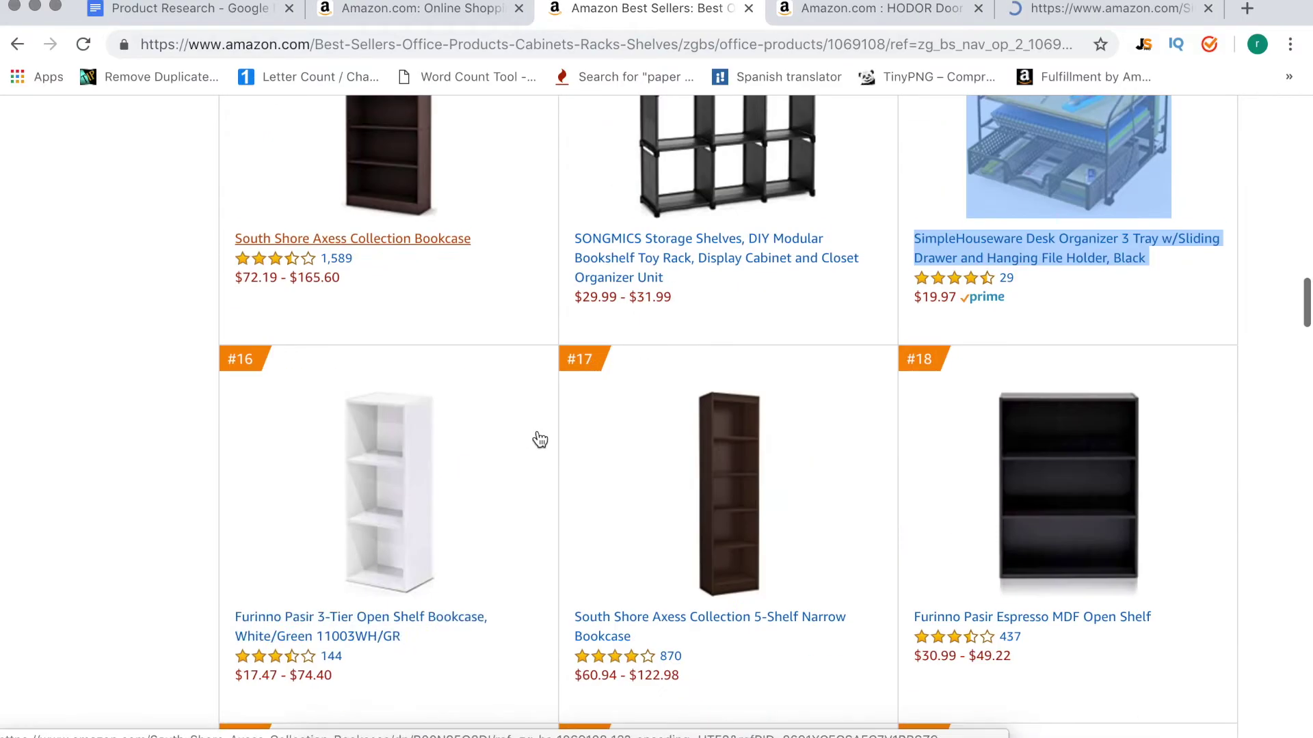
scroll(541, 440, down, 12)
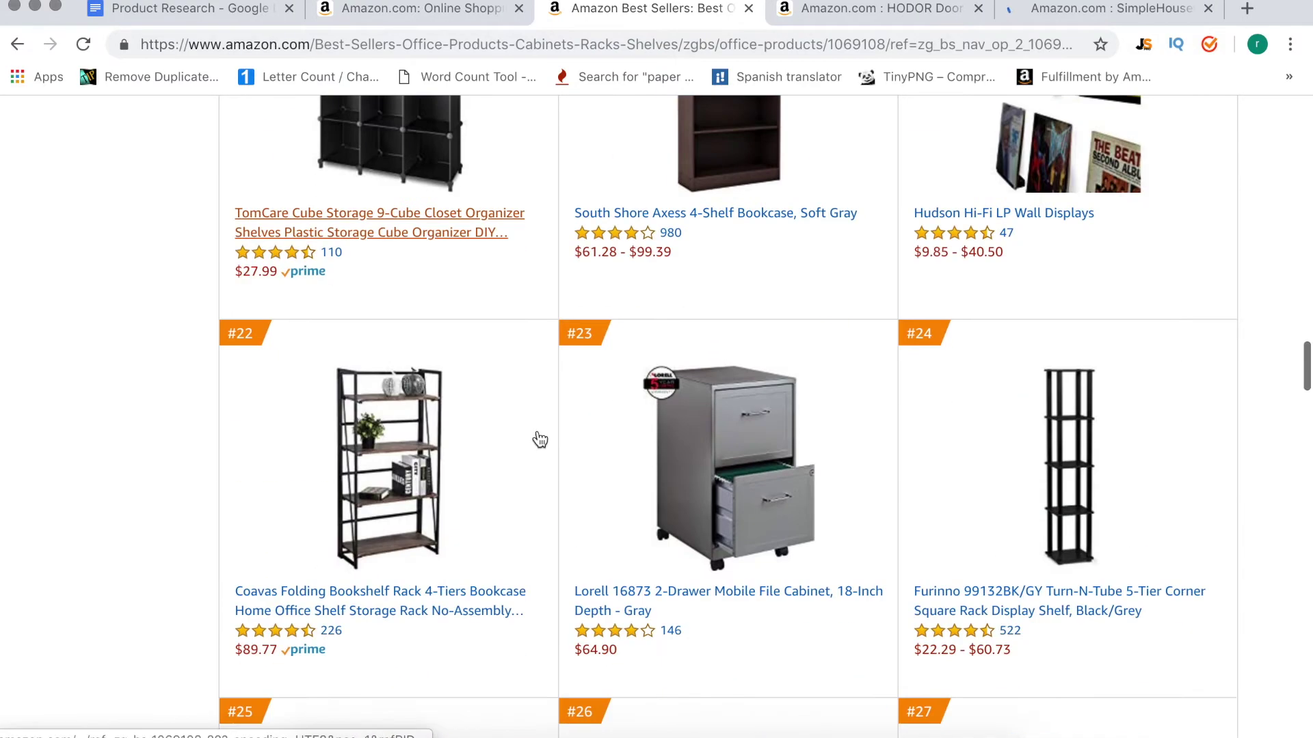
scroll(540, 440, down, 10)
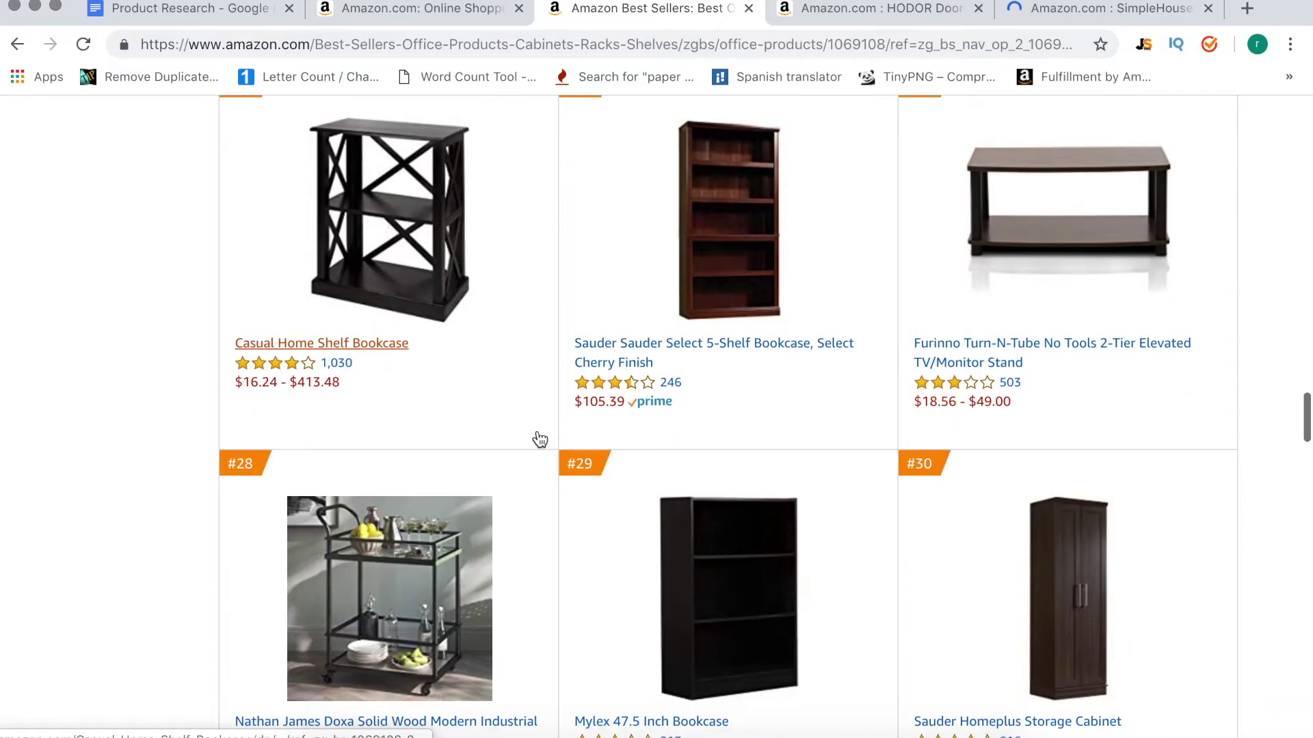
scroll(538, 437, down, 8)
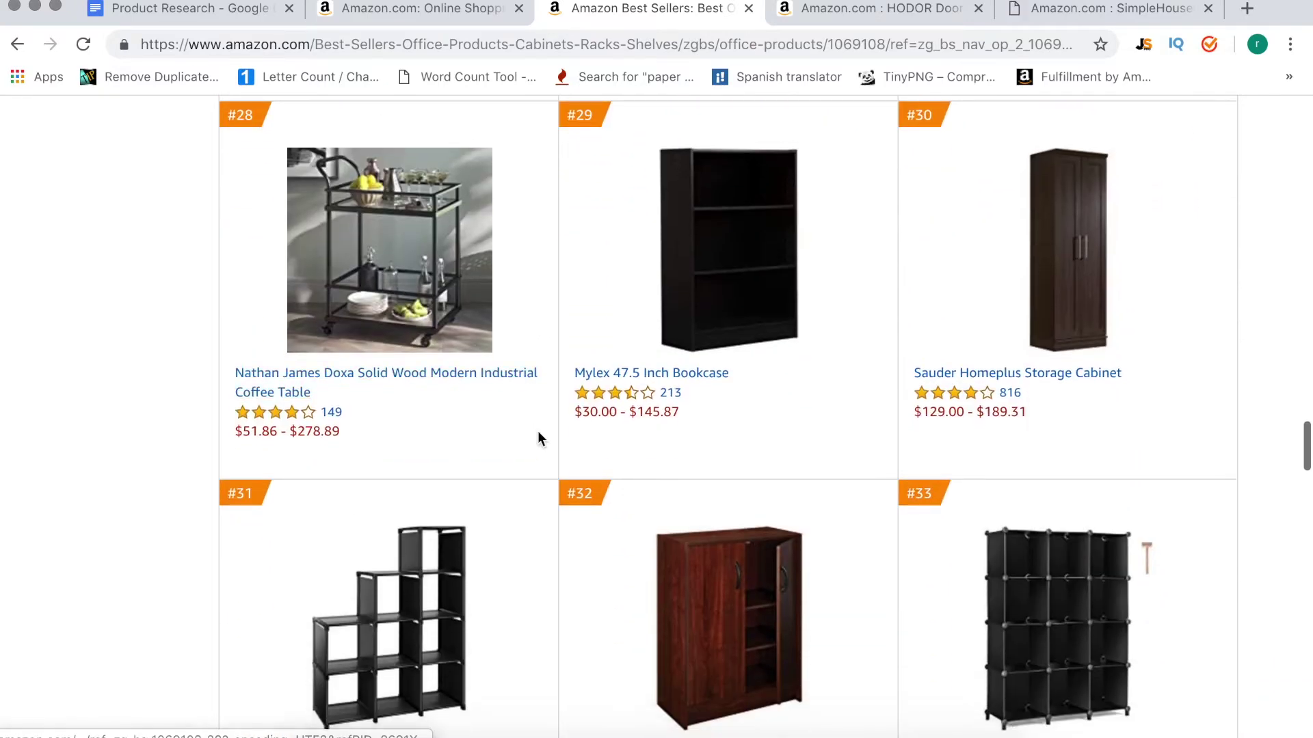
scroll(538, 438, down, 10)
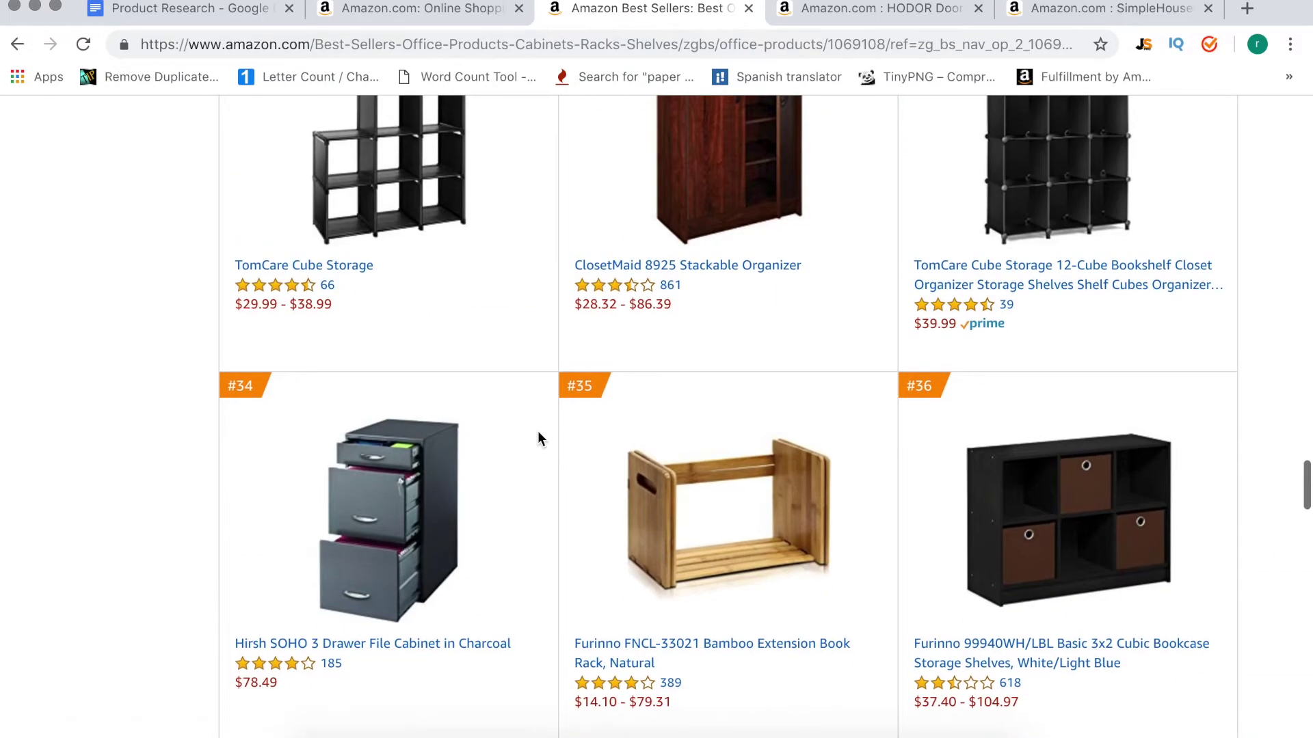
Review the Cabinets, Racks & Shelves best sellers from rank 37 through rank 50 for prices and review counts.
scroll(540, 440, down, 8)
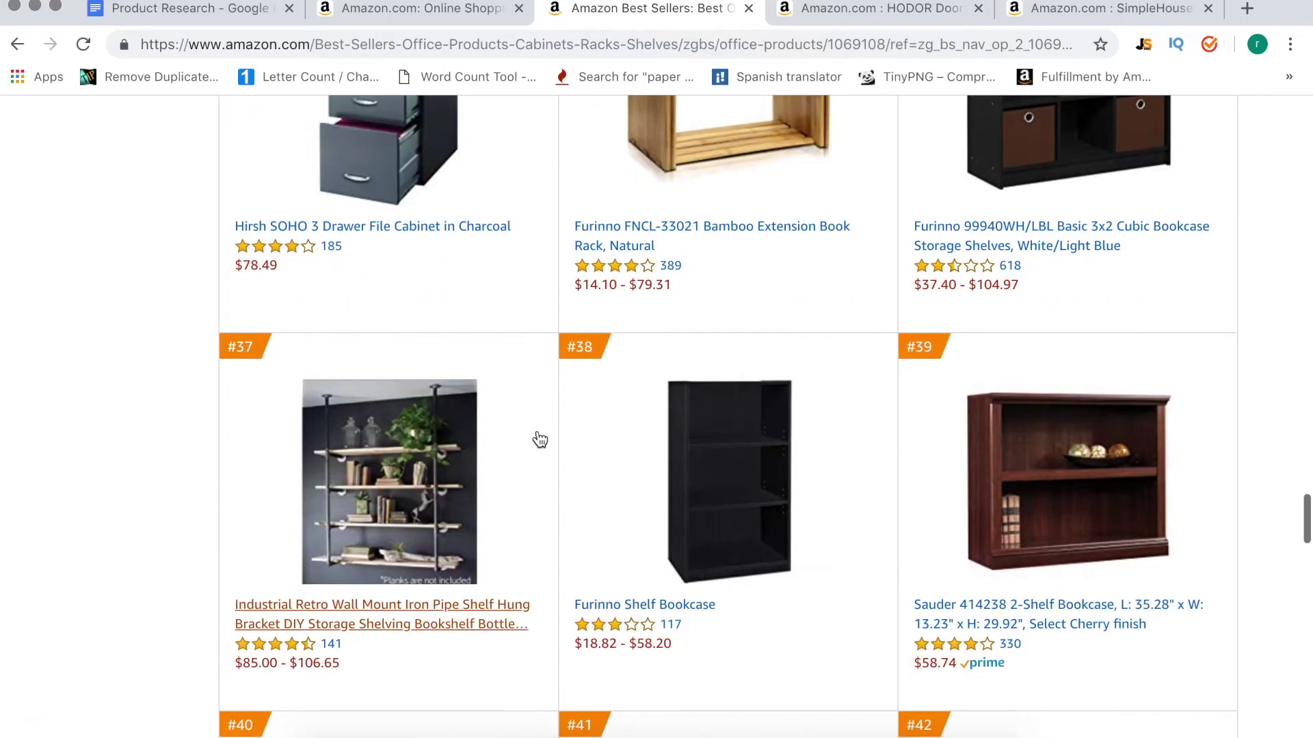
scroll(540, 440, down, 2)
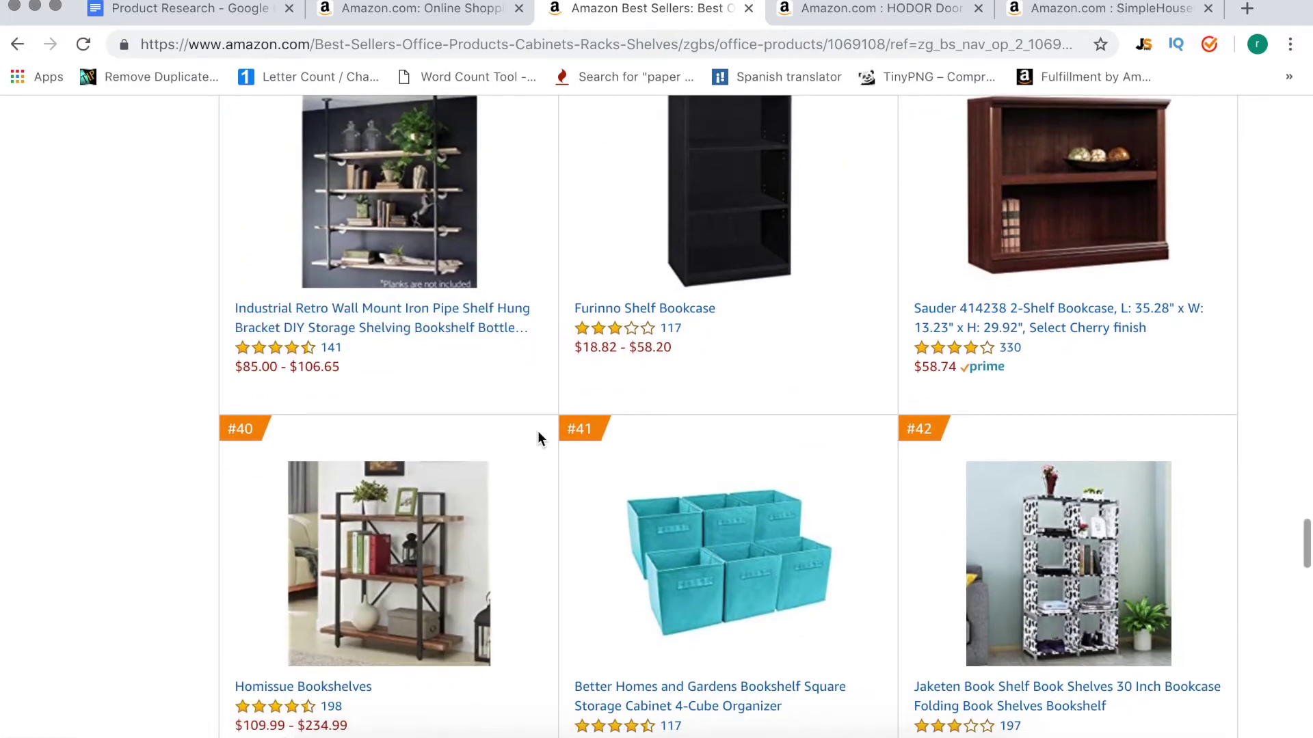
scroll(537, 438, down, 2)
scroll(537, 438, down, 2)
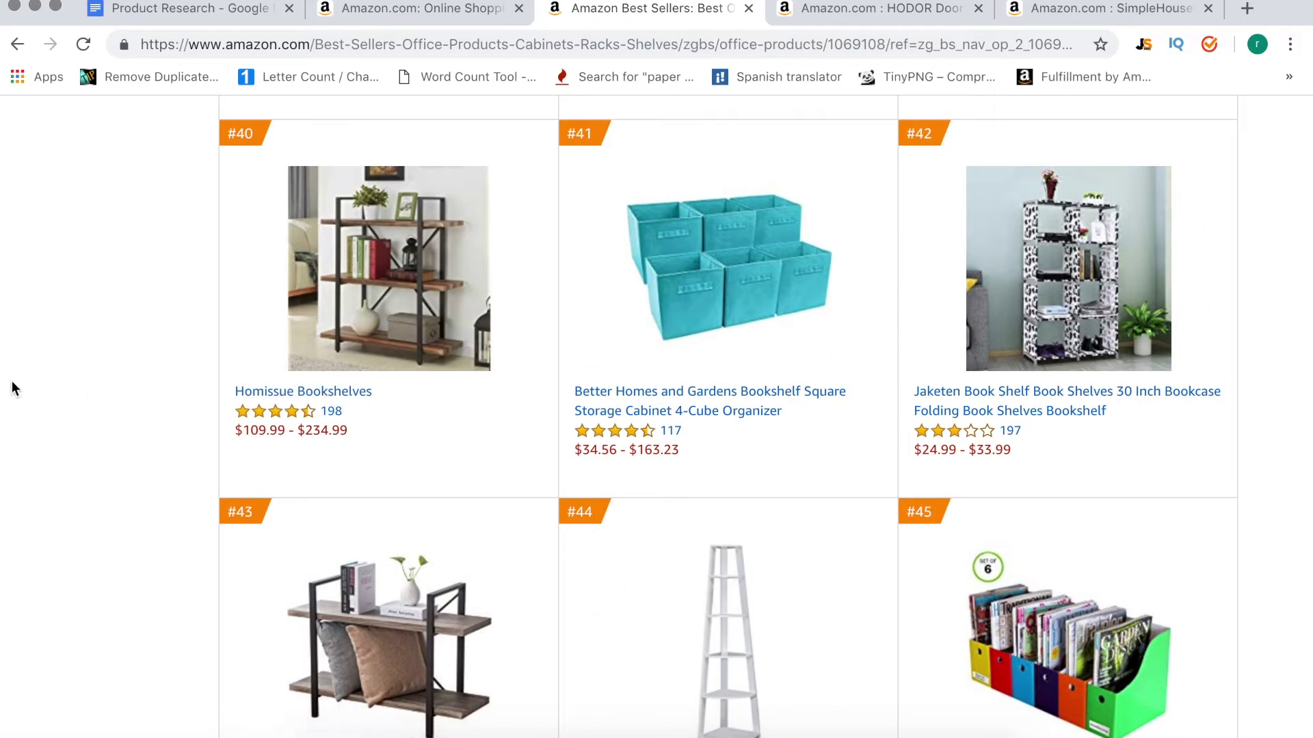
scroll(120, 487, down, 7)
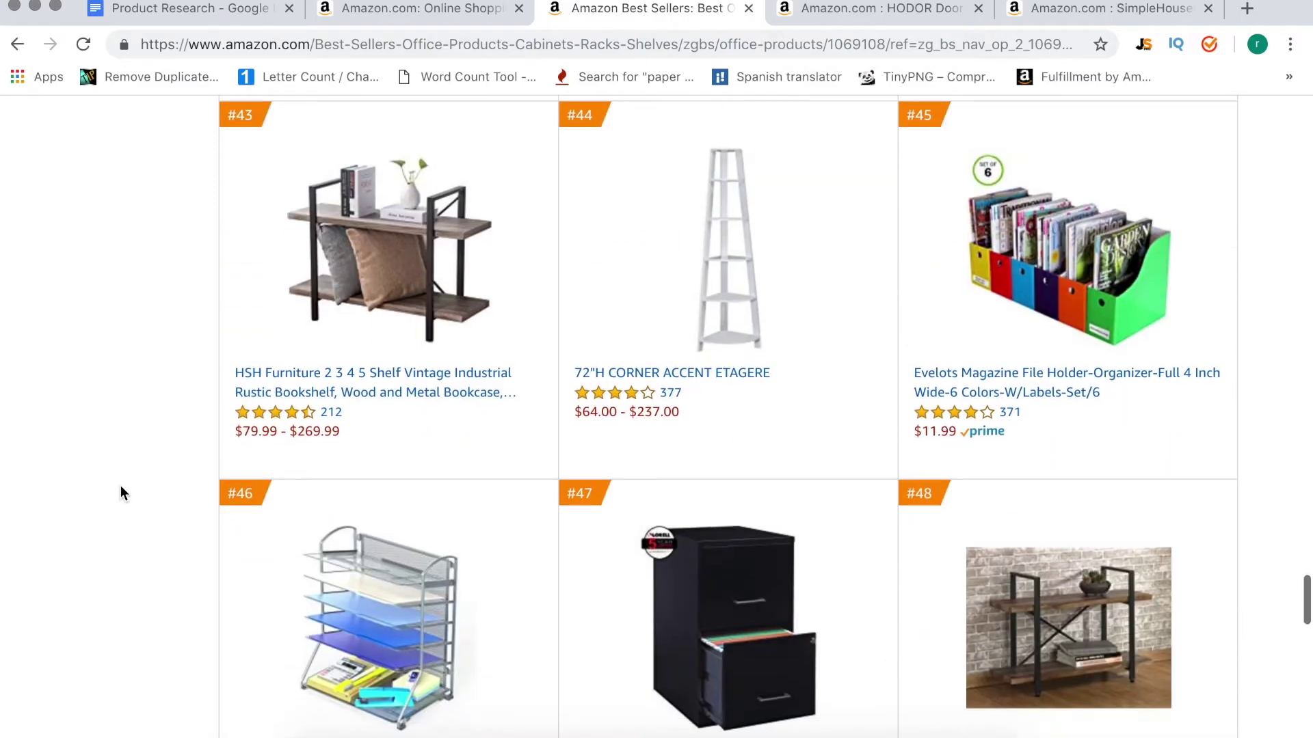
scroll(120, 486, down, 2)
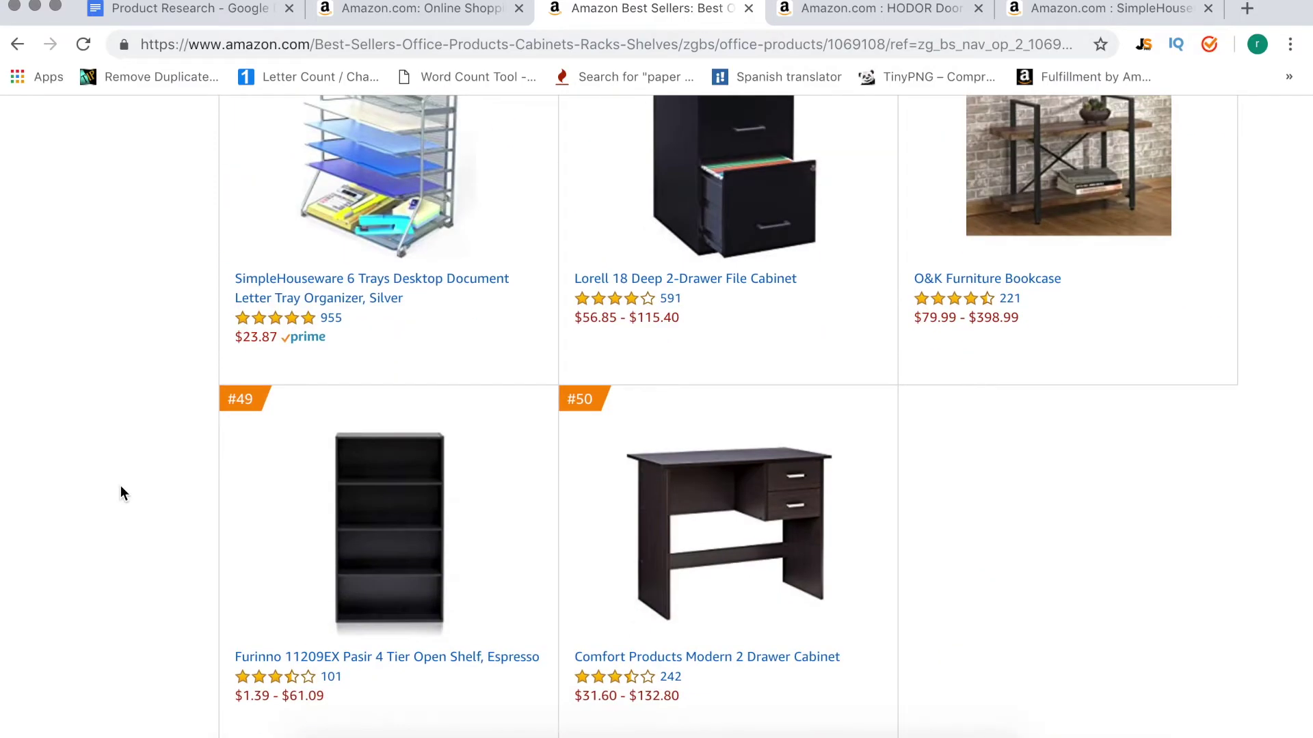
scroll(121, 487, down, 2)
scroll(121, 486, down, 1)
scroll(121, 487, up, 8)
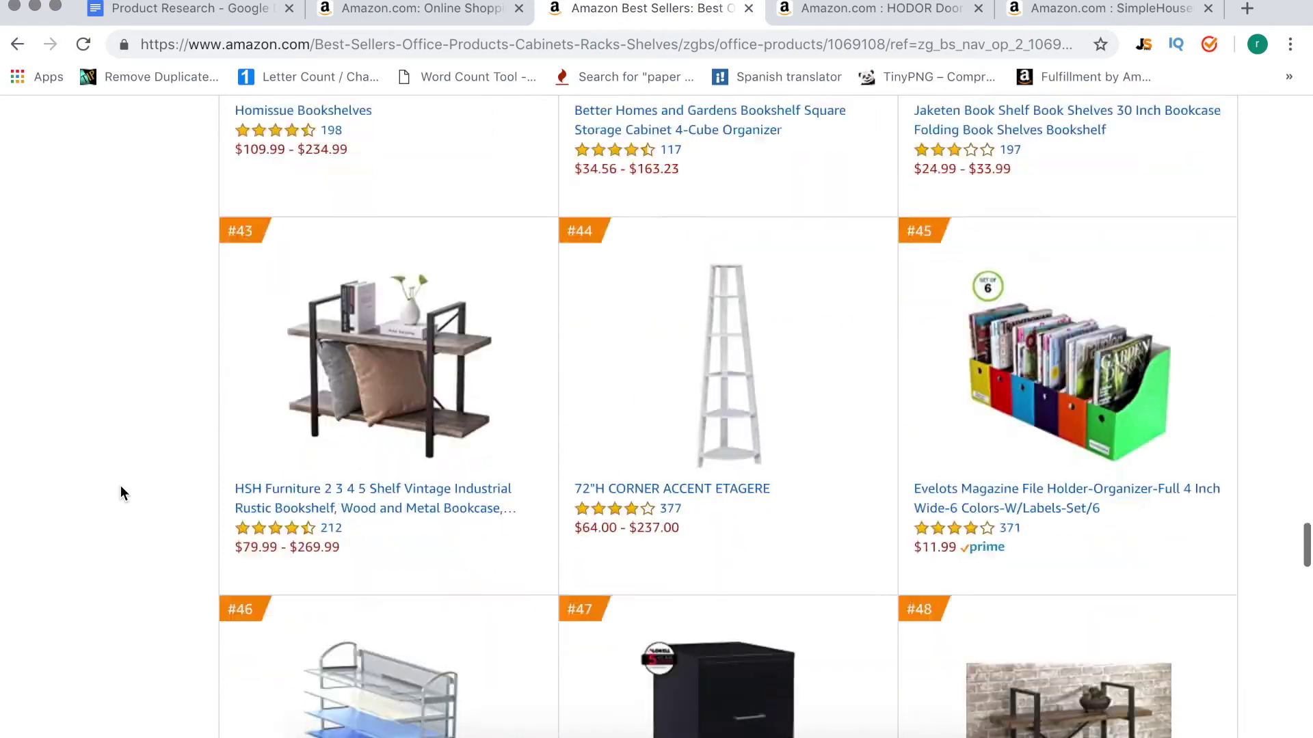
scroll(120, 487, down, 7)
scroll(779, 711, down, 1)
Open page 2 of the Cabinets, Racks & Shelves best sellers and browse its listings from rank 51 through rank 71.
click(788, 598)
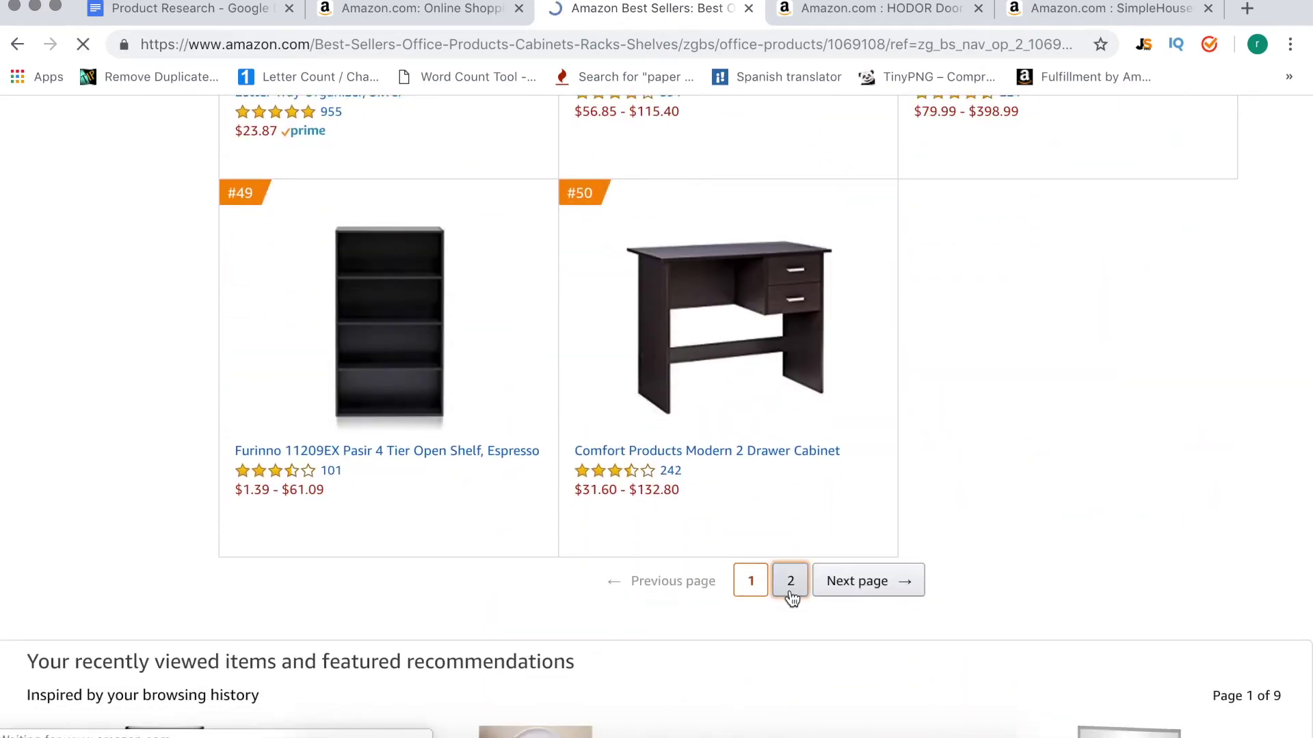
scroll(1147, 599, down, 5)
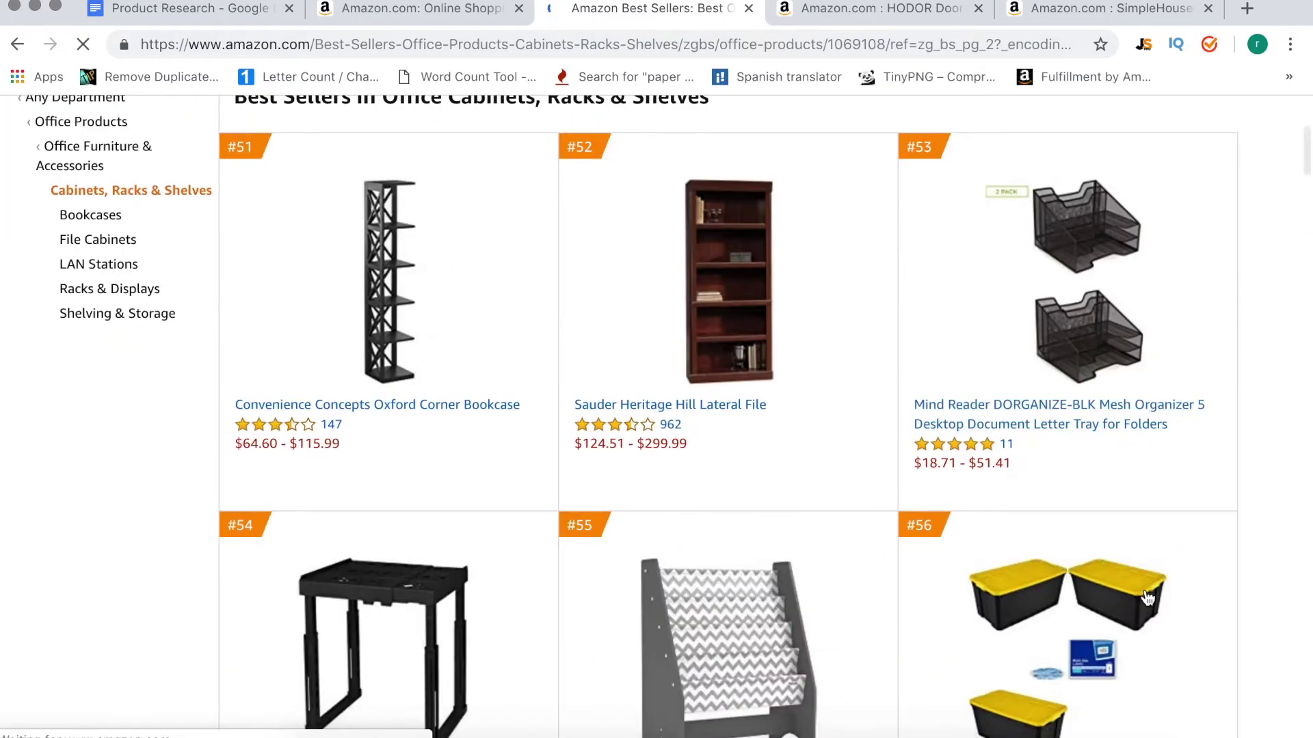
scroll(1147, 599, down, 1)
scroll(1147, 599, down, 3)
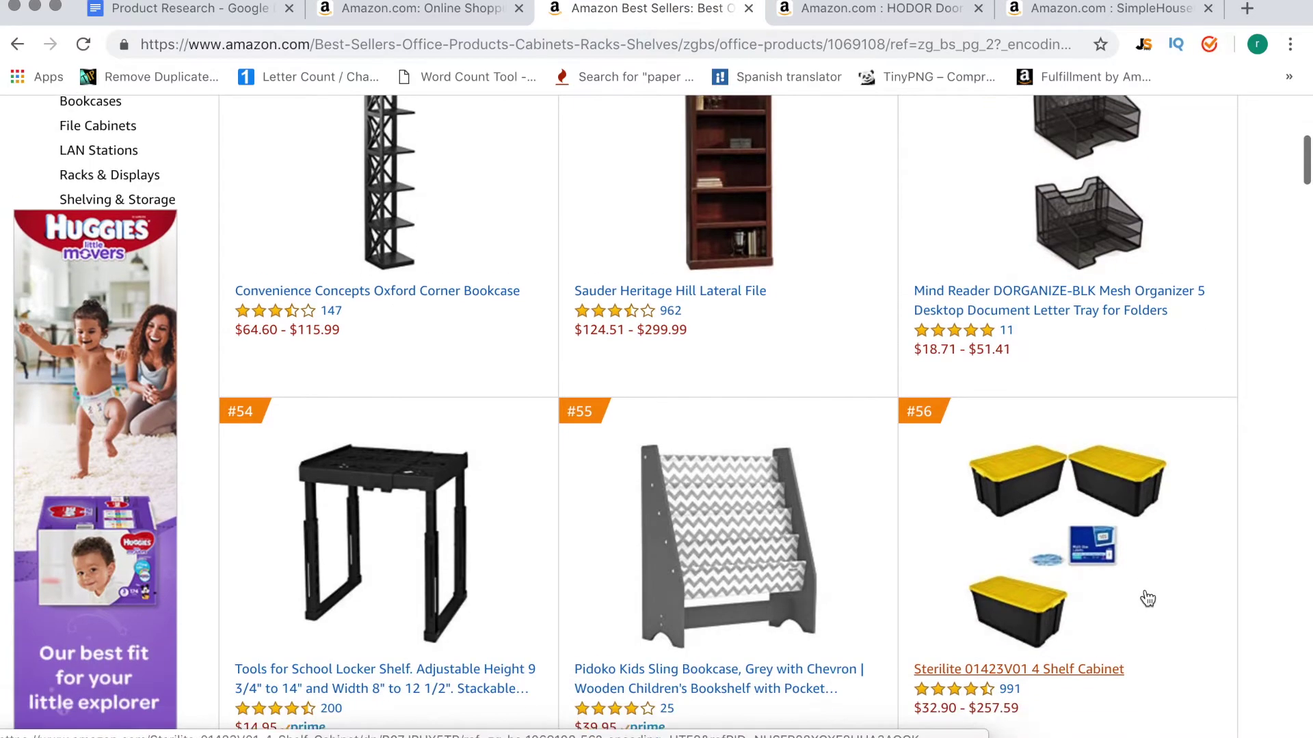
scroll(1147, 597, down, 2)
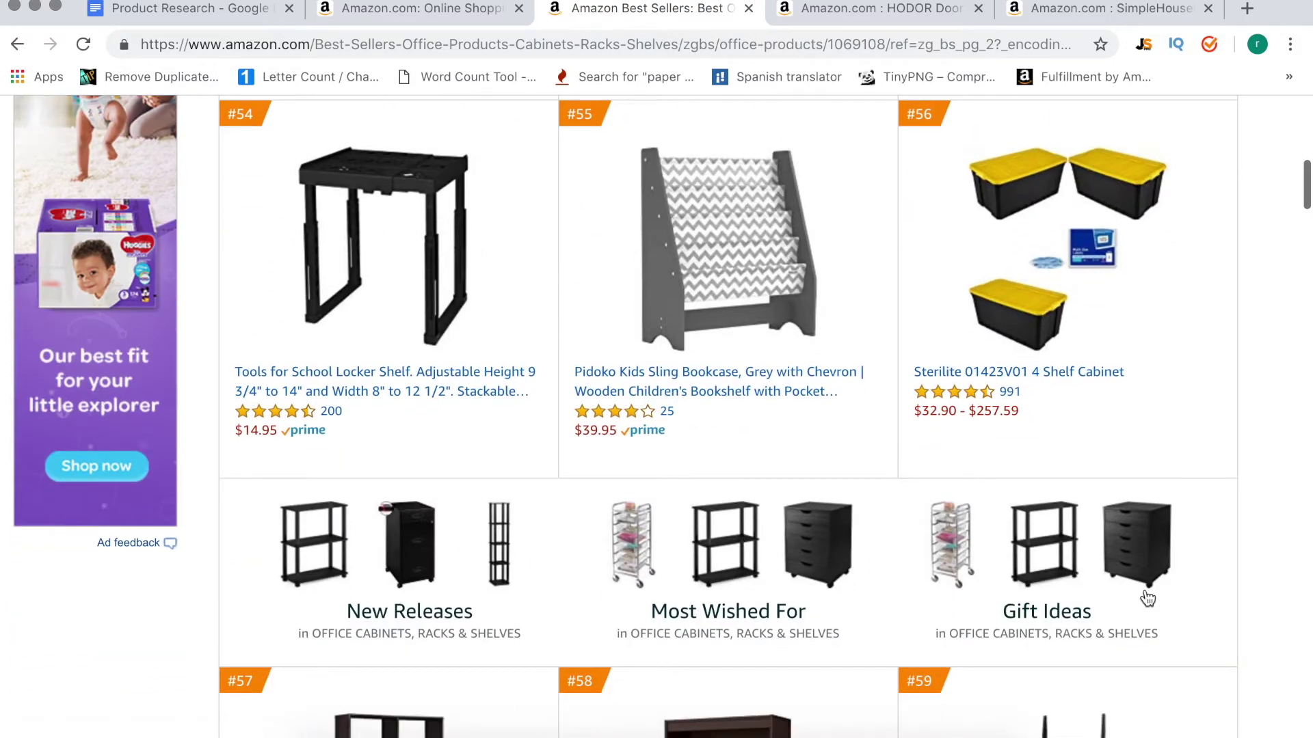
scroll(1147, 597, down, 3)
scroll(1146, 592, down, 10)
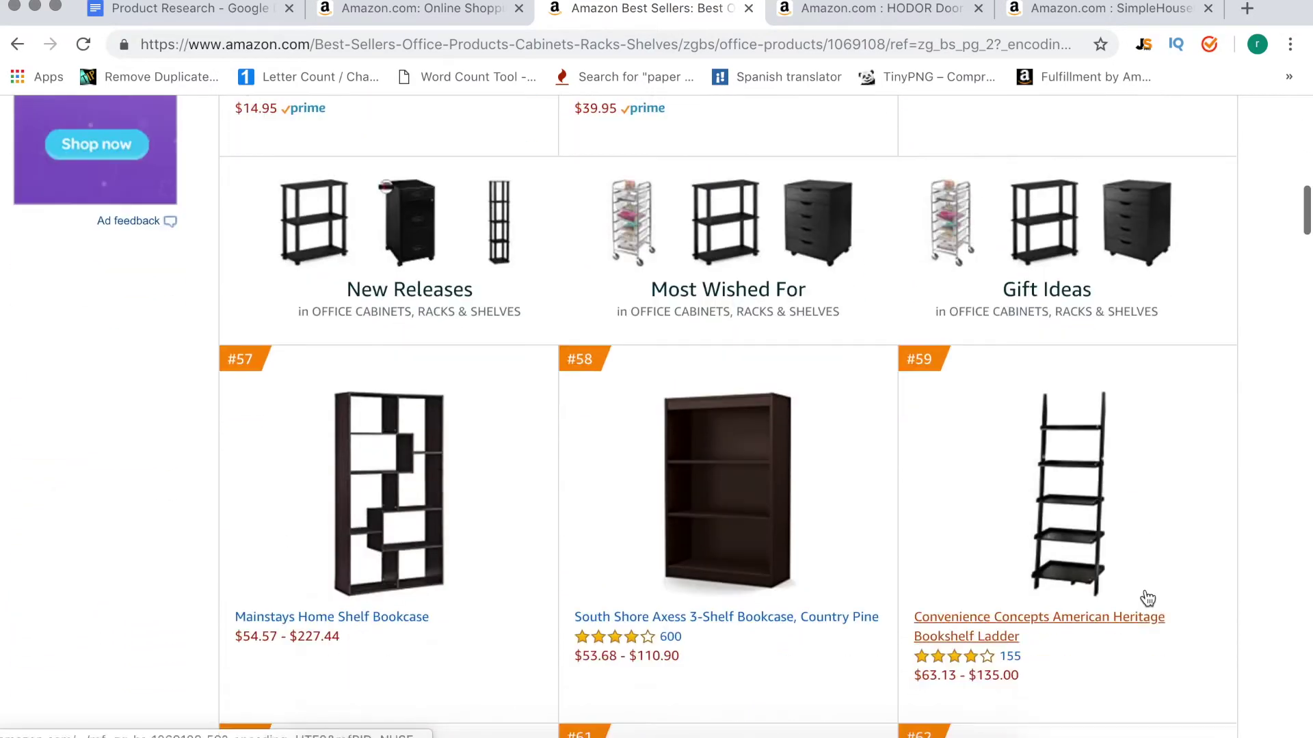
scroll(1147, 599, down, 9)
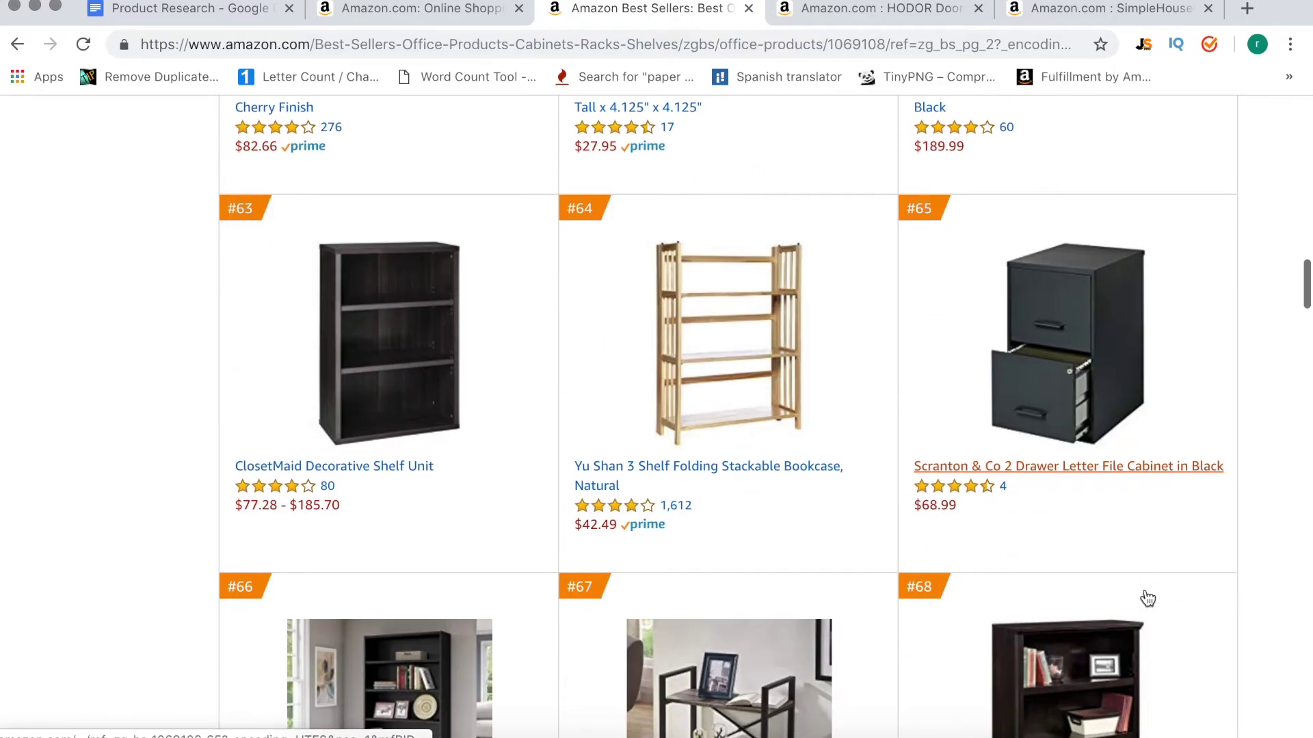
scroll(1146, 597, down, 4)
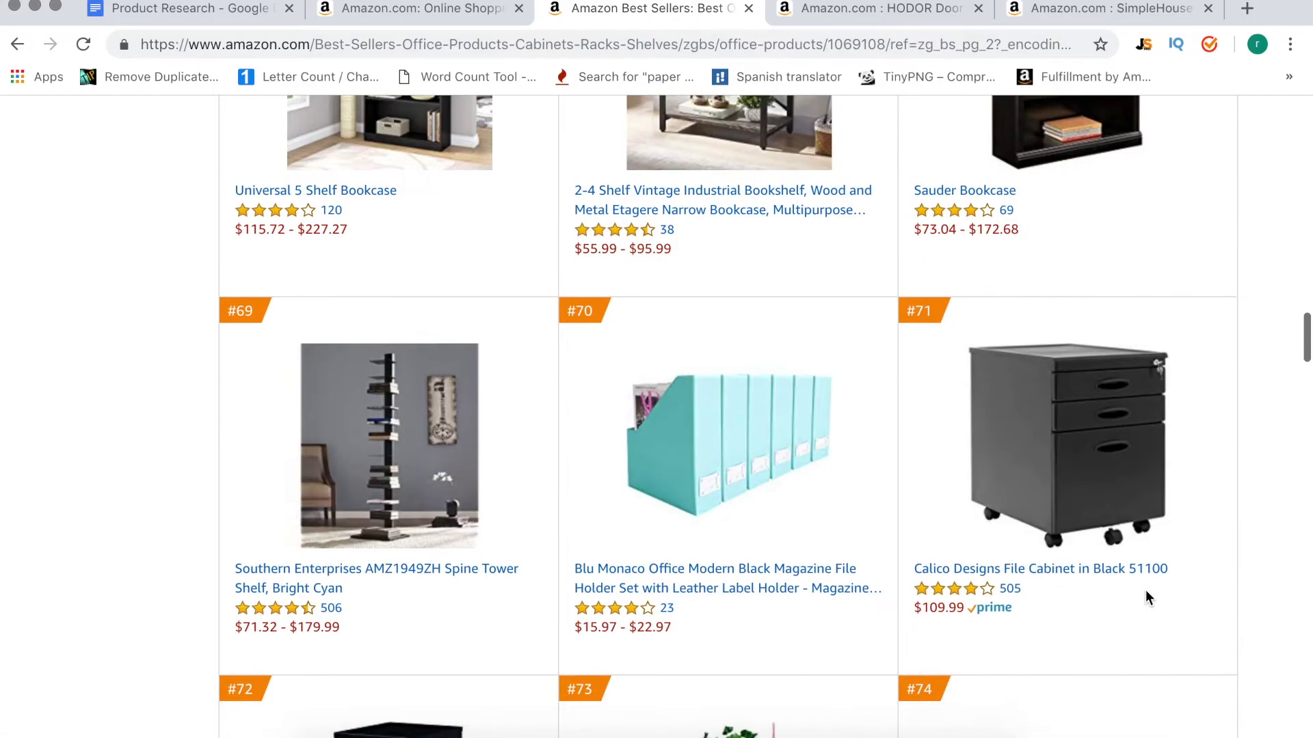
Compare the listings around ranks 70 to 77 and open the Blu Monaco magazine file holder set in a new tab.
scroll(1146, 596, down, 1)
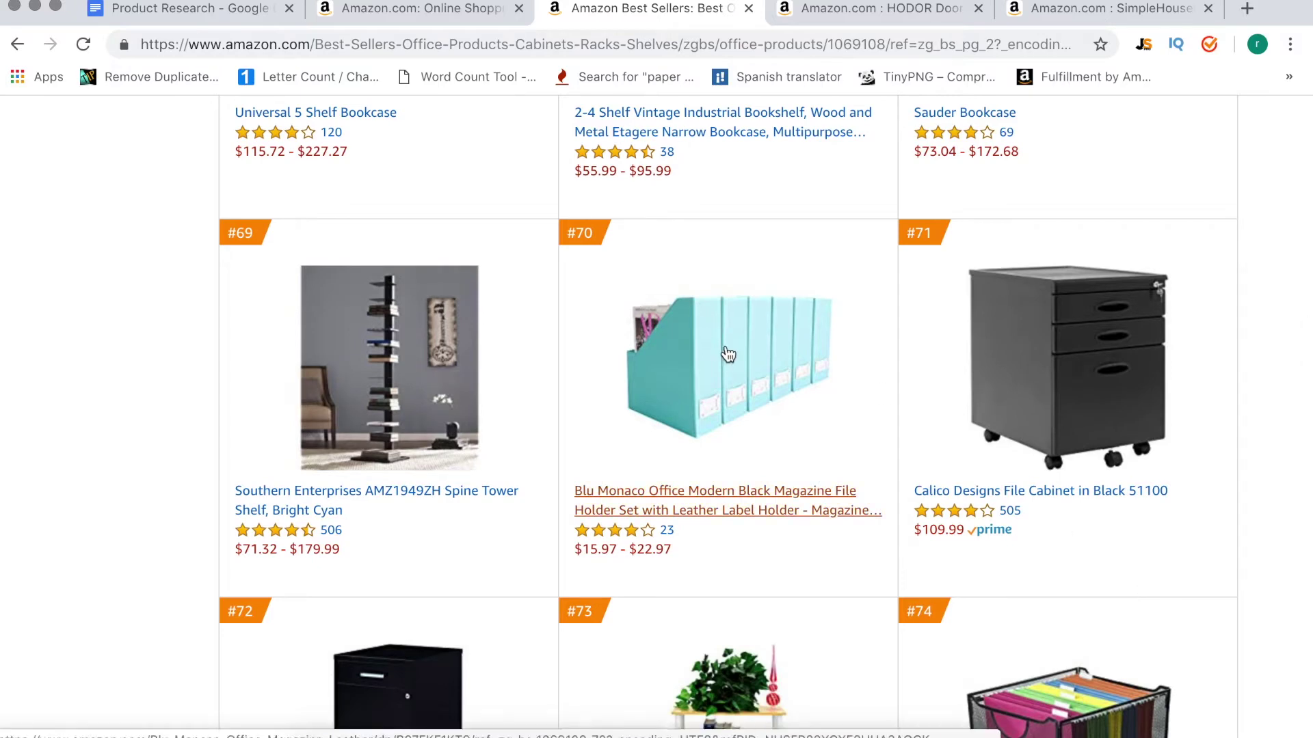
scroll(728, 353, down, 6)
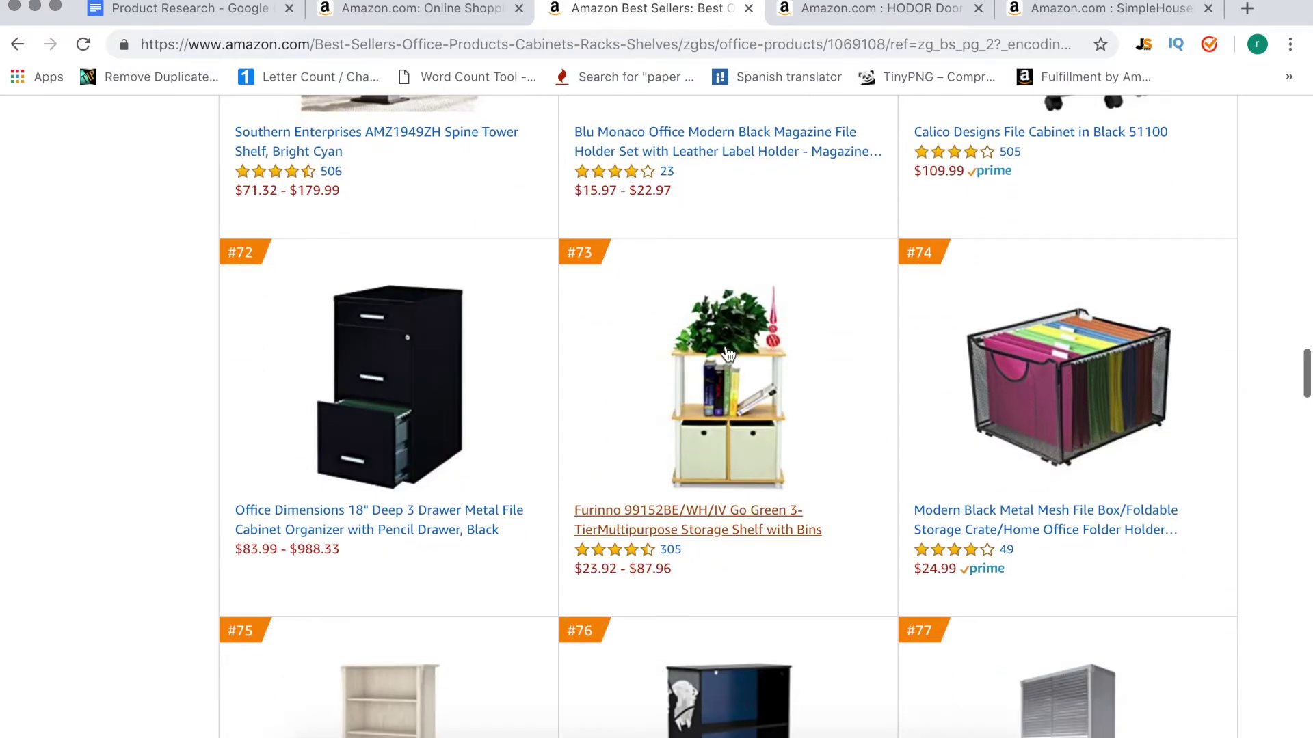
scroll(728, 354, up, 1)
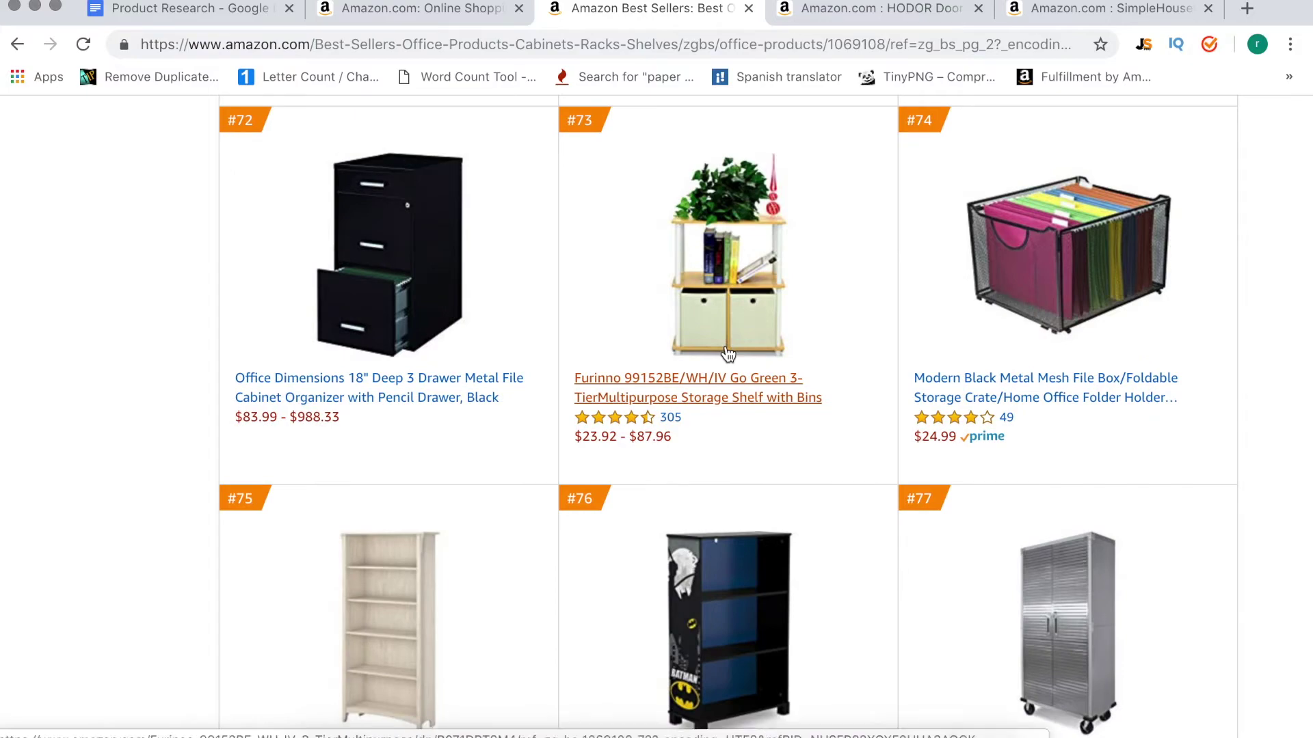
scroll(729, 353, down, 3)
scroll(728, 354, up, 10)
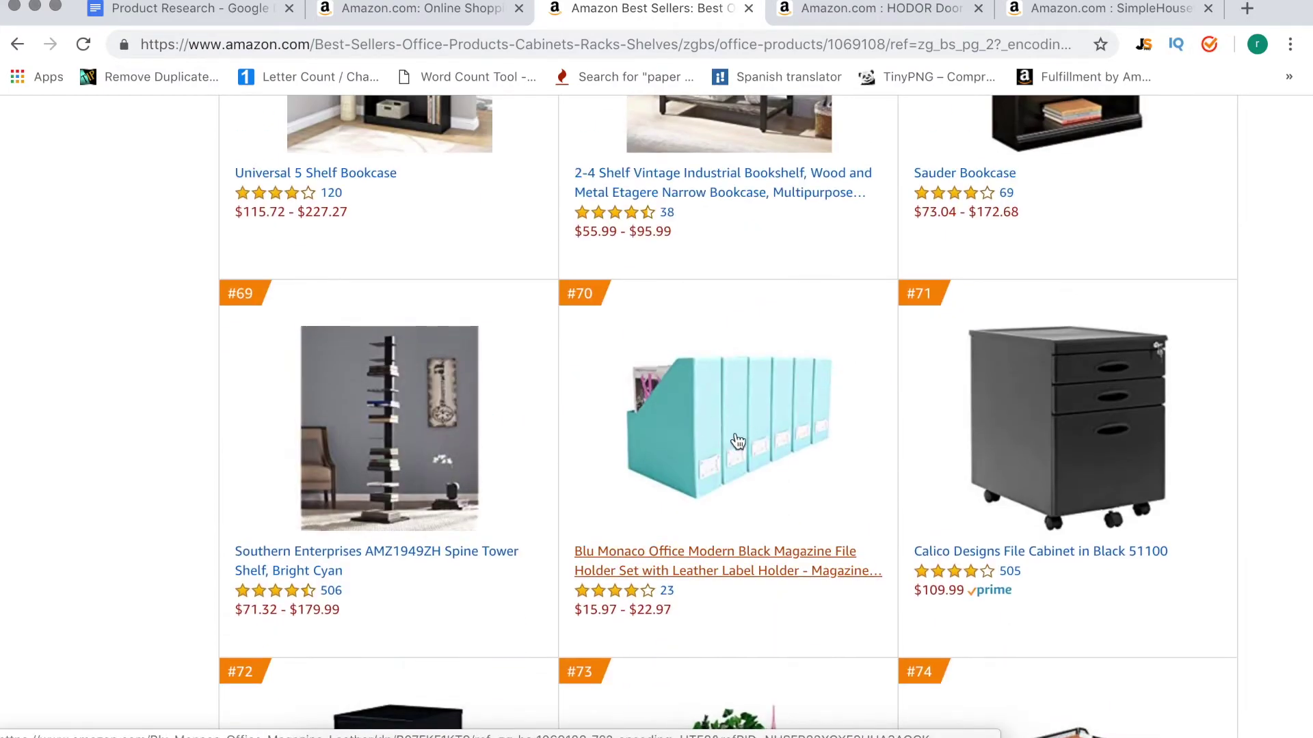
right_click(737, 441)
click(752, 444)
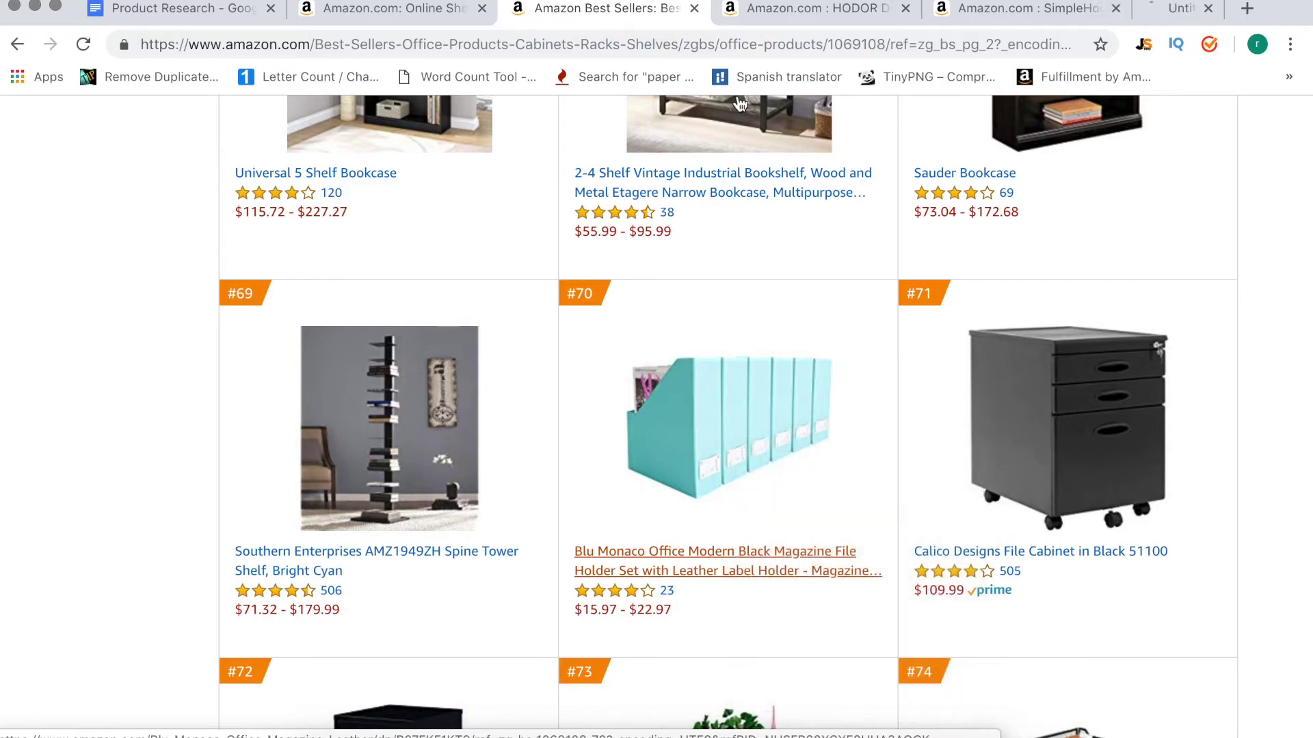
Switch to the HODOR Door Stop listing, copy "Door Stop" from its title and close that listing's tab.
scroll(627, 153, up, 15)
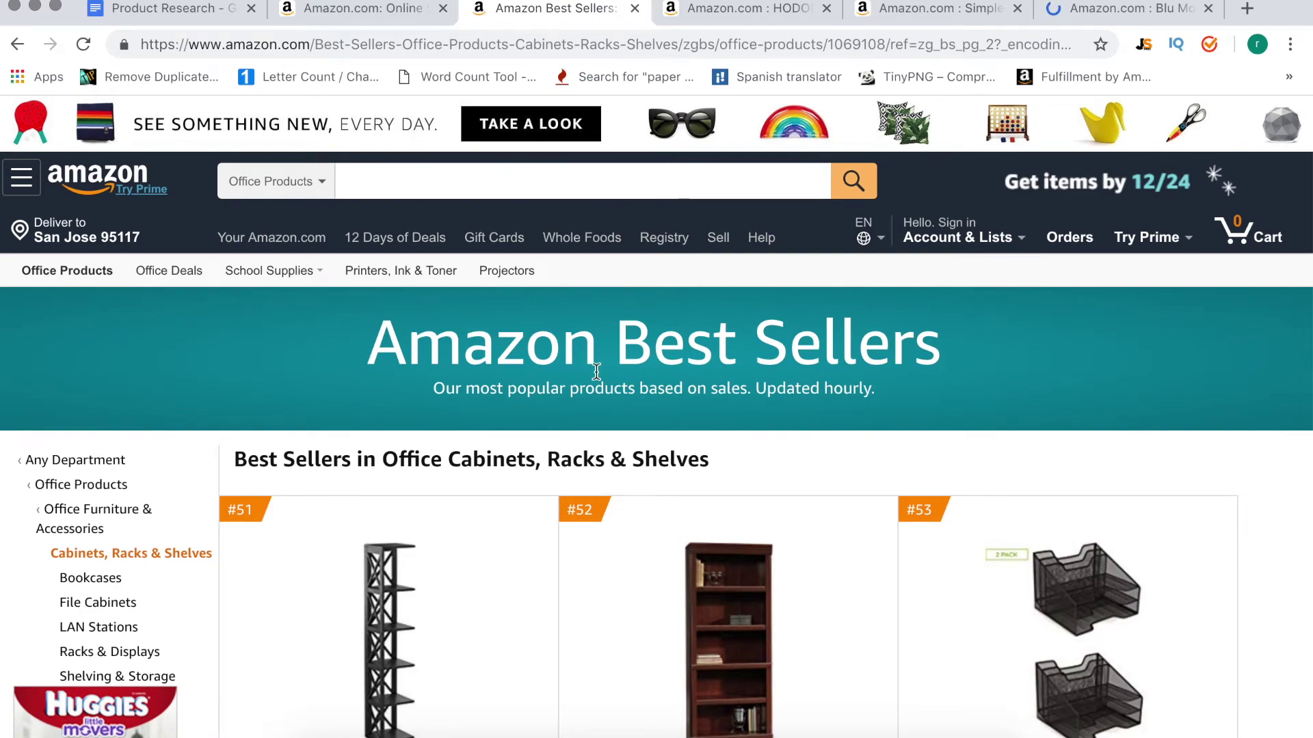
scroll(724, 468, down, 4)
scroll(755, 499, up, 4)
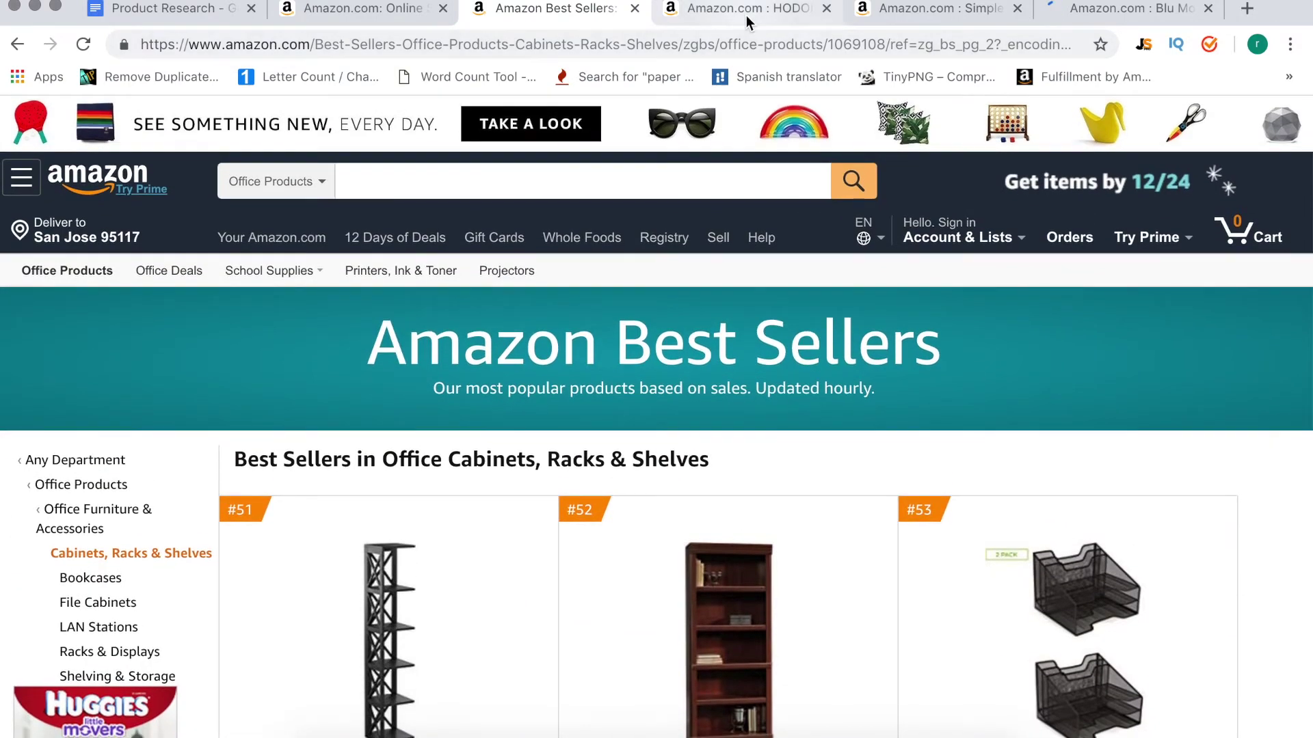
click(746, 16)
scroll(800, 414, down, 2)
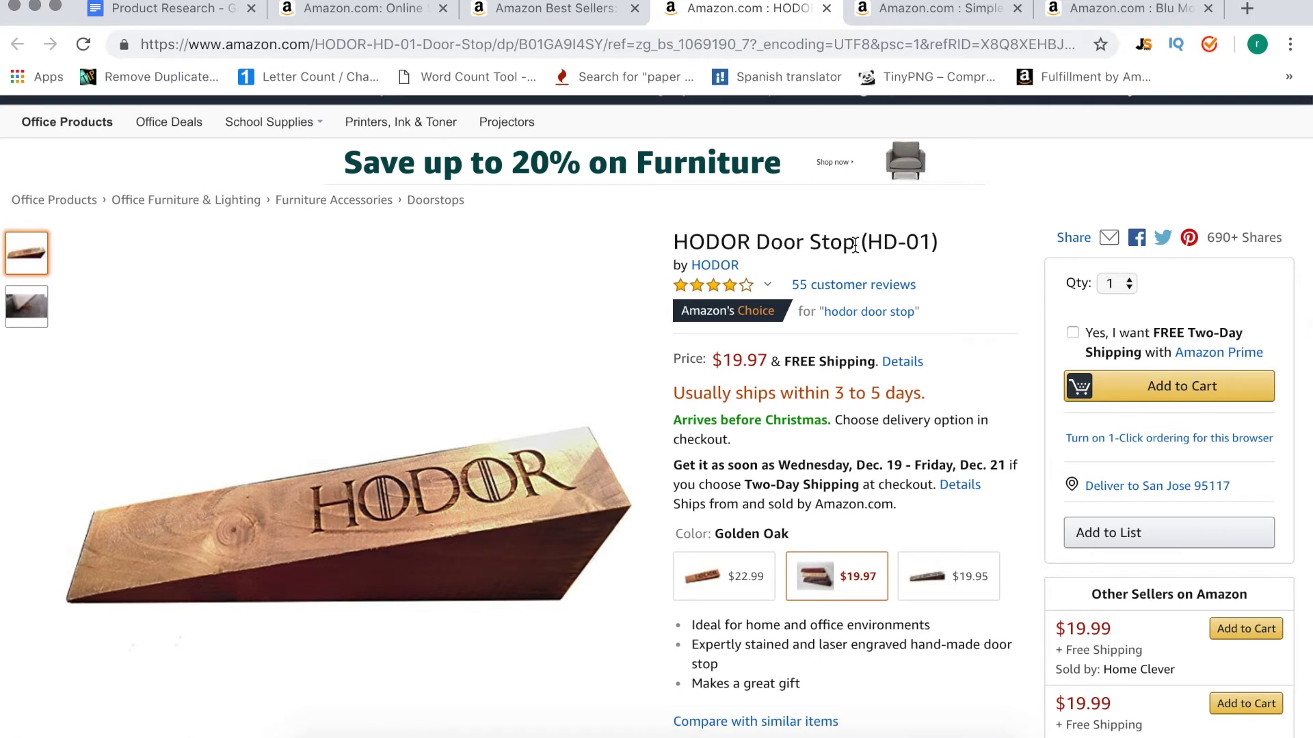
drag(854, 245, 797, 248)
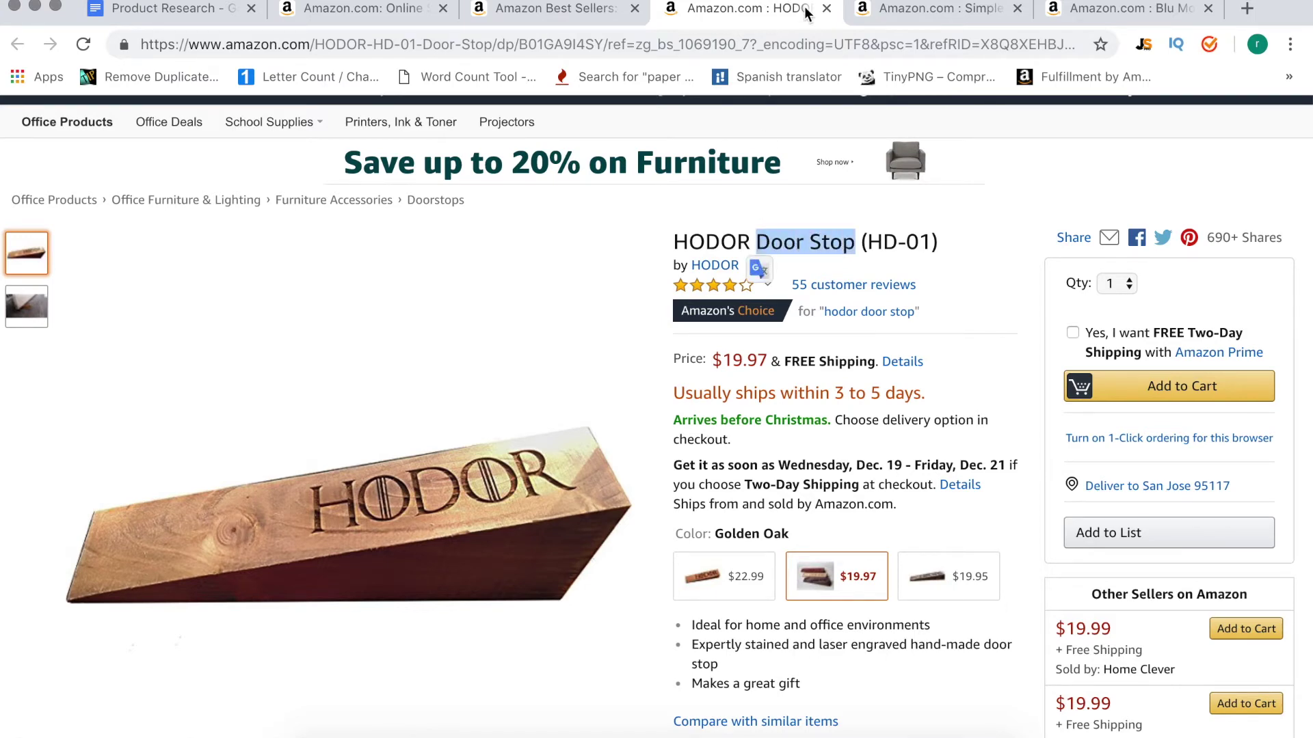
click(826, 8)
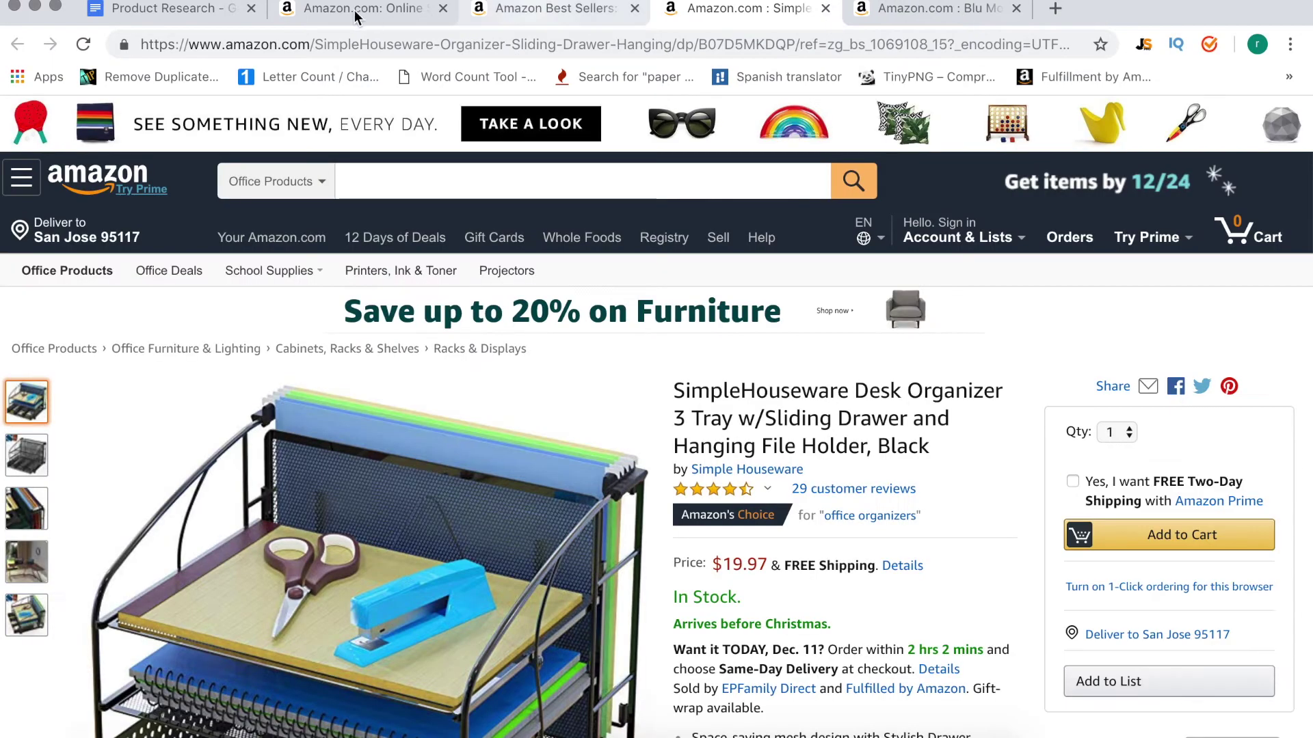
On the Amazon home page tab, search all departments for "Door Stopper".
click(355, 12)
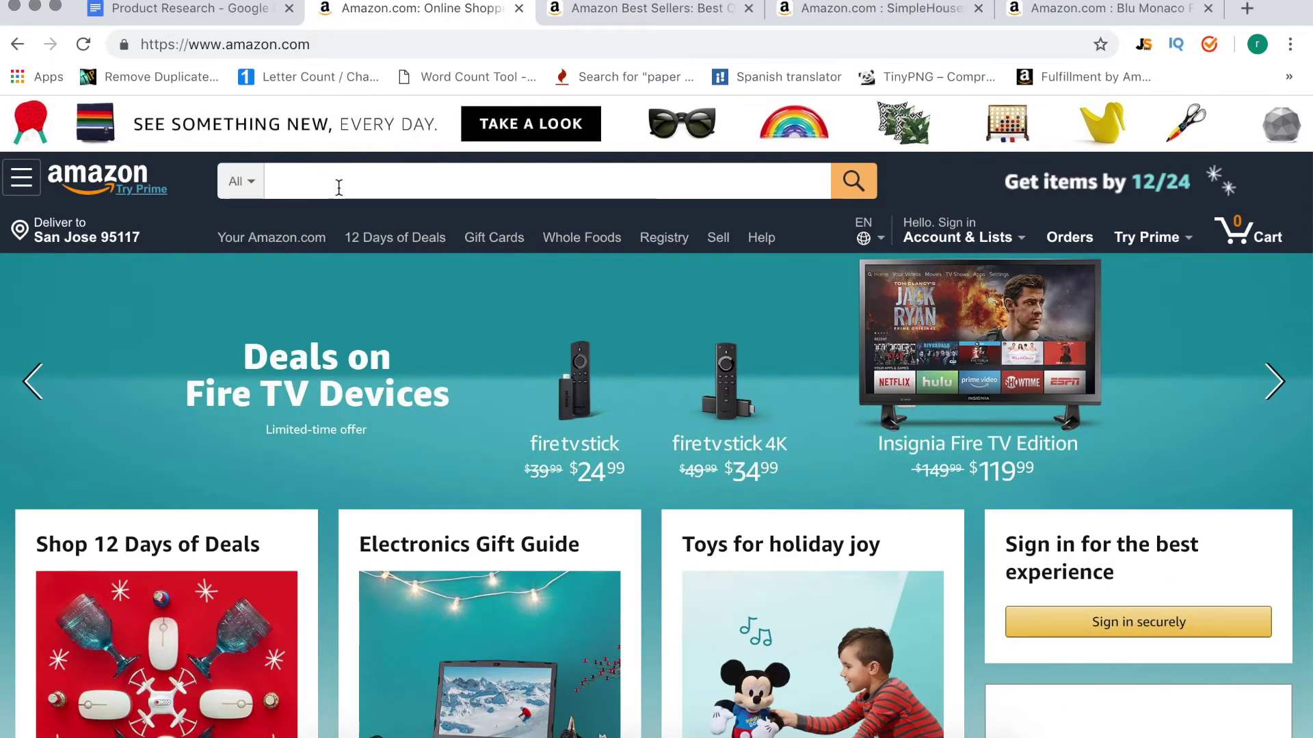
click(256, 187)
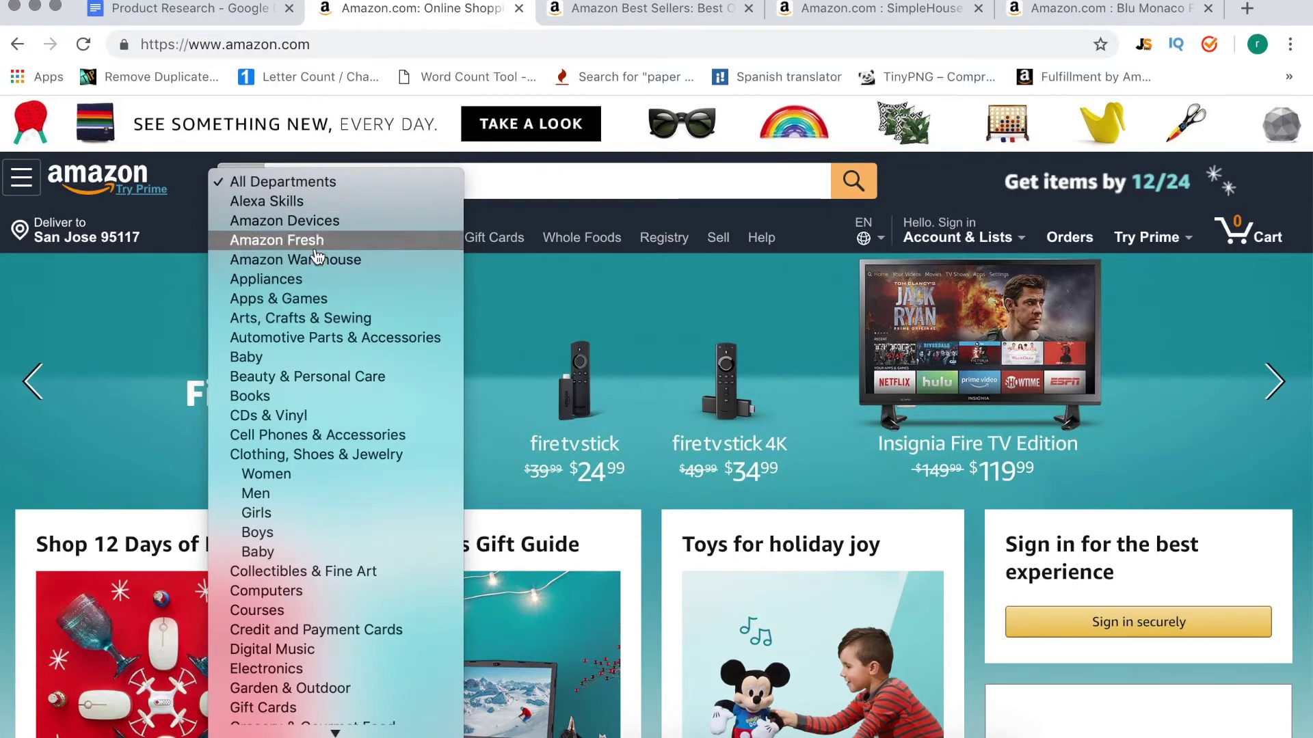
click(504, 184)
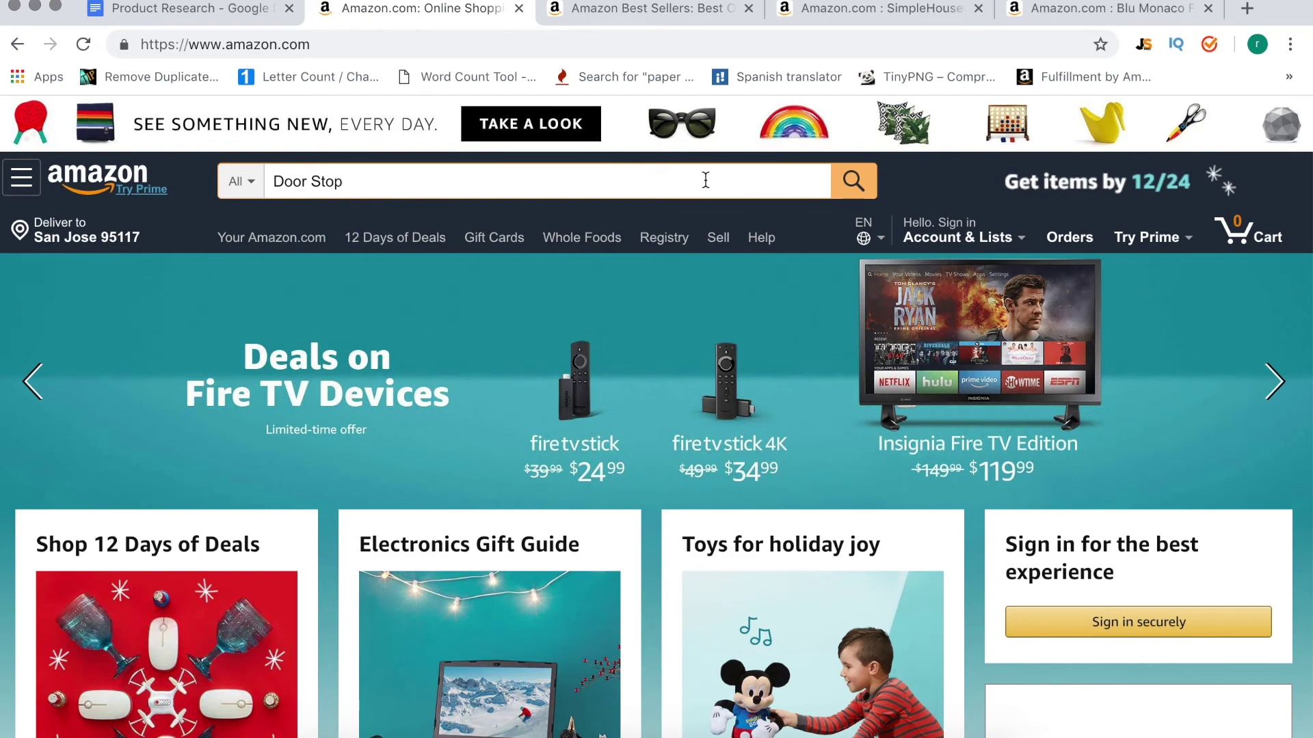
text(er)
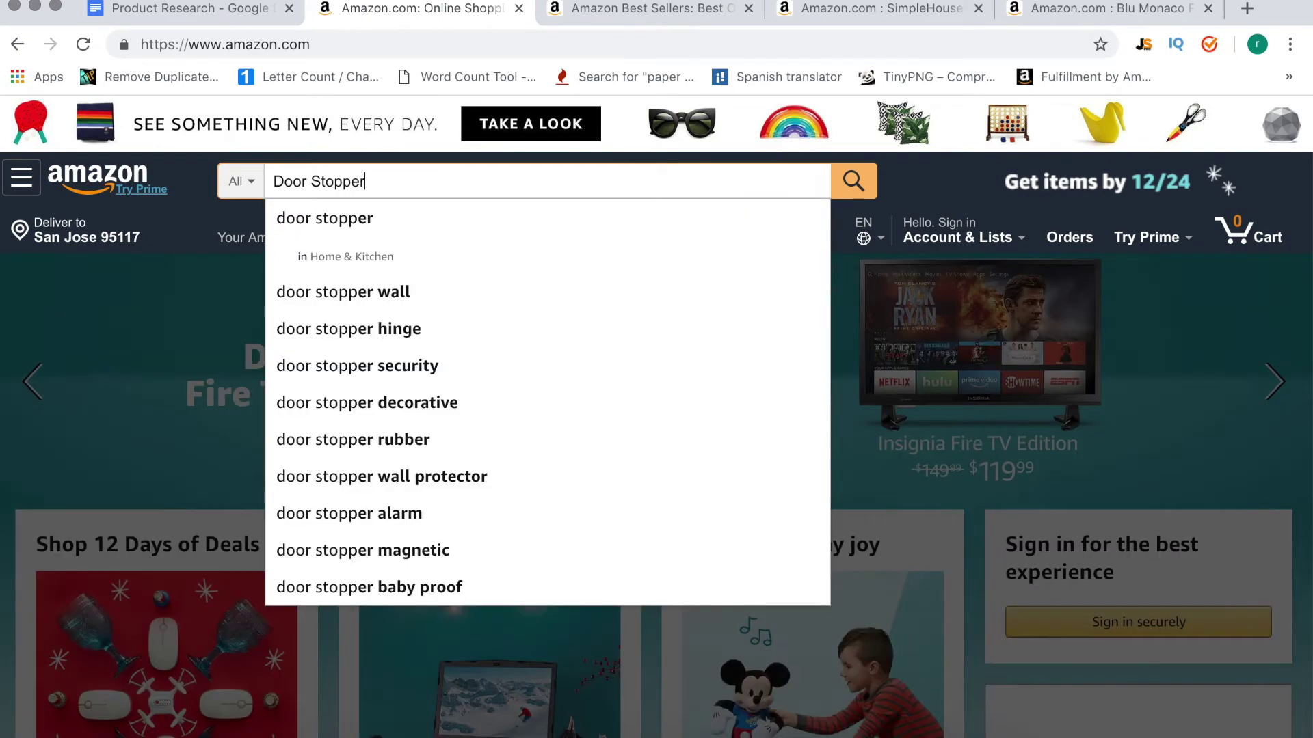
click(854, 182)
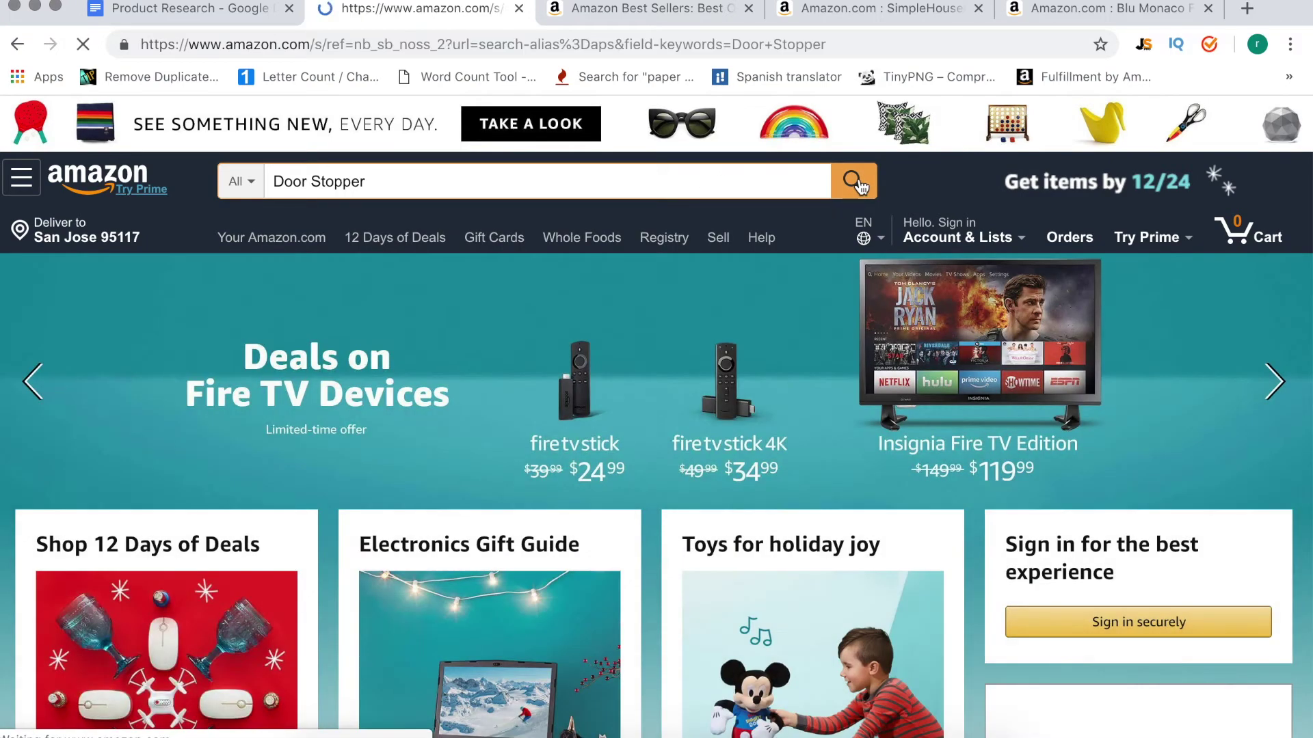
Look through the Door Stopper search results for prices, review counts and competing designs.
scroll(925, 472, down, 3)
scroll(925, 472, down, 5)
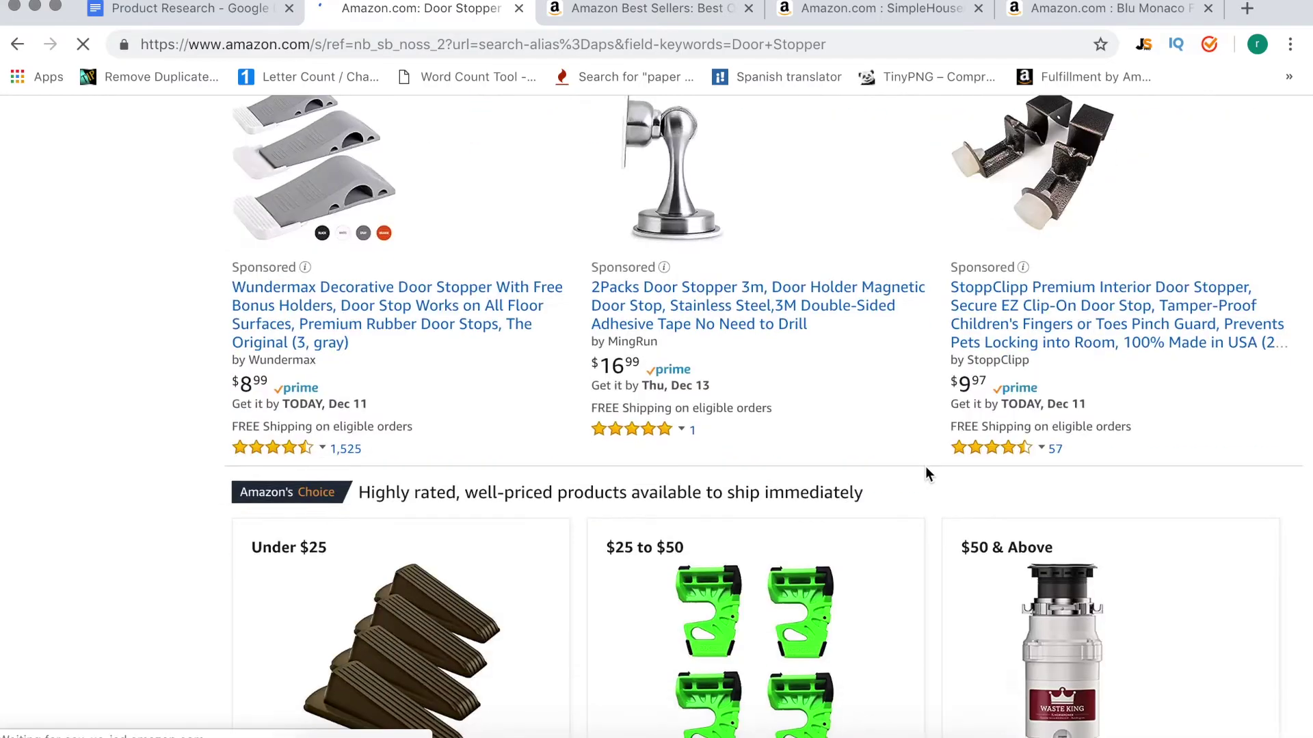
scroll(925, 472, down, 6)
scroll(926, 472, down, 9)
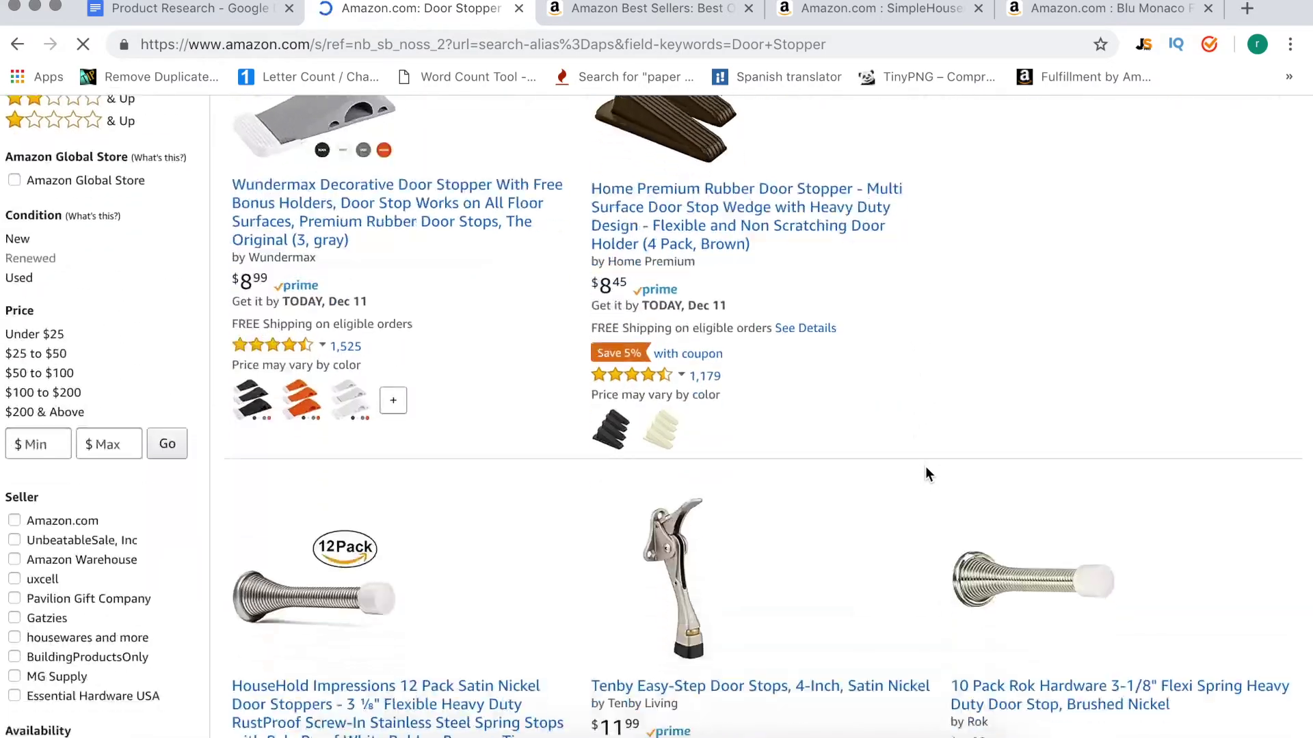
scroll(927, 471, down, 10)
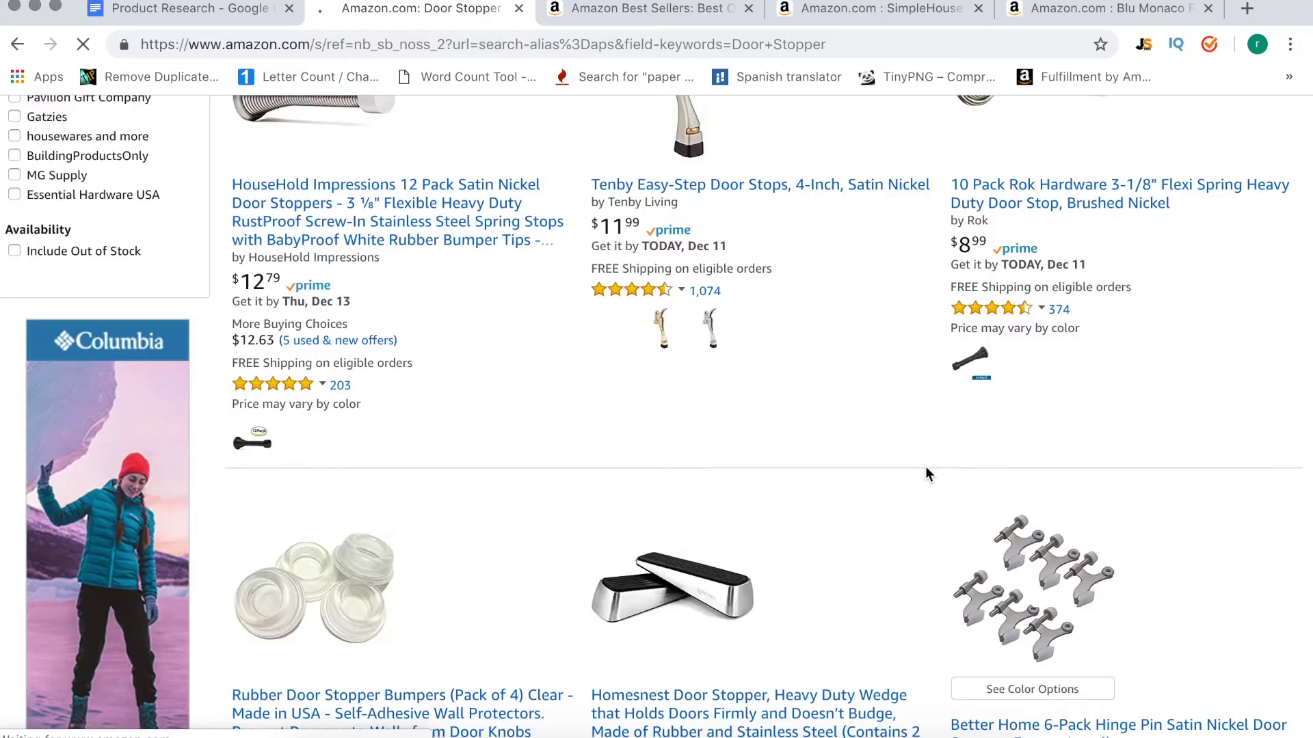
scroll(925, 466, down, 3)
scroll(925, 467, up, 4)
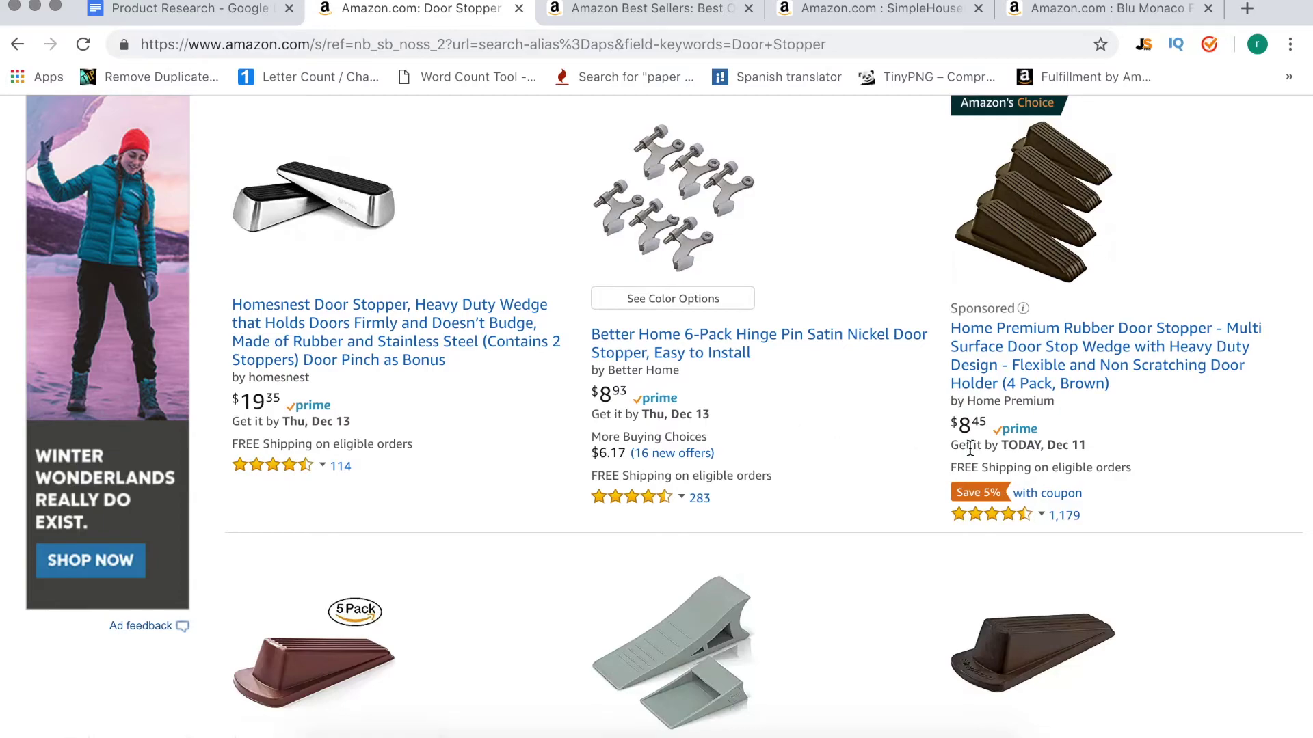
Return to the start of the Door Stopper results and run the Jungle Scout extension on them.
scroll(970, 448, up, 15)
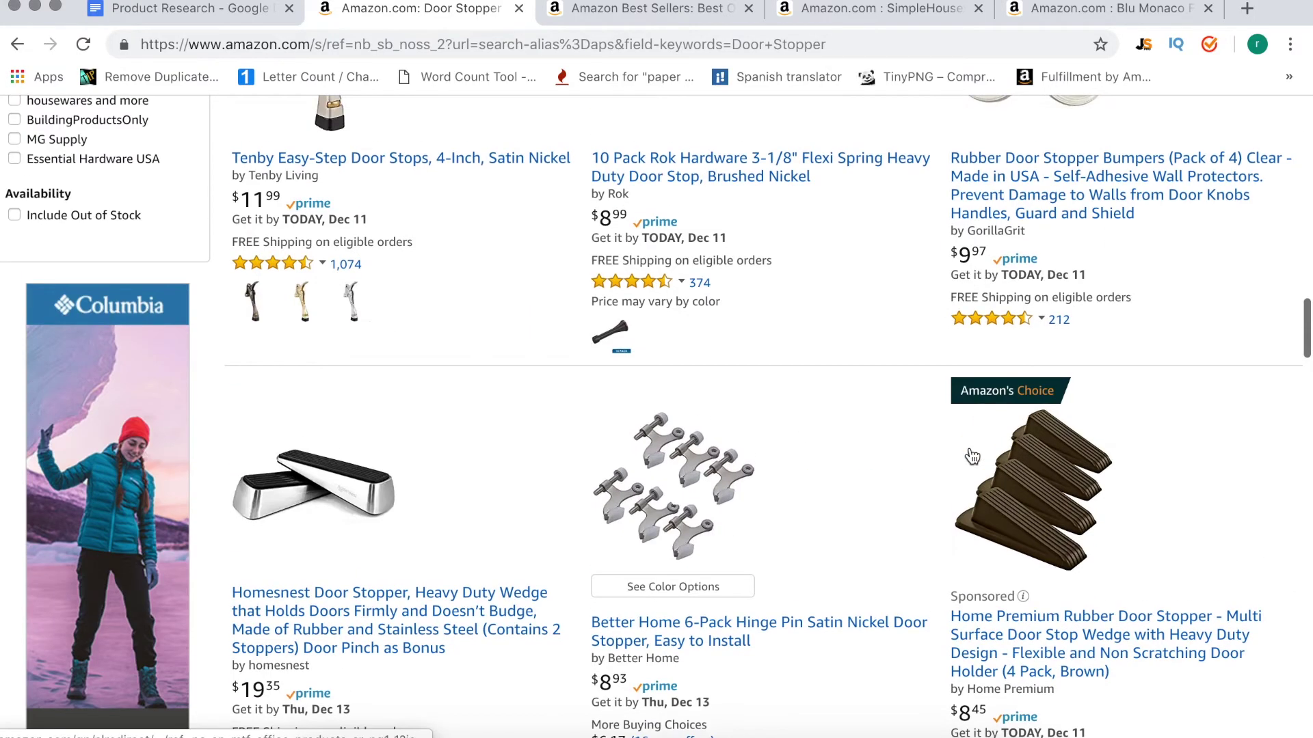
scroll(969, 449, up, 3)
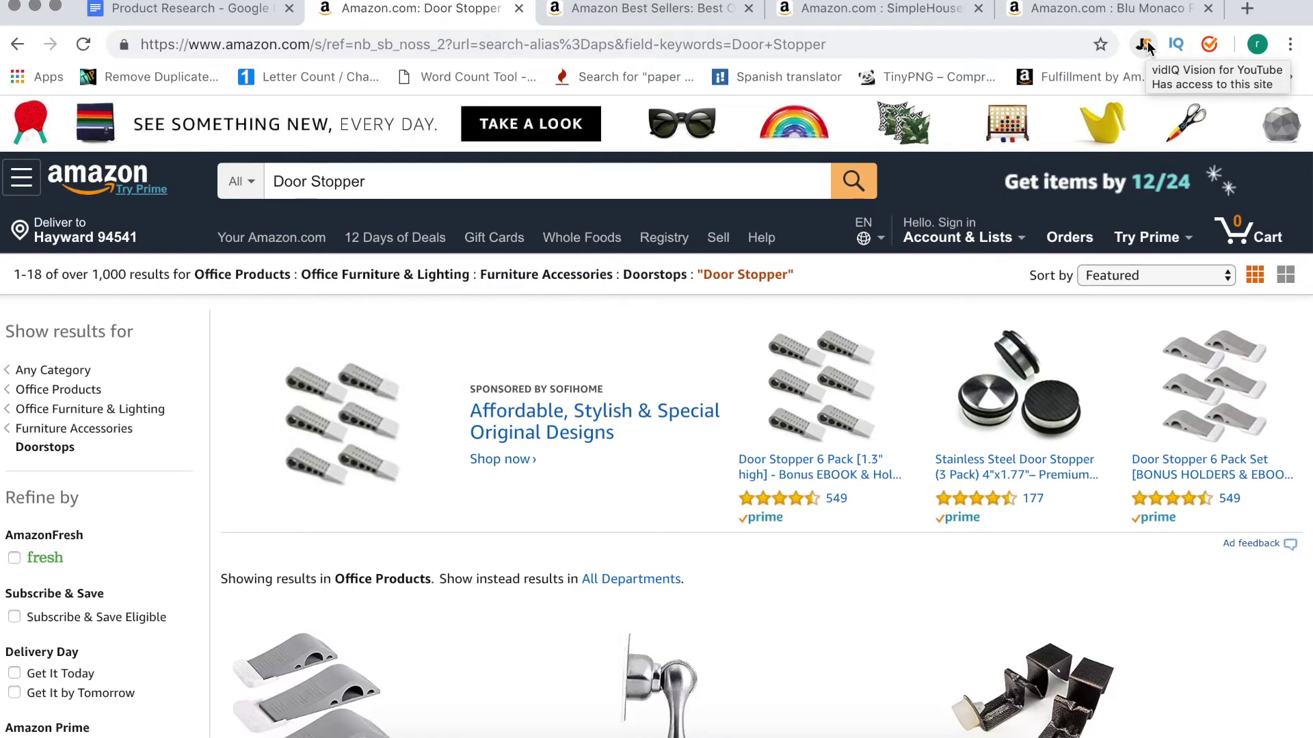
click(1144, 45)
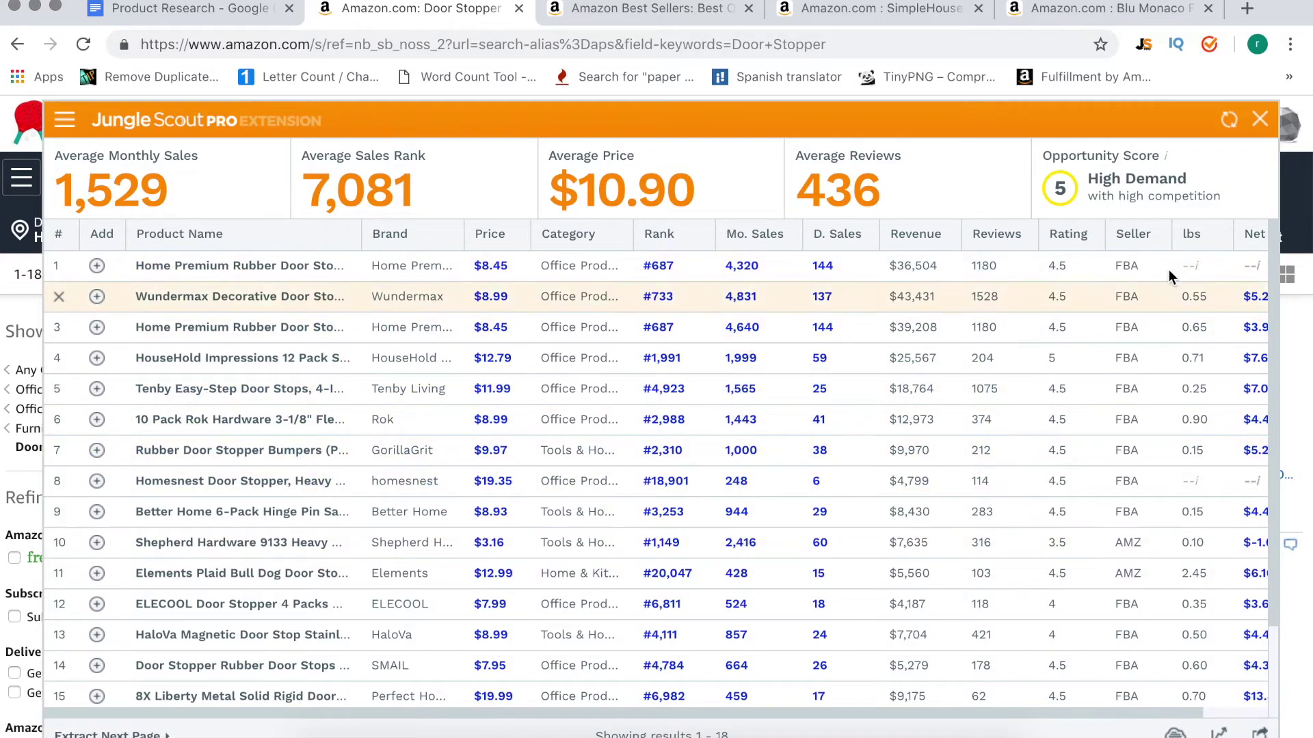
Close the Jungle Scout results and glance at the Office Cabinets, Racks & Shelves best sellers.
click(1260, 124)
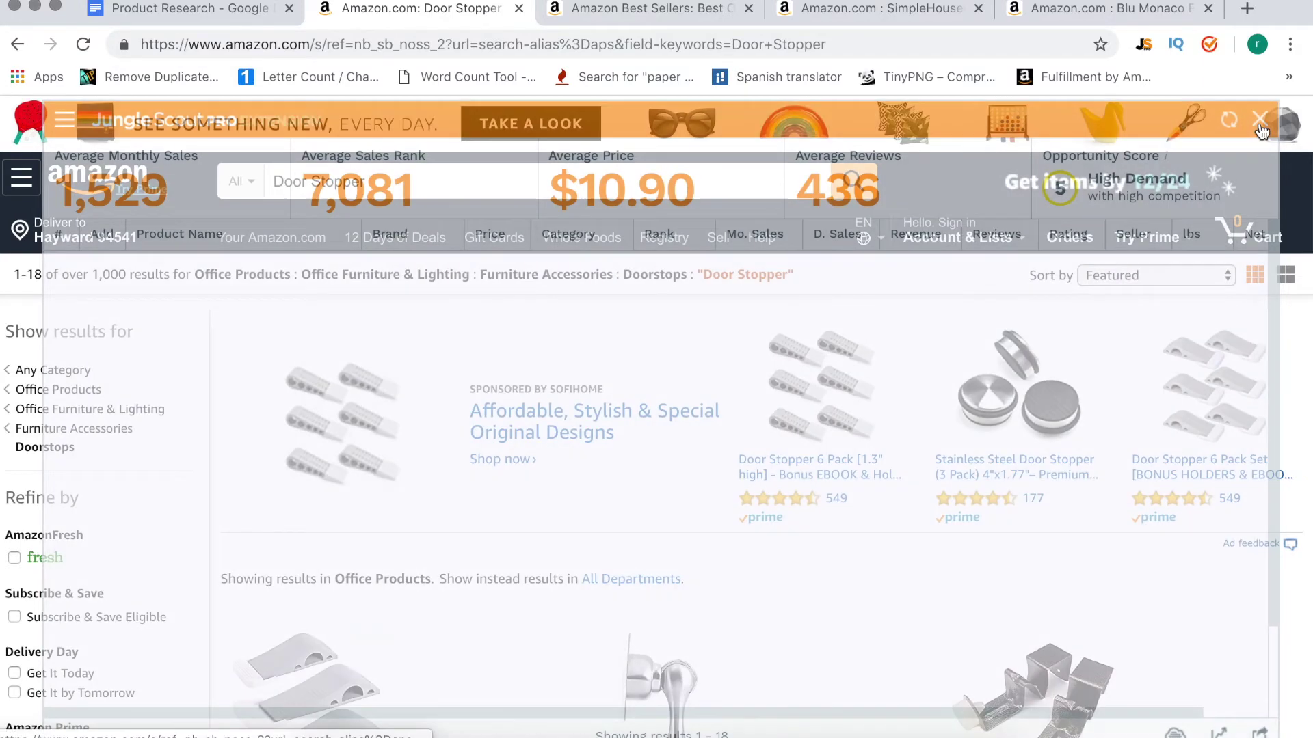
click(699, 21)
scroll(735, 411, down, 3)
scroll(735, 410, up, 3)
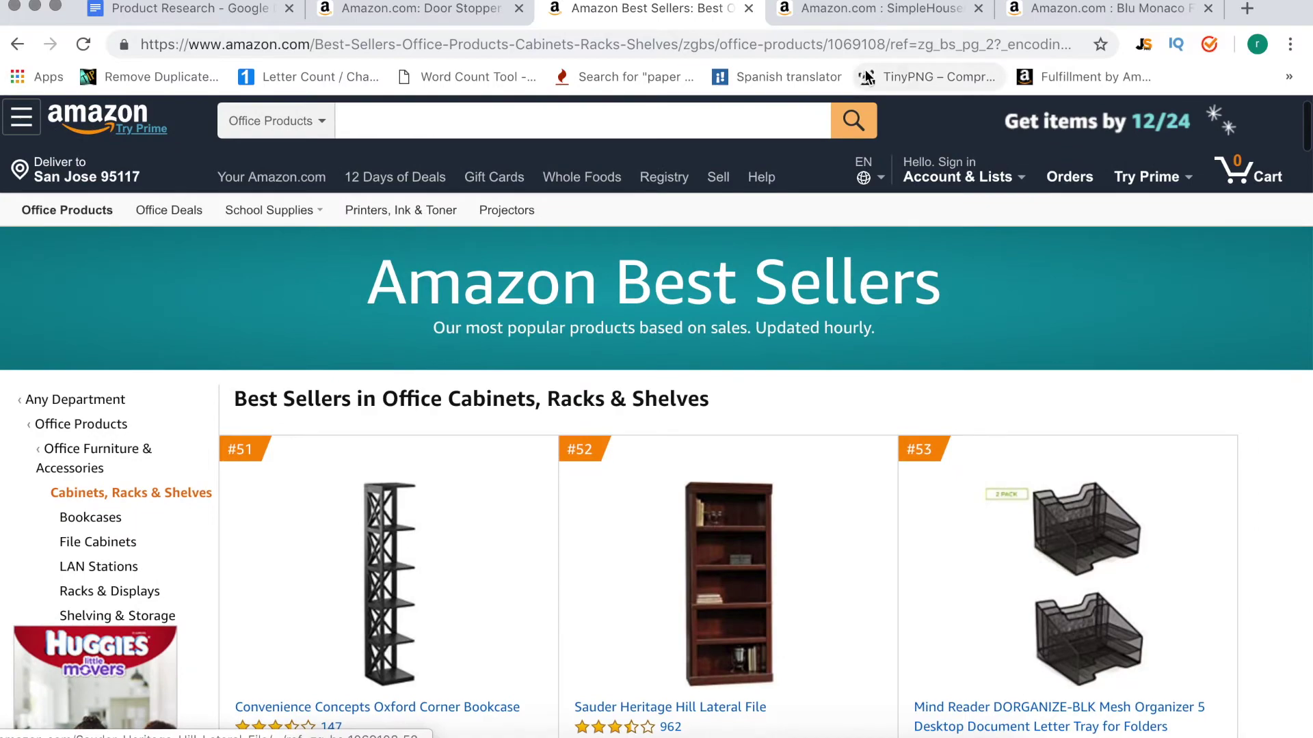
On the SimpleHouseware desk organizer listing, view the product photos, copy "Desk Organizer 3 Tray" from the title and close the listing's tab.
click(887, 20)
scroll(901, 198, down, 3)
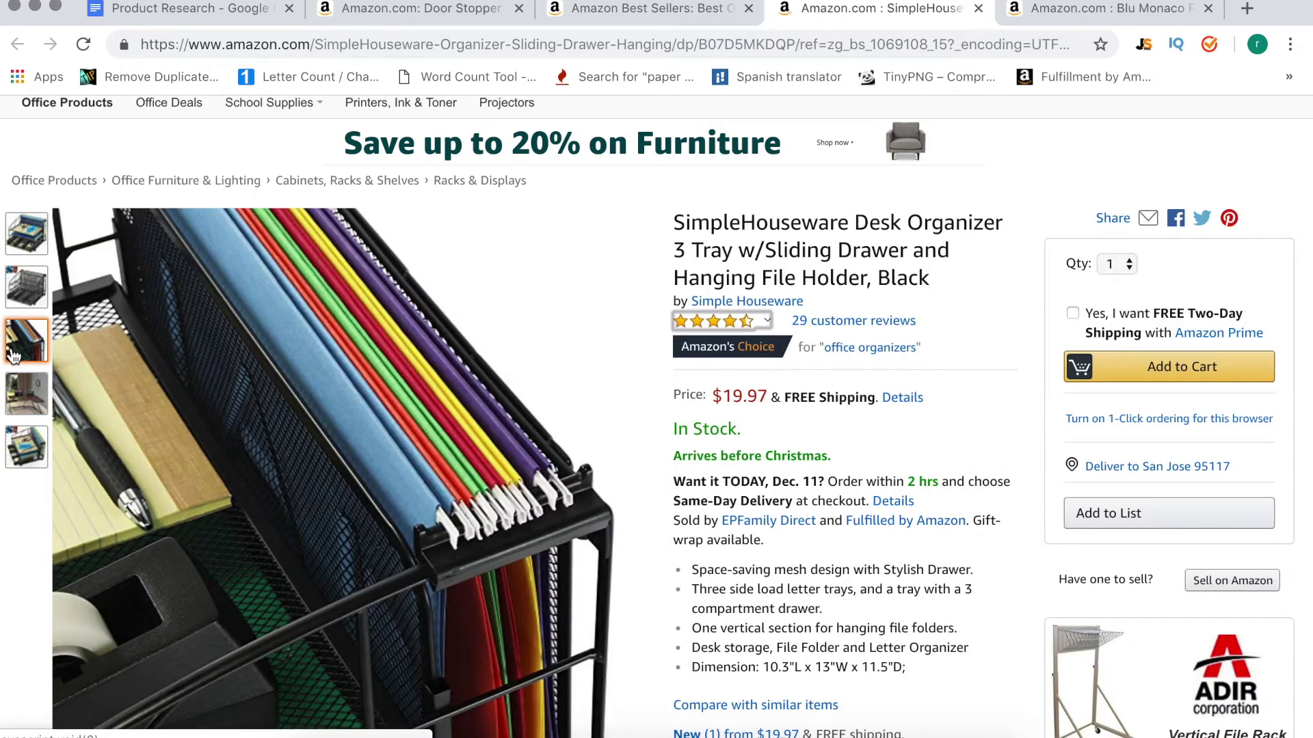
mouse_move(12, 414)
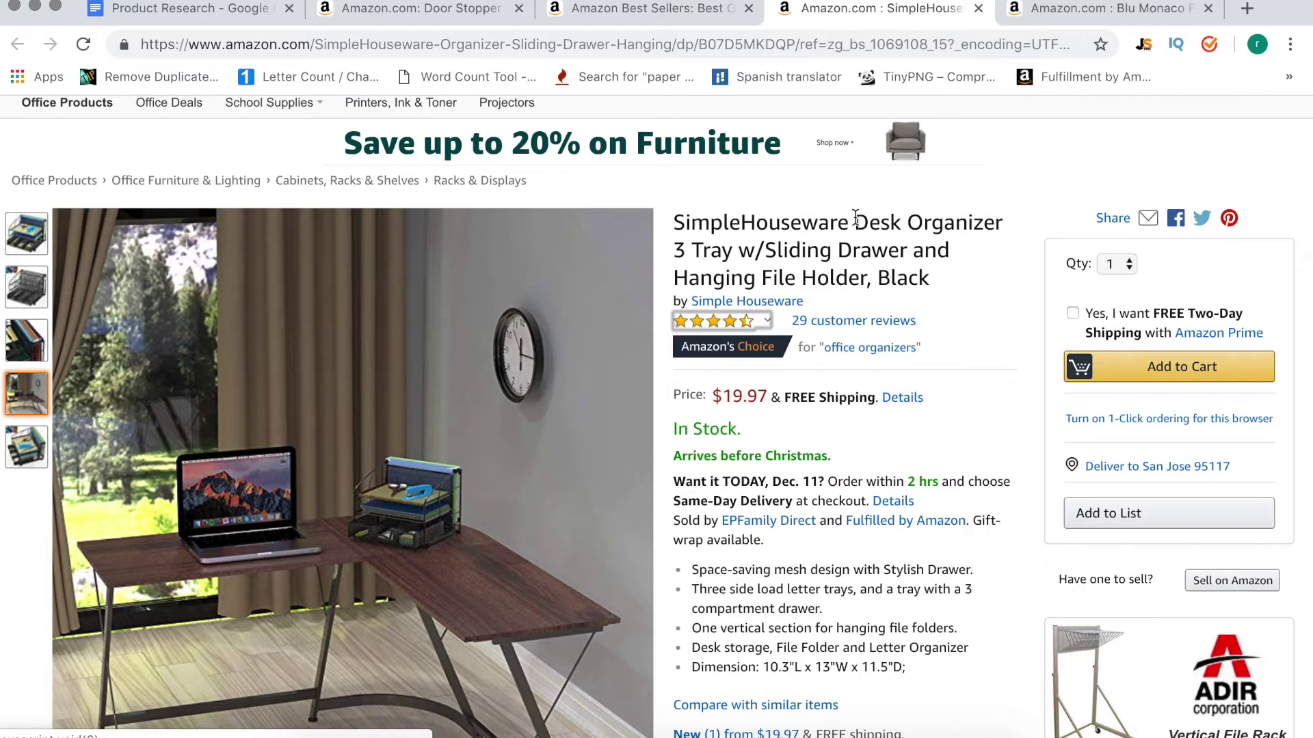
drag(855, 219, 711, 239)
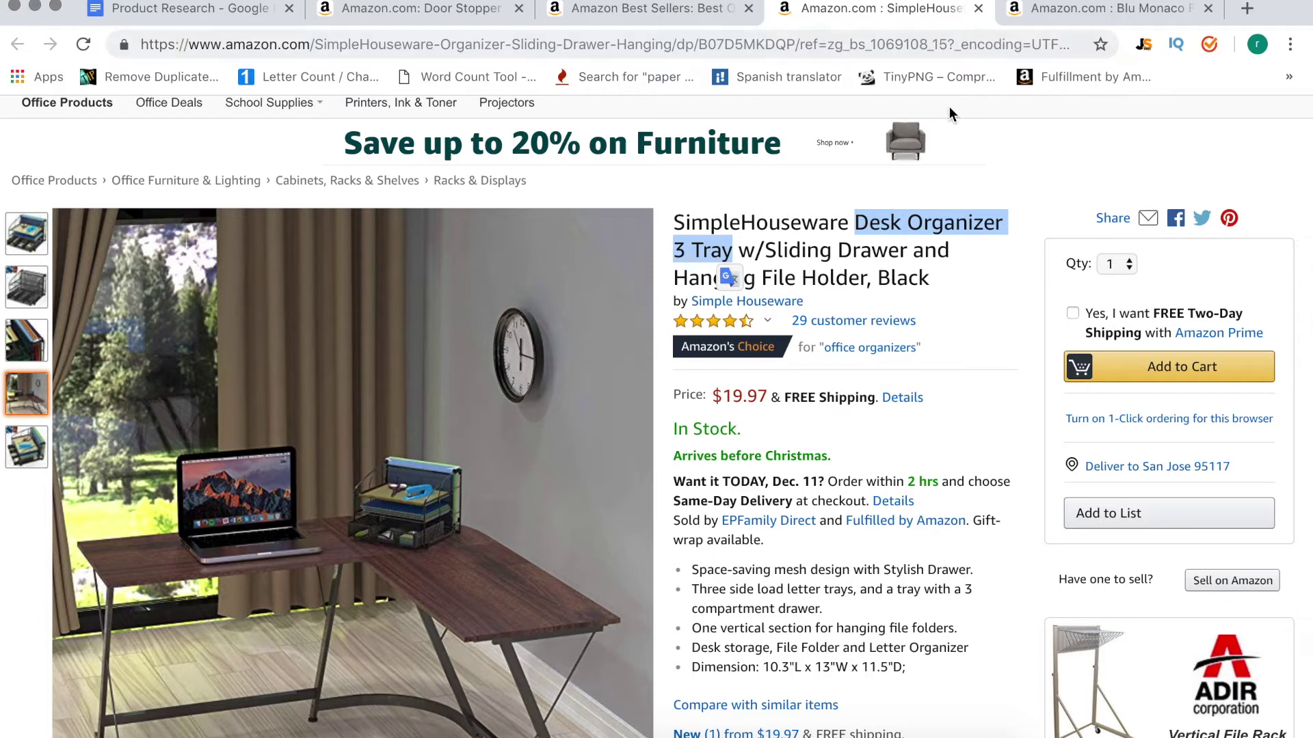
click(978, 9)
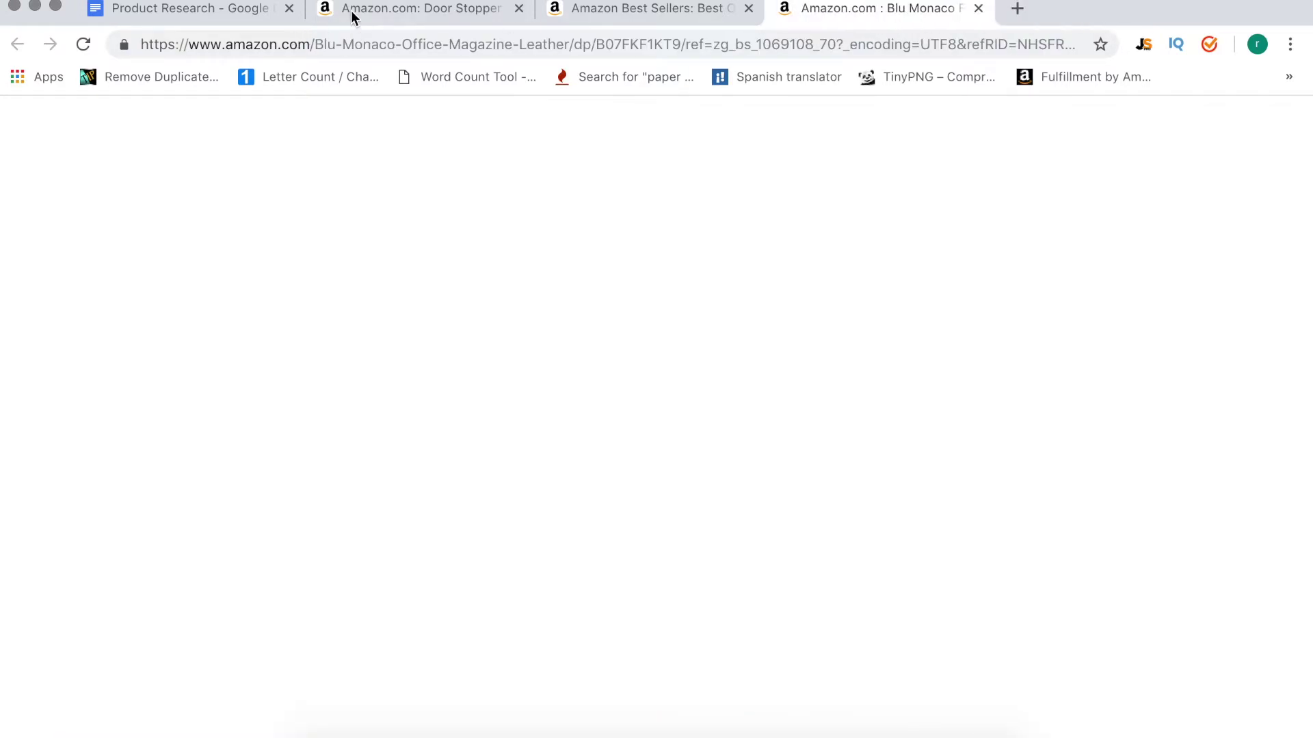
In the Door Stopper results tab, replace the search term and search for the suggested "desk organizer tray".
click(351, 11)
triple_click(427, 186)
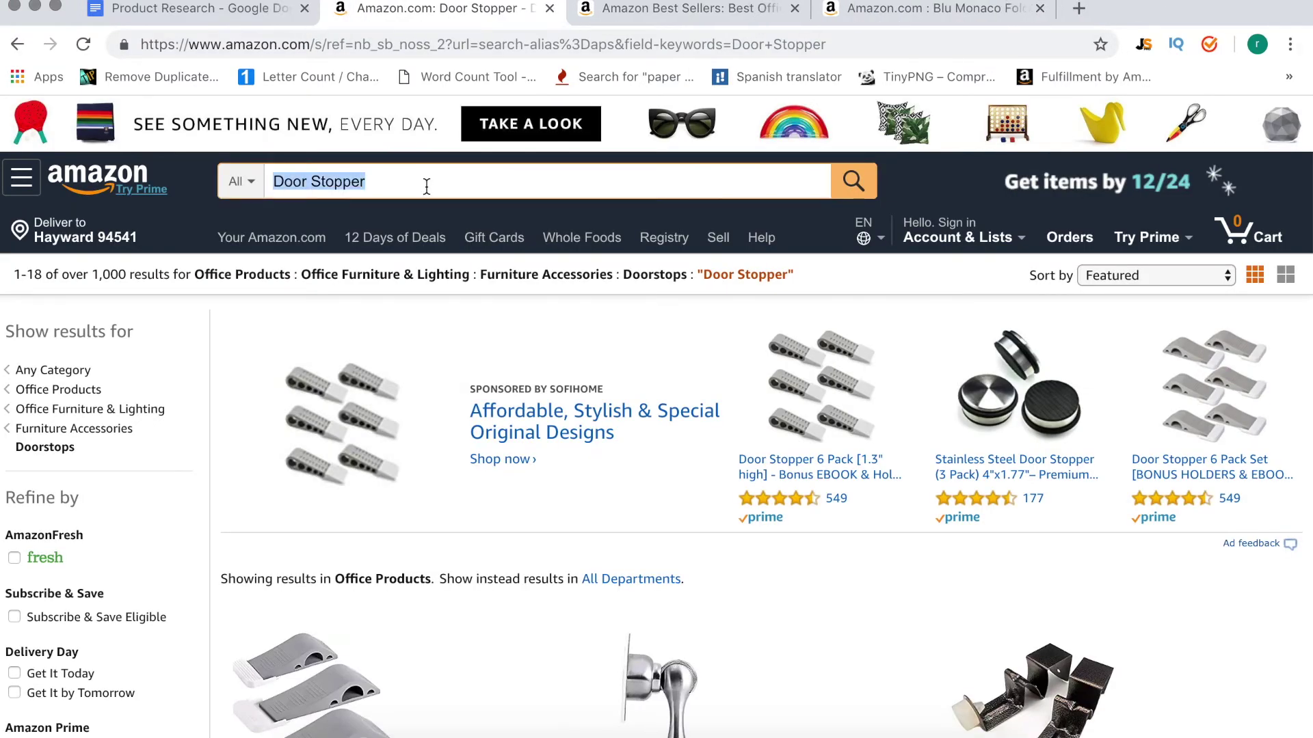
text(Desk Organizer 3 Tray)
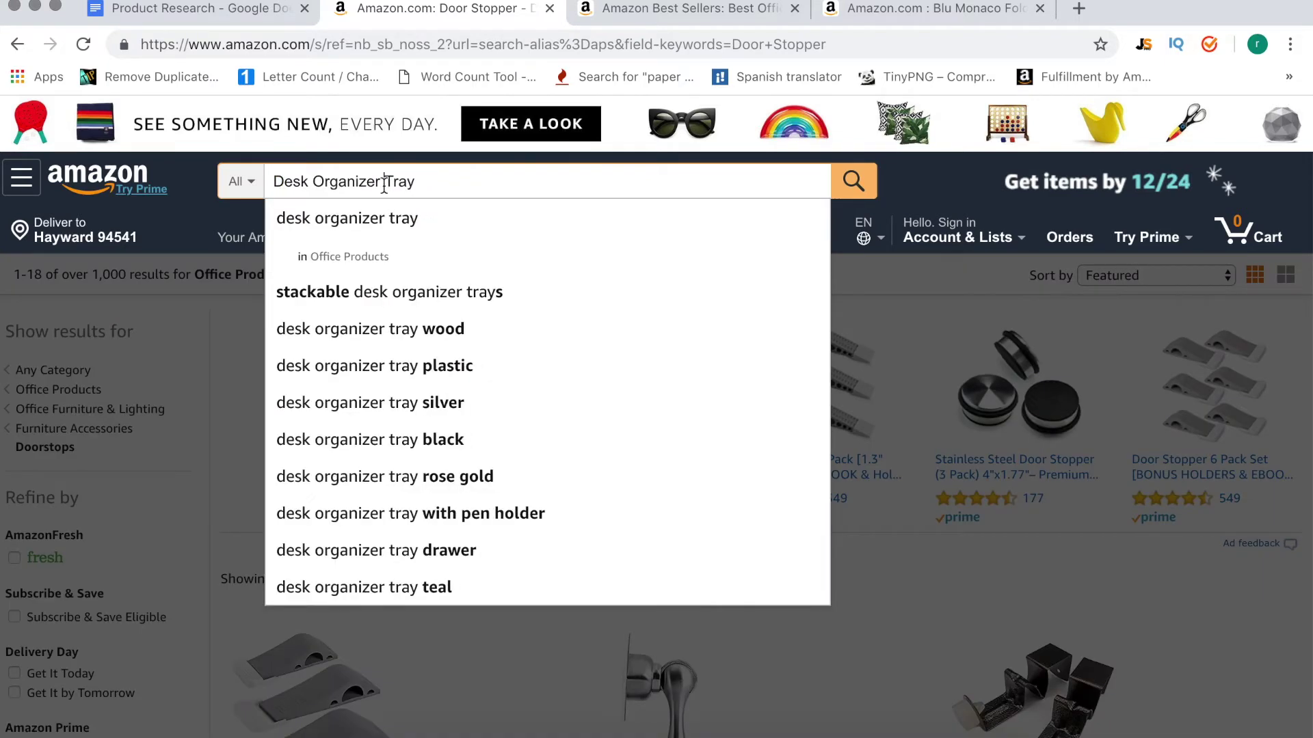
click(384, 241)
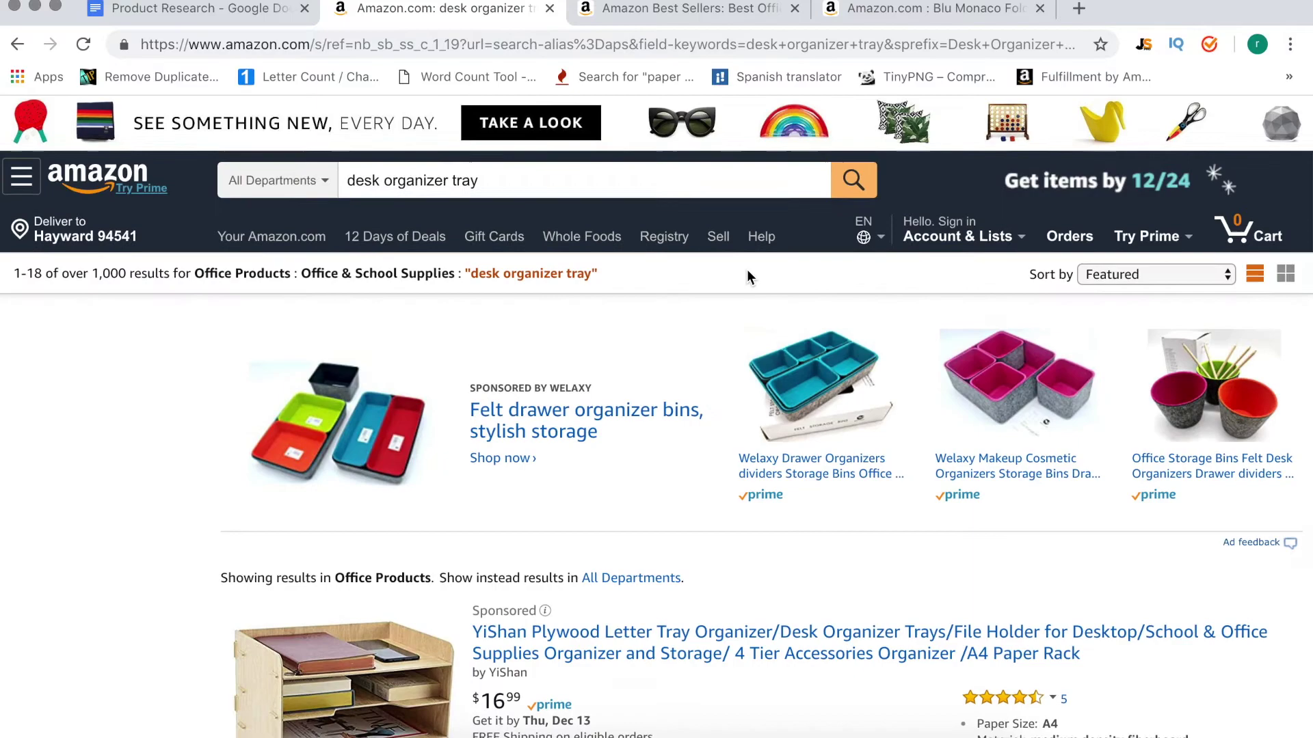
Look through the desk organizer tray results, analyze them with the Jungle Scout extension and close its report.
scroll(746, 277, down, 9)
scroll(749, 276, down, 9)
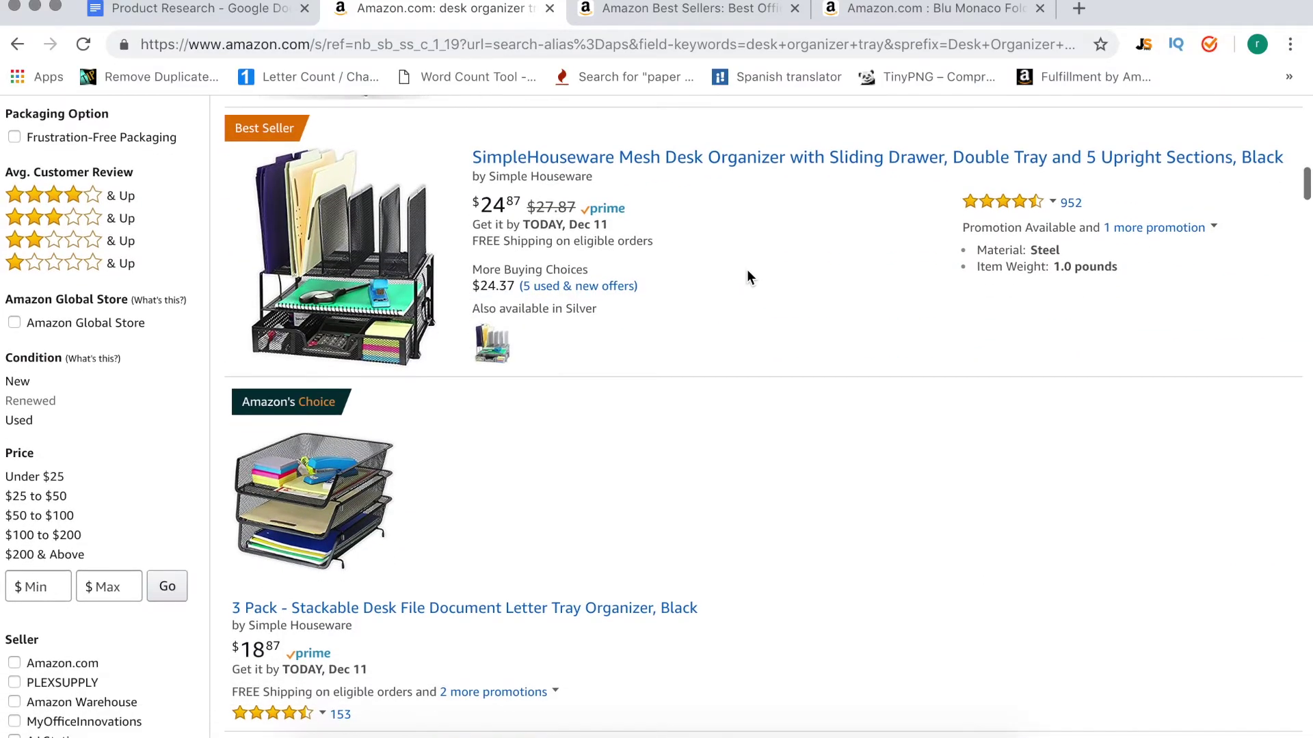
scroll(747, 272, up, 4)
scroll(747, 269, up, 15)
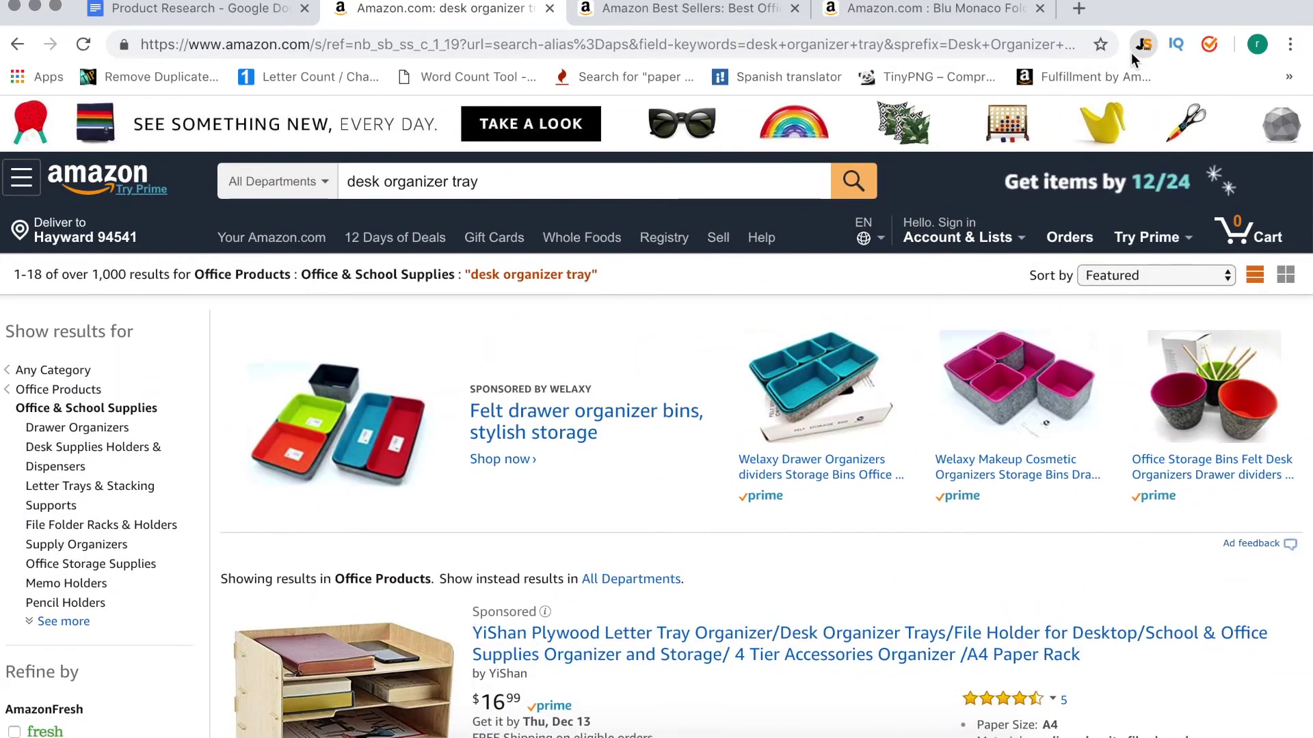
click(1131, 51)
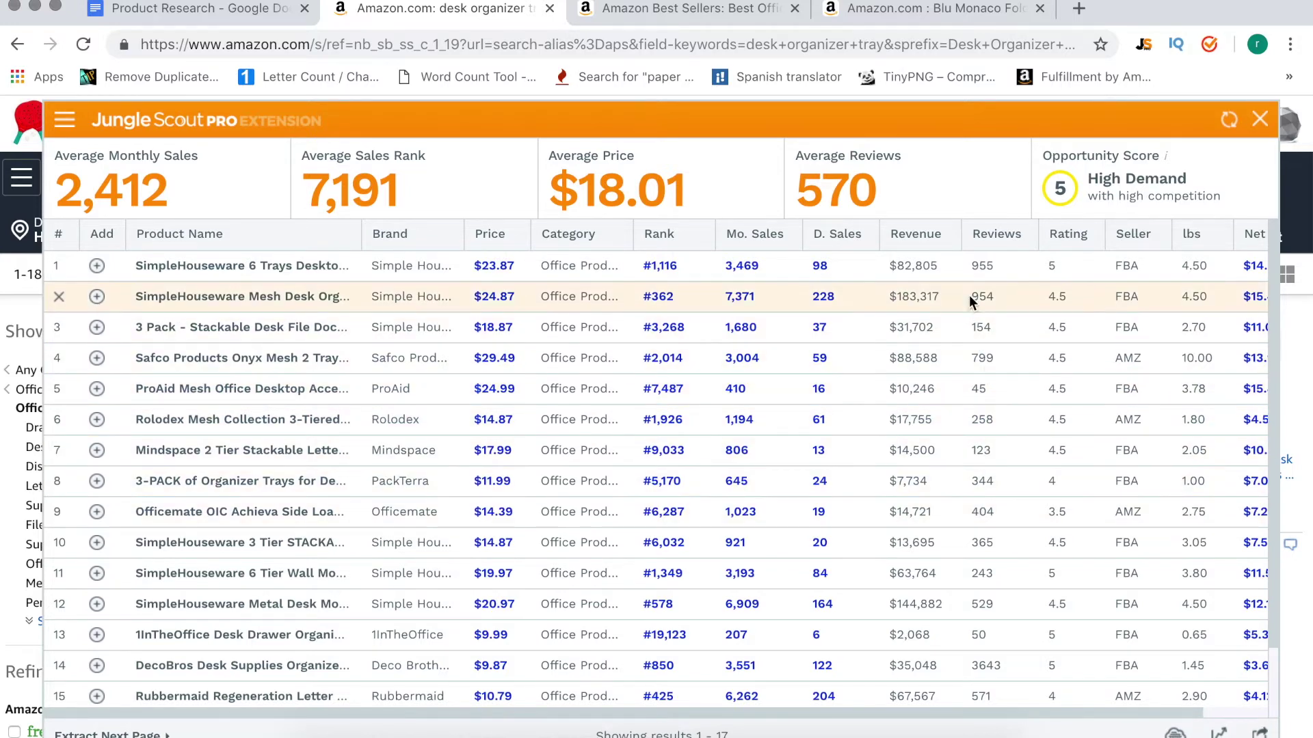
click(1259, 127)
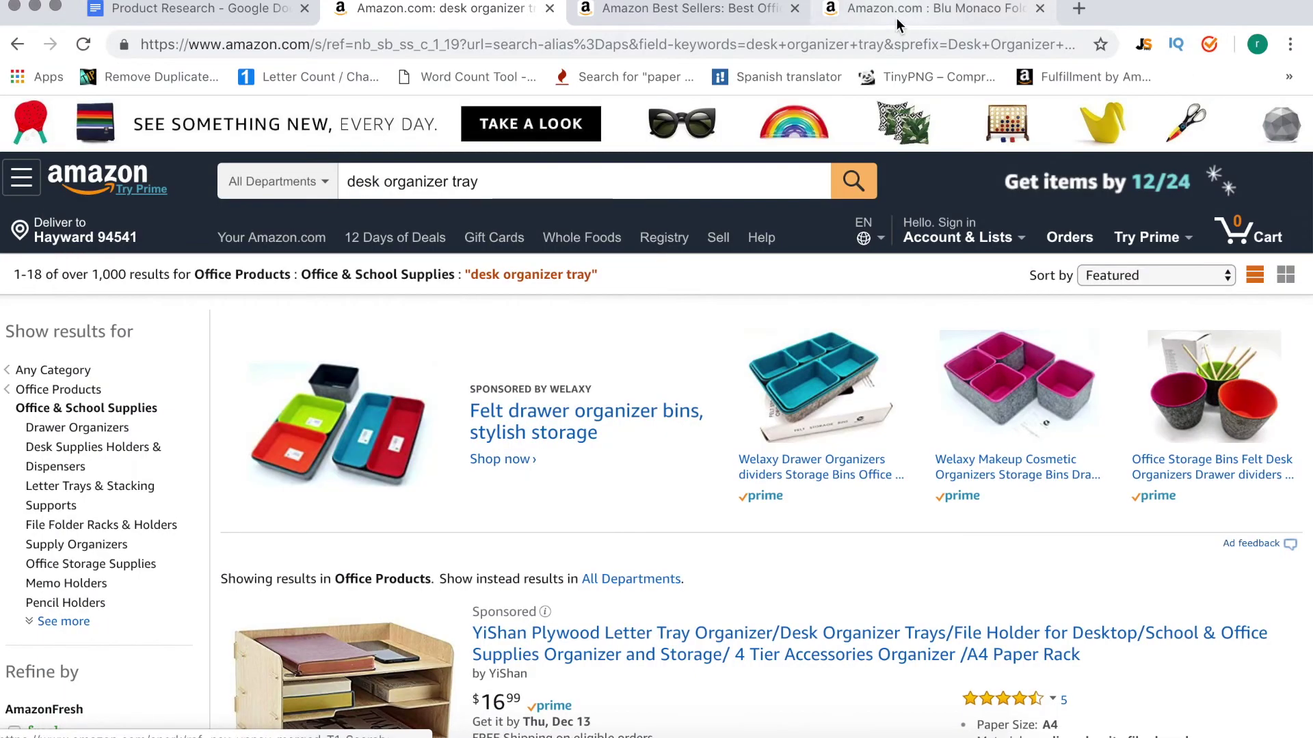
Switch to the Blu Monaco listing, copy "Magazine File Holder" from its title and close that listing's tab.
click(934, 9)
scroll(597, 273, down, 4)
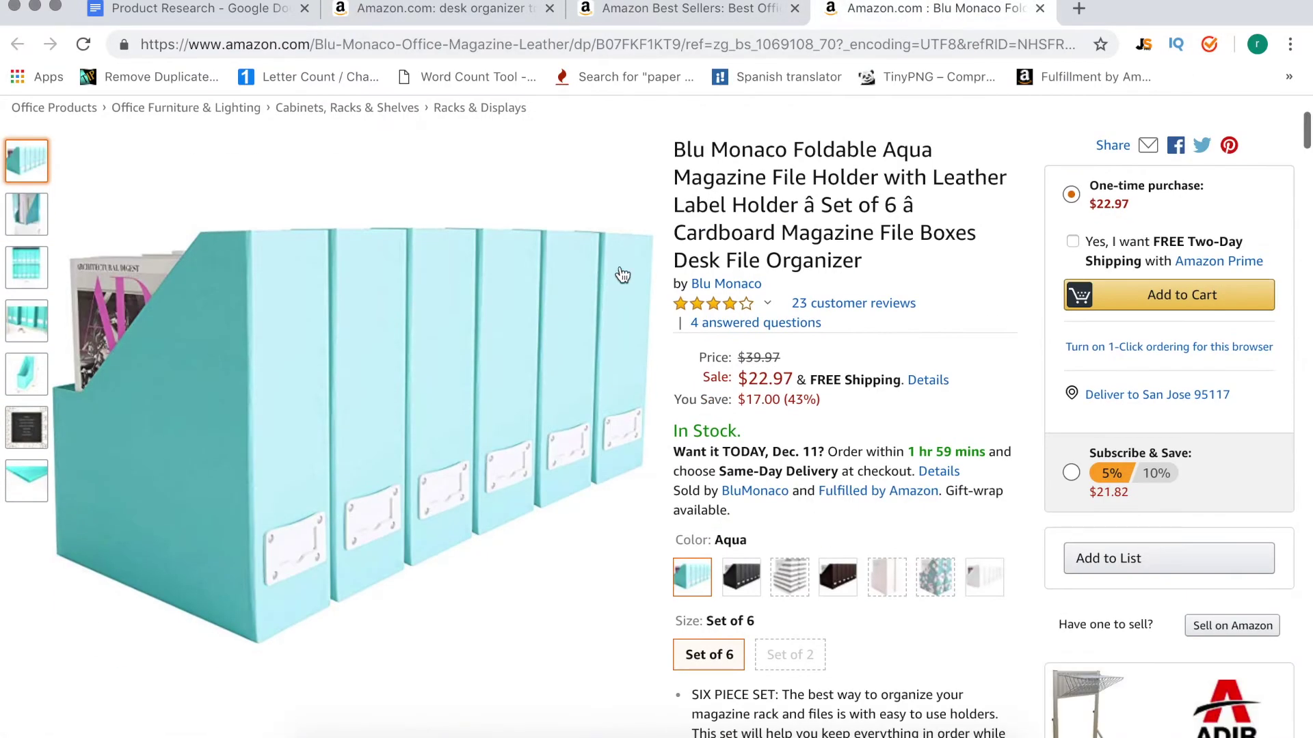
scroll(822, 259, up, 2)
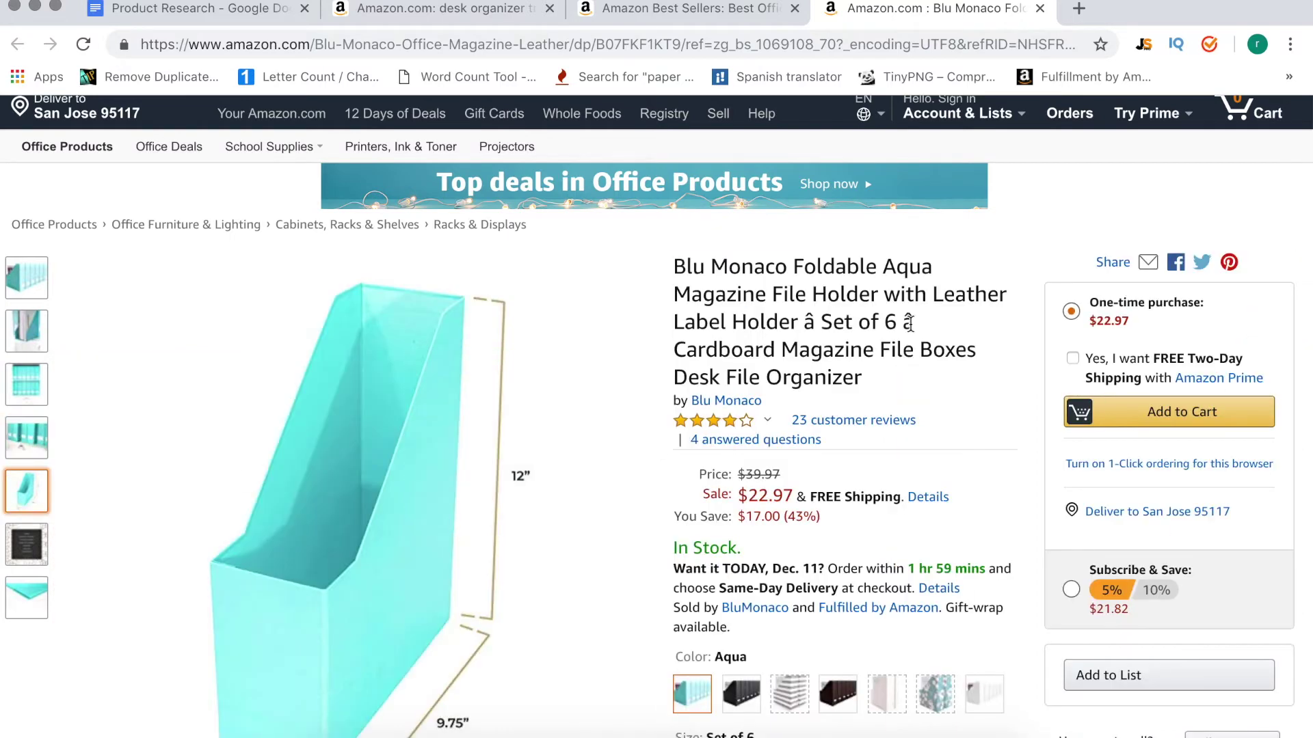
drag(880, 295, 674, 301)
key(ctrl+c)
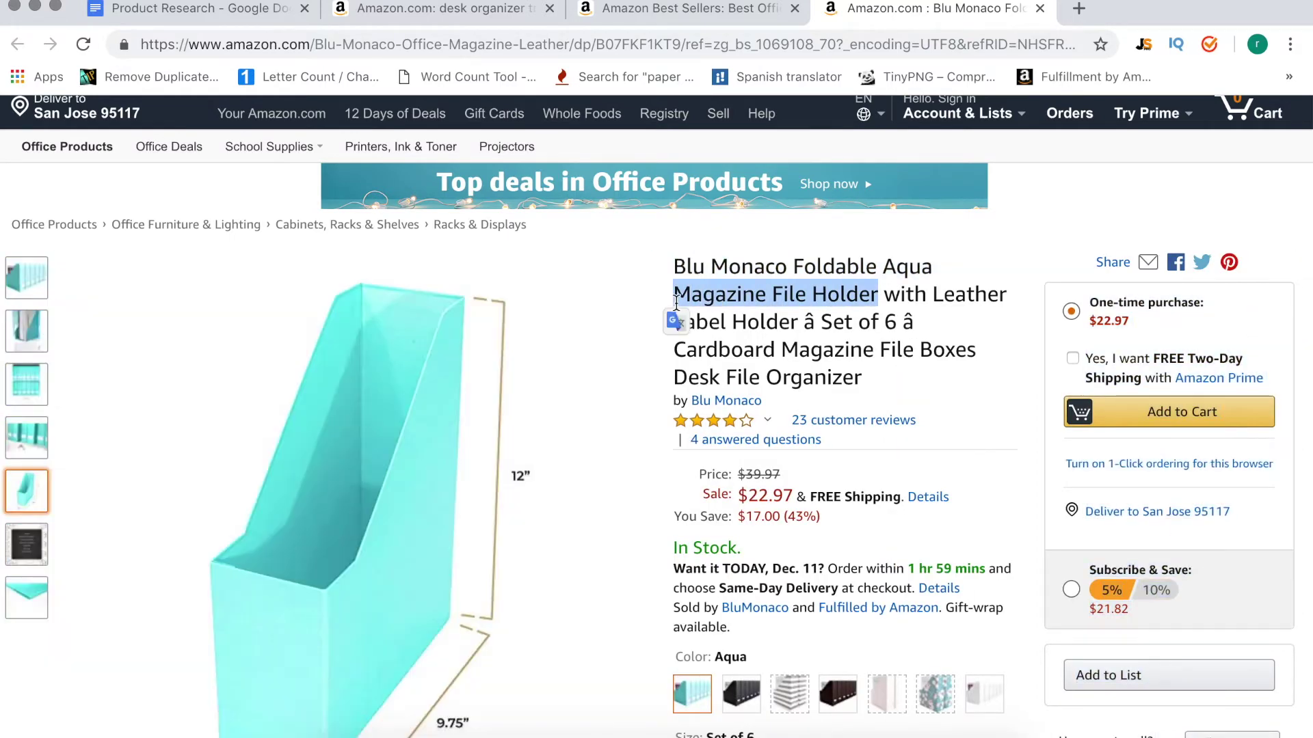
click(1040, 8)
In the desk organizer tray results tab, search all departments for "Magazine File Holder".
click(427, 10)
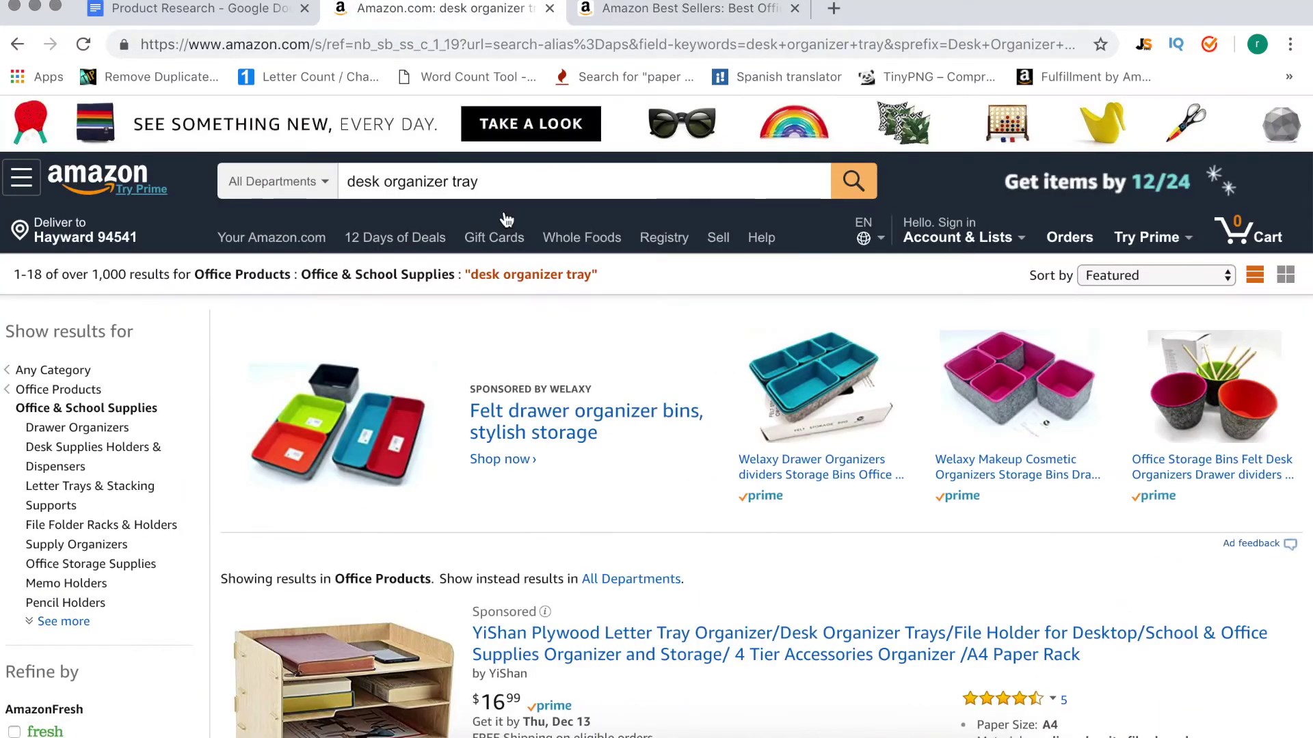
triple_click(532, 194)
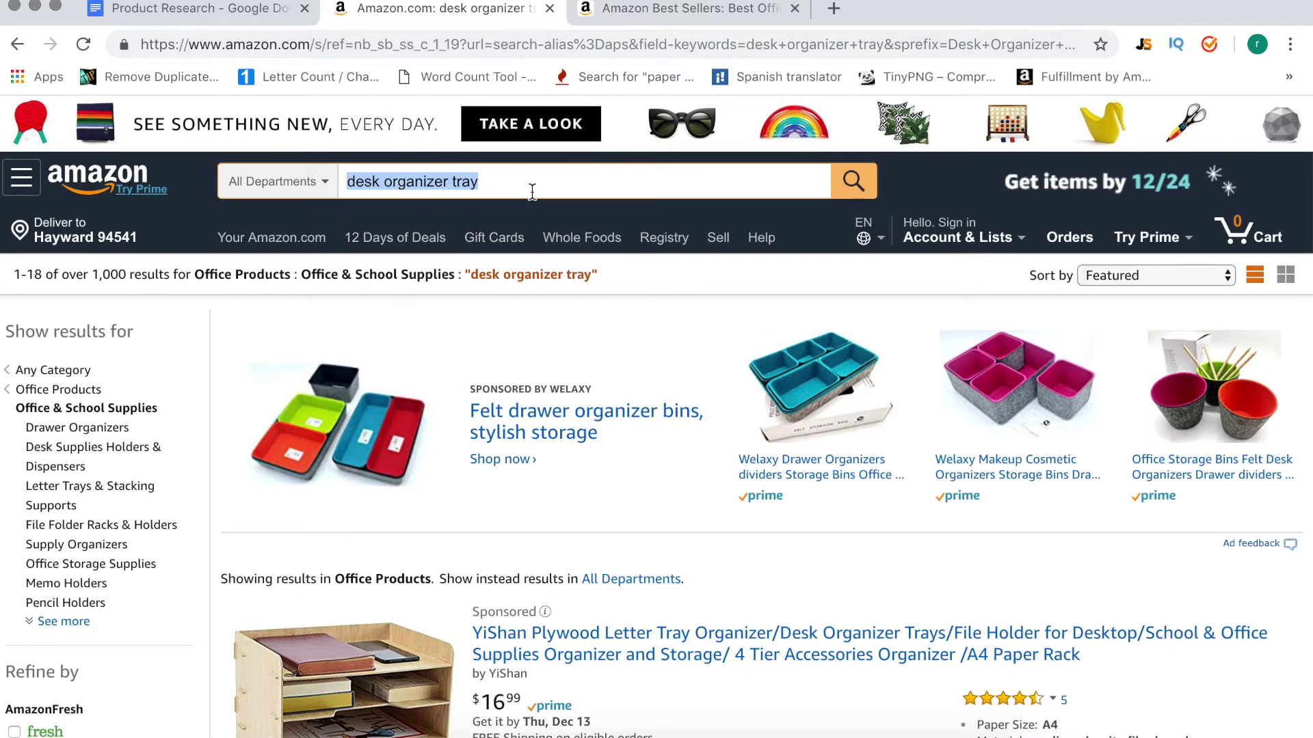
key(ctrl+v)
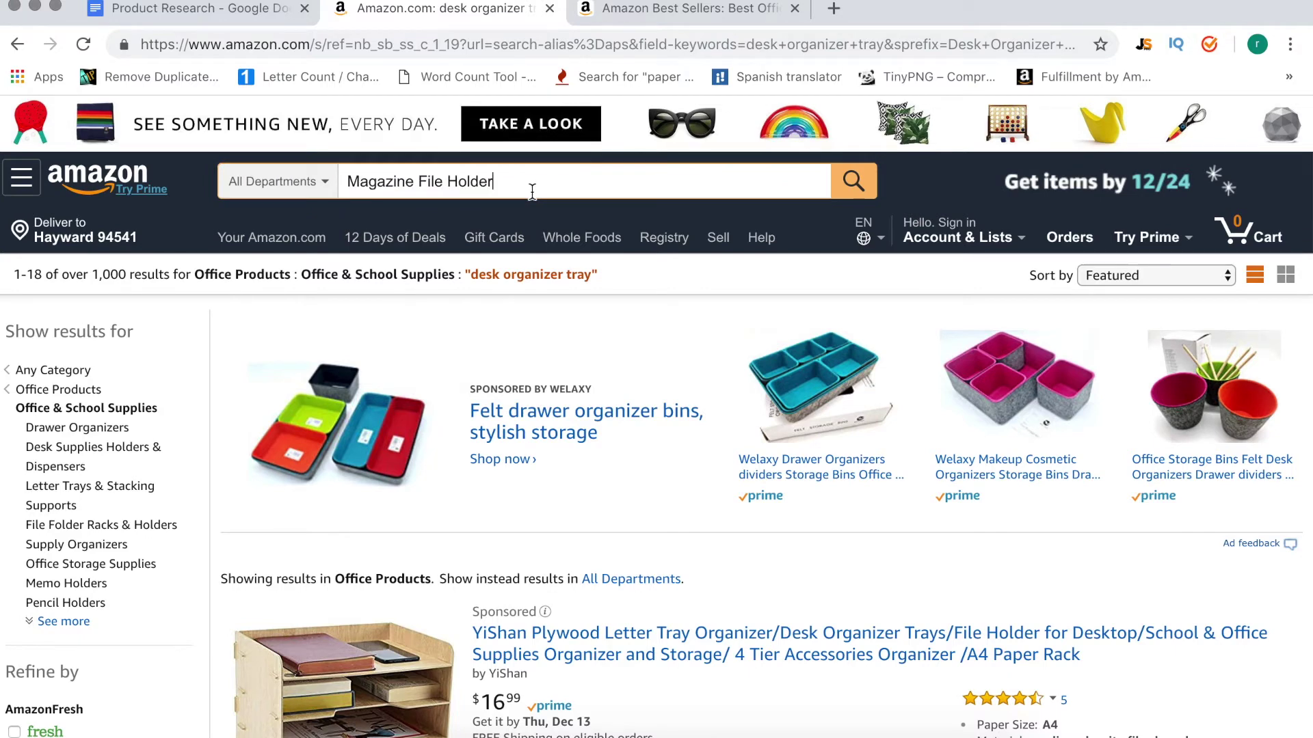
click(861, 184)
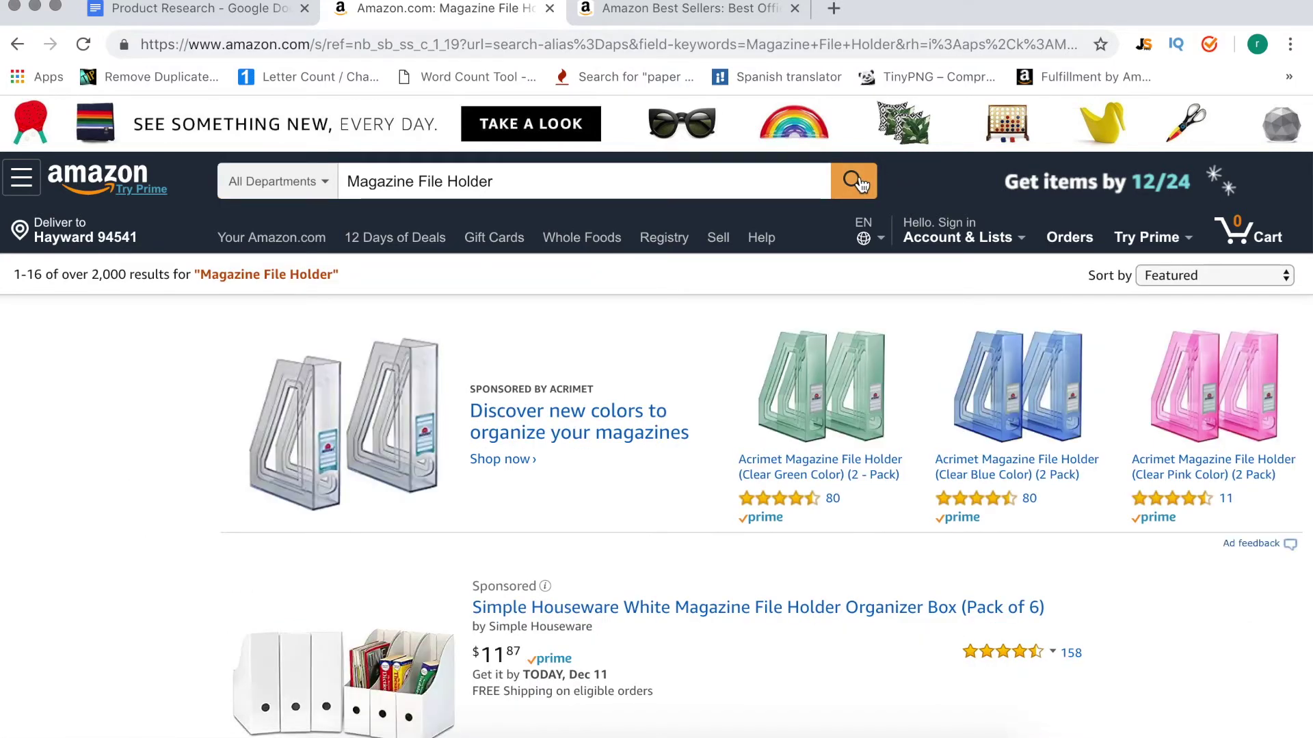
Look through the Magazine File Holder results, analyze their sales and reviews with Jungle Scout and close its report.
scroll(798, 294, down, 3)
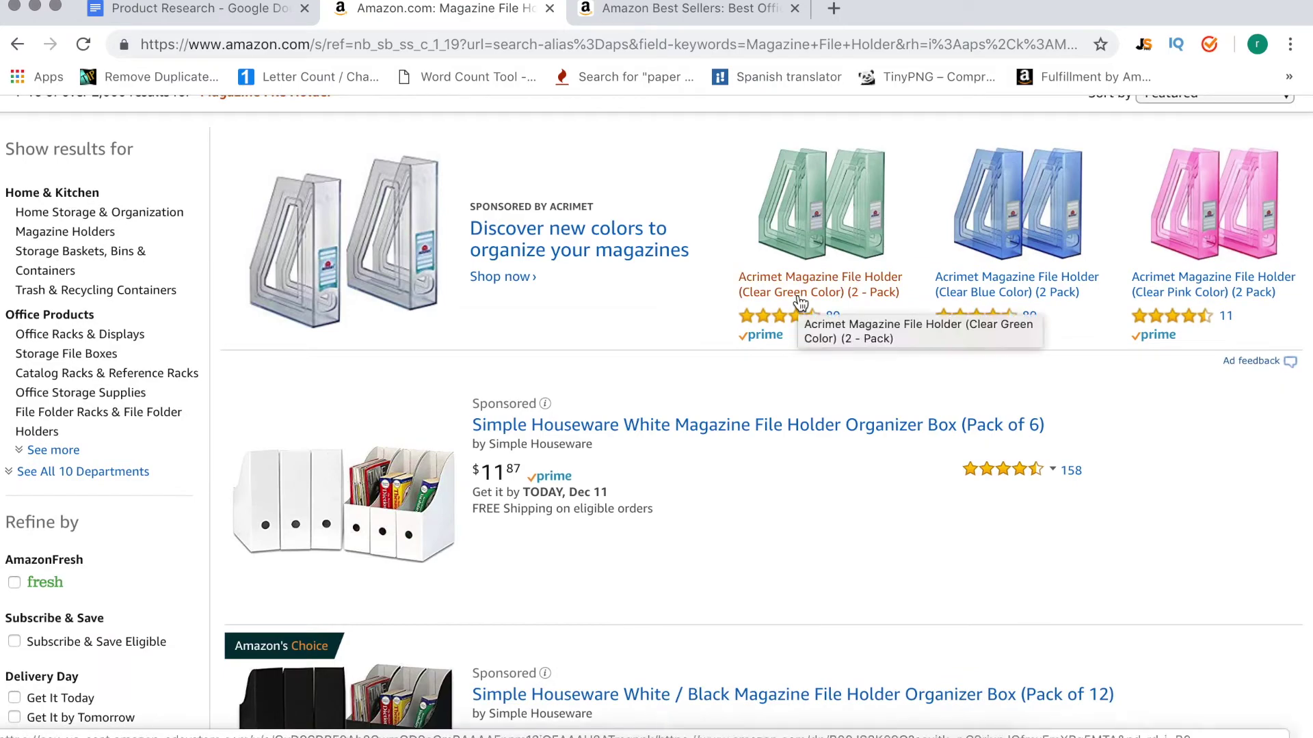
scroll(926, 527, down, 9)
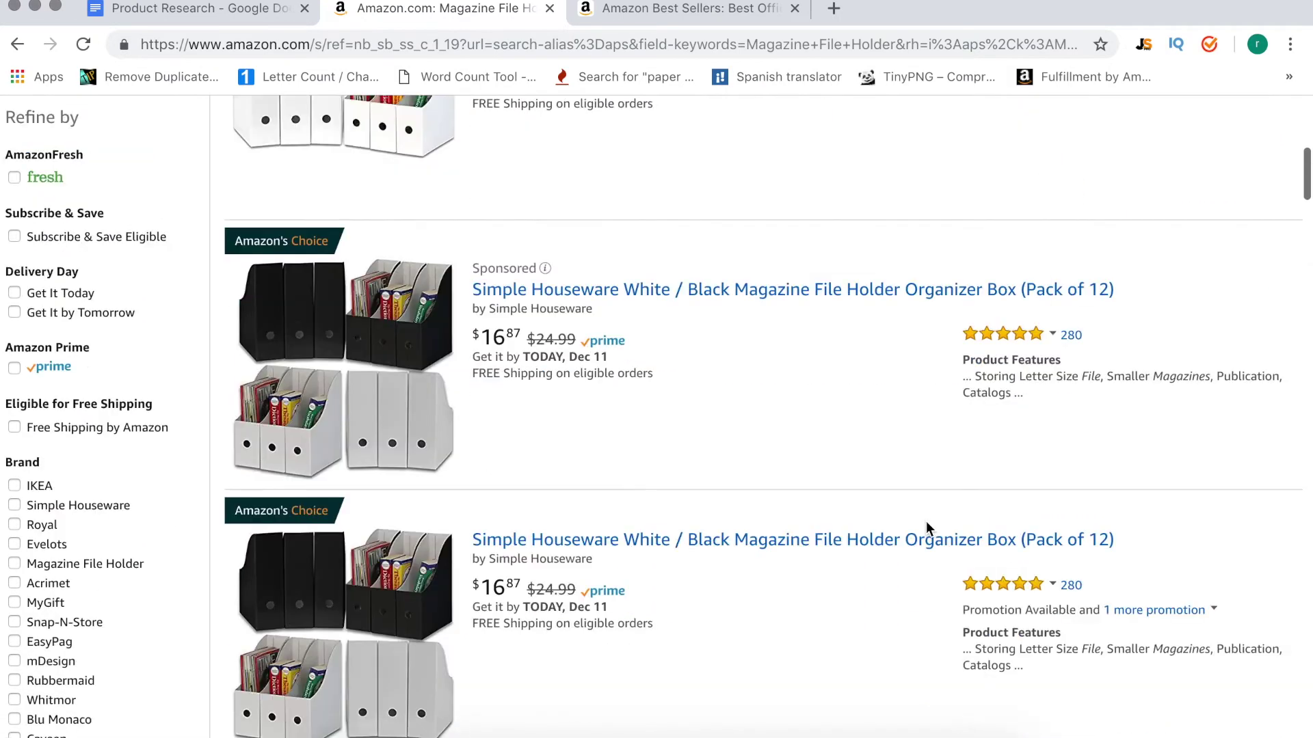
scroll(925, 528, up, 15)
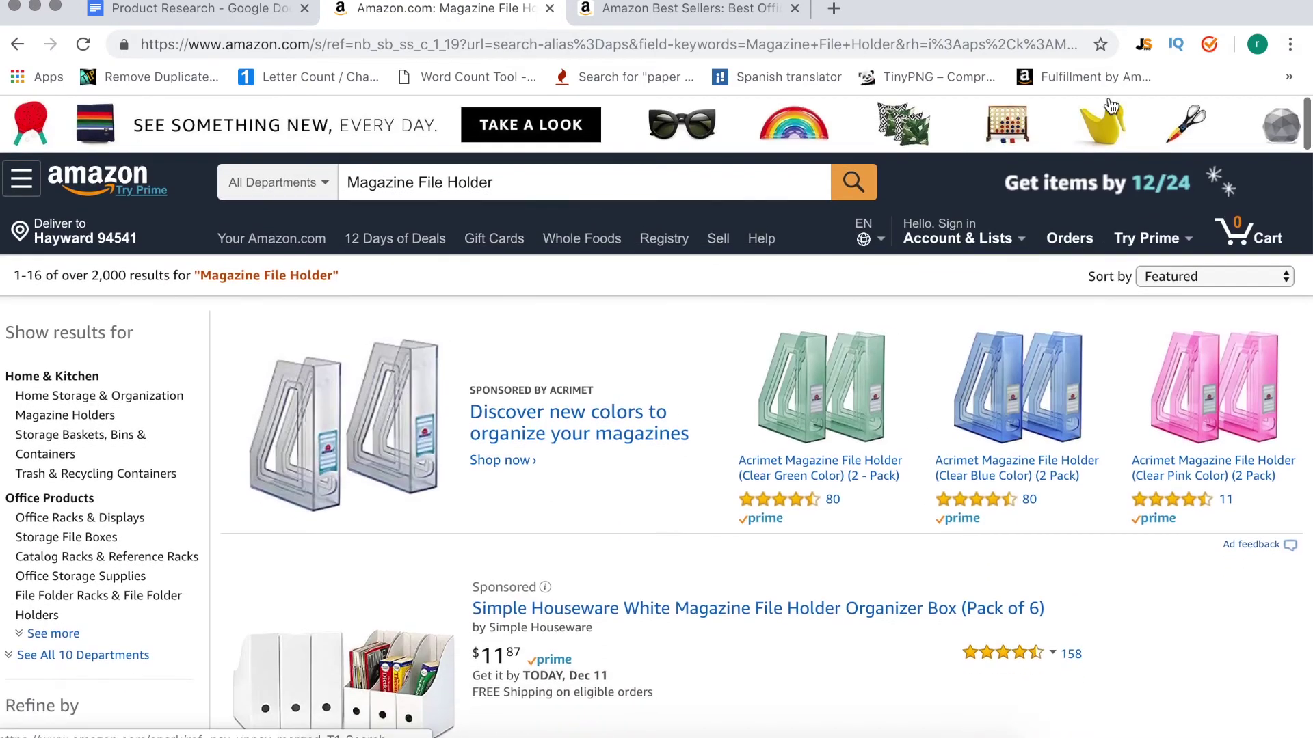
click(1155, 51)
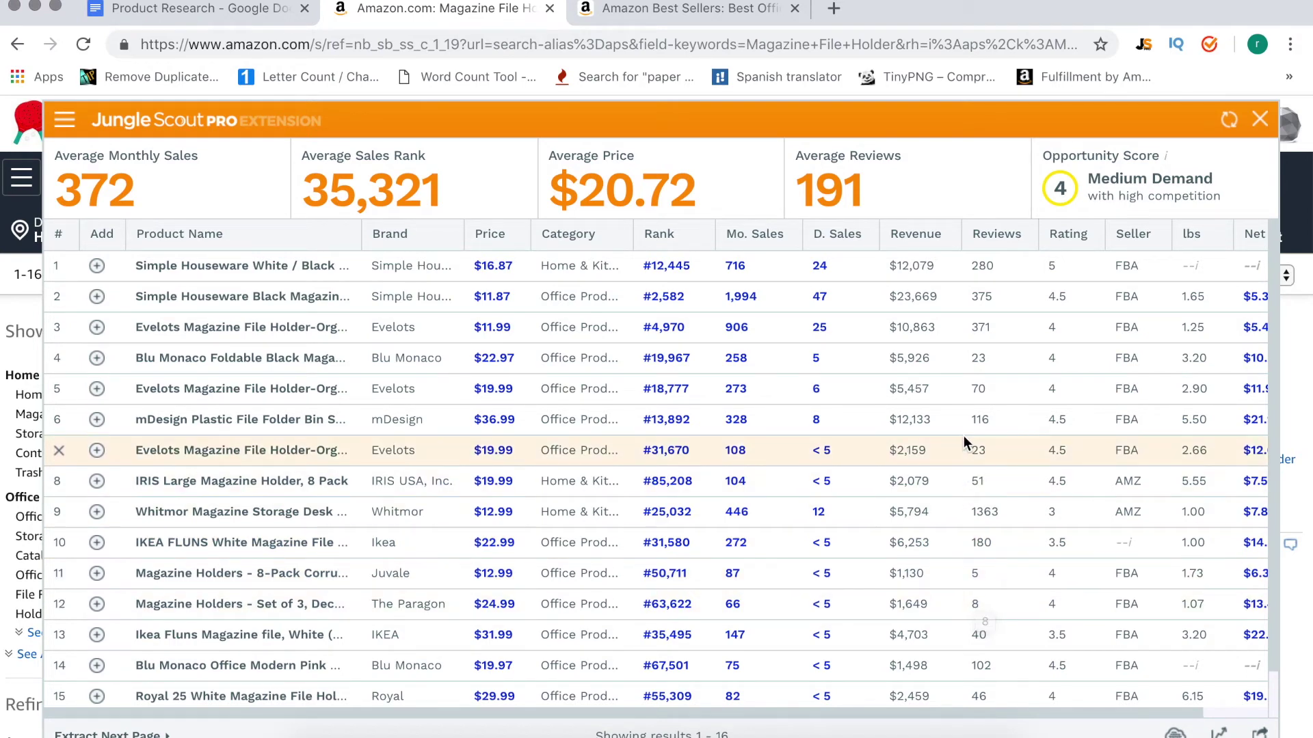
scroll(964, 438, down, 1)
scroll(962, 436, up, 1)
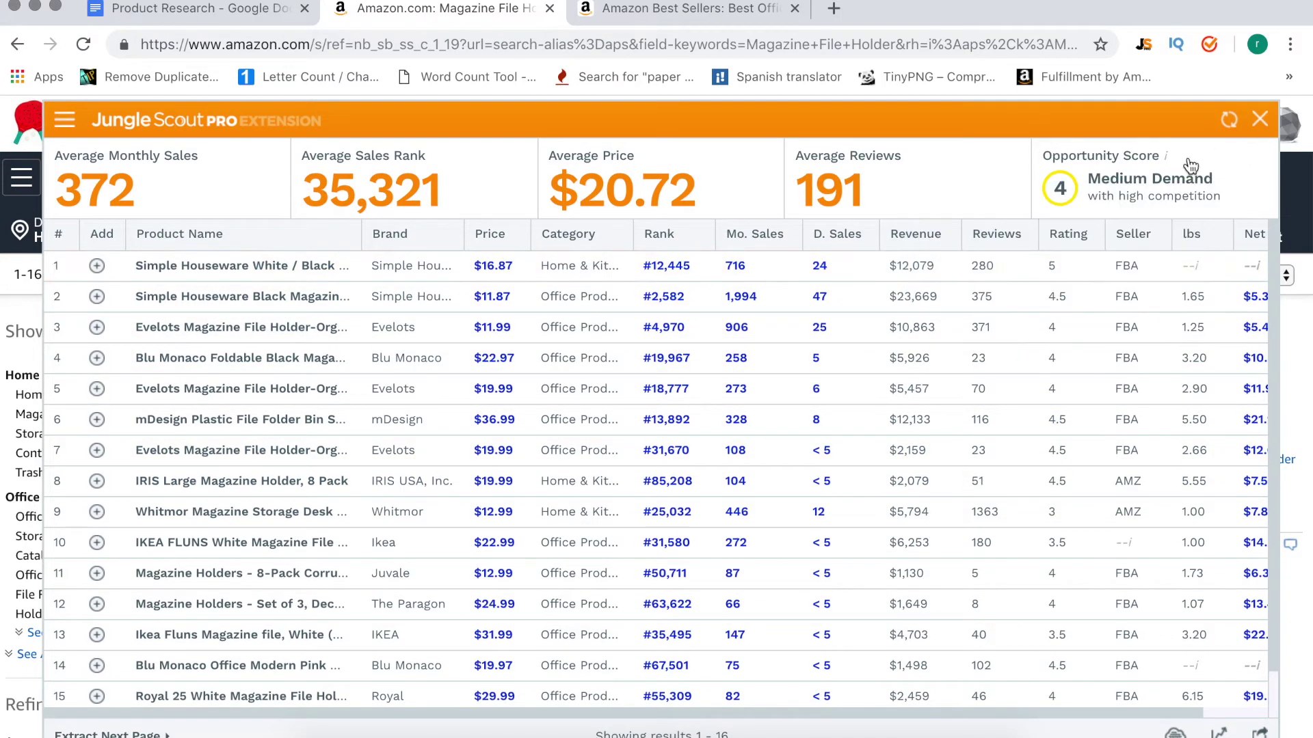
click(1258, 121)
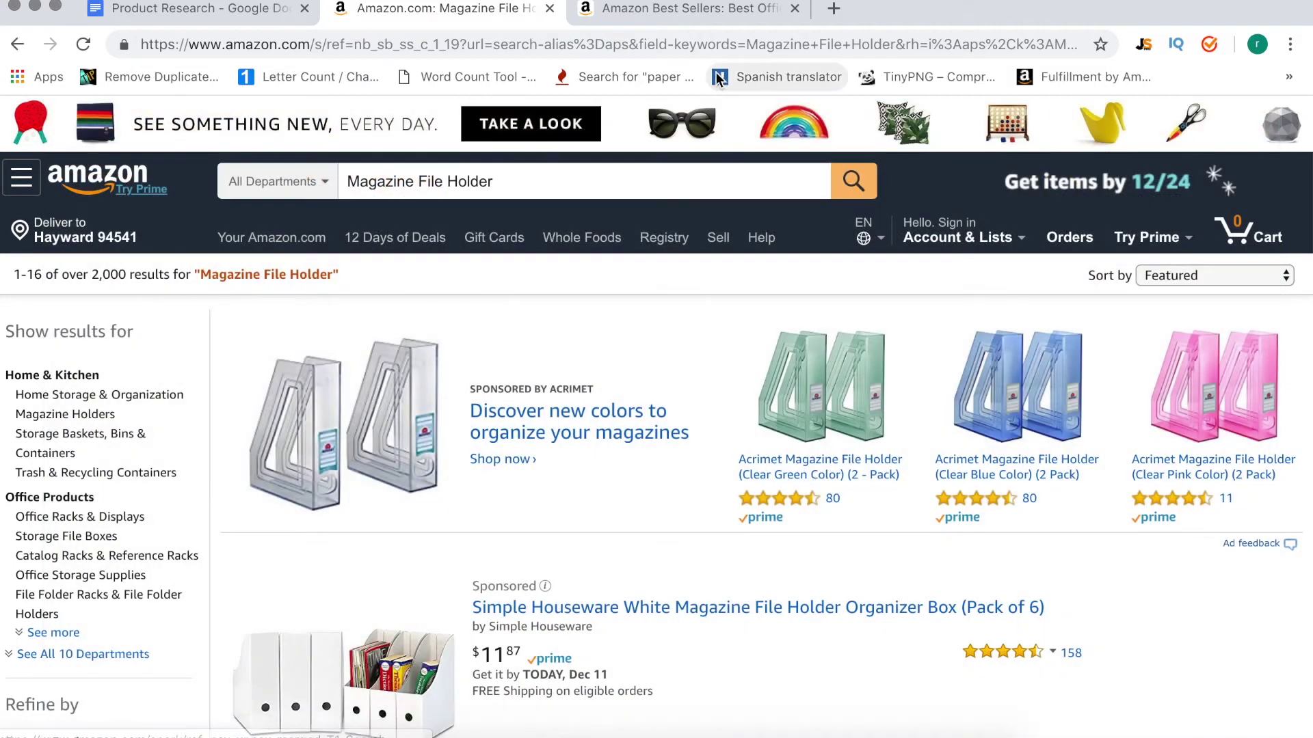
On the Best Sellers tab, set the search scope to All Departments.
triple_click(555, 196)
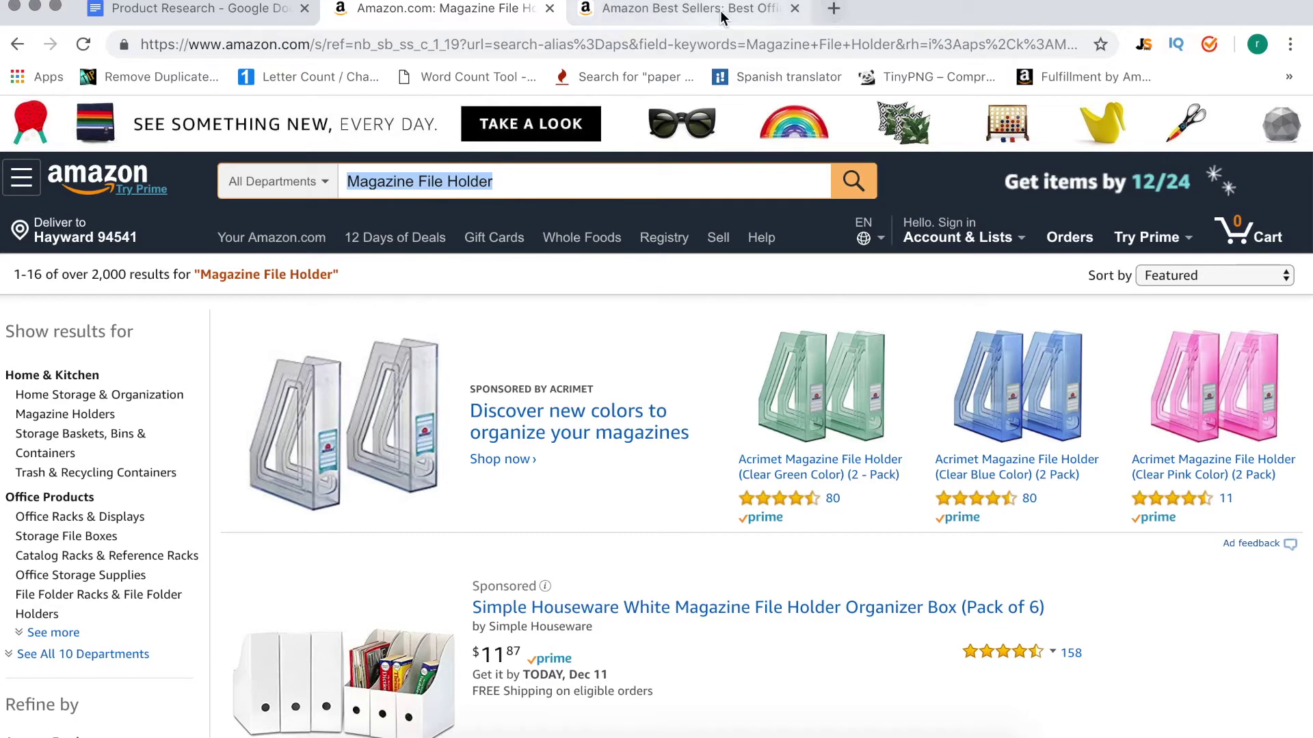
click(684, 9)
click(311, 121)
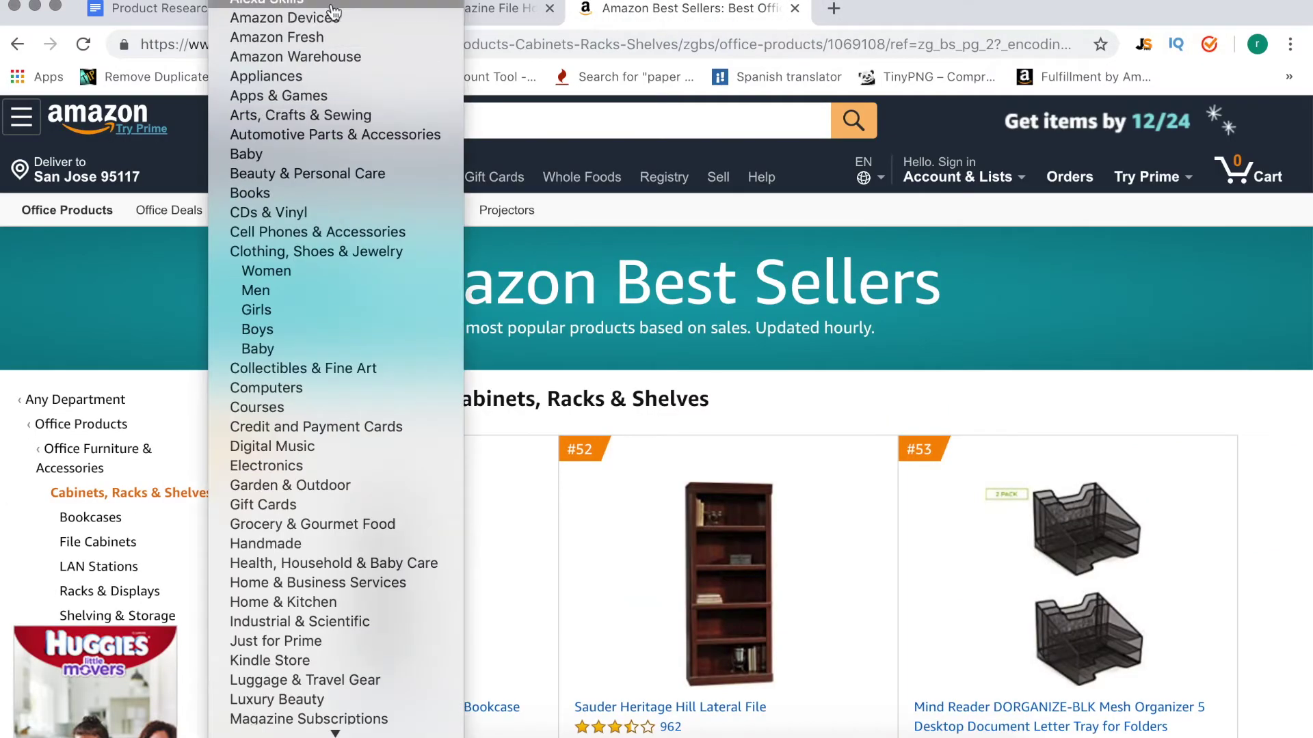
click(321, 9)
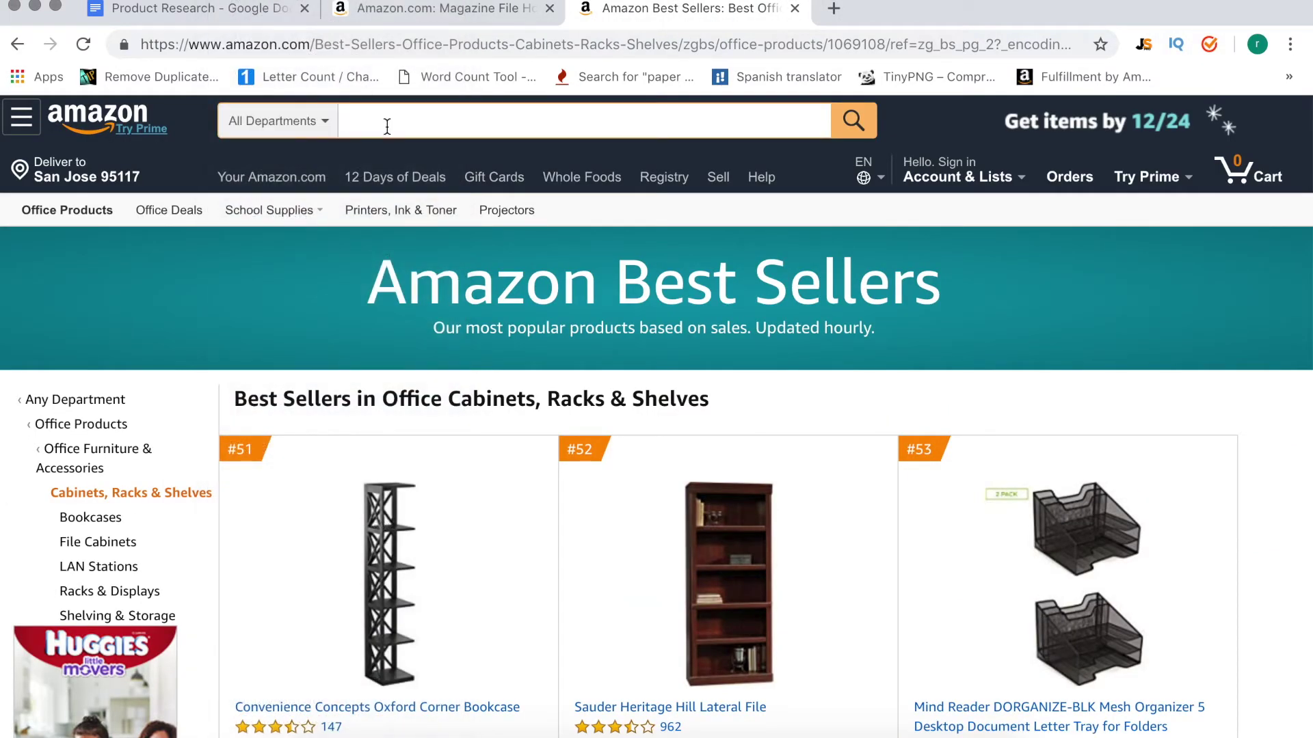
click(482, 8)
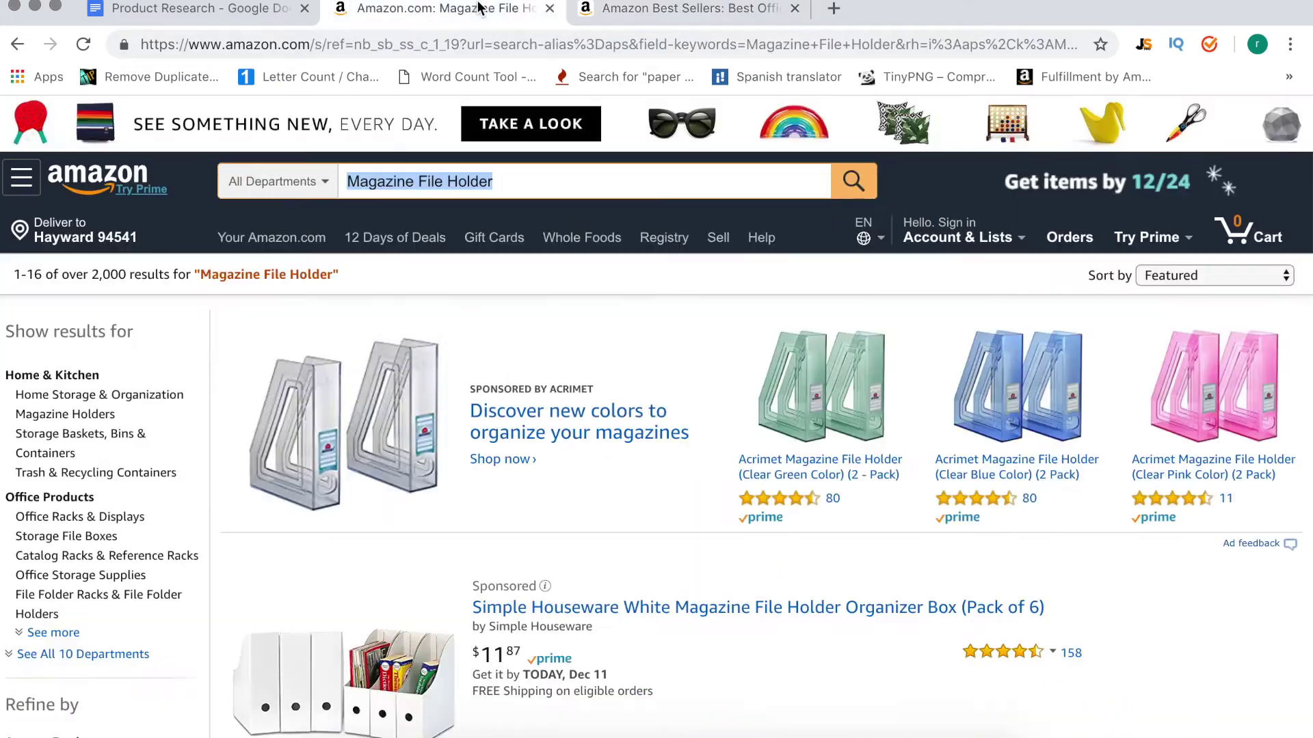
click(540, 187)
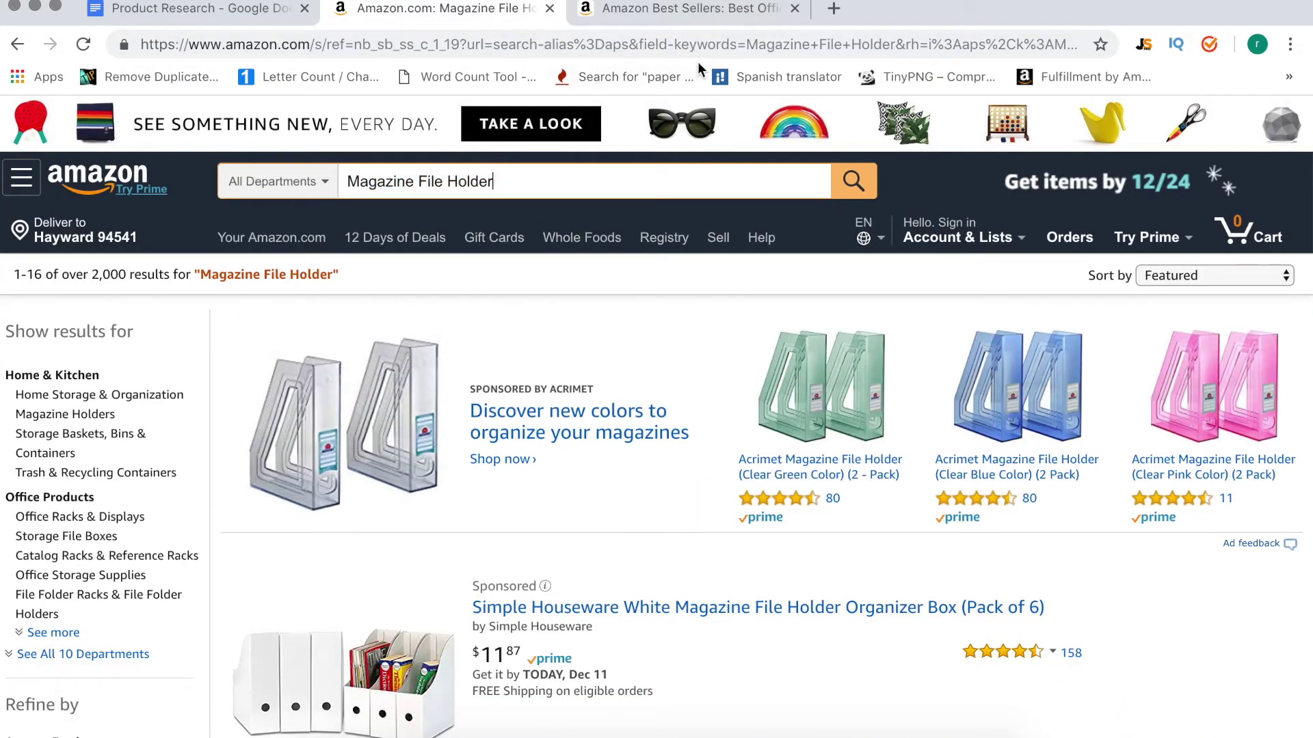
click(703, 16)
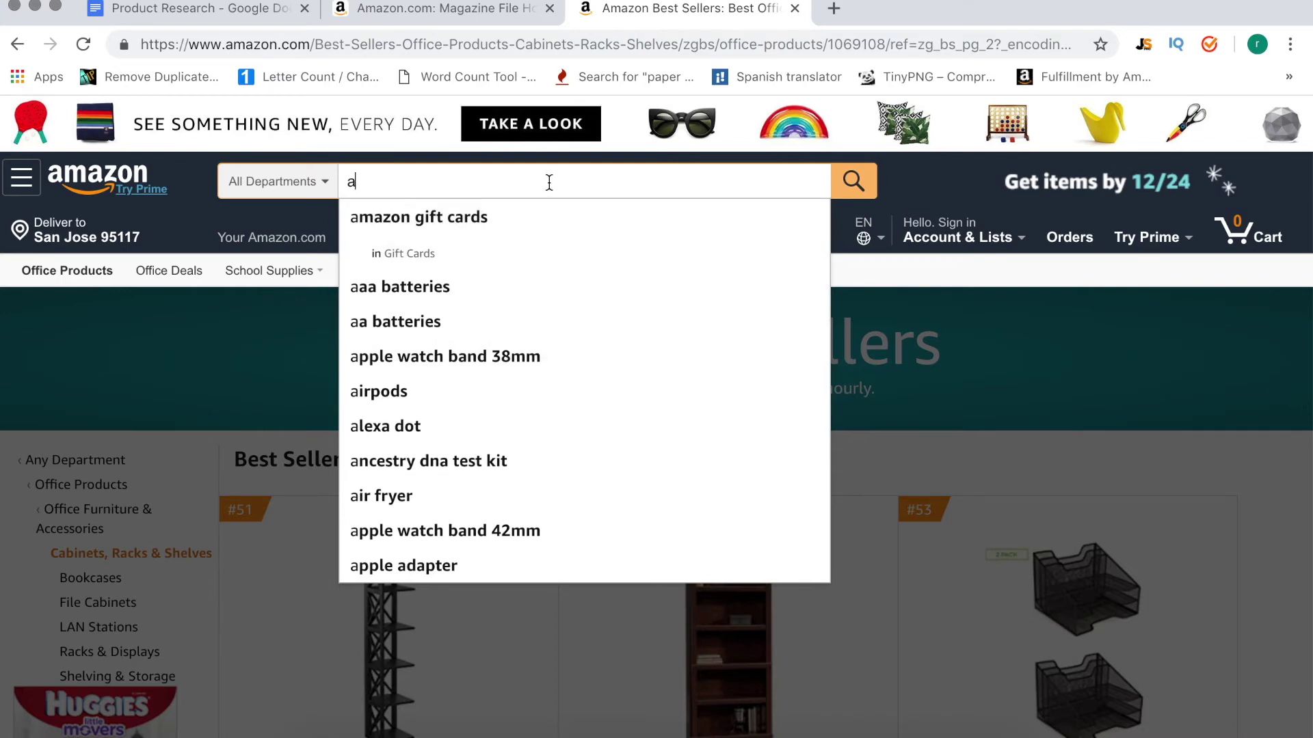
Clear the search entry, search for the suggested term "shoe rack" and look through its results.
key(BackSpace)
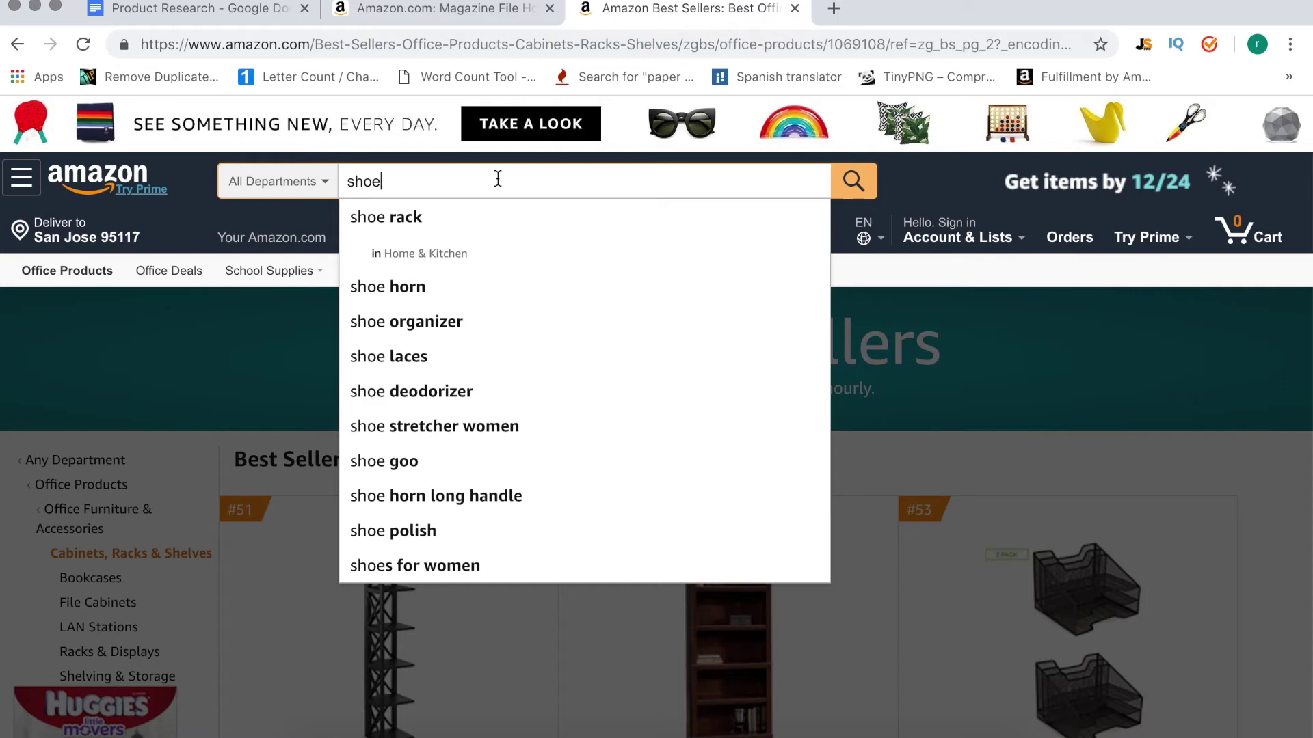
click(462, 219)
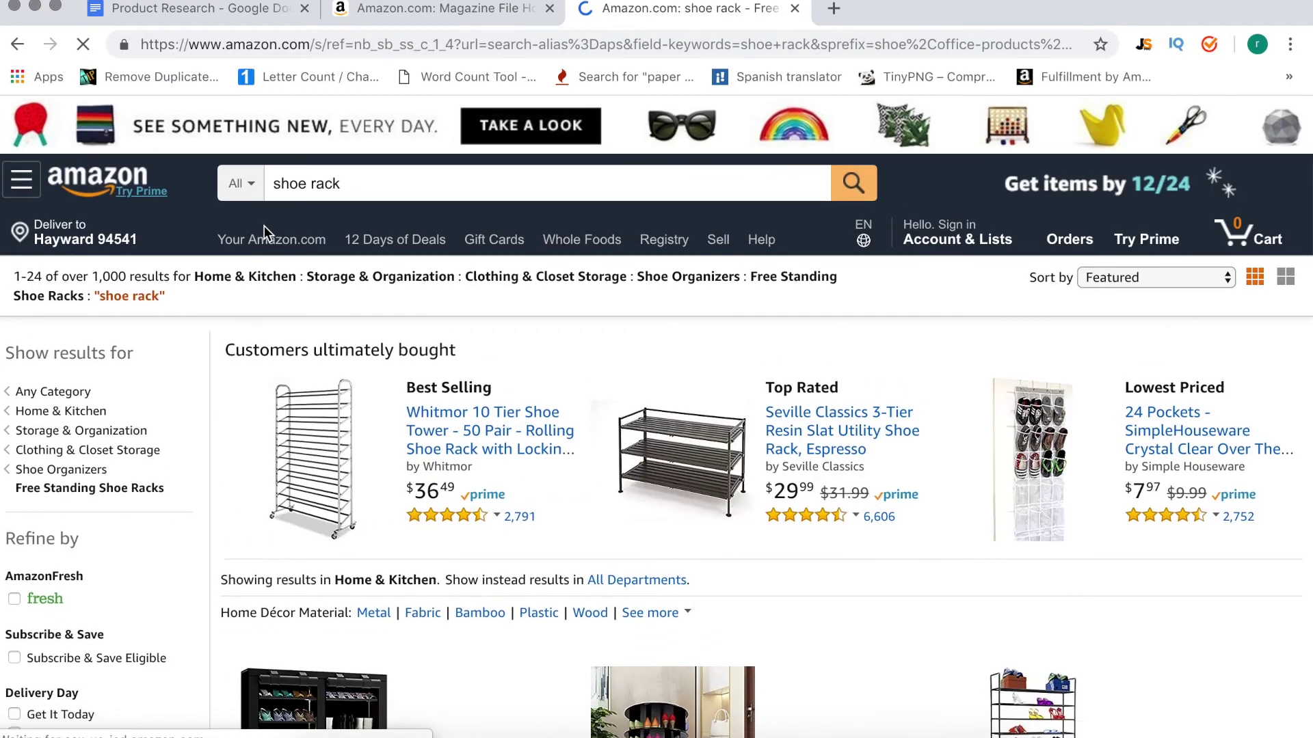
scroll(584, 461, down, 8)
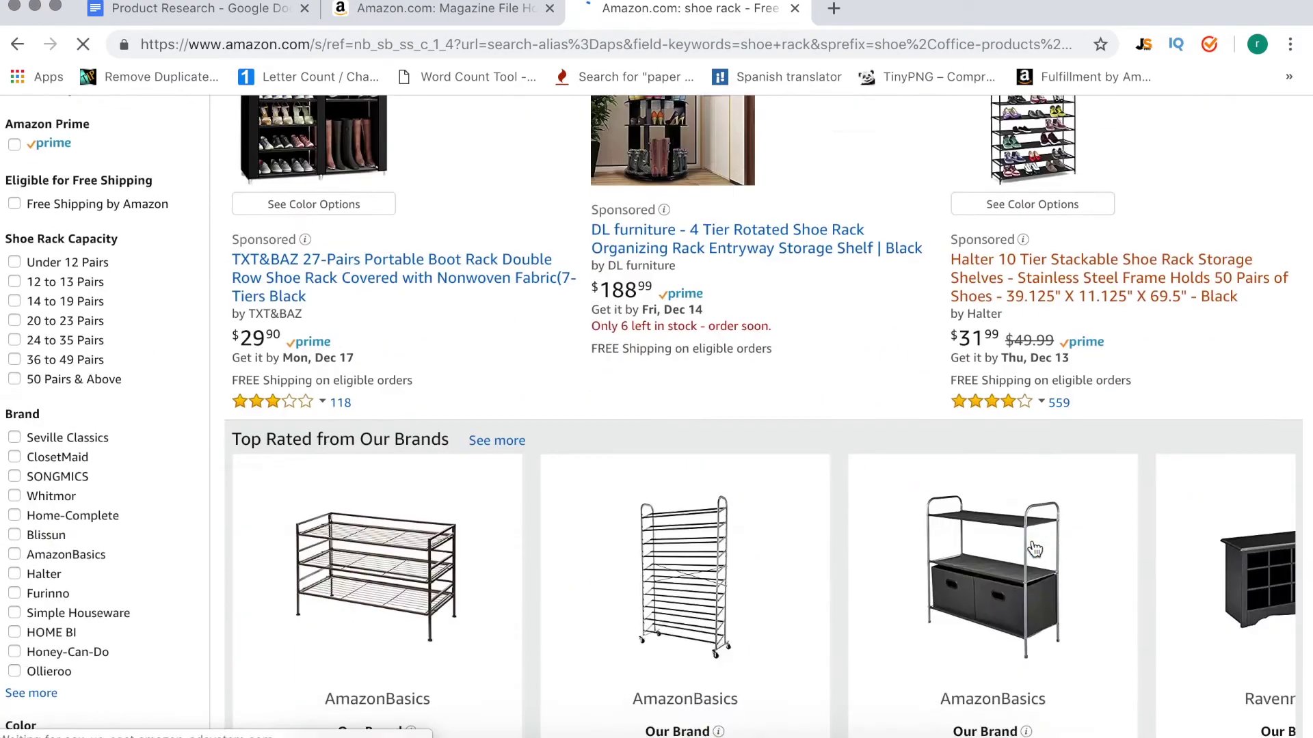
Analyze the sales and reviews of the shoe rack results with Jungle Scout and close its report.
click(1150, 53)
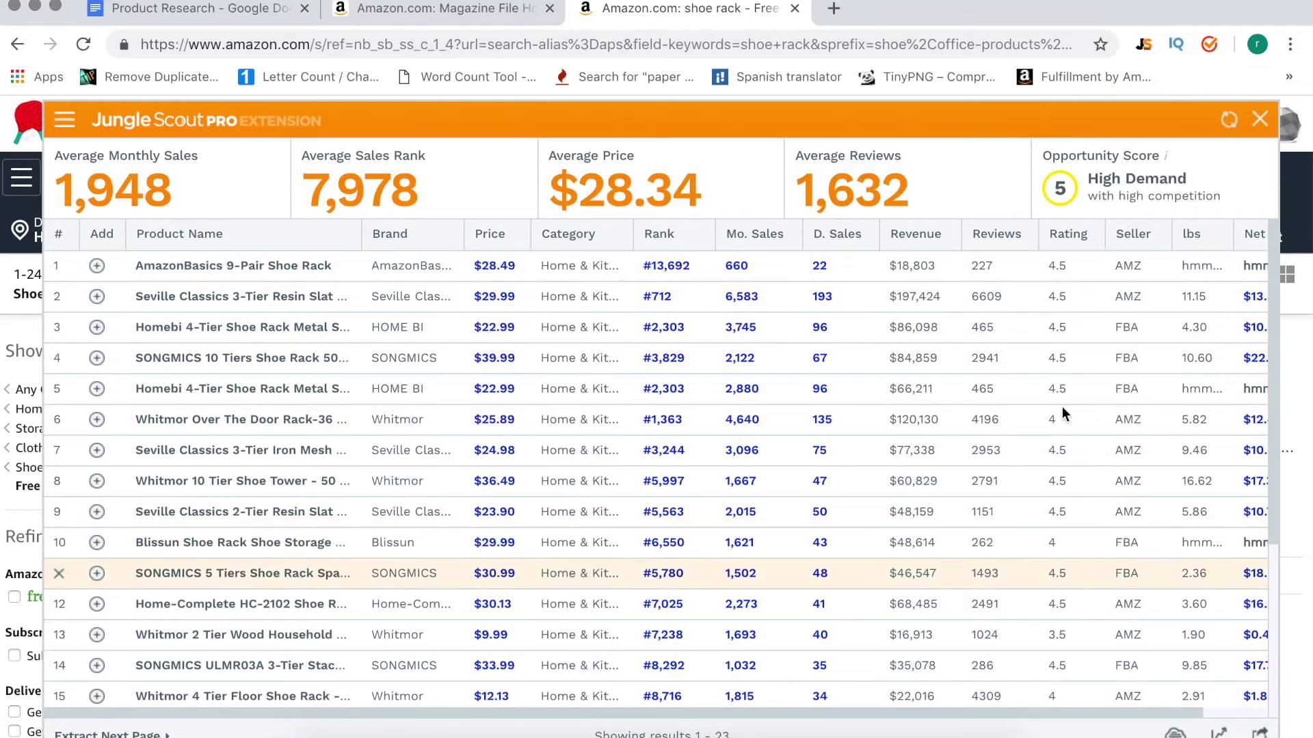
click(1260, 120)
Extend the search to the suggested term "shoe rack zipper cover" and look through its results.
click(374, 178)
text(ack)
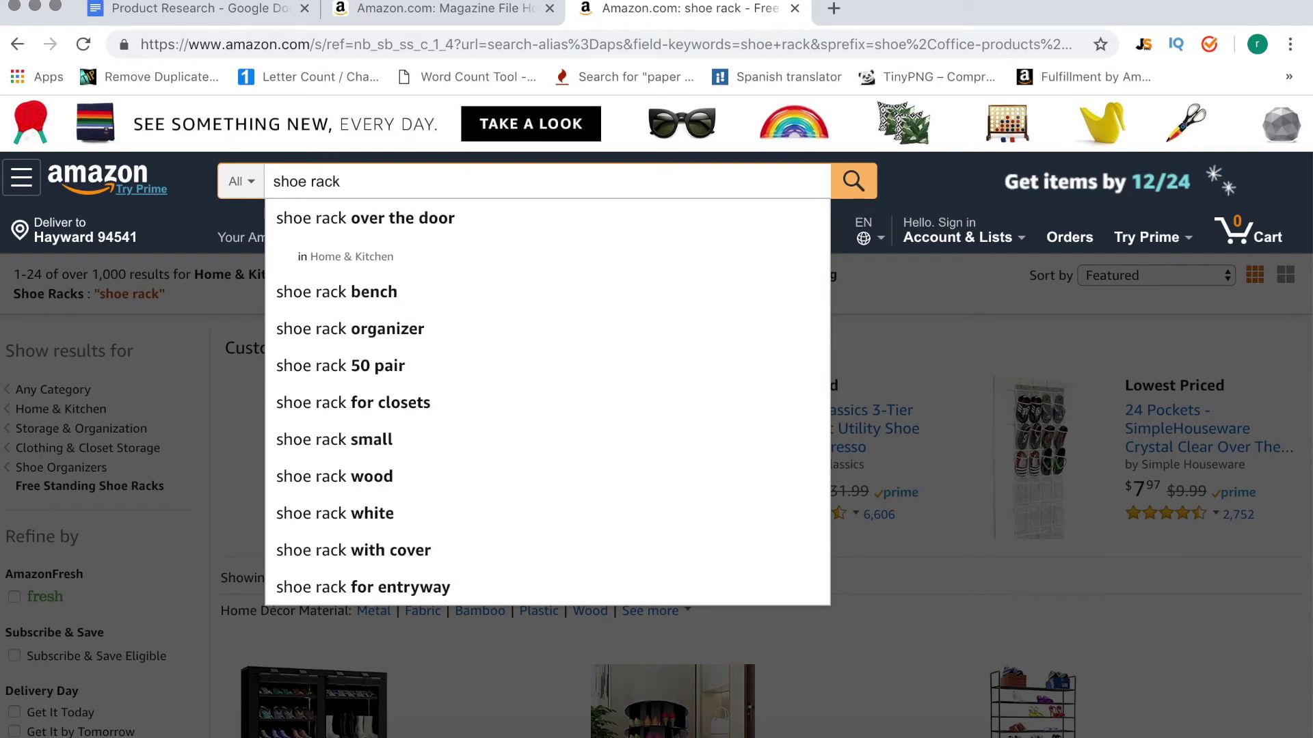
text(z)
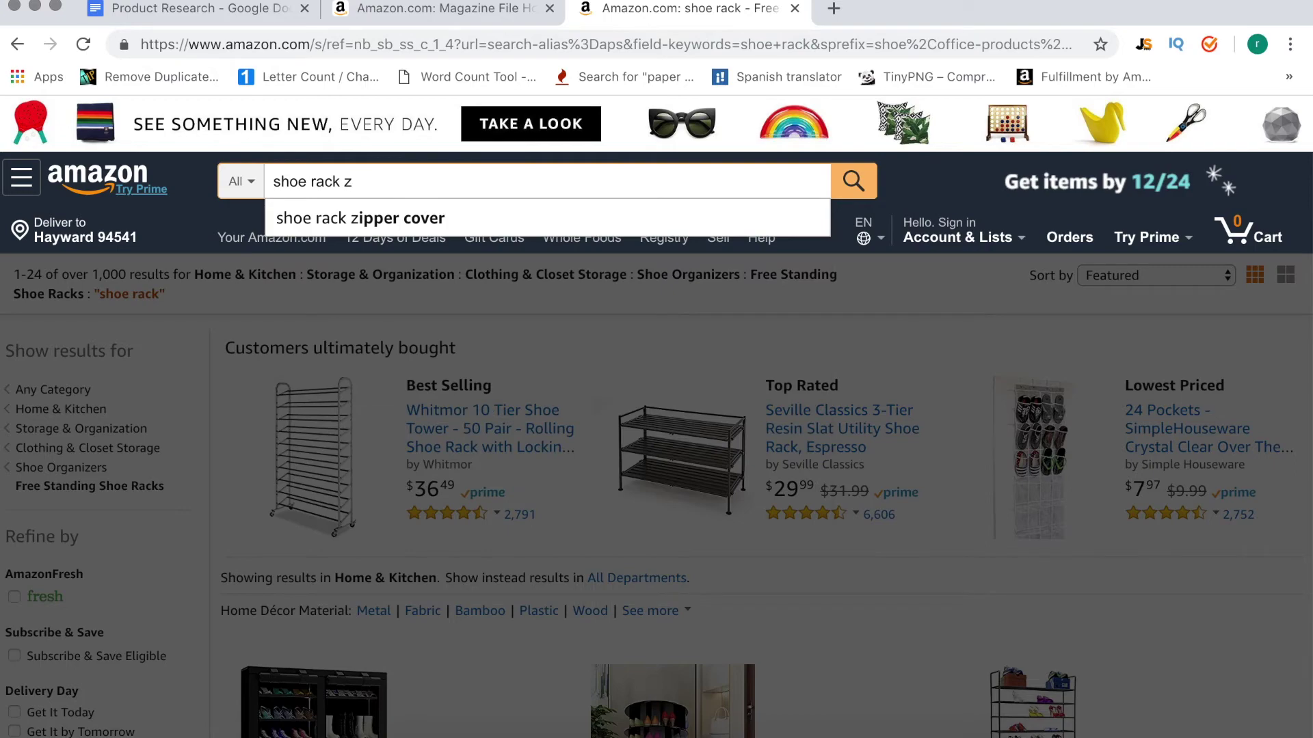
click(423, 220)
scroll(714, 568, down, 10)
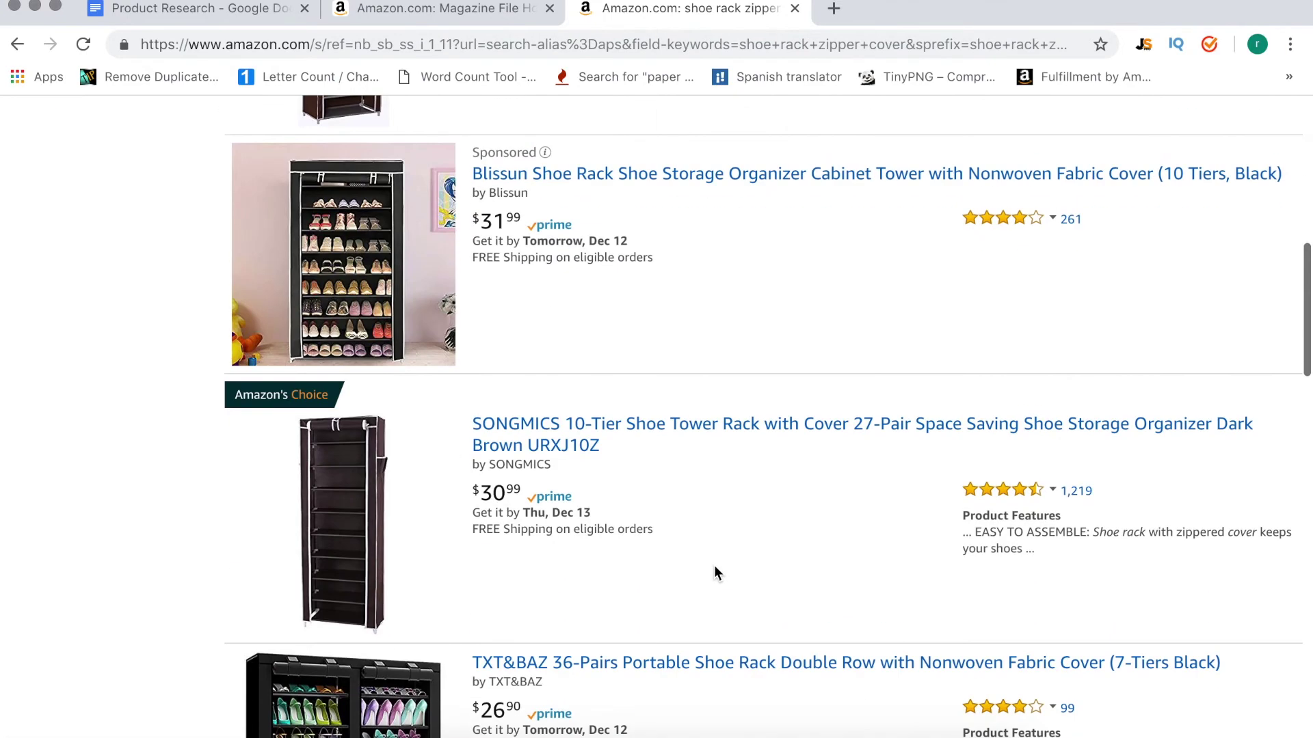
scroll(714, 573, down, 5)
scroll(719, 535, up, 4)
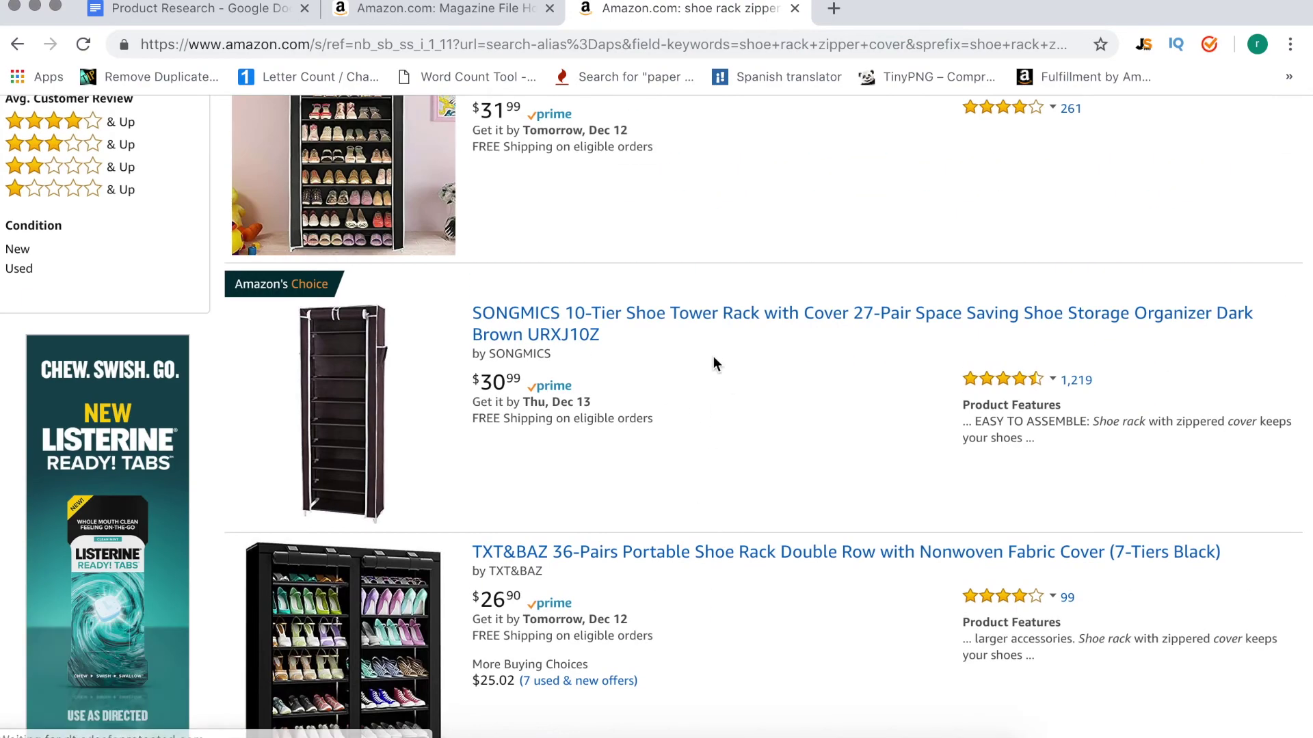
scroll(725, 351, down, 7)
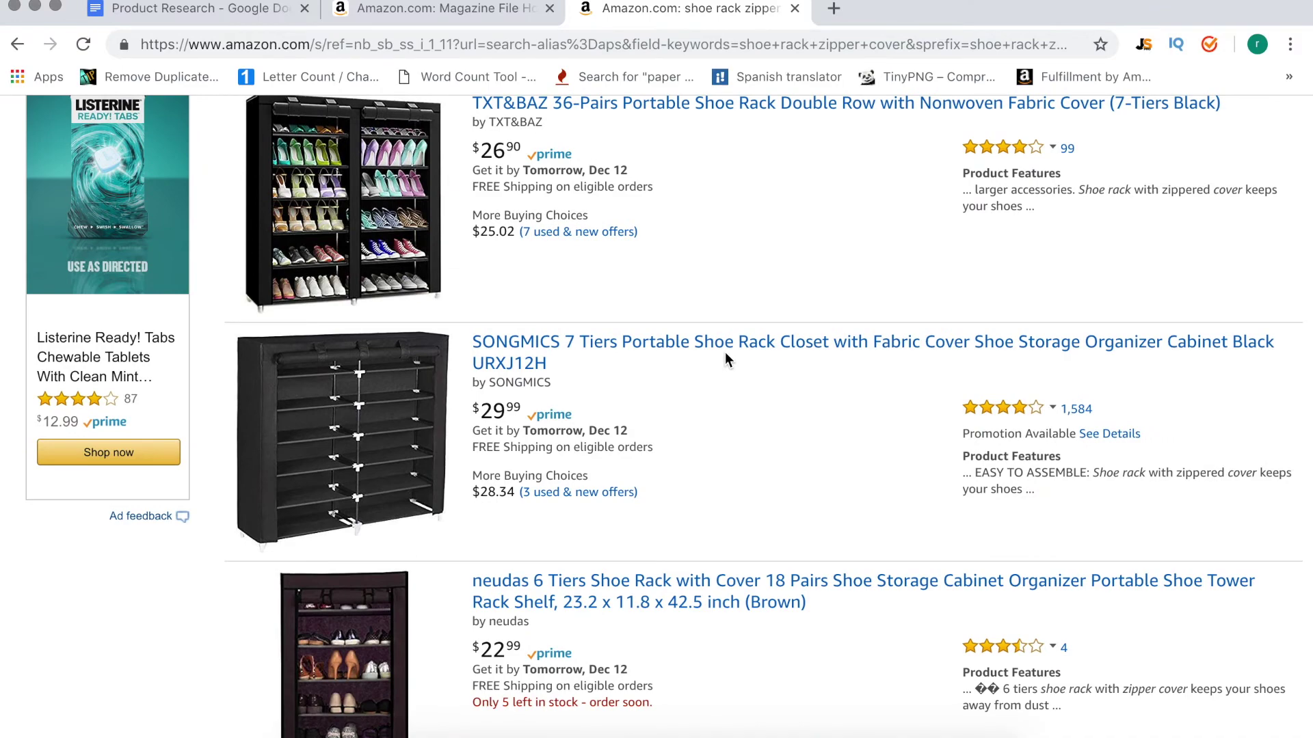
Replace "zipper cover" in the search entry with "closet" and search for "shoe rack closet".
scroll(724, 352, up, 15)
double_click(677, 192)
key(BackSpace)
key(BackSpace)
key(BackSpace)
key(BackSpace)
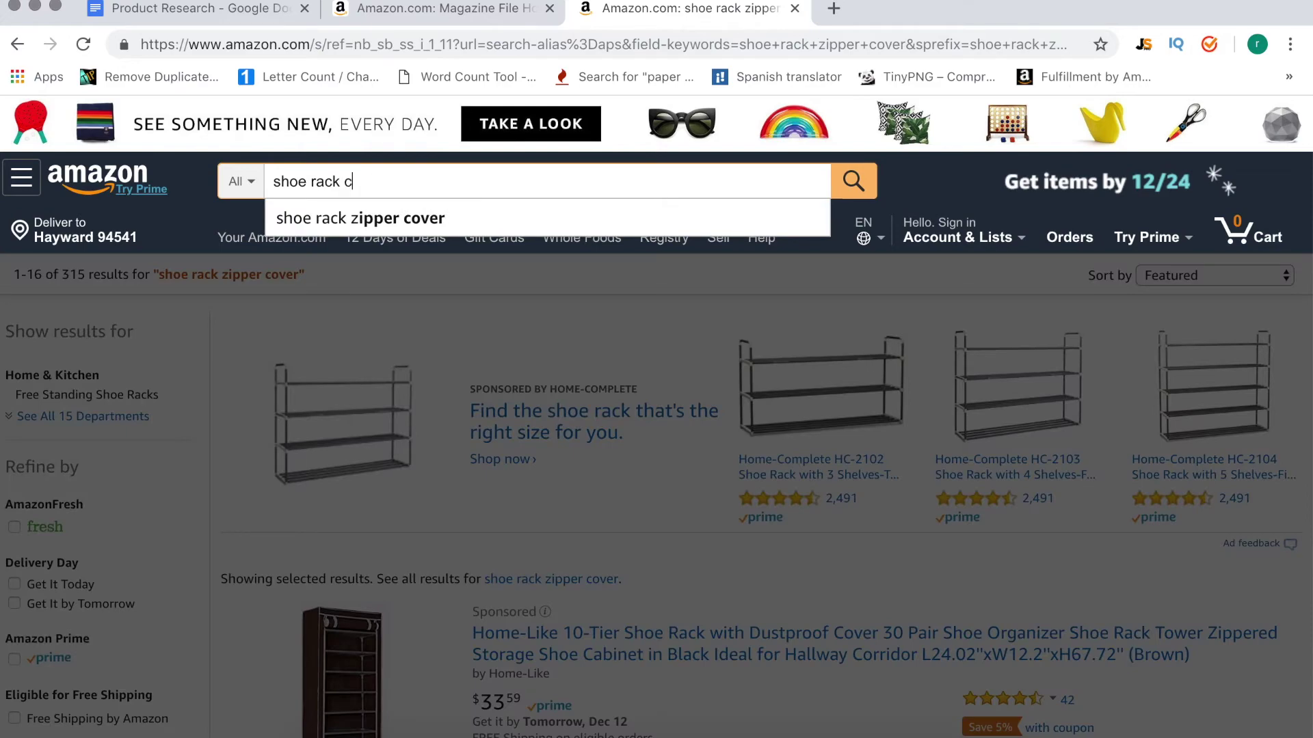
text(clow)
key(BackSpace)
text(set)
key(Return)
Examine the shoe rack closet results, comparing the sponsored Livin' Well adjustable shoe organizers with the covered shoe racks.
scroll(871, 484, down, 6)
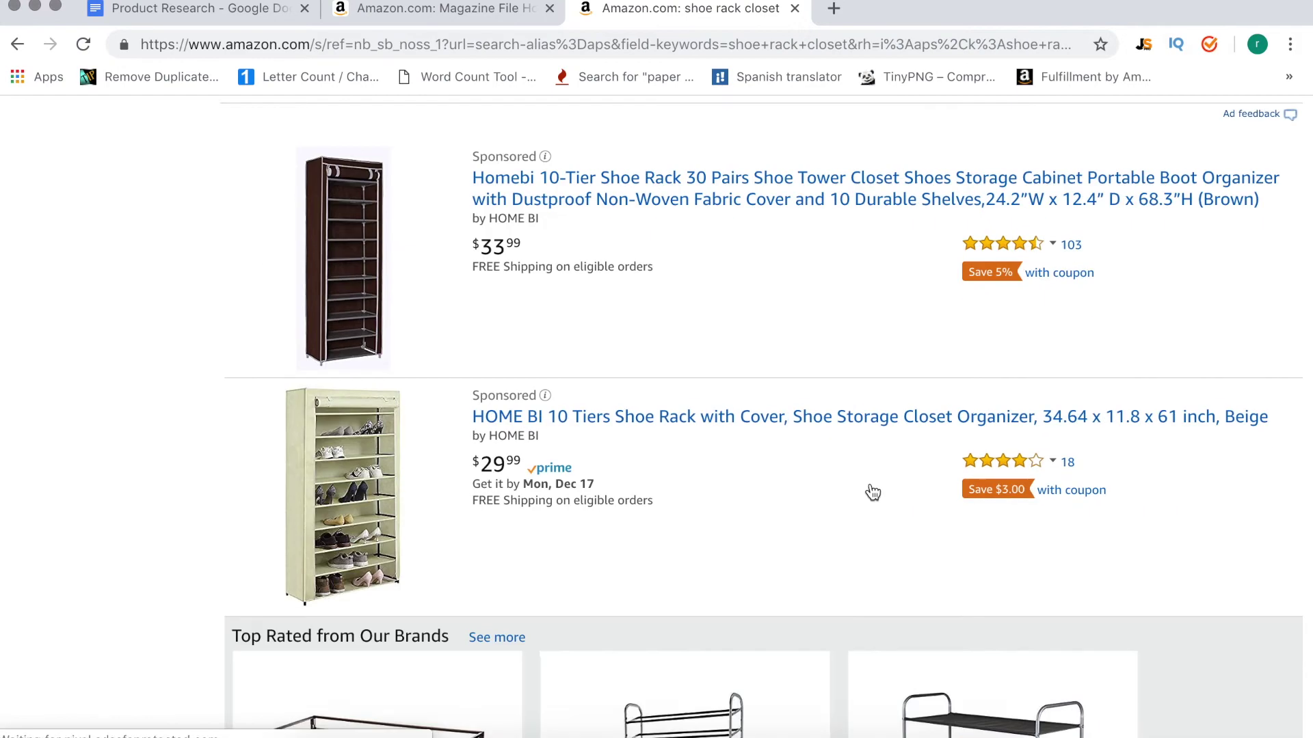
scroll(871, 484, up, 3)
scroll(871, 485, down, 10)
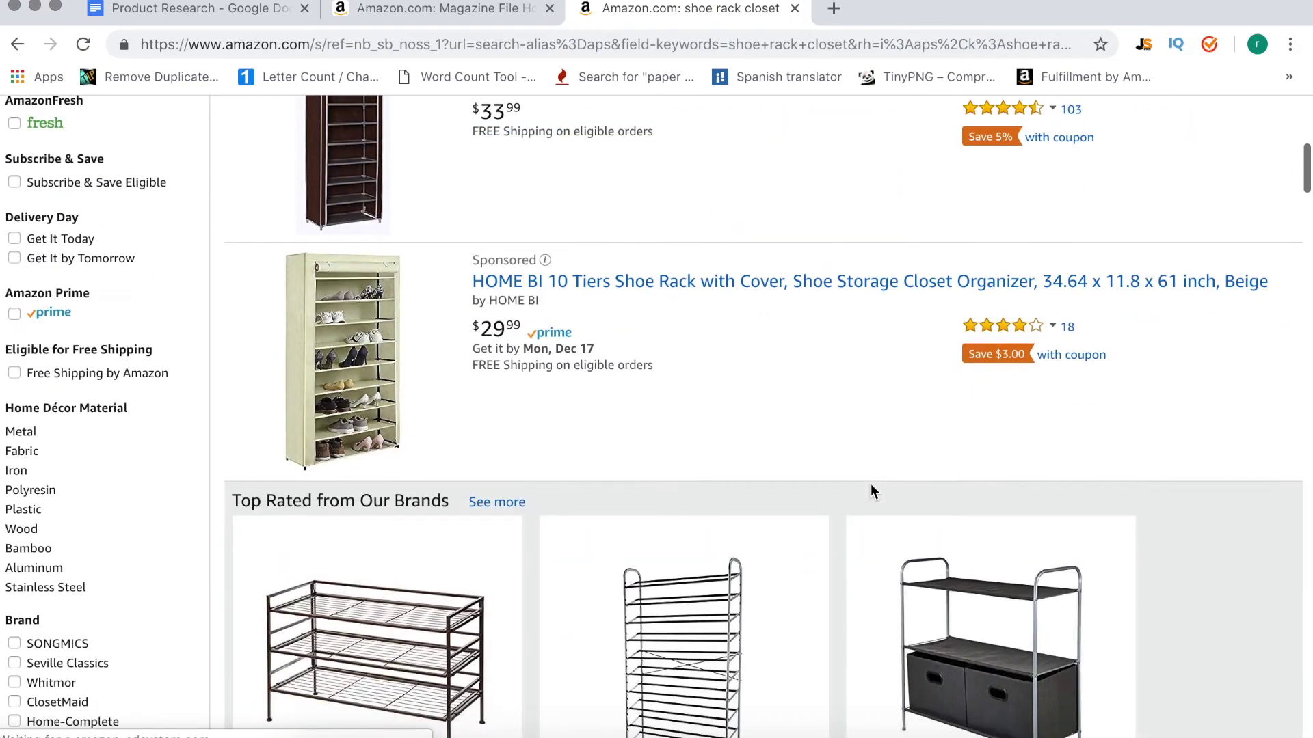
scroll(872, 488, down, 5)
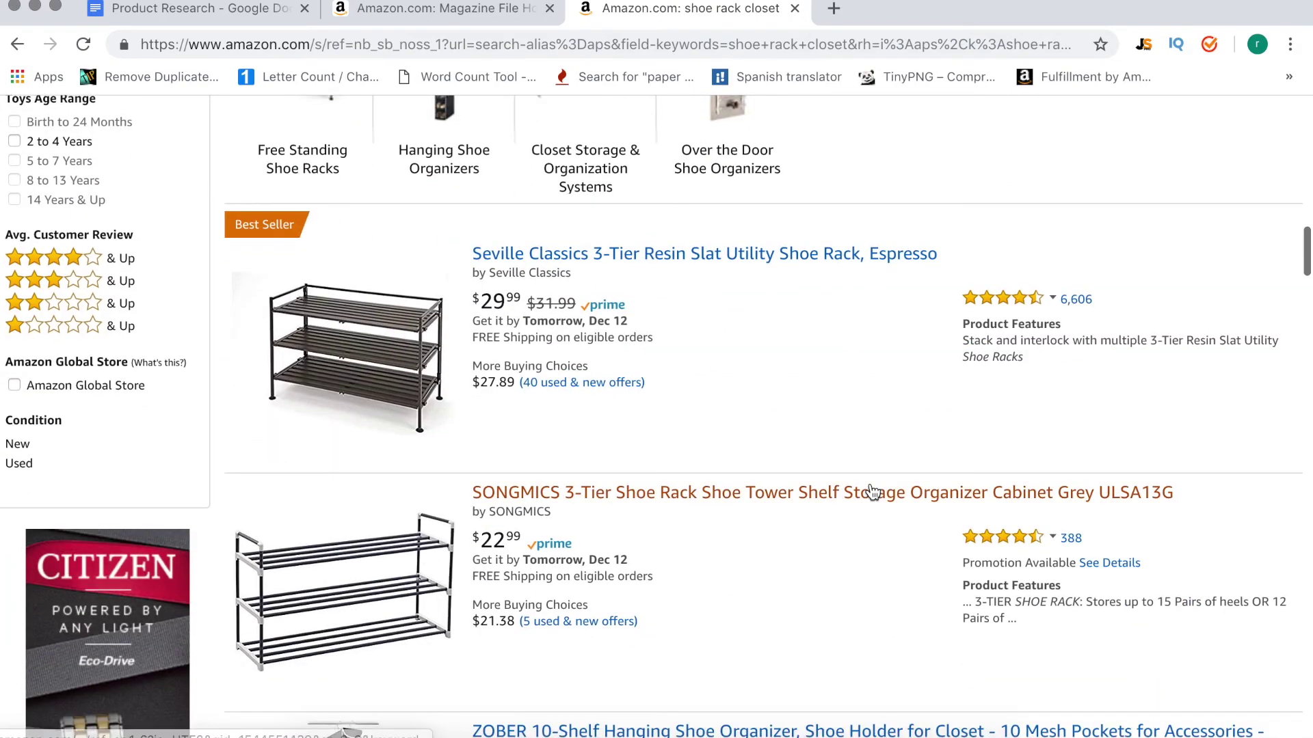
scroll(872, 483, up, 15)
scroll(872, 483, down, 3)
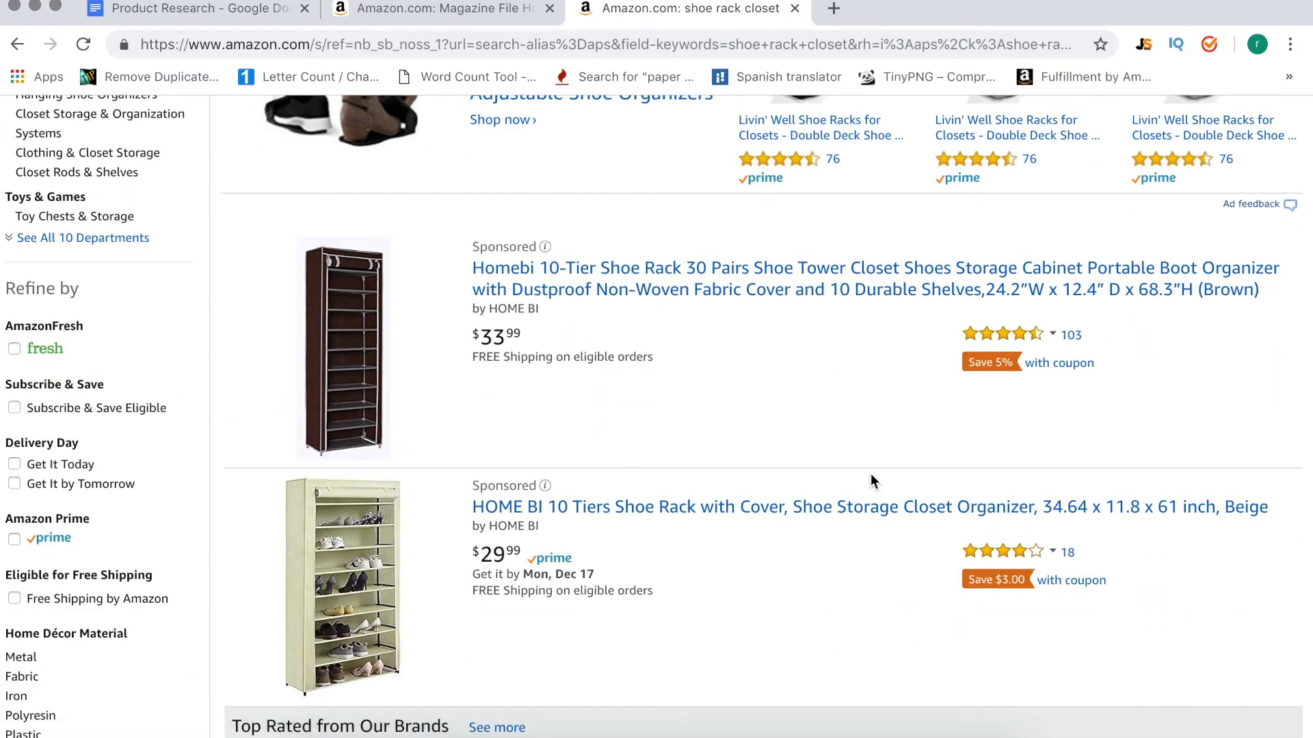
scroll(871, 478, up, 5)
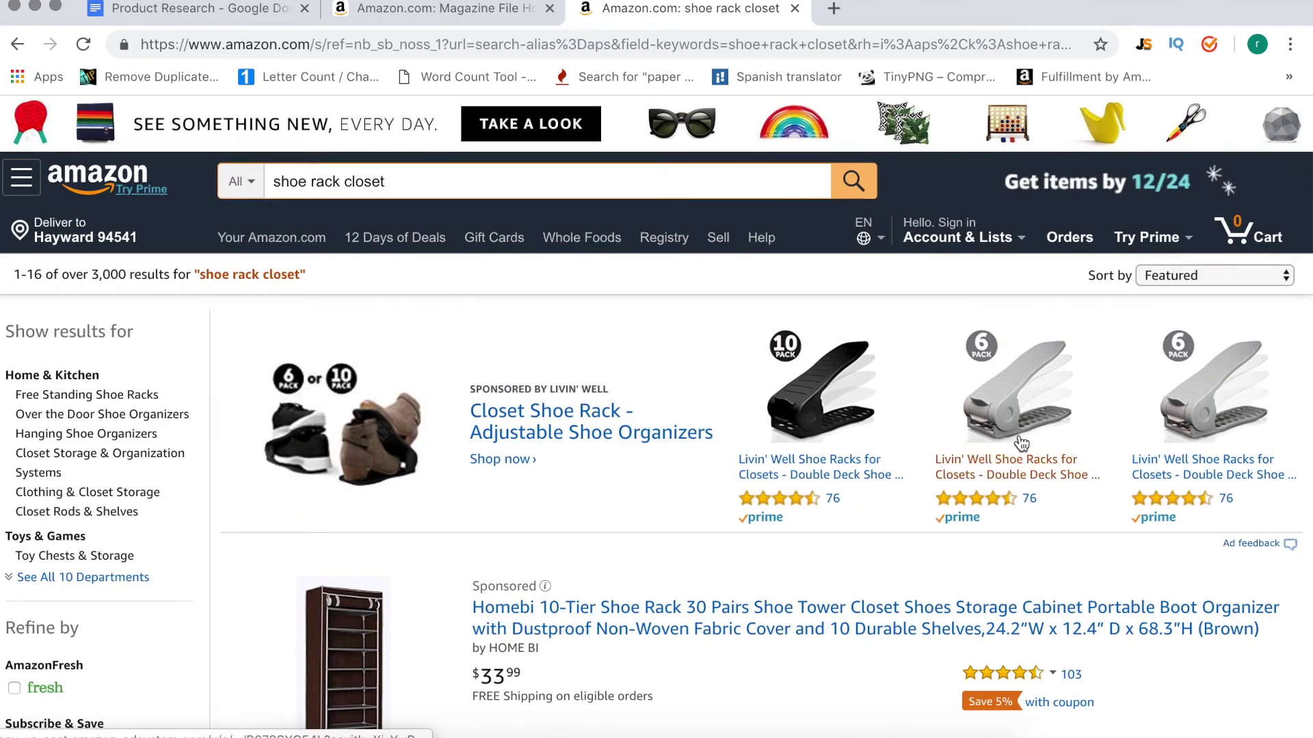
scroll(999, 485, down, 1)
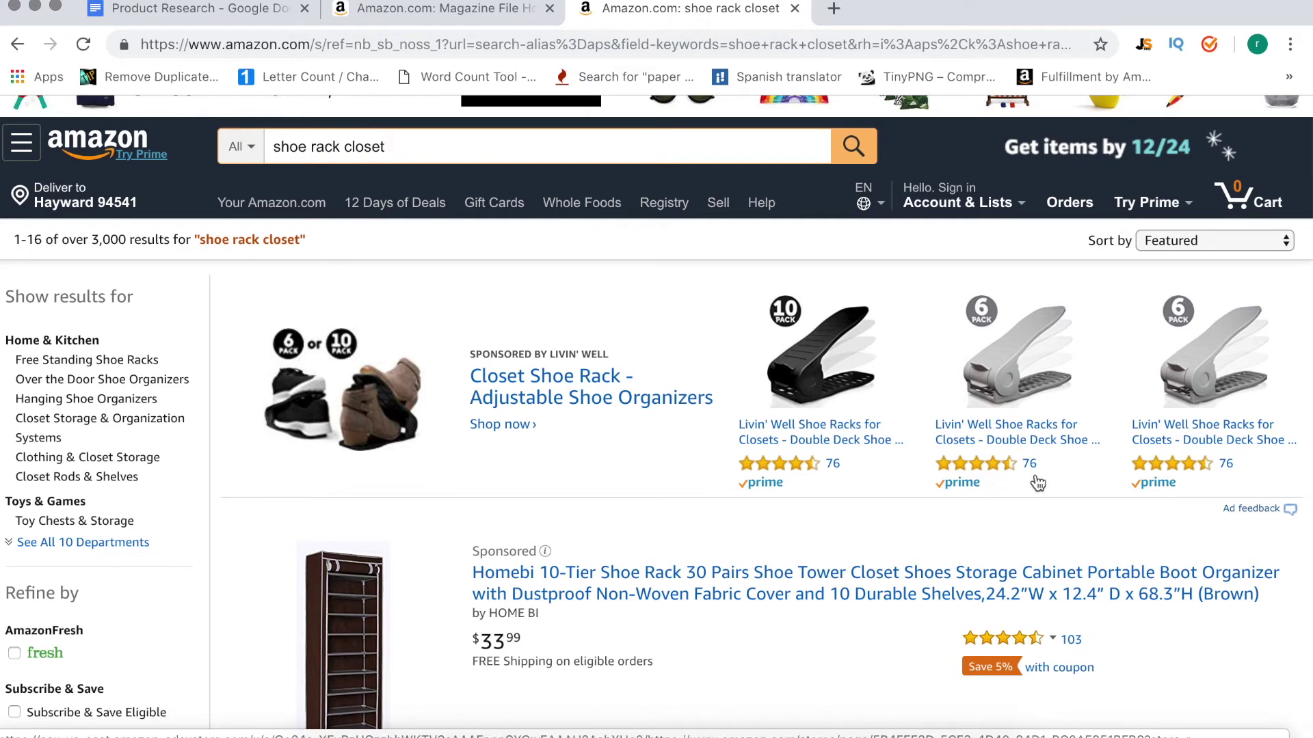
scroll(1099, 451, down, 3)
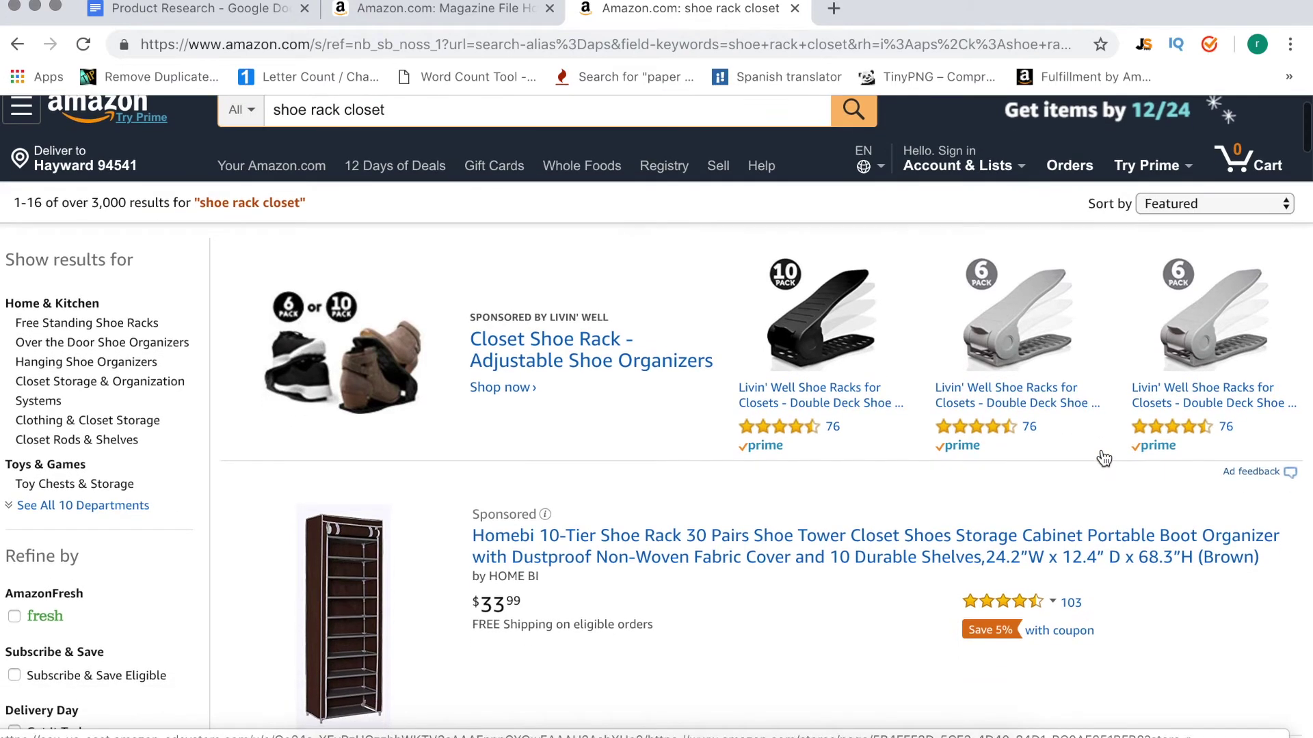
scroll(1101, 452, down, 3)
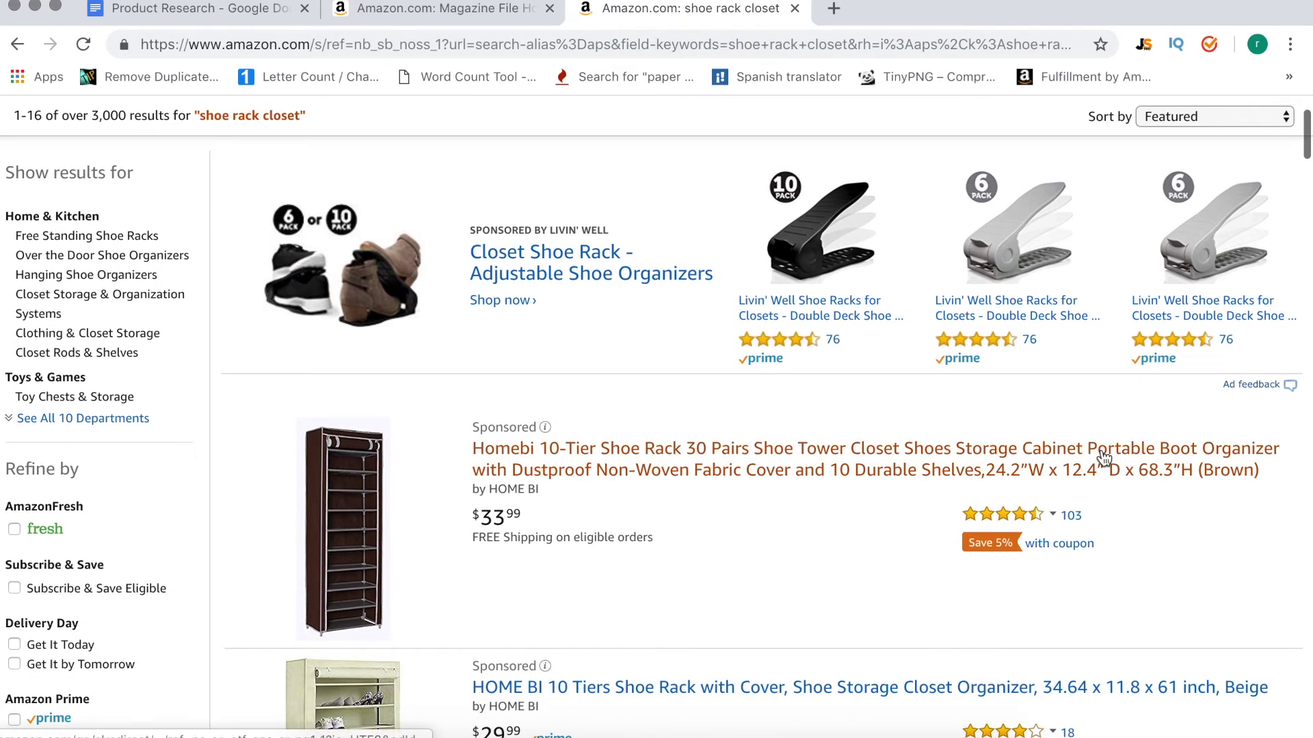
scroll(1101, 450, down, 2)
scroll(1102, 452, up, 7)
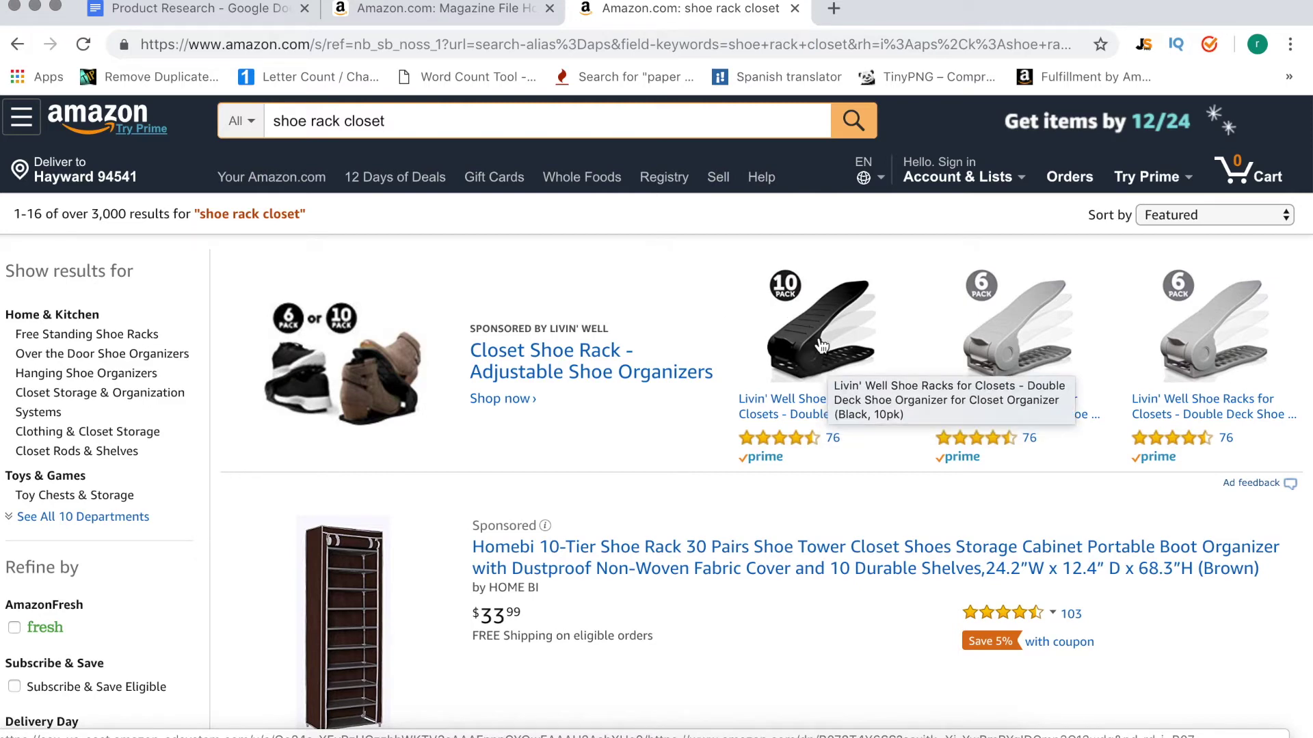
scroll(979, 542, down, 2)
scroll(979, 542, up, 3)
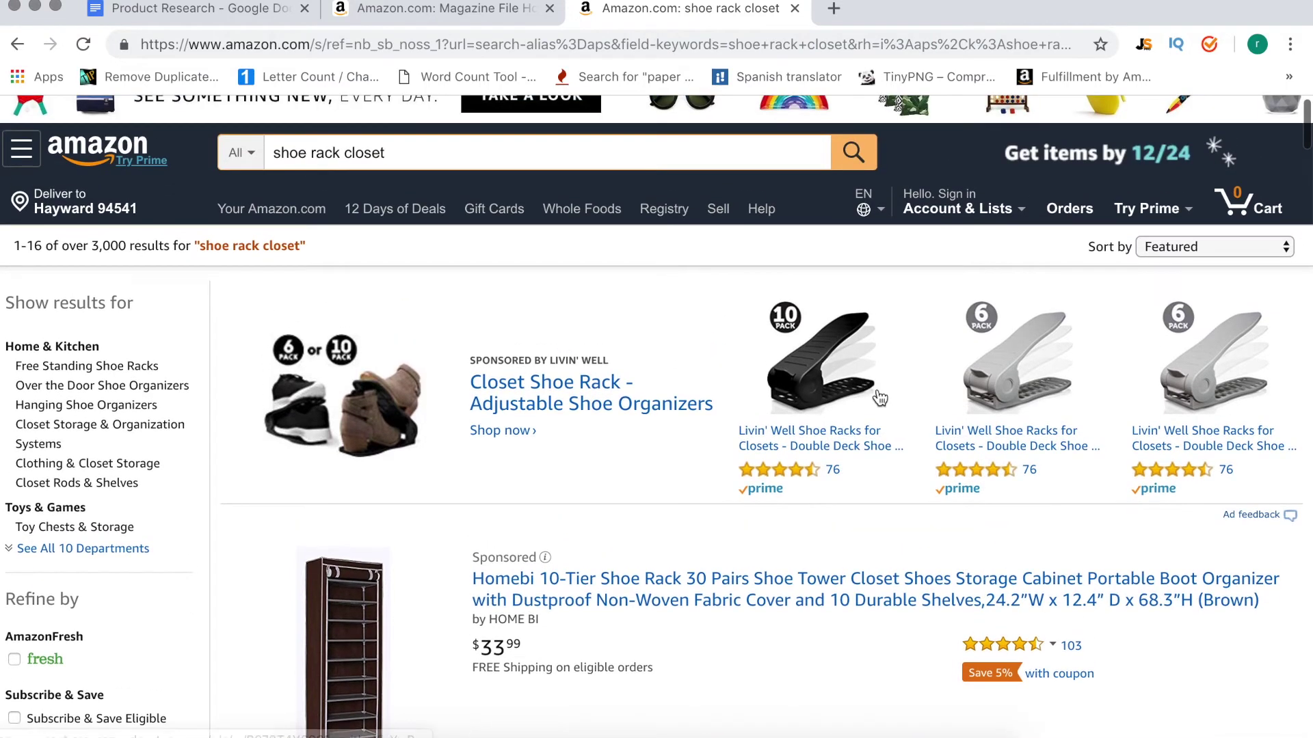
scroll(874, 428, down, 4)
scroll(877, 474, down, 2)
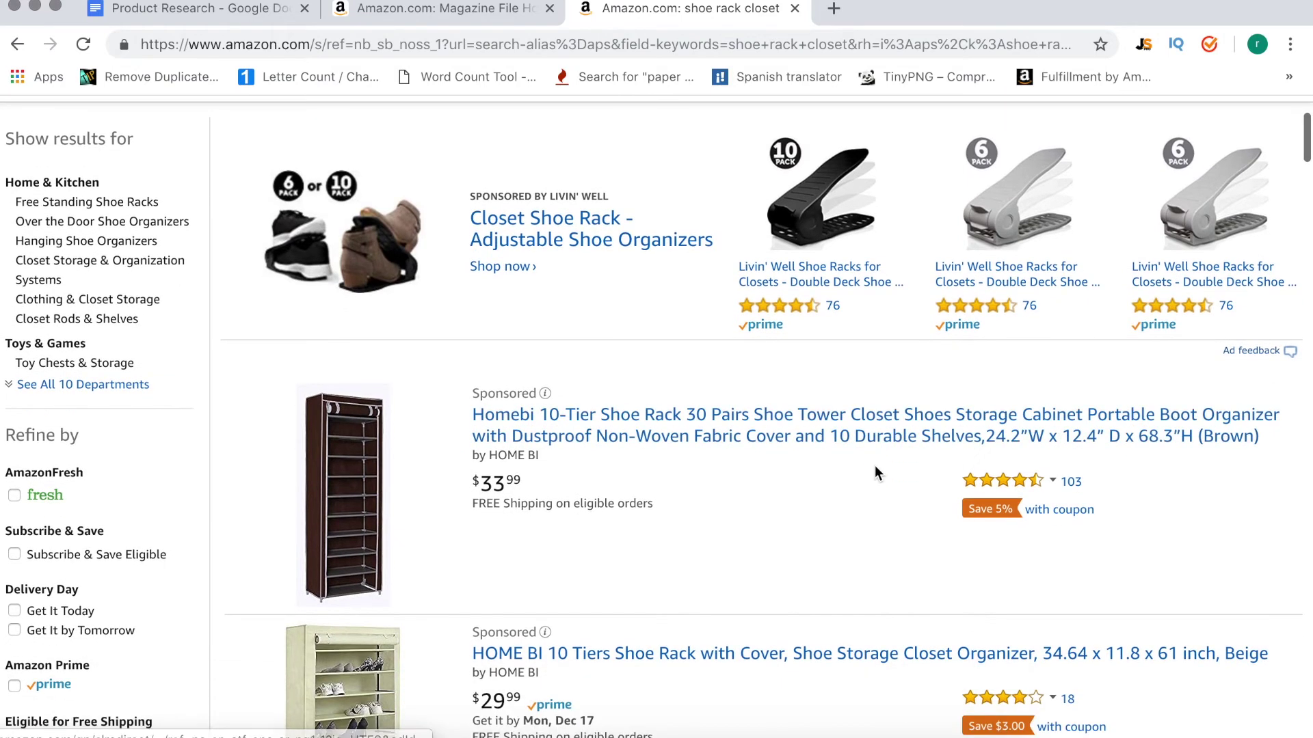
scroll(1022, 260, down, 3)
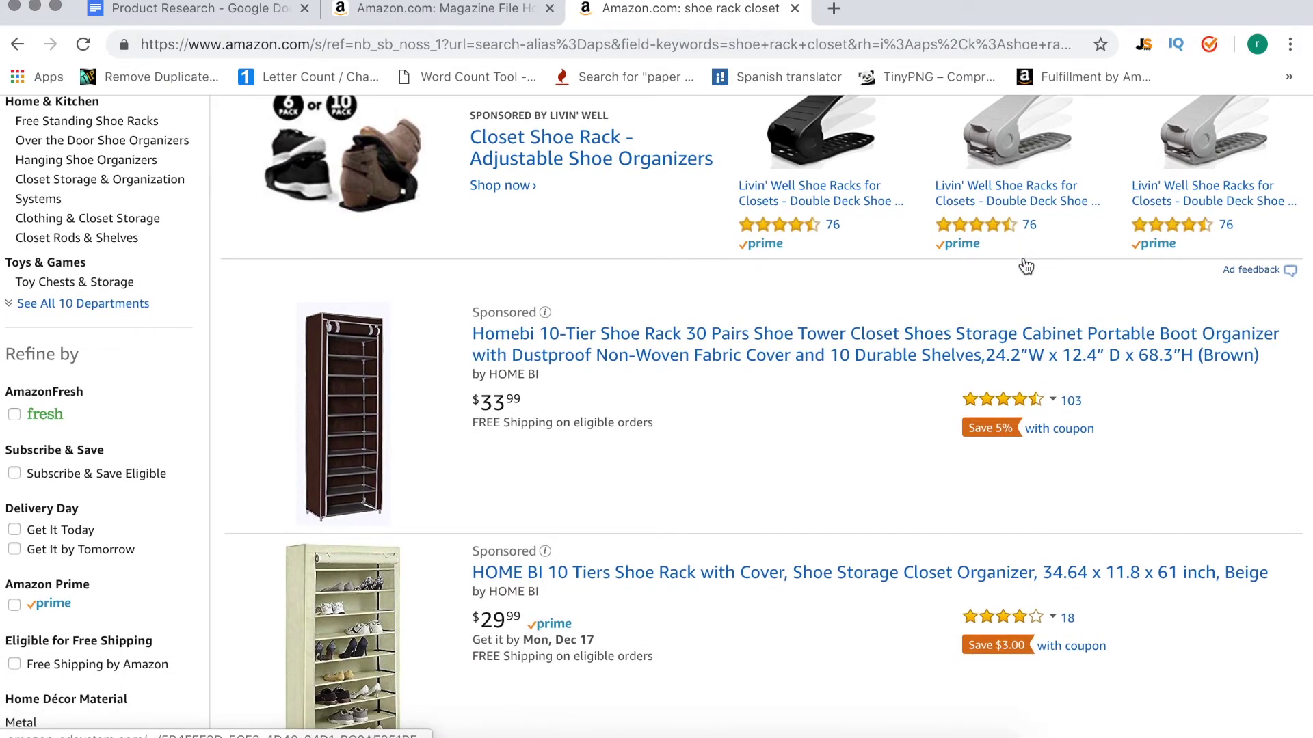
scroll(1026, 266, down, 3)
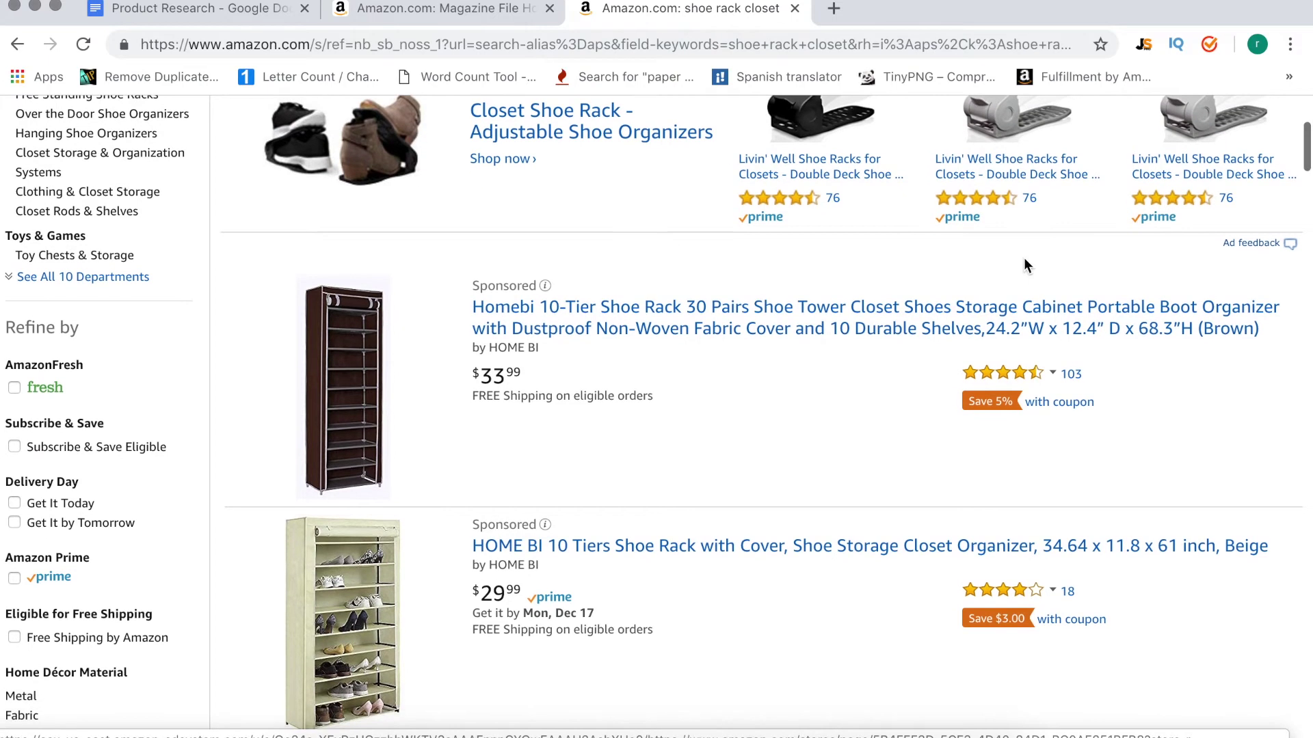
scroll(753, 301, down, 2)
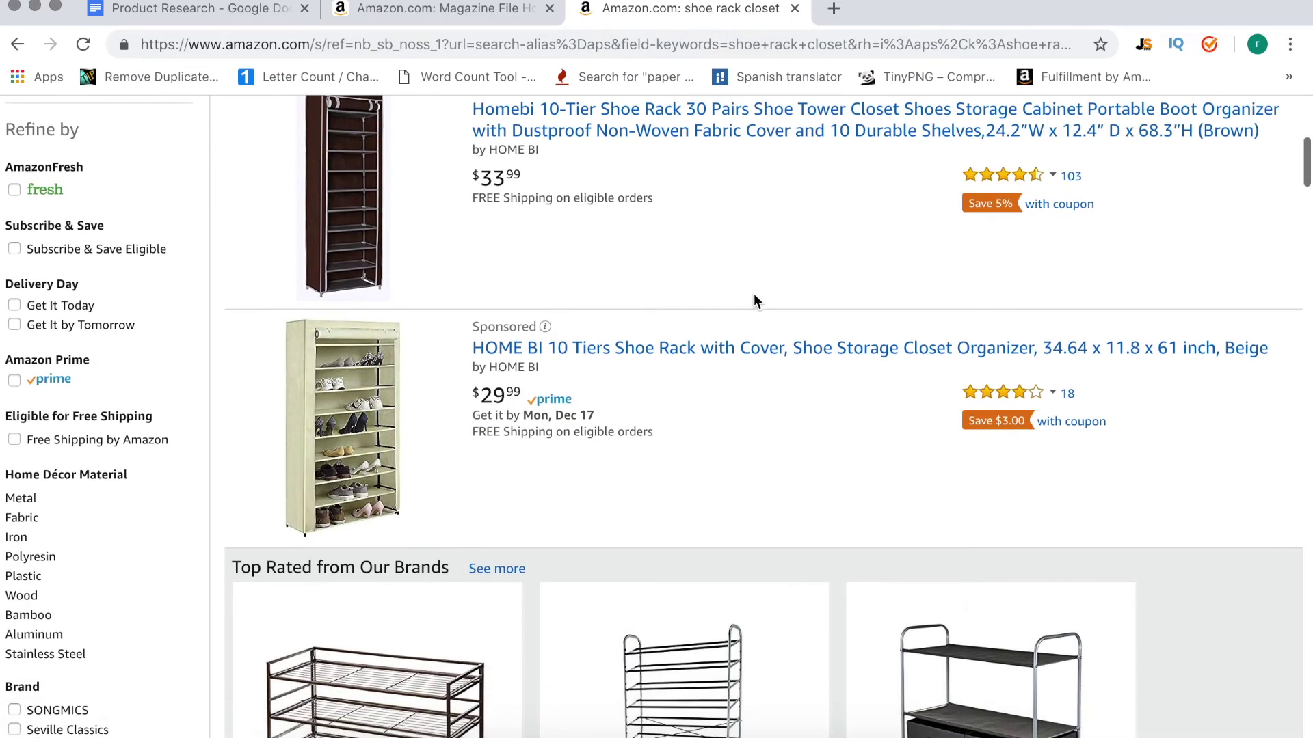
Analyze the shoe rack closet results with Jungle Scout and close its report.
scroll(753, 301, up, 10)
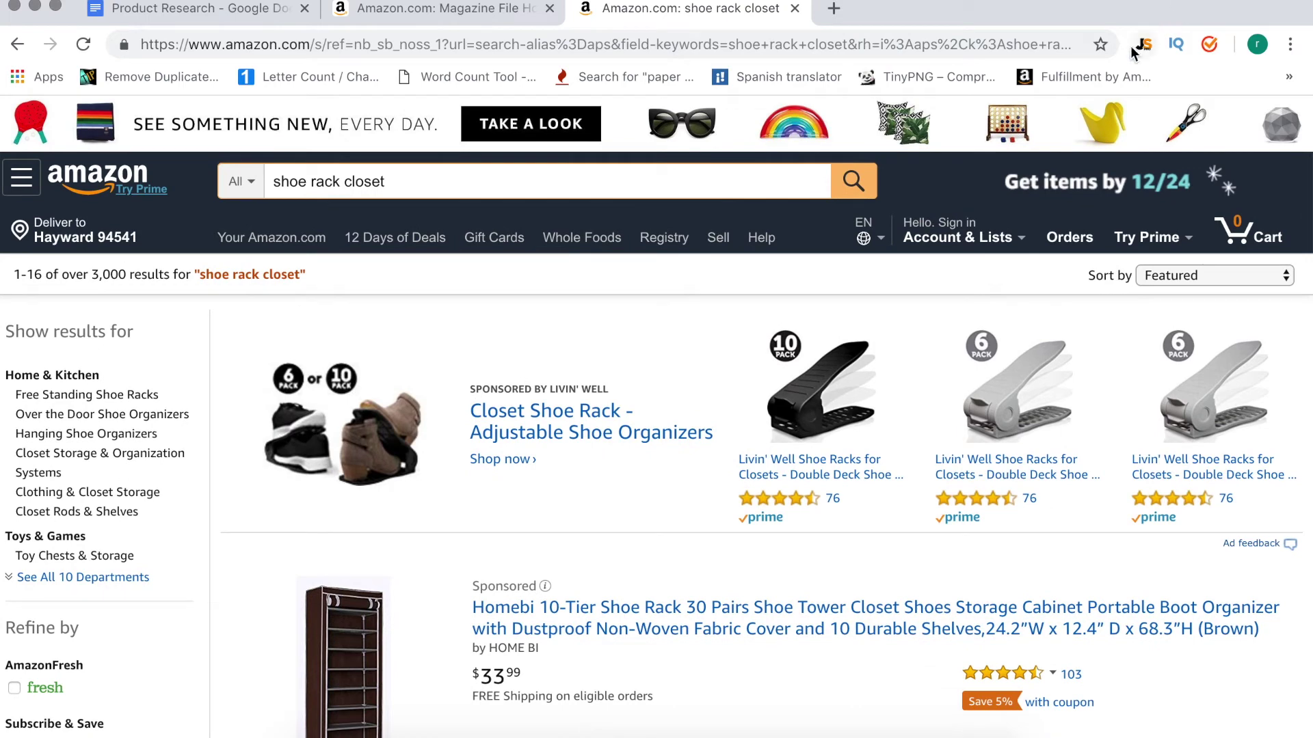
click(1143, 45)
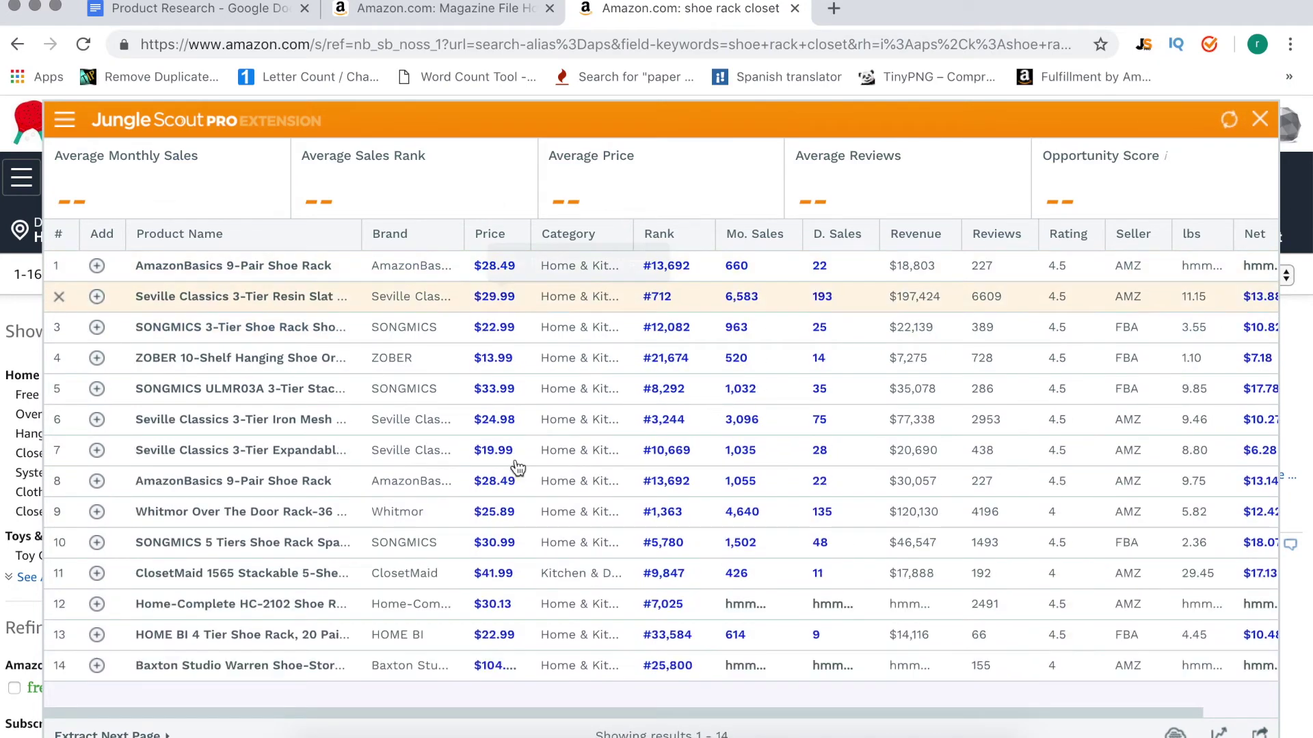
click(1260, 119)
Shorten the search entry to "shoe", add "slo" and search for the suggested term "shoe slots organizer".
click(405, 173)
key(BackSpace)
key(BackSpace)
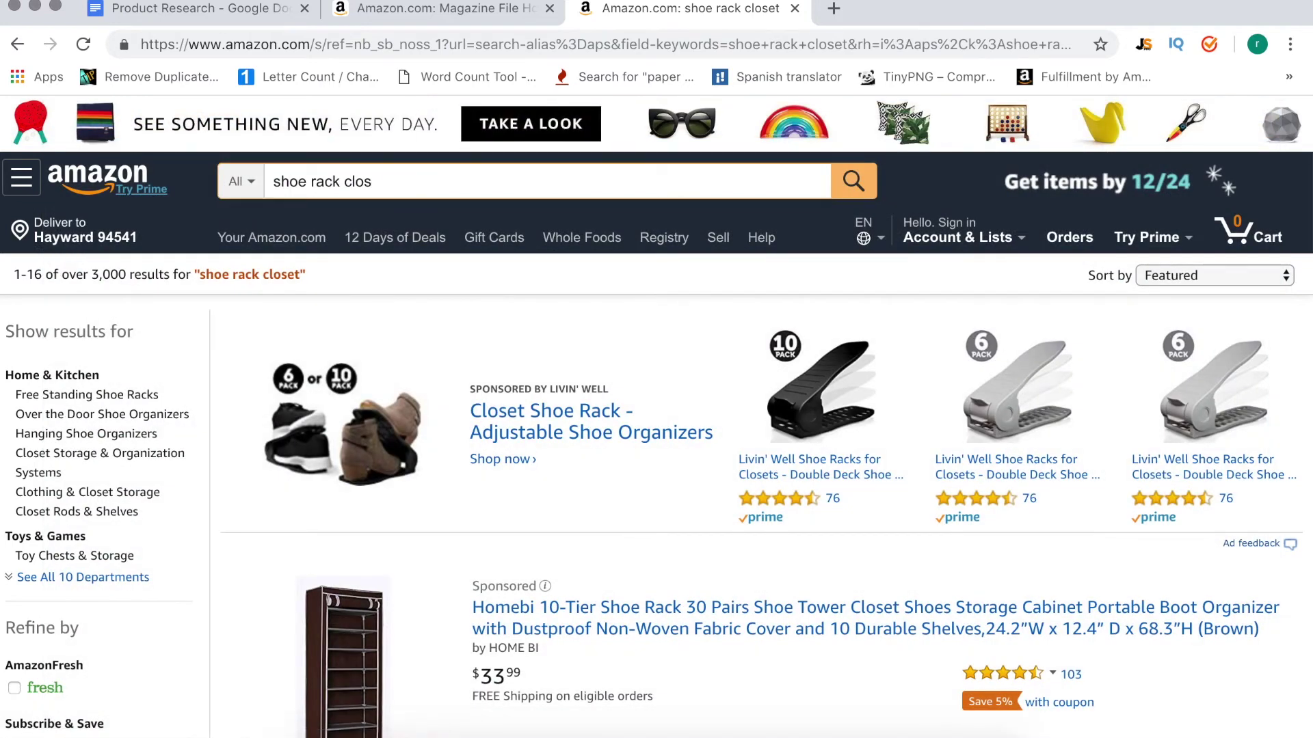
key(BackSpace)
key(BackSpace)
key(BackSpace)
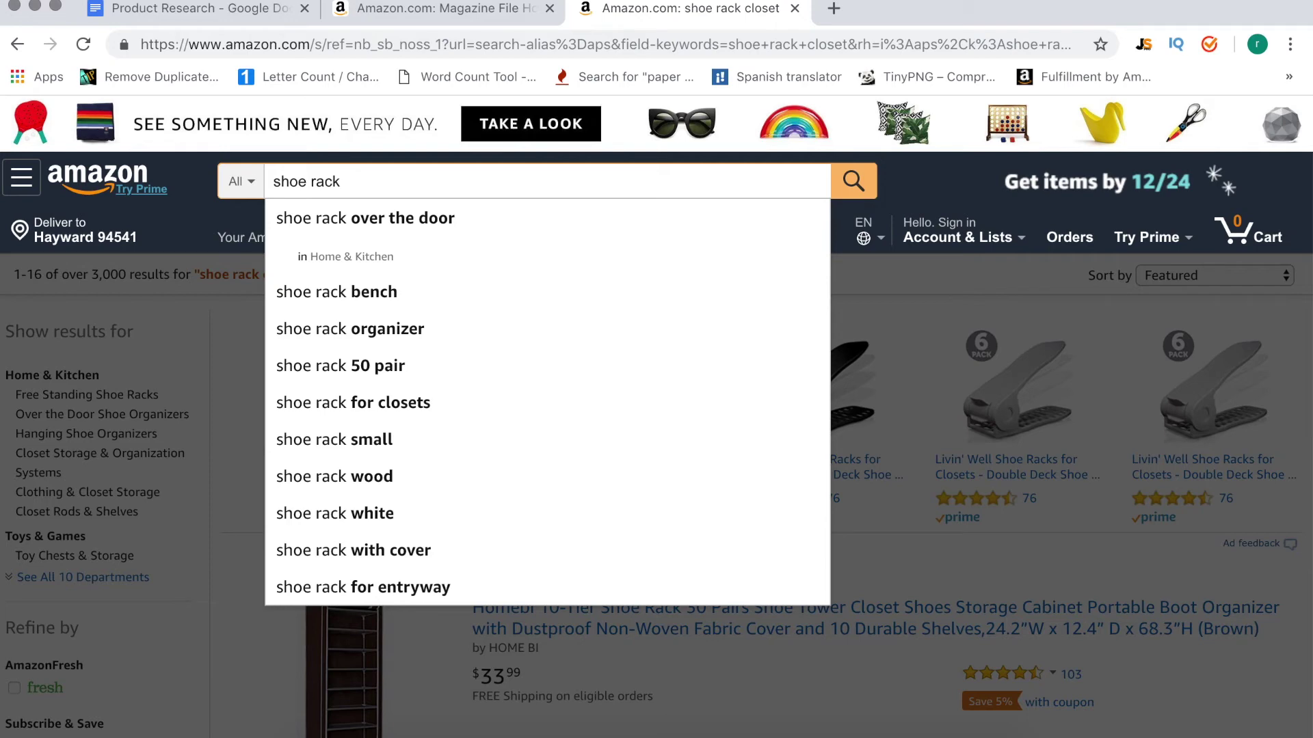
key(BackSpace)
key(BackSpace)
key(BackSpace)
key(BackSpace)
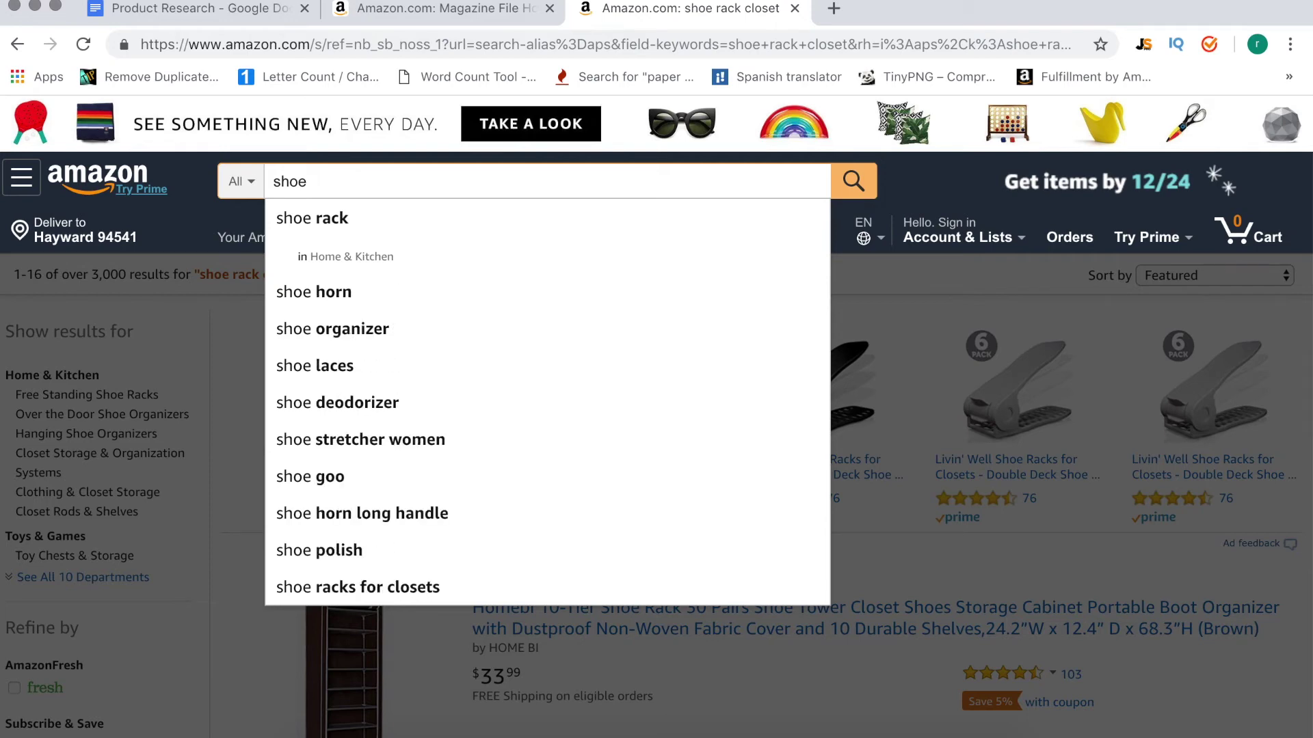
text(slo)
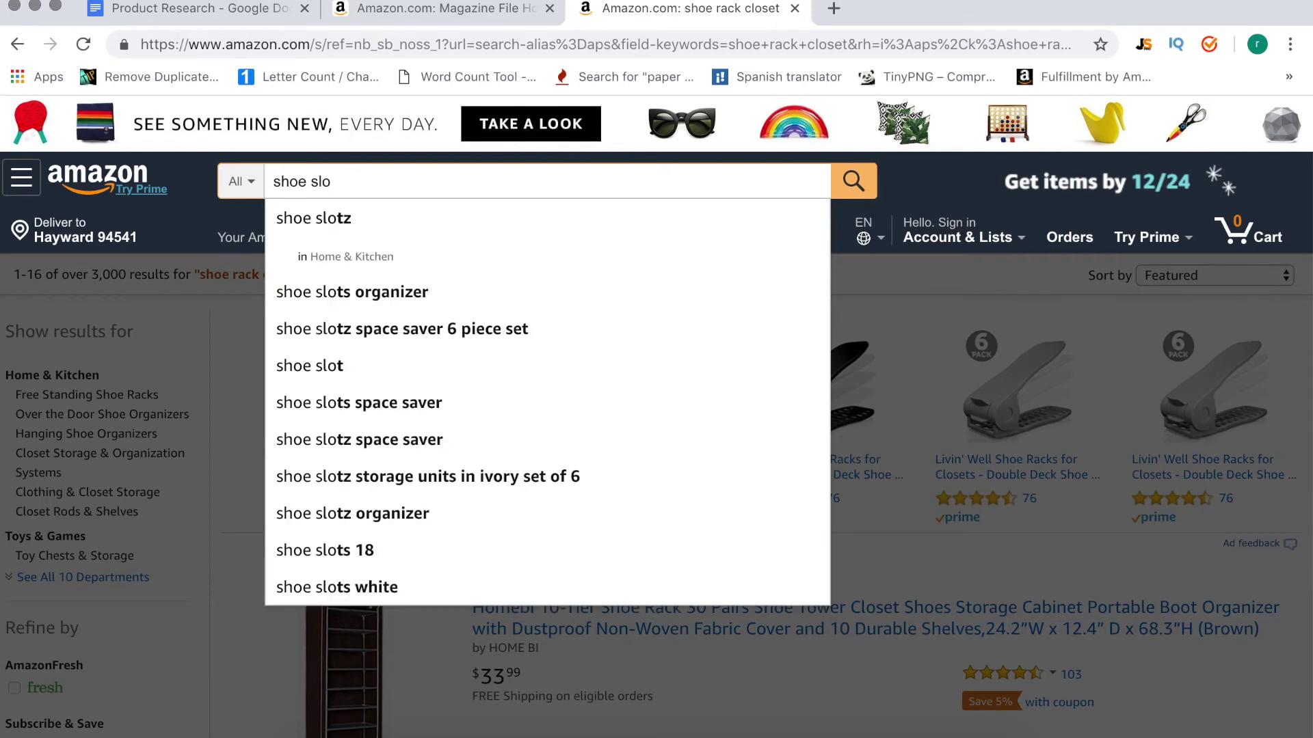
click(430, 298)
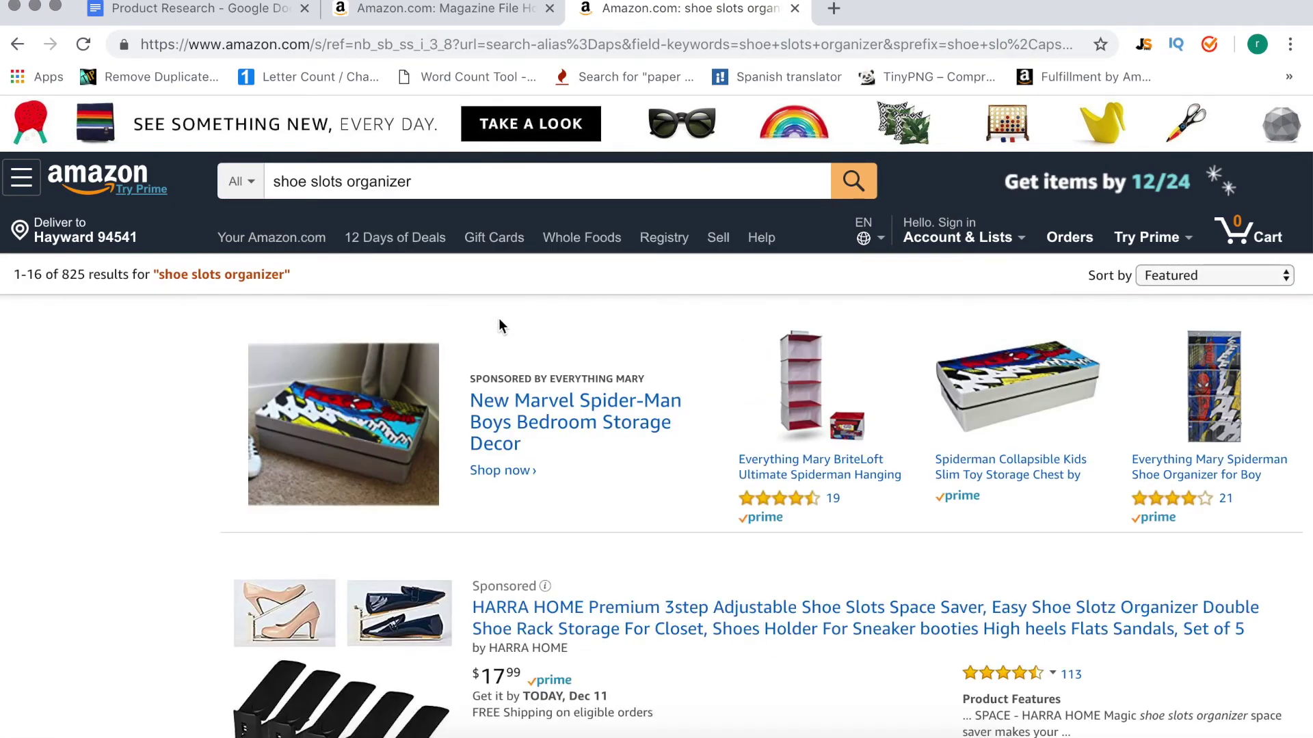
Look through the shoe slots organizer results, comparing the listings' pack sizes, prices and review counts.
scroll(576, 362, down, 10)
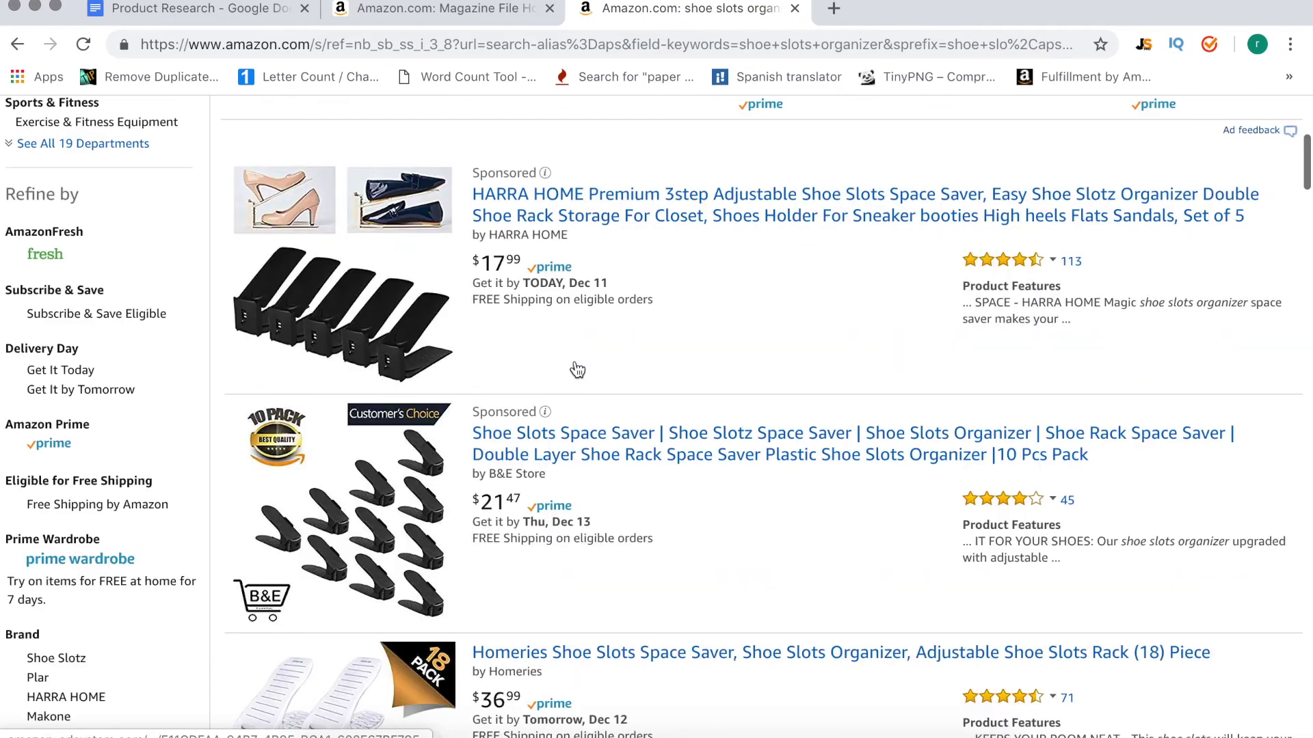
scroll(576, 363, down, 3)
scroll(576, 362, up, 6)
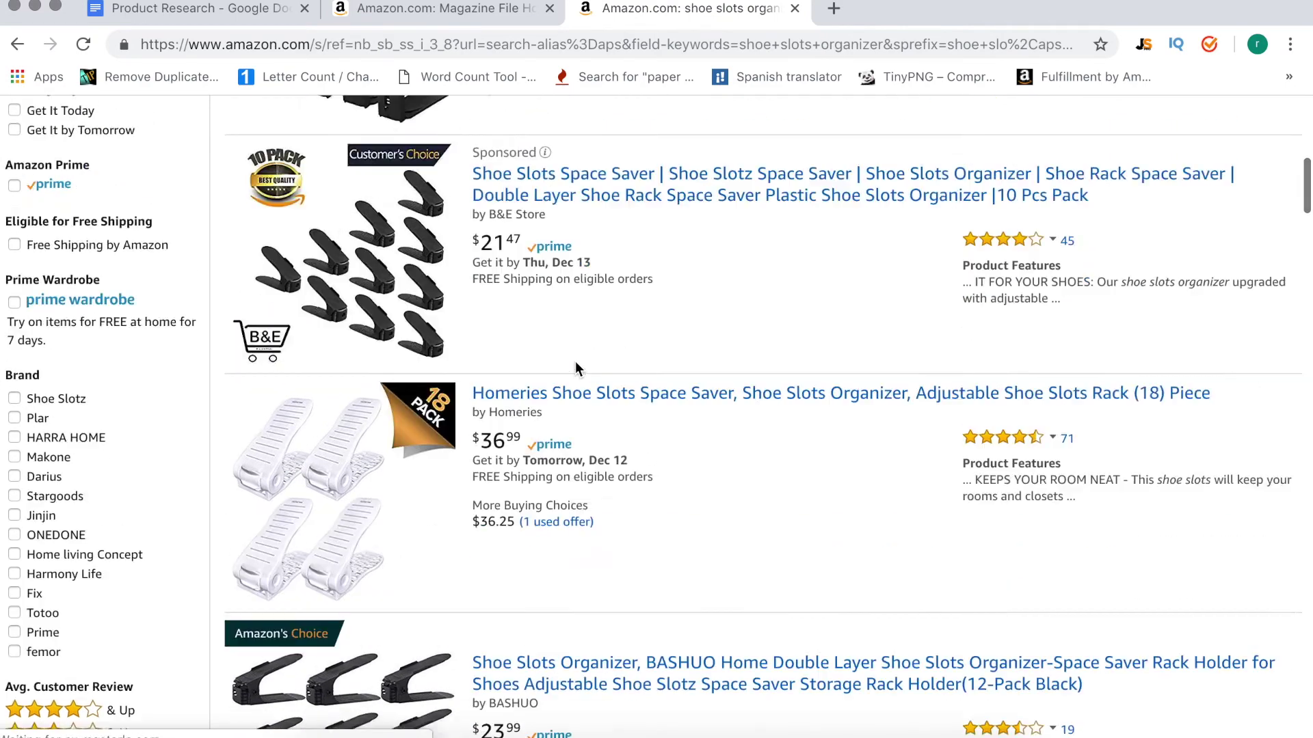
scroll(576, 361, up, 4)
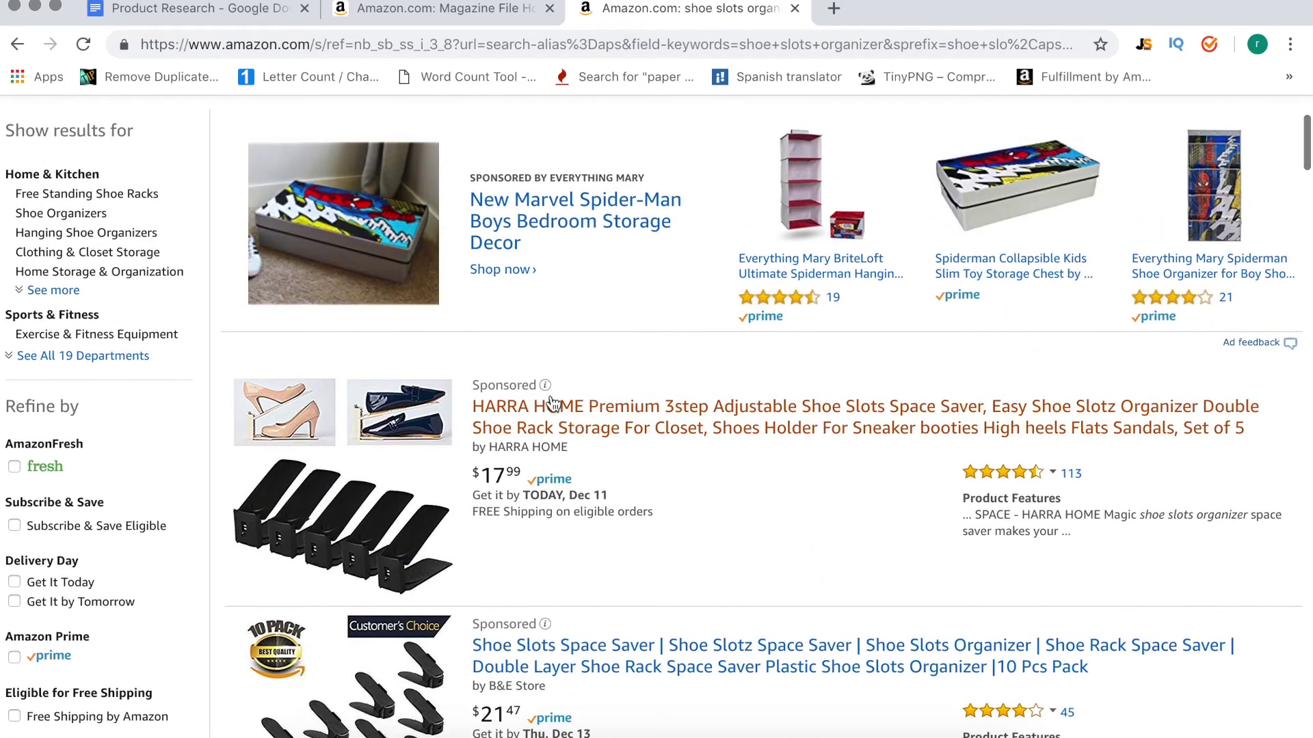
scroll(556, 617, down, 2)
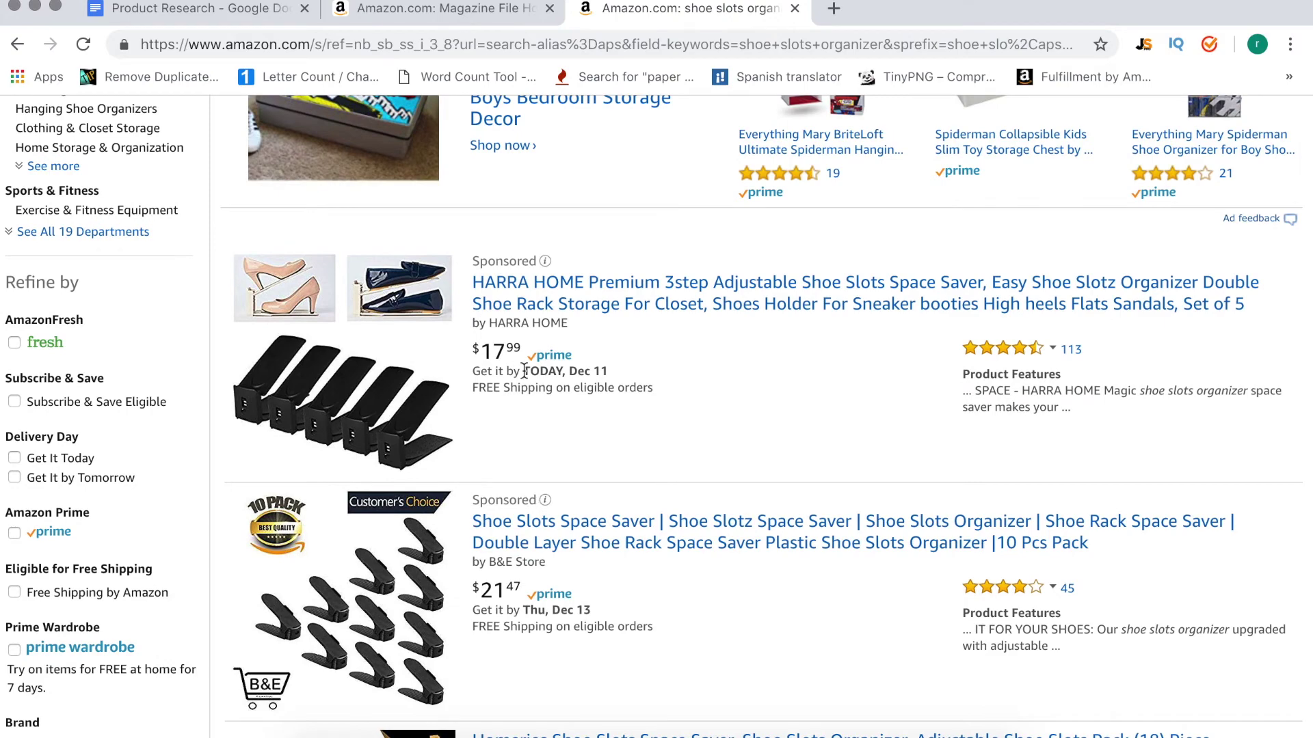
scroll(522, 428, down, 5)
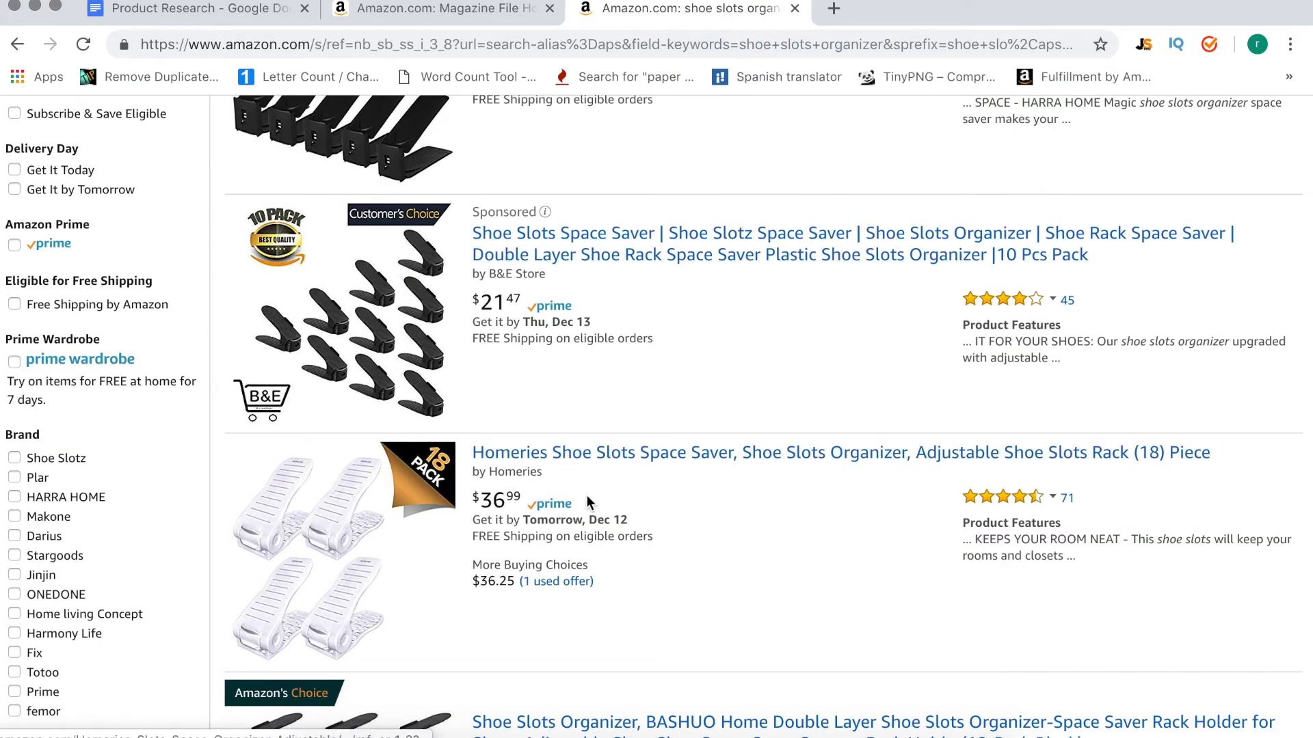
scroll(777, 531, down, 4)
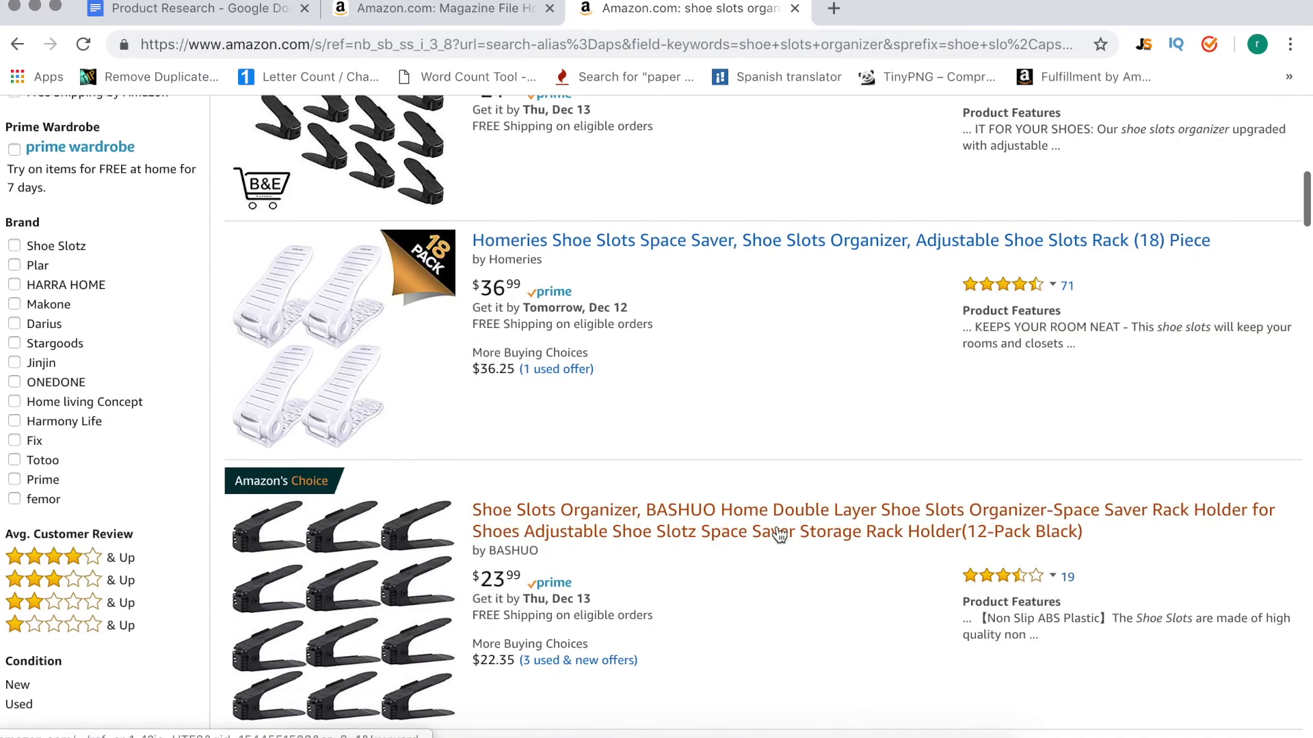
scroll(764, 388, down, 4)
scroll(764, 396, down, 1)
scroll(766, 395, down, 2)
scroll(764, 395, down, 2)
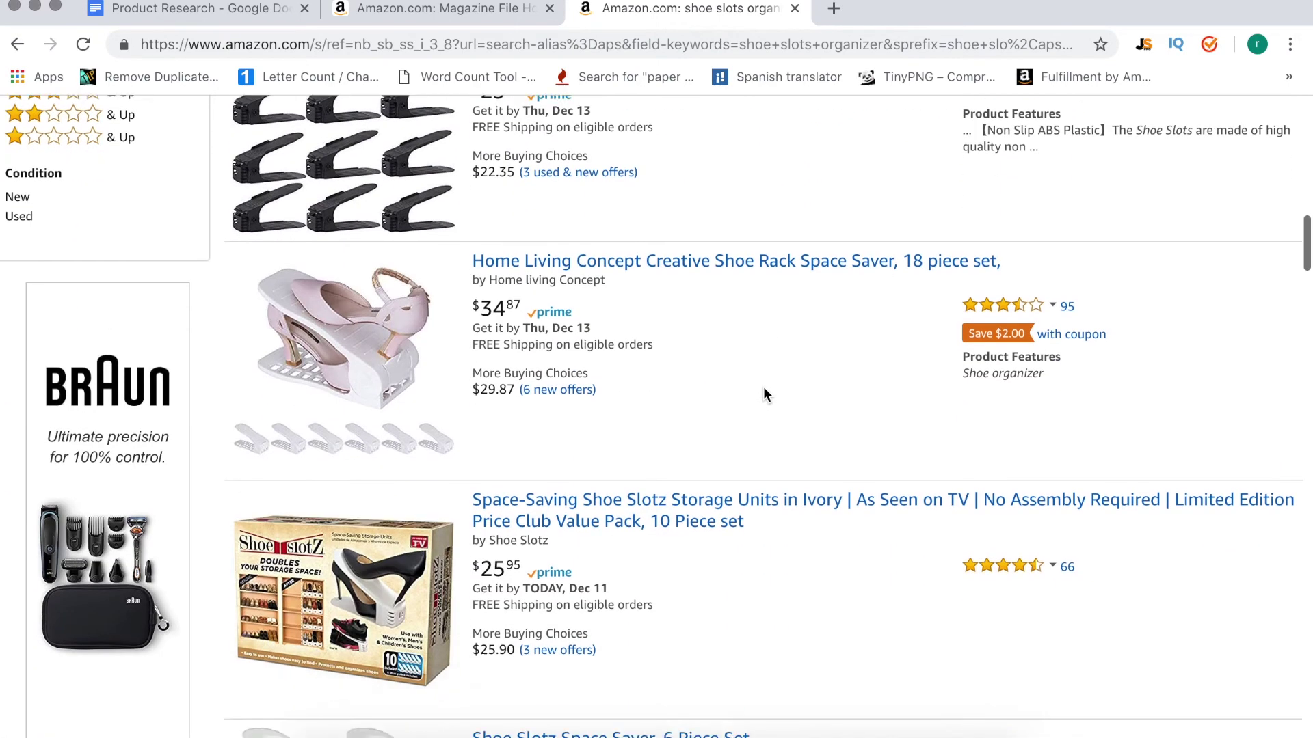
Analyze the shoe slots organizer results with Jungle Scout and review the products' sales, revenue, review and rank figures.
scroll(764, 394, up, 15)
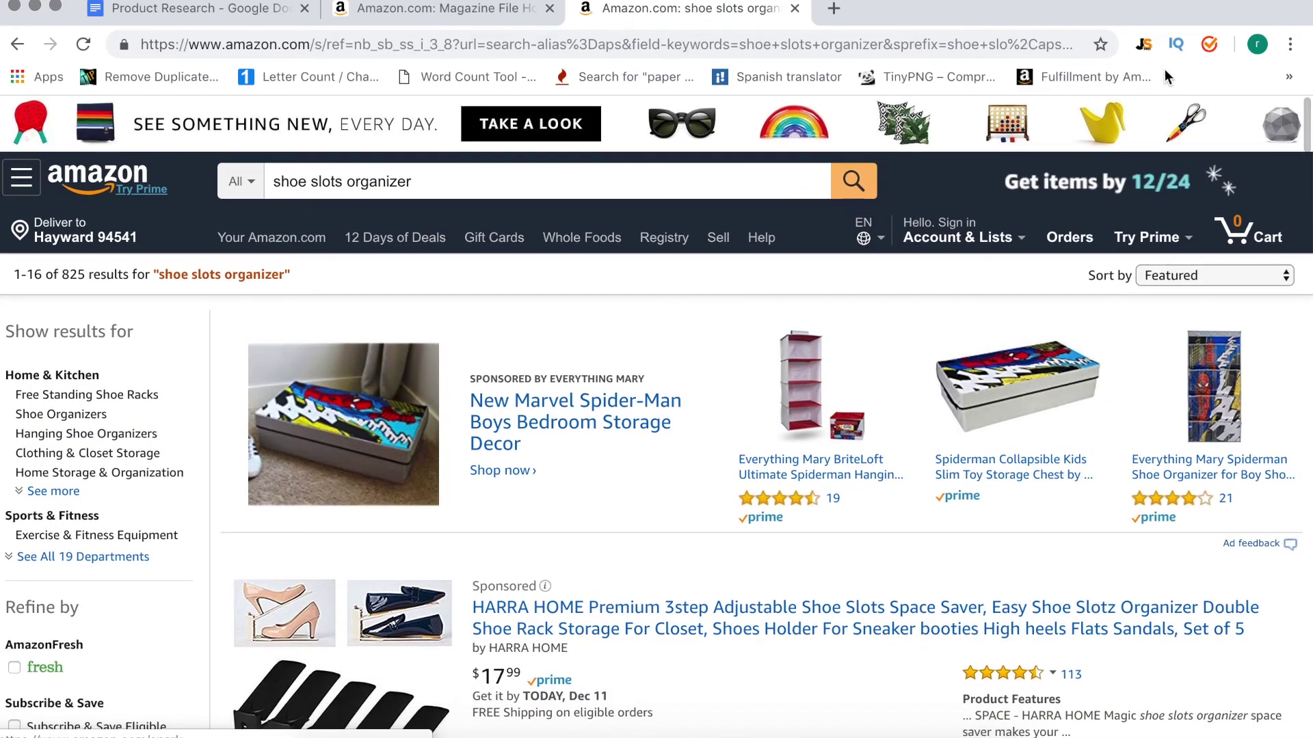
click(1154, 44)
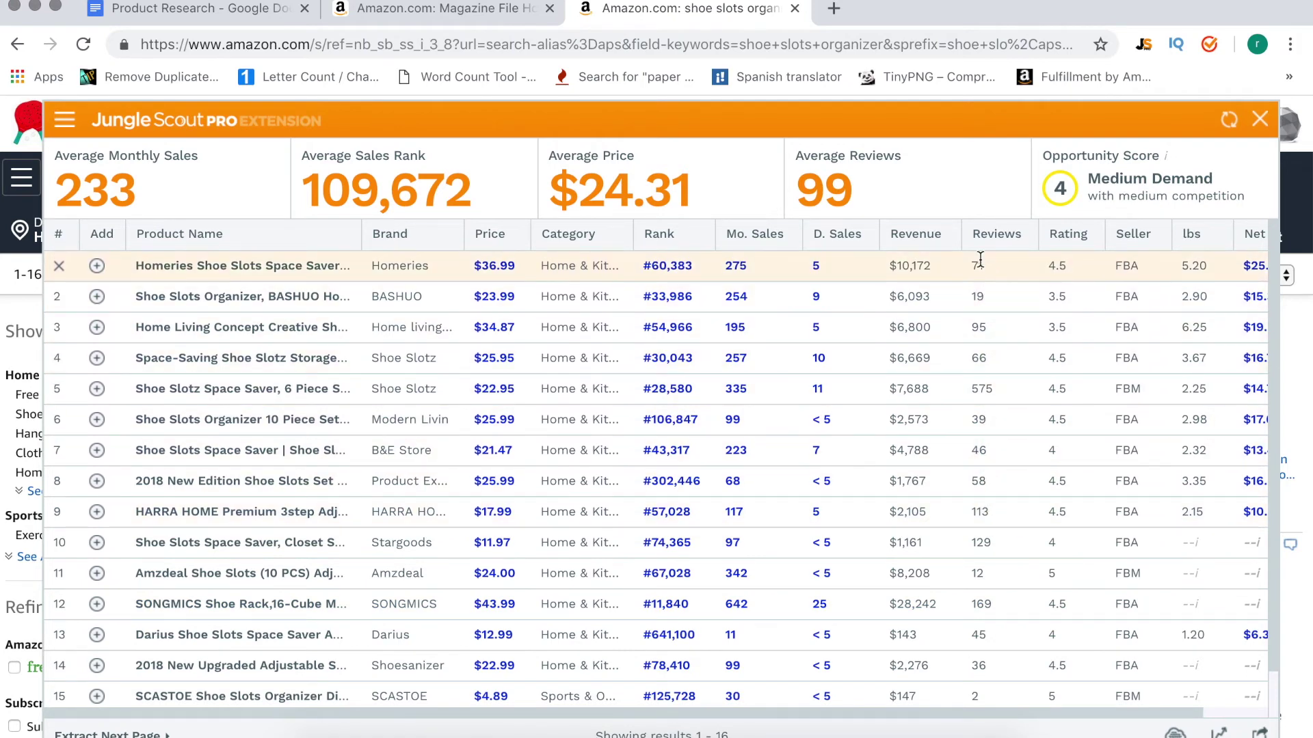
scroll(1003, 431, down, 1)
scroll(1002, 431, up, 1)
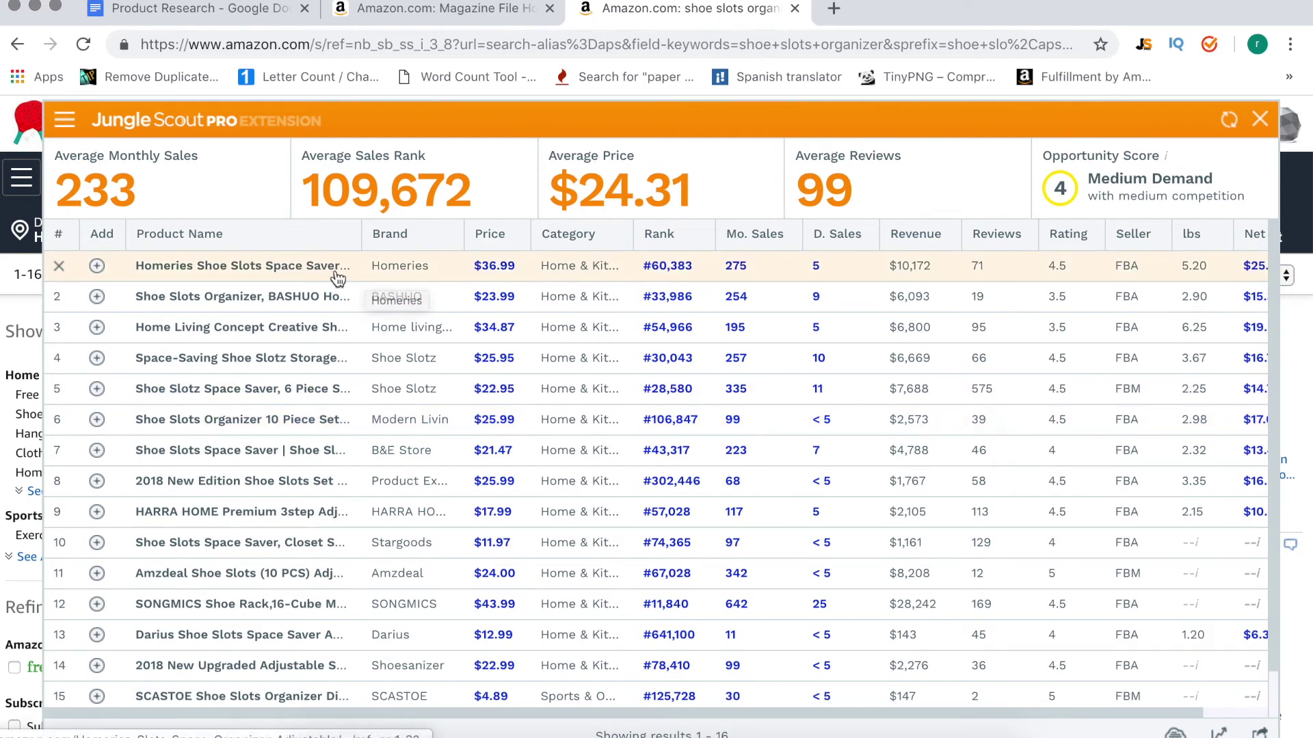
mouse_move(338, 277)
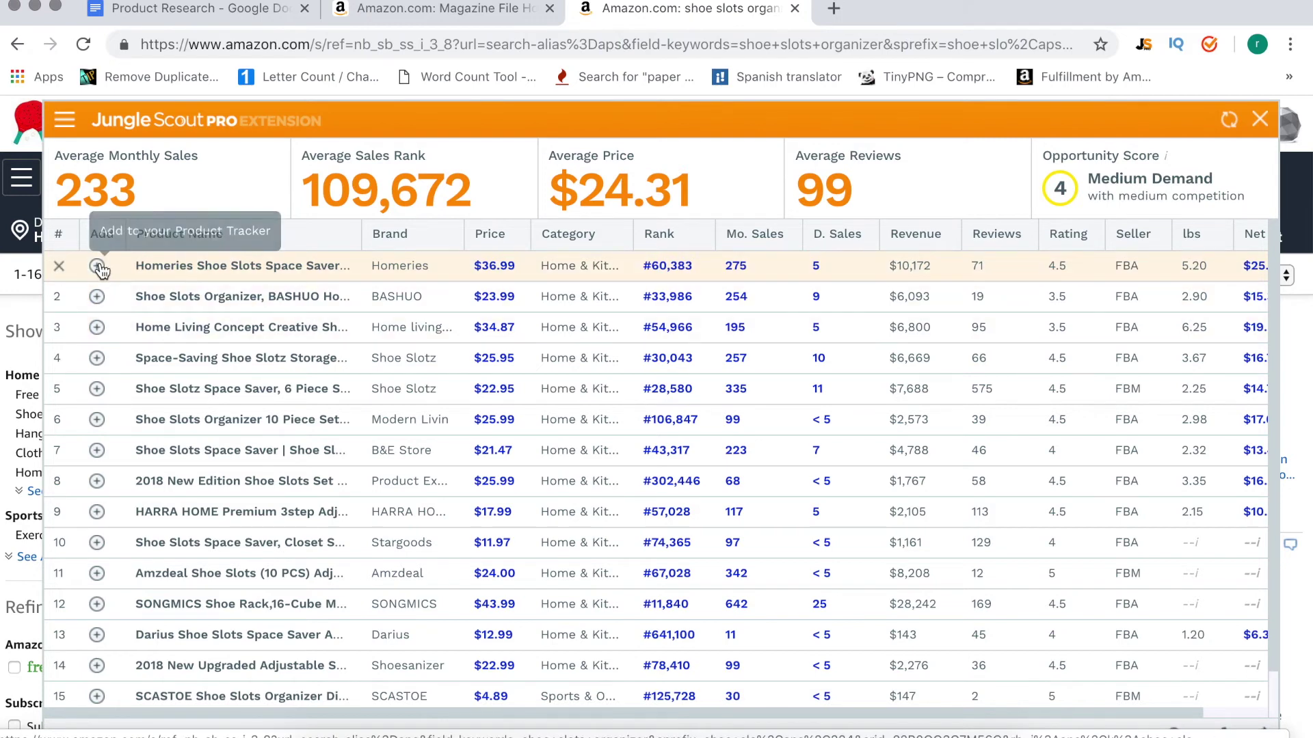
mouse_move(233, 312)
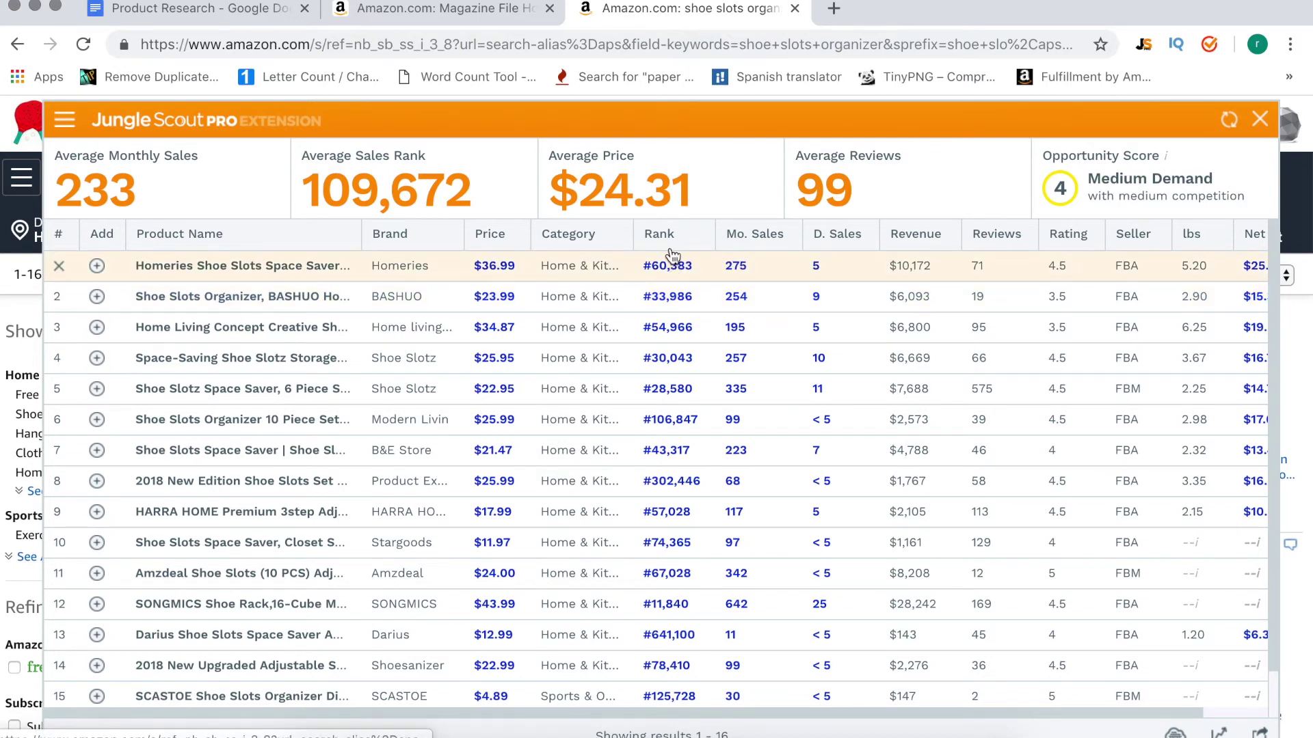
mouse_move(672, 256)
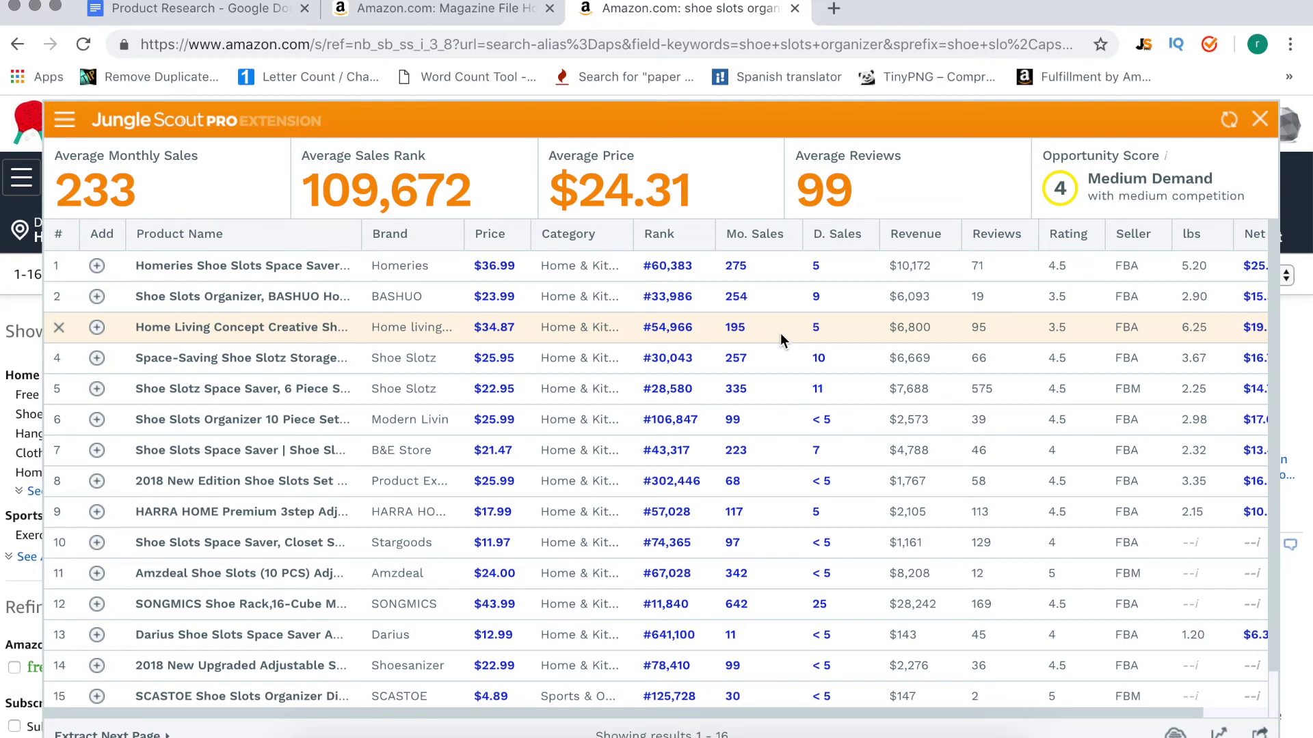
Check the sales rank histories of the BASHUO 12-pack, the Homeries 18-piece and the Home Living Concept 18-piece organizers.
click(673, 297)
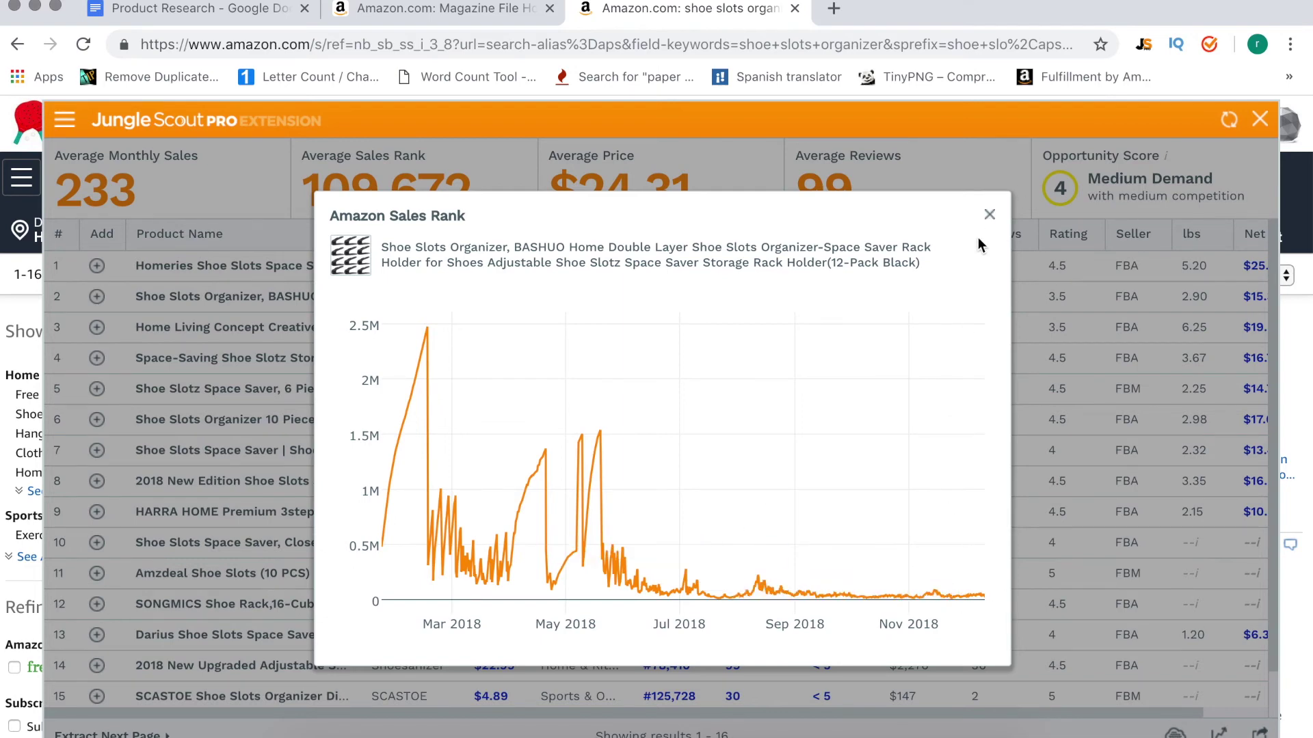
click(990, 214)
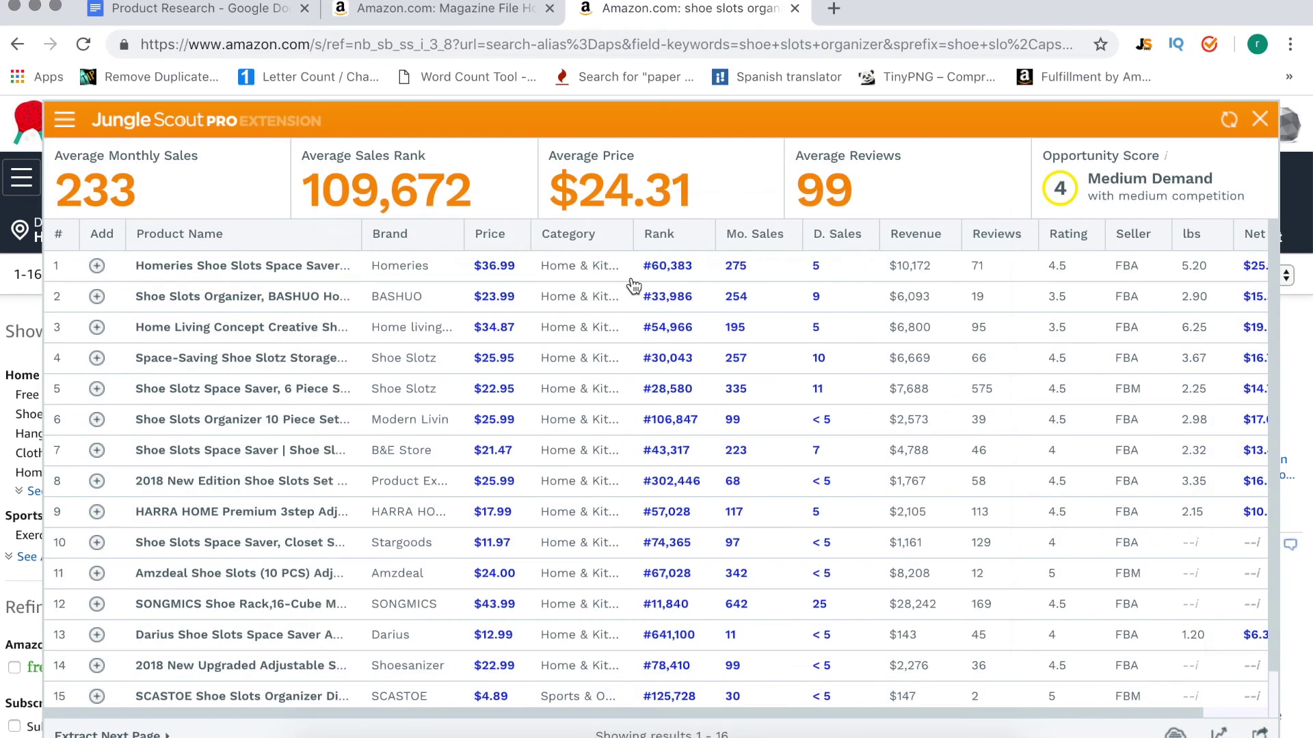
click(680, 272)
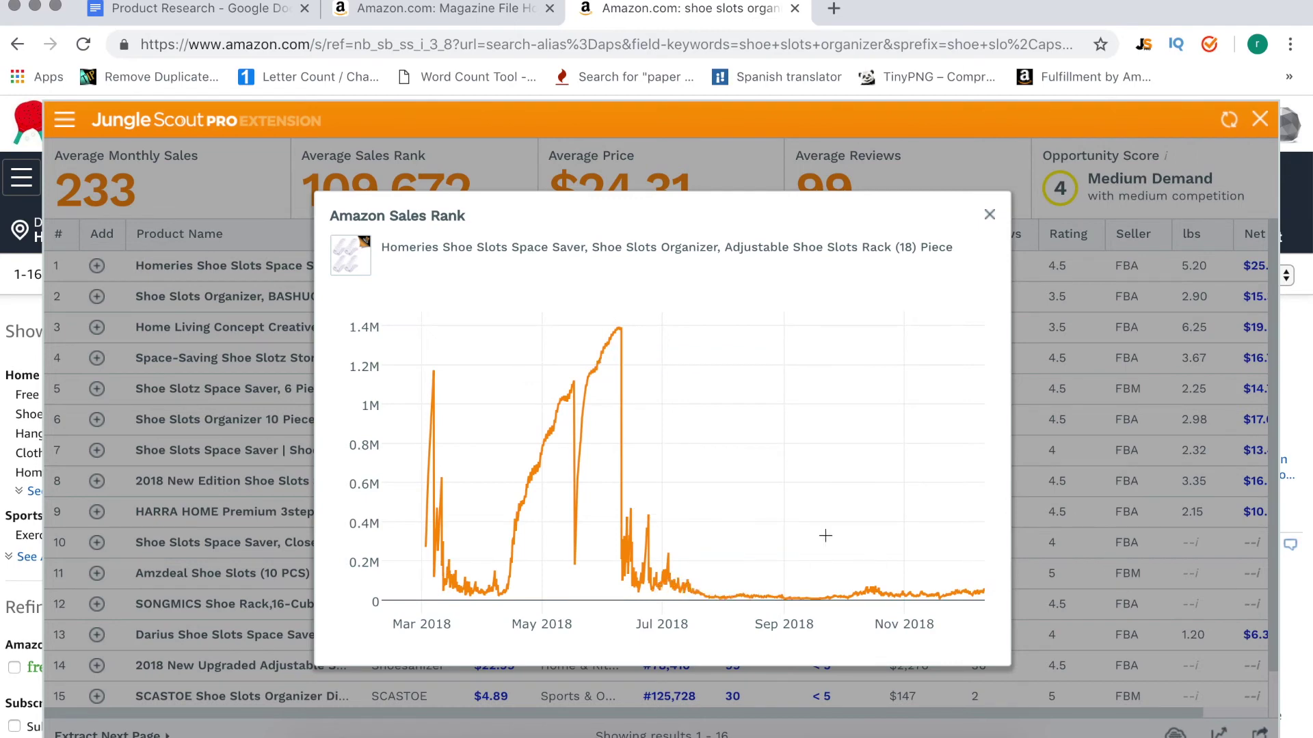
click(990, 215)
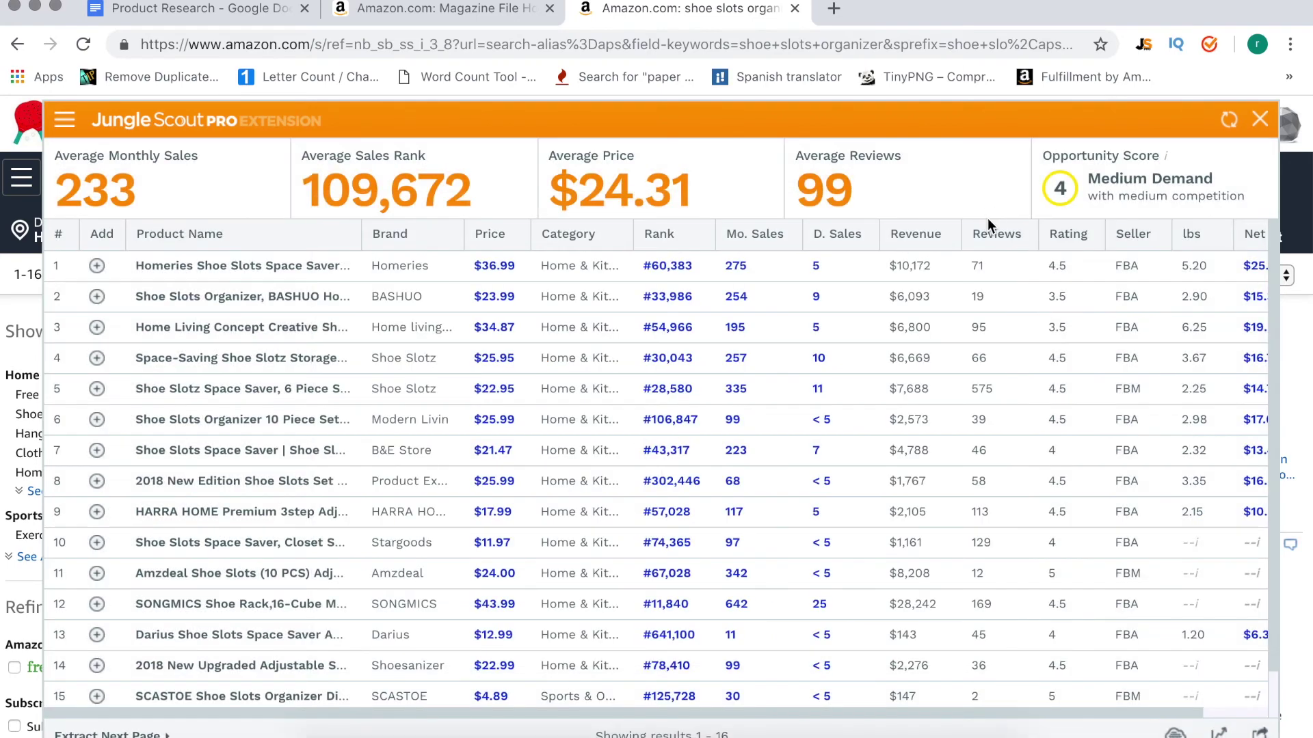
click(668, 328)
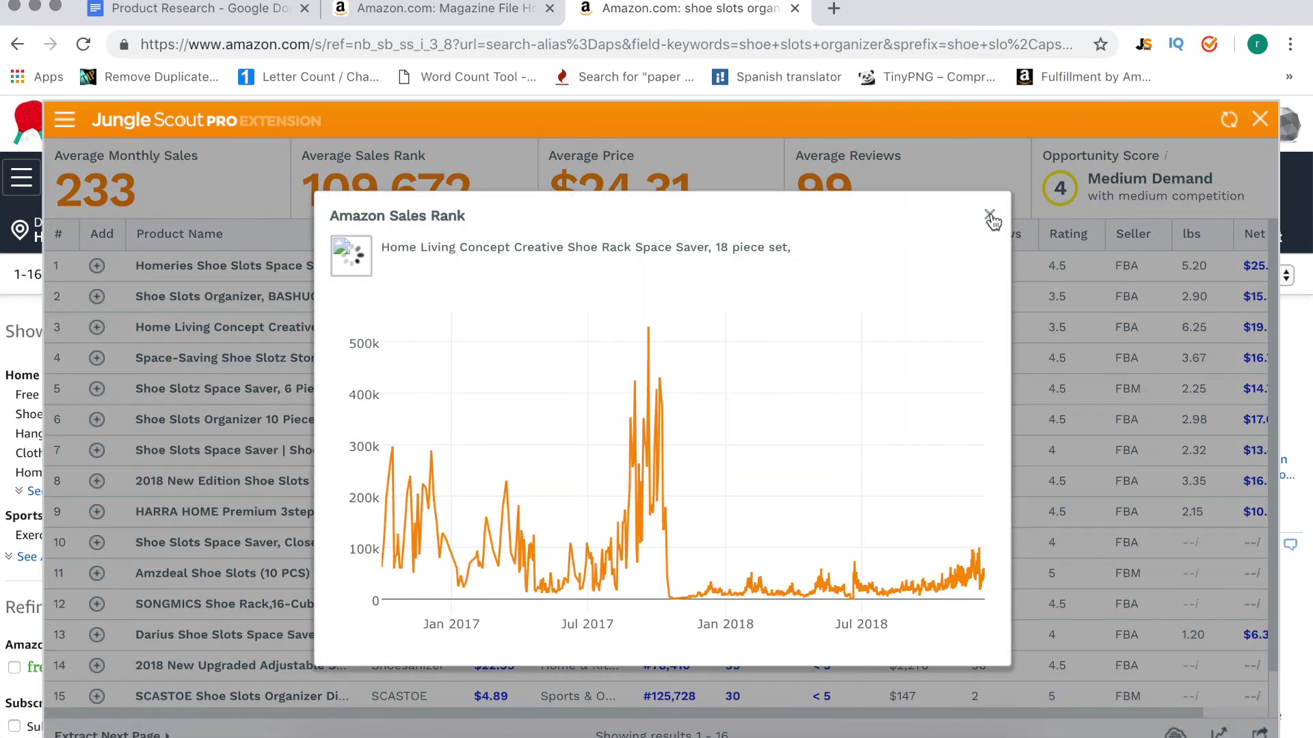
click(990, 216)
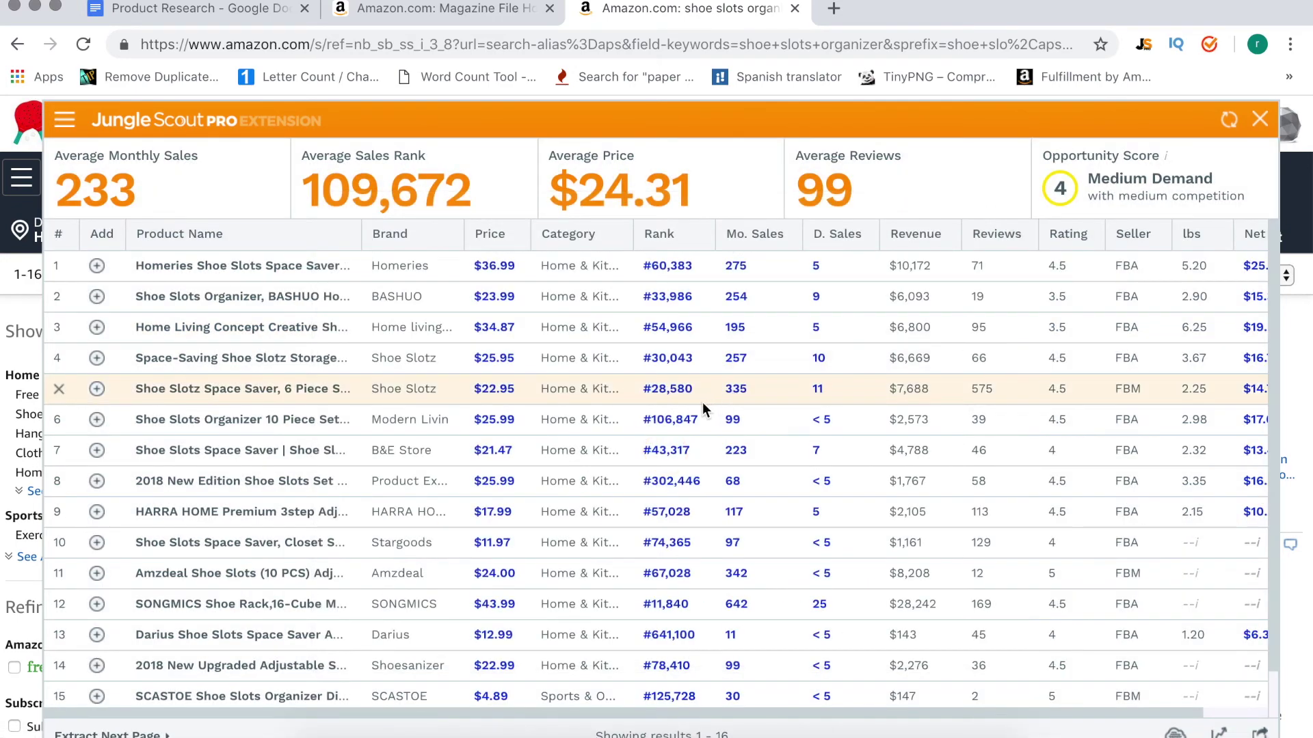
Check the sales rank histories of the ivory Shoe Slotz, Modern Livin and B&E Store 10-piece sets.
click(673, 360)
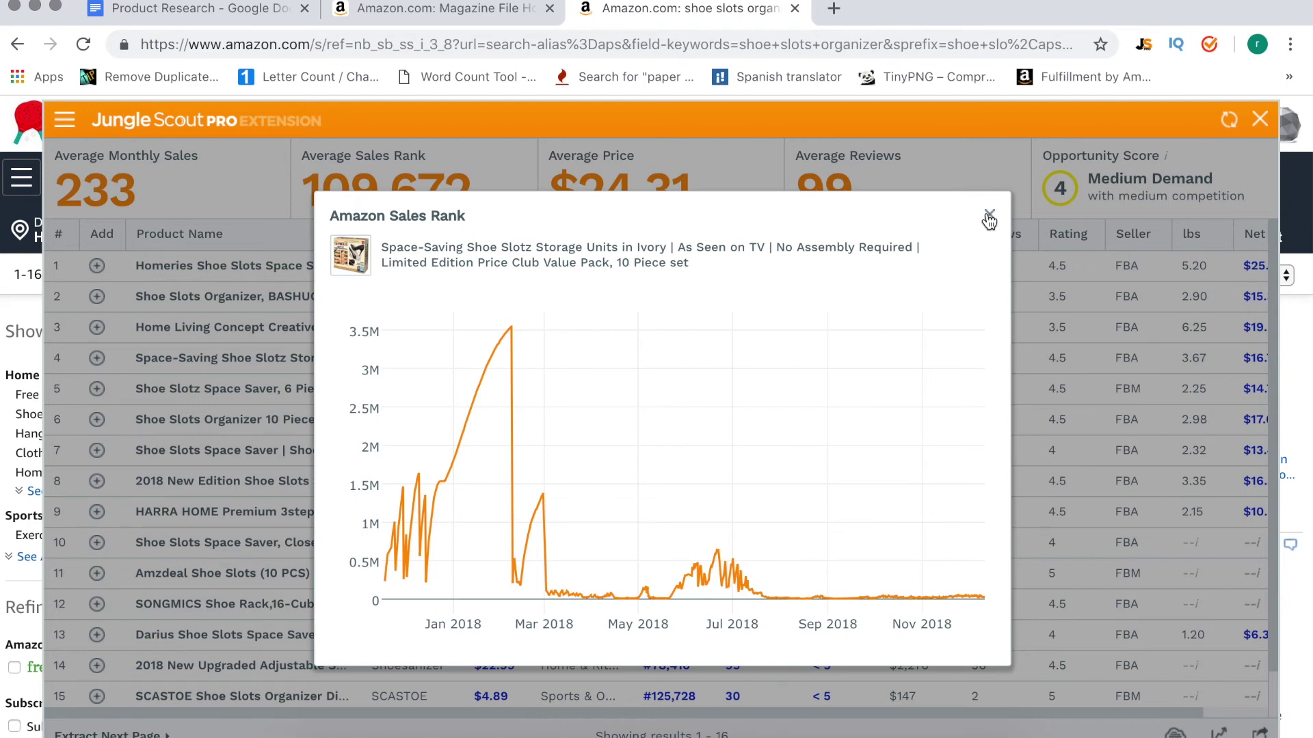
click(990, 218)
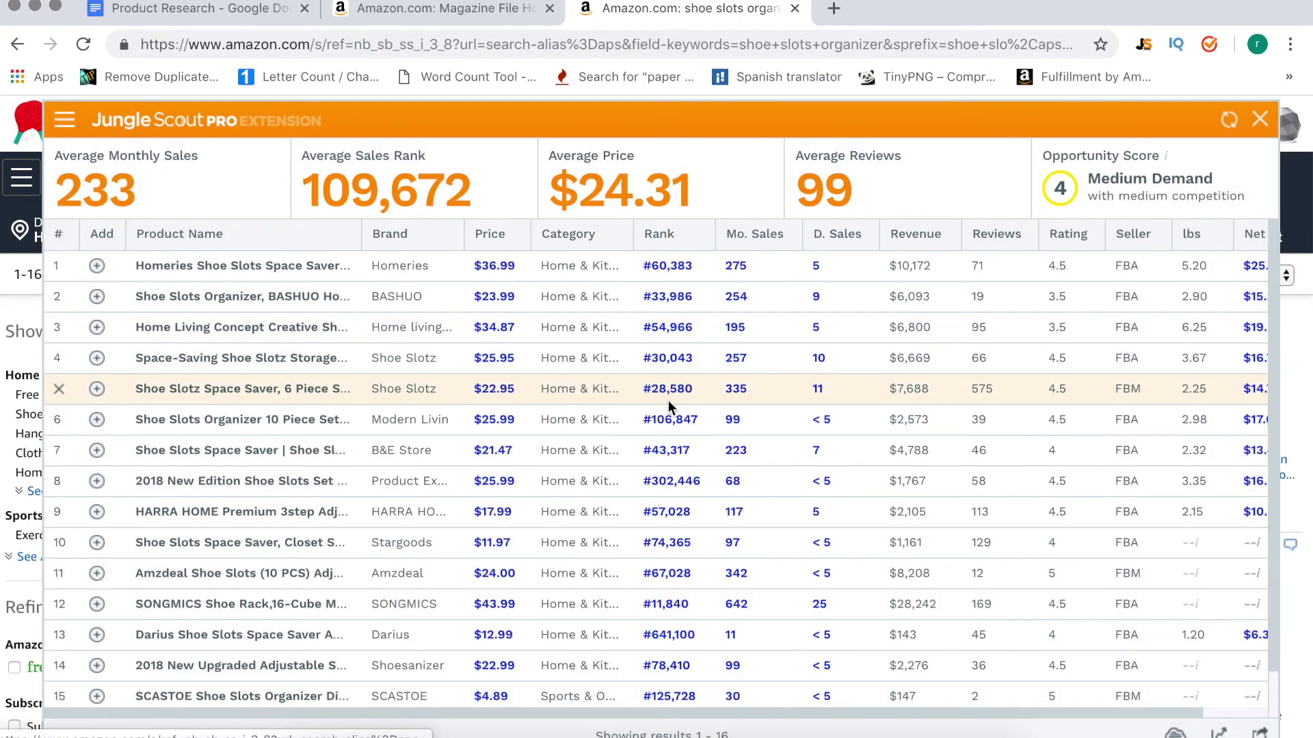
click(668, 421)
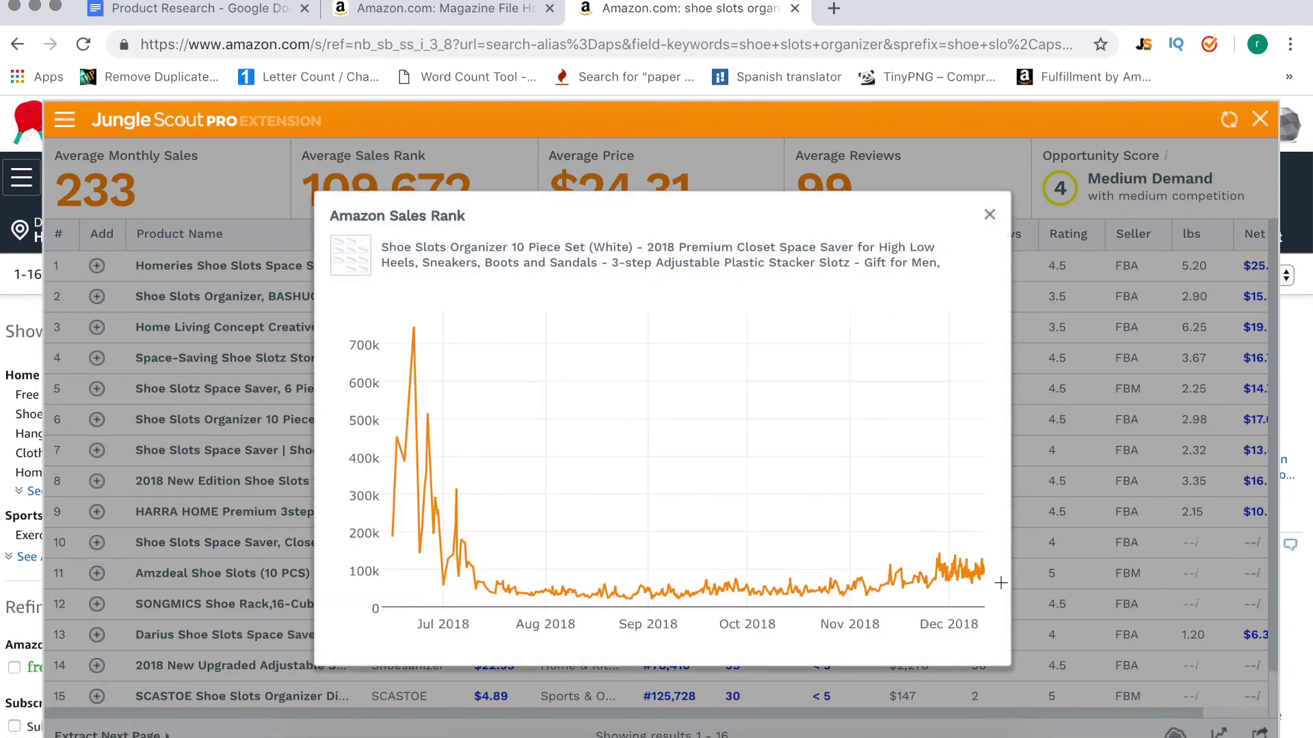
click(989, 216)
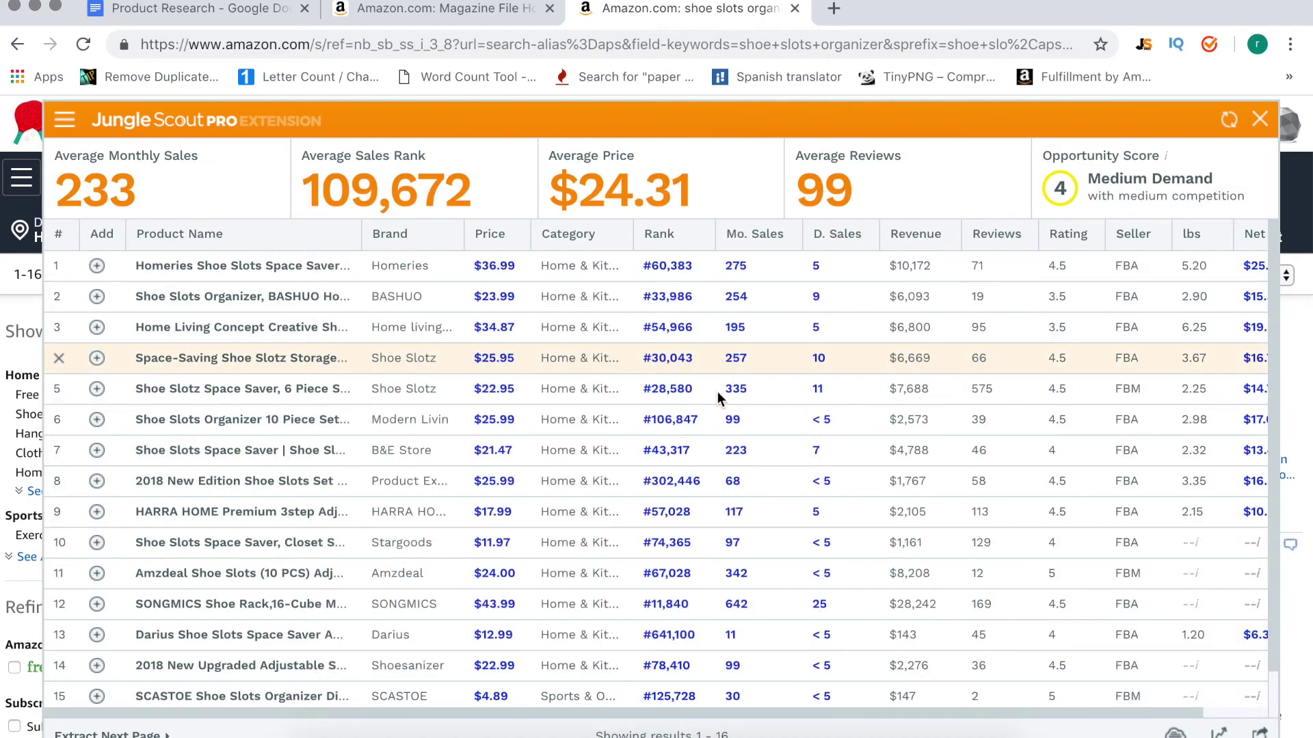
click(668, 453)
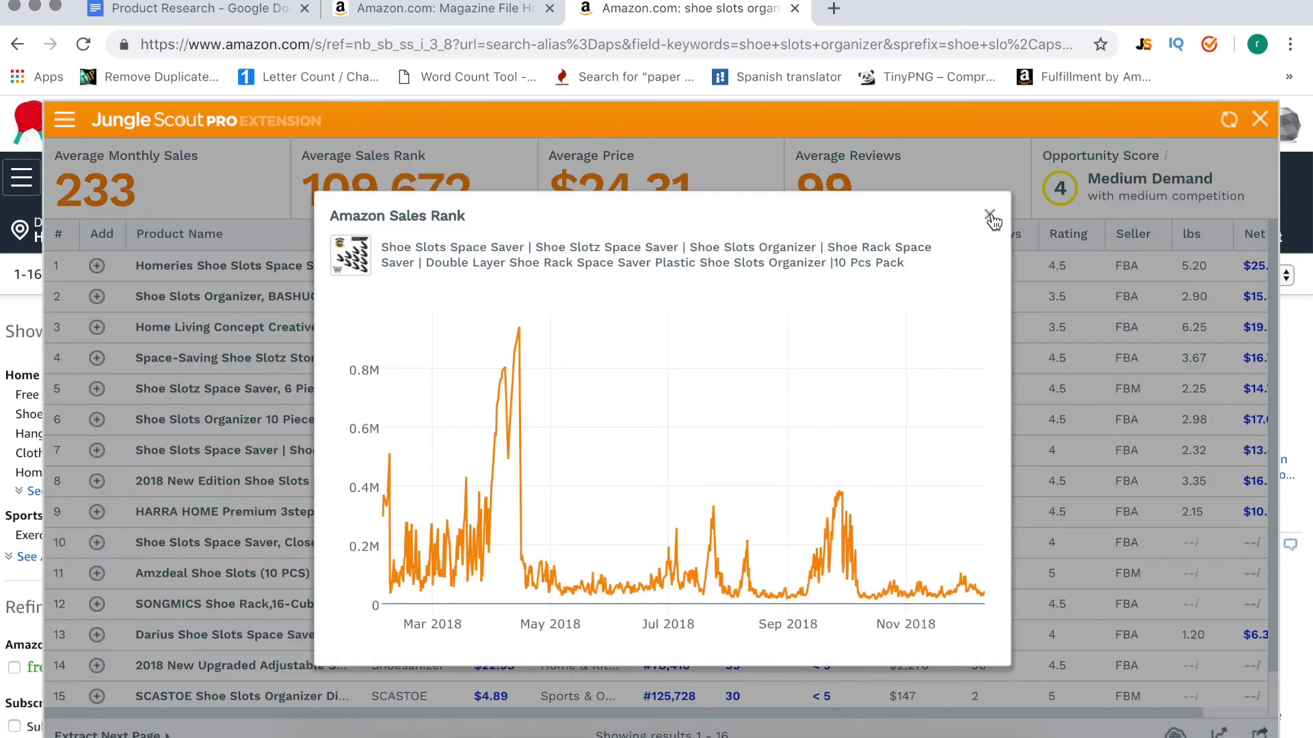
click(990, 216)
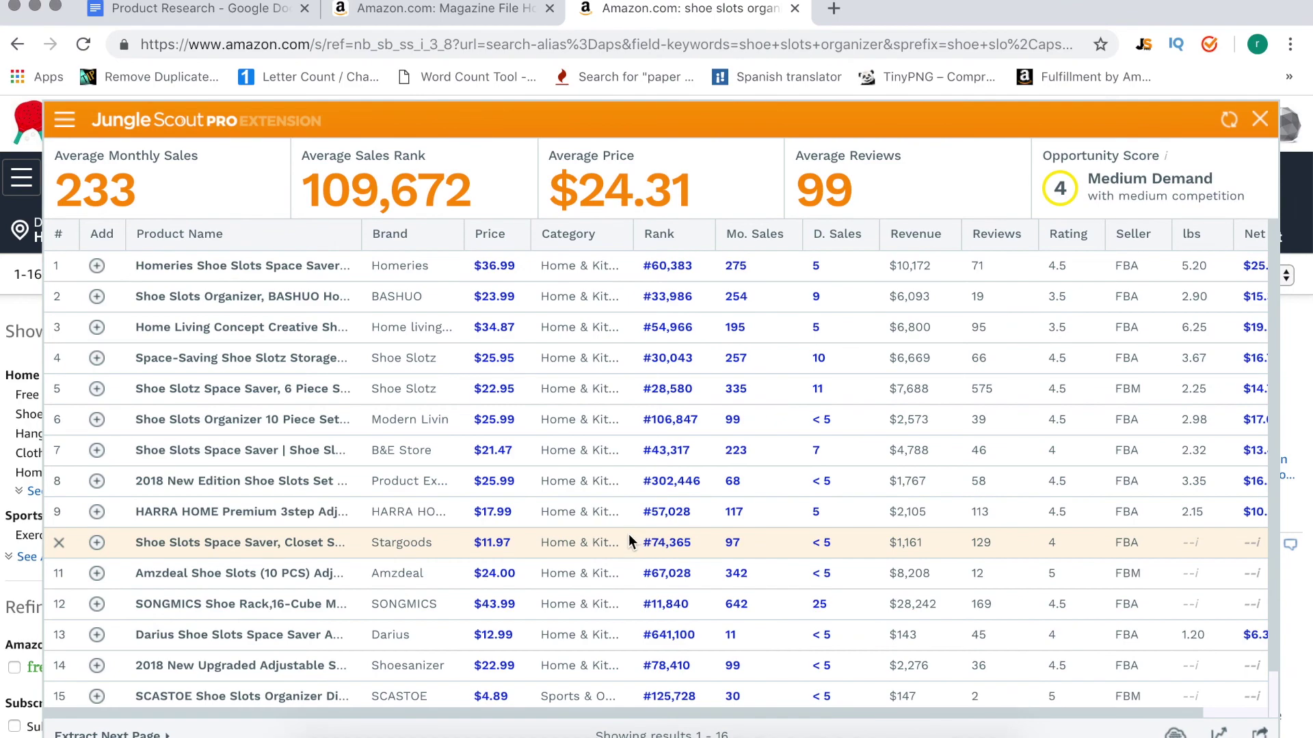
Check the sales rank histories of the Amzdeal 10-piece shoe slots and the SONGMICS 16-cube shoe rack.
click(666, 573)
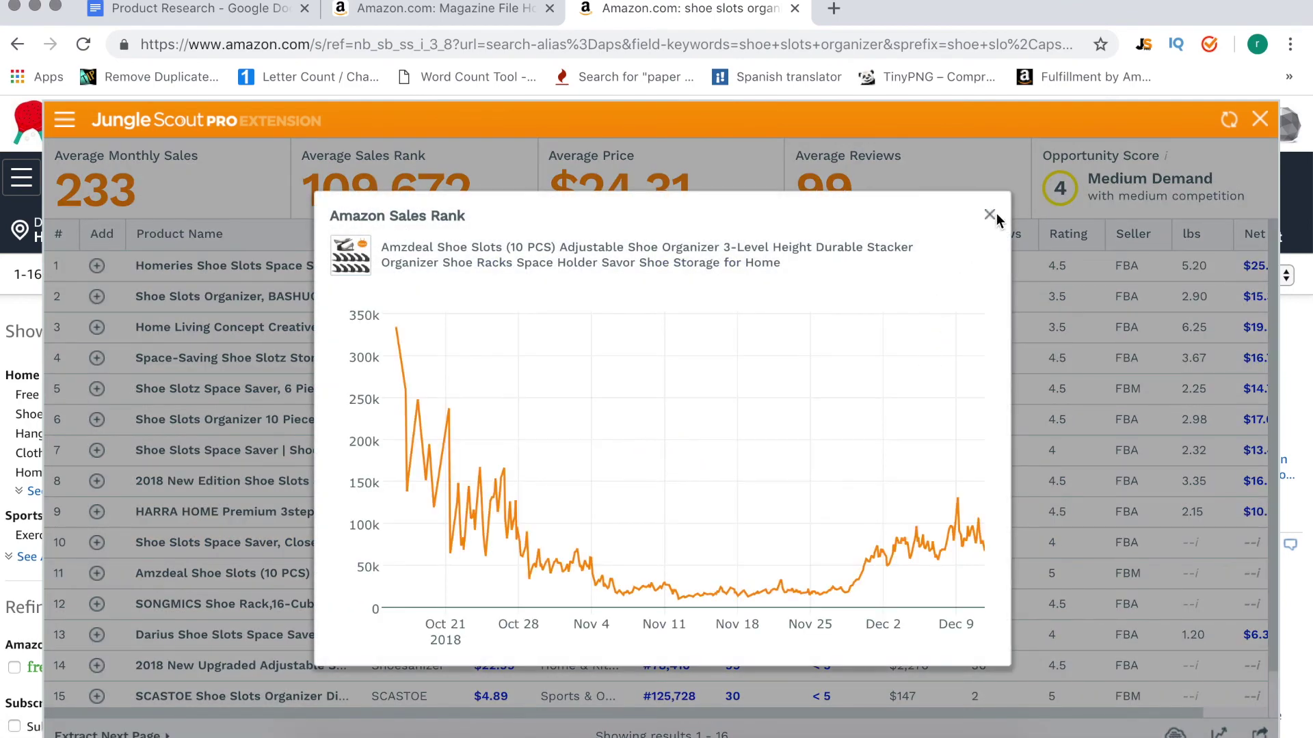
click(990, 218)
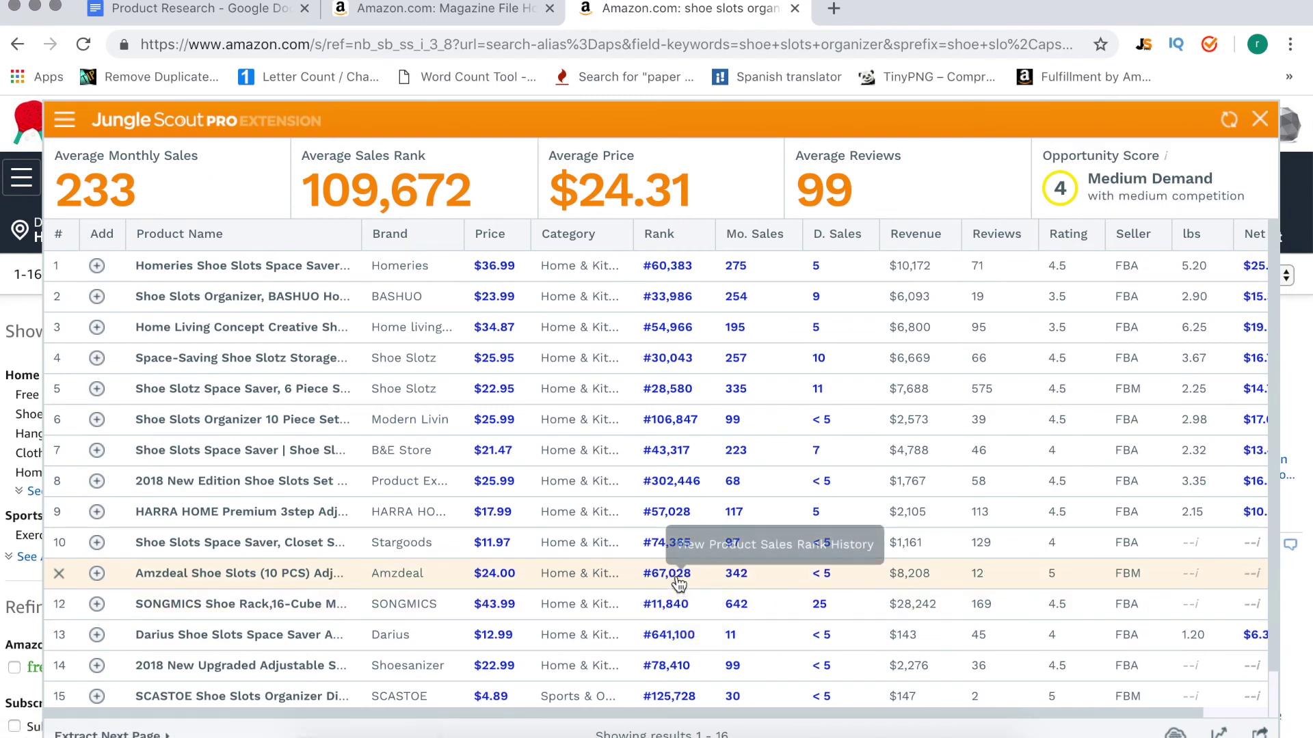
click(674, 576)
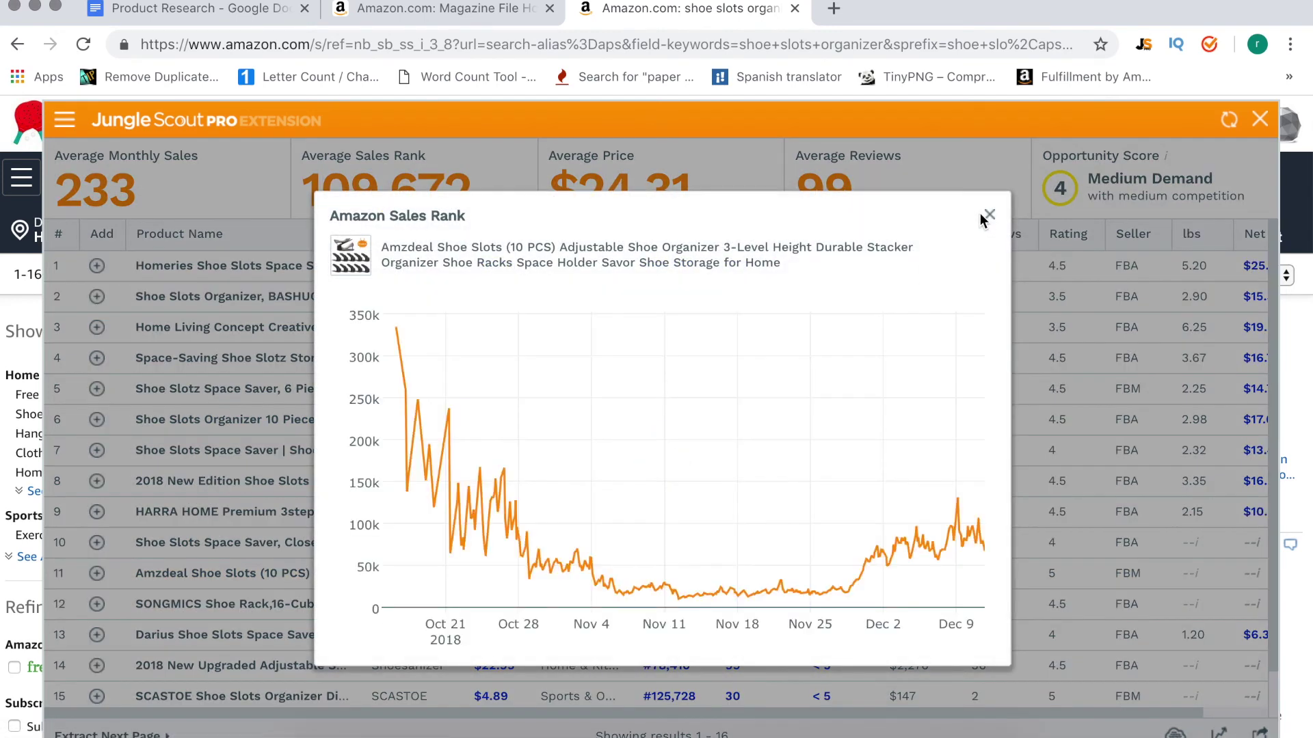
click(981, 215)
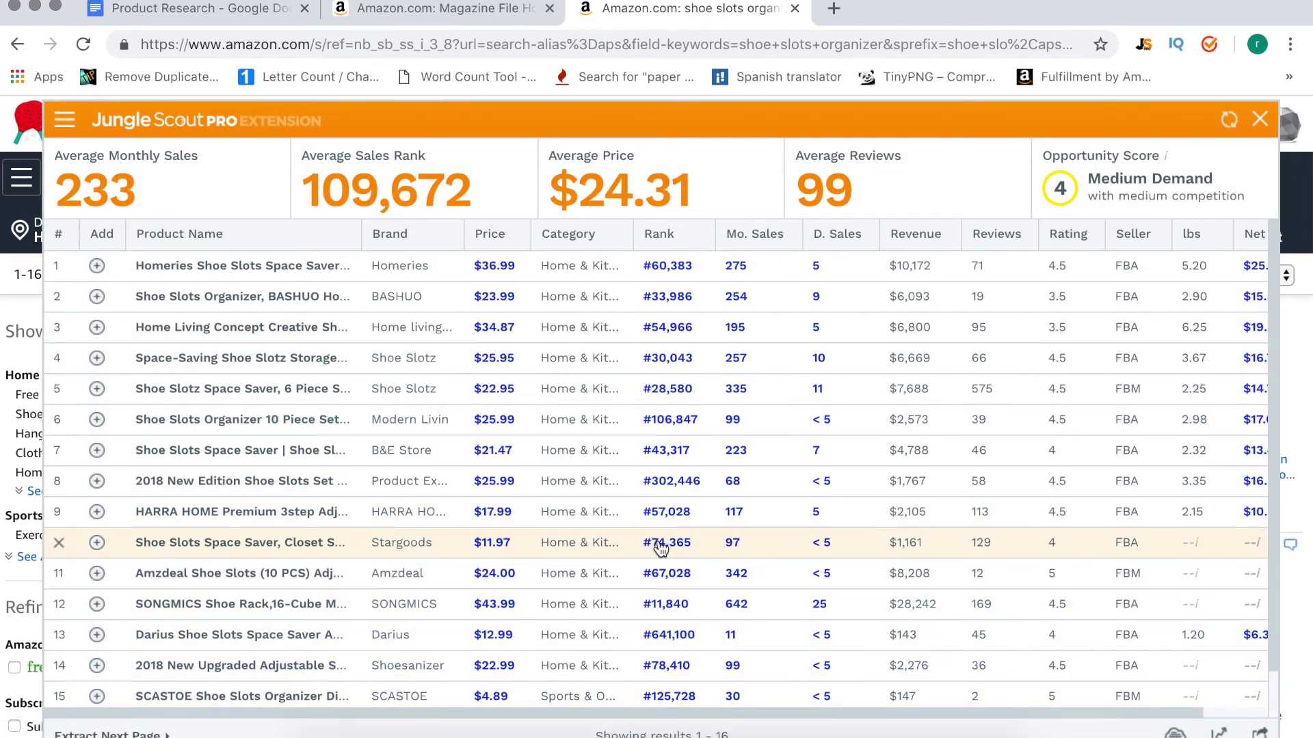
click(660, 607)
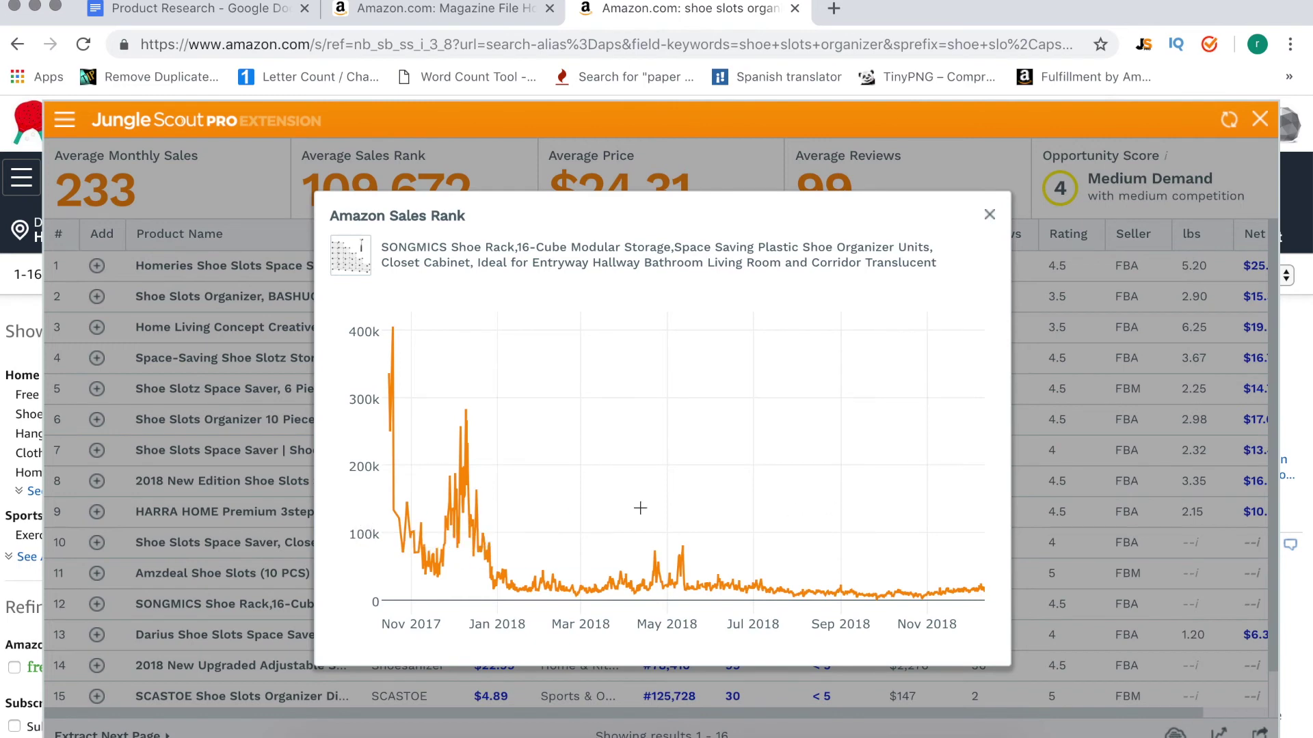
click(988, 215)
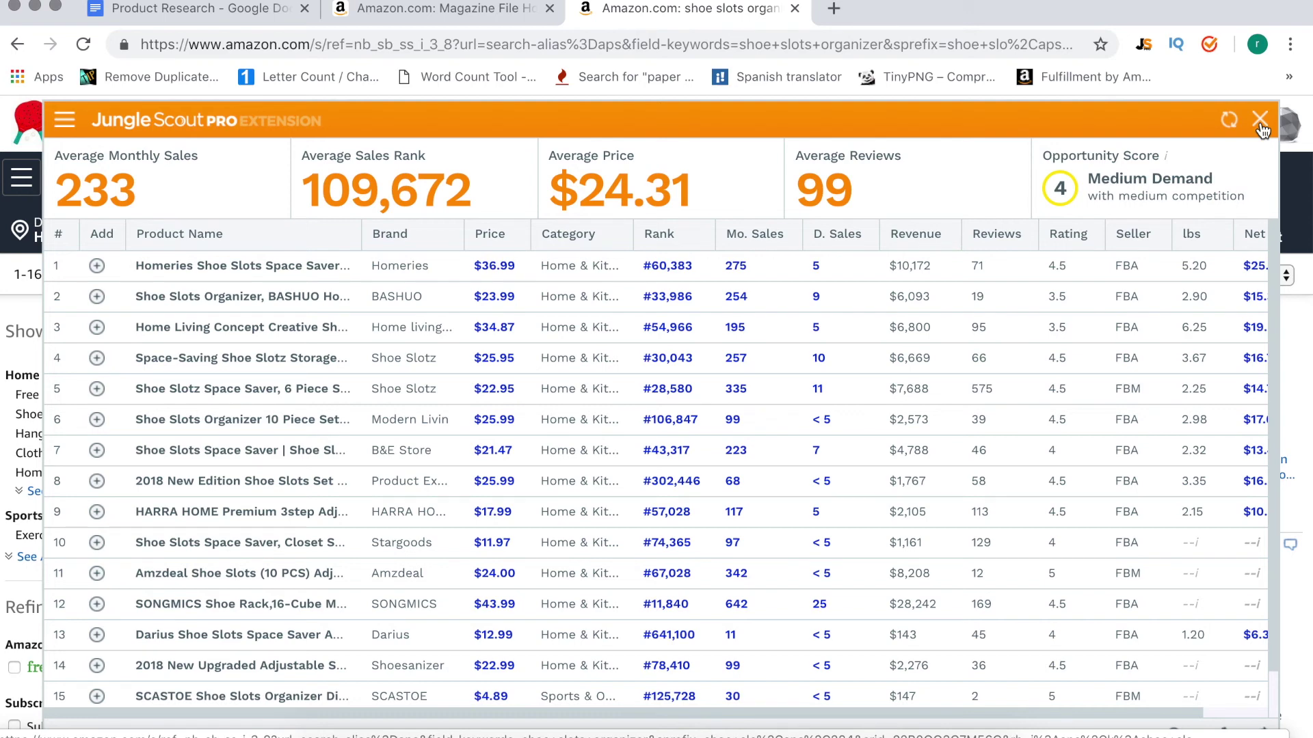
Calculate the BASHUO organizer's profit in the FBA Profit Calculator with a product cost of $7.
scroll(1033, 388, right, 3)
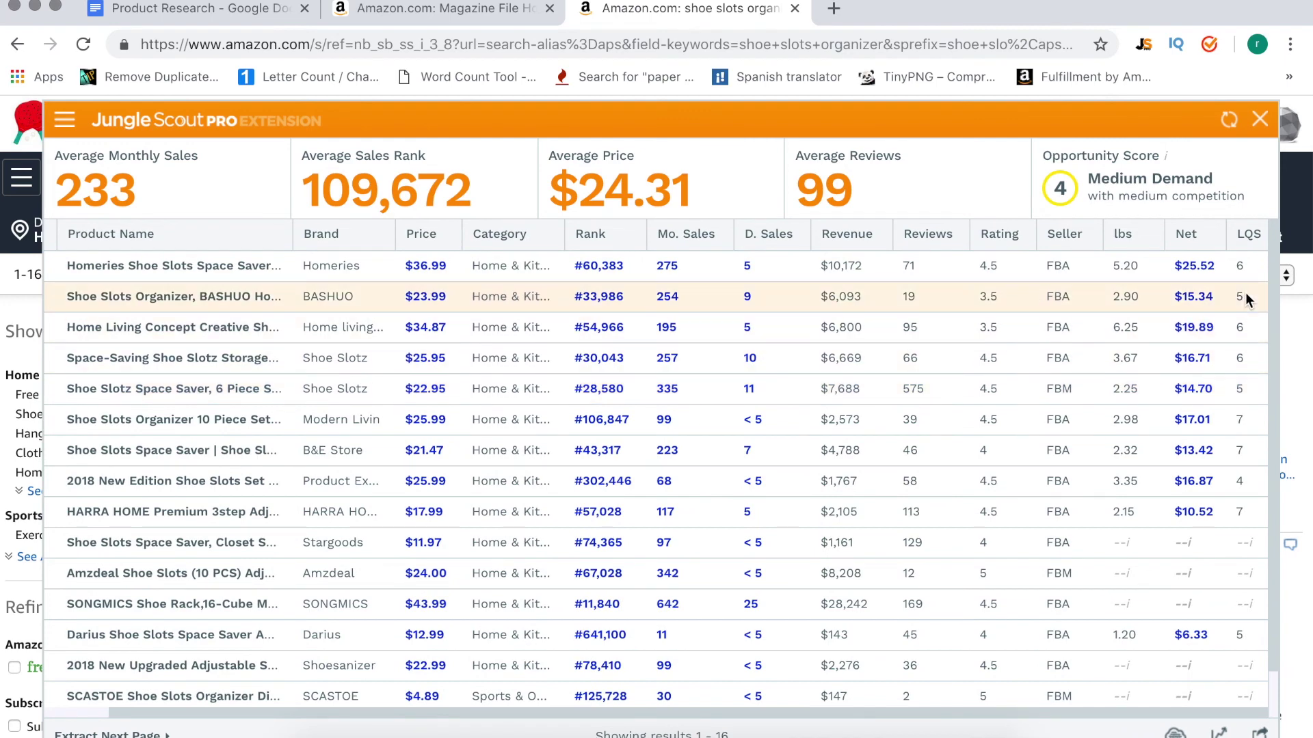
mouse_move(966, 236)
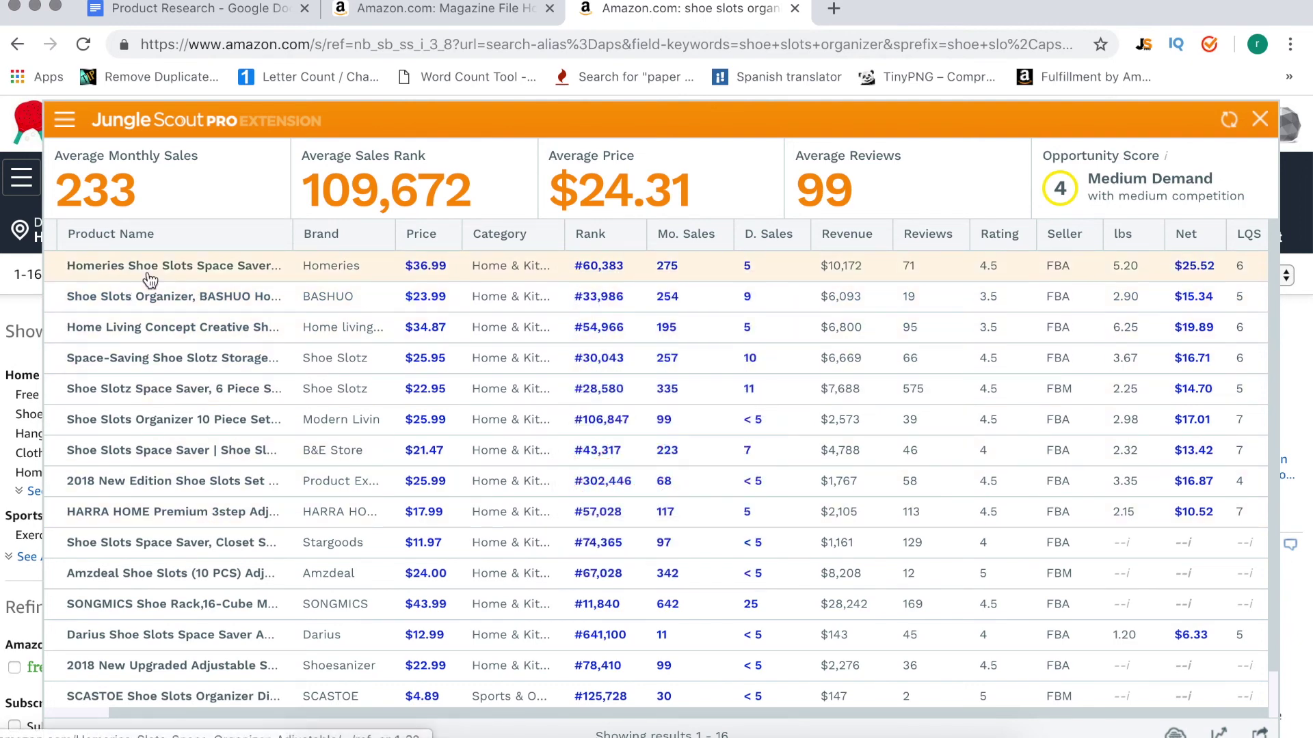
mouse_move(147, 300)
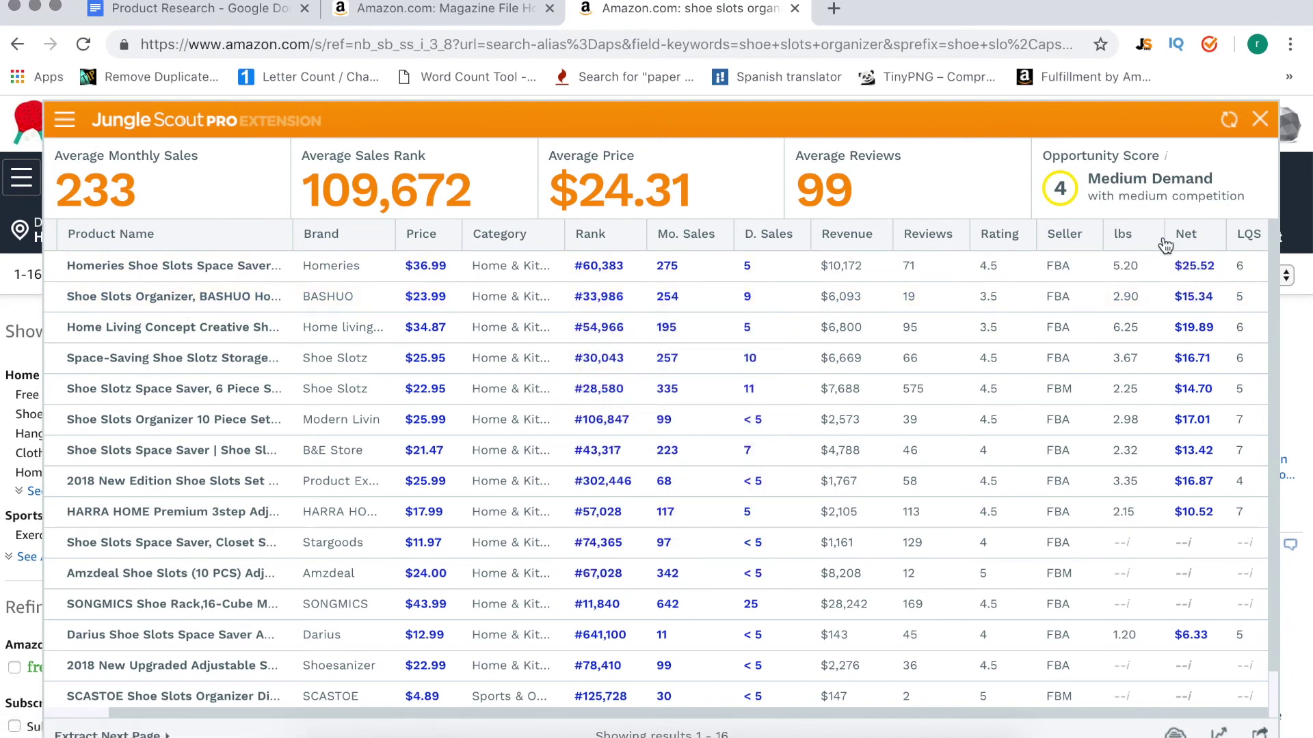
mouse_move(1184, 252)
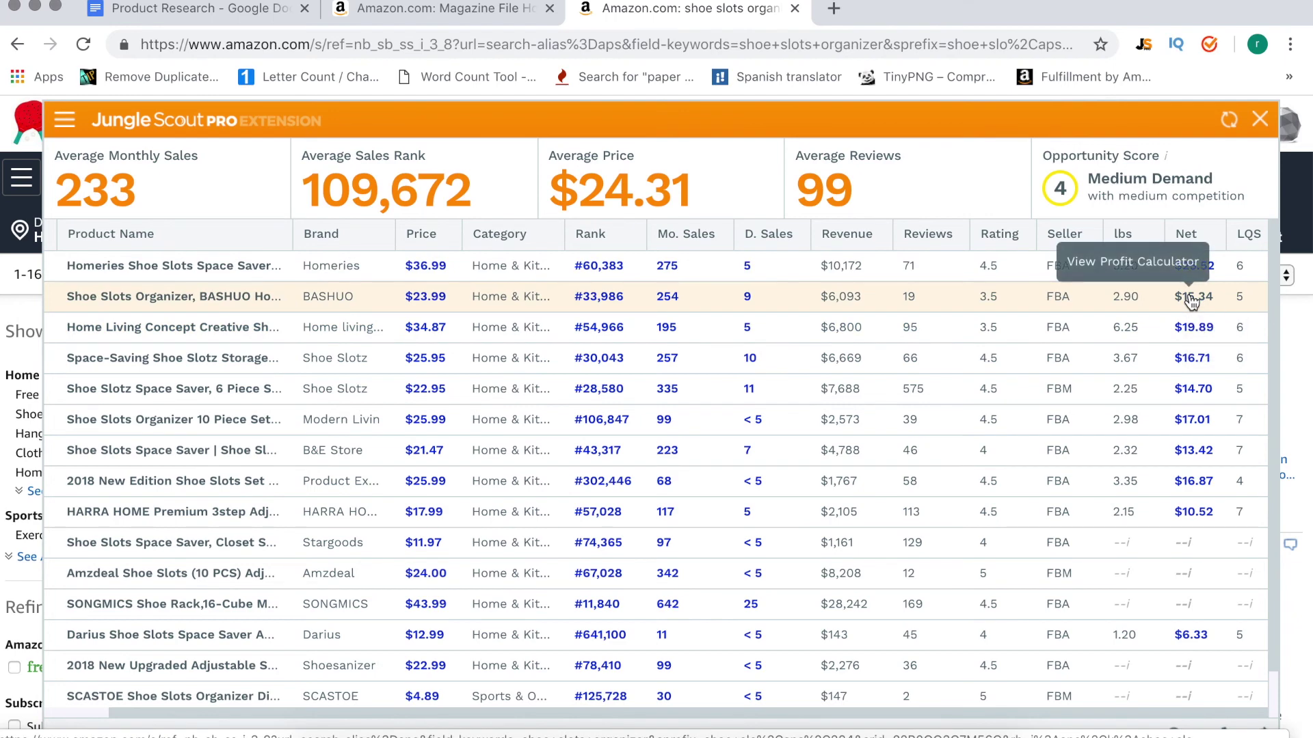
click(1191, 298)
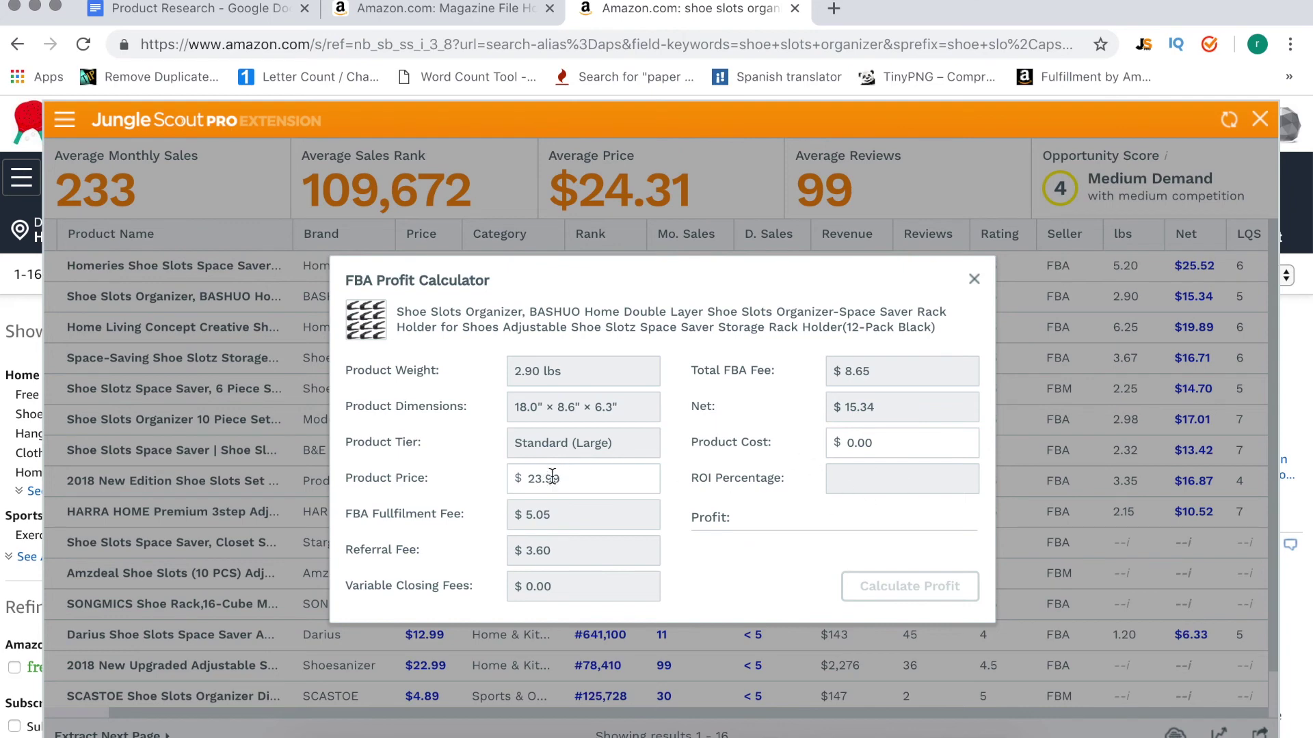
click(872, 443)
double_click(868, 441)
text(7)
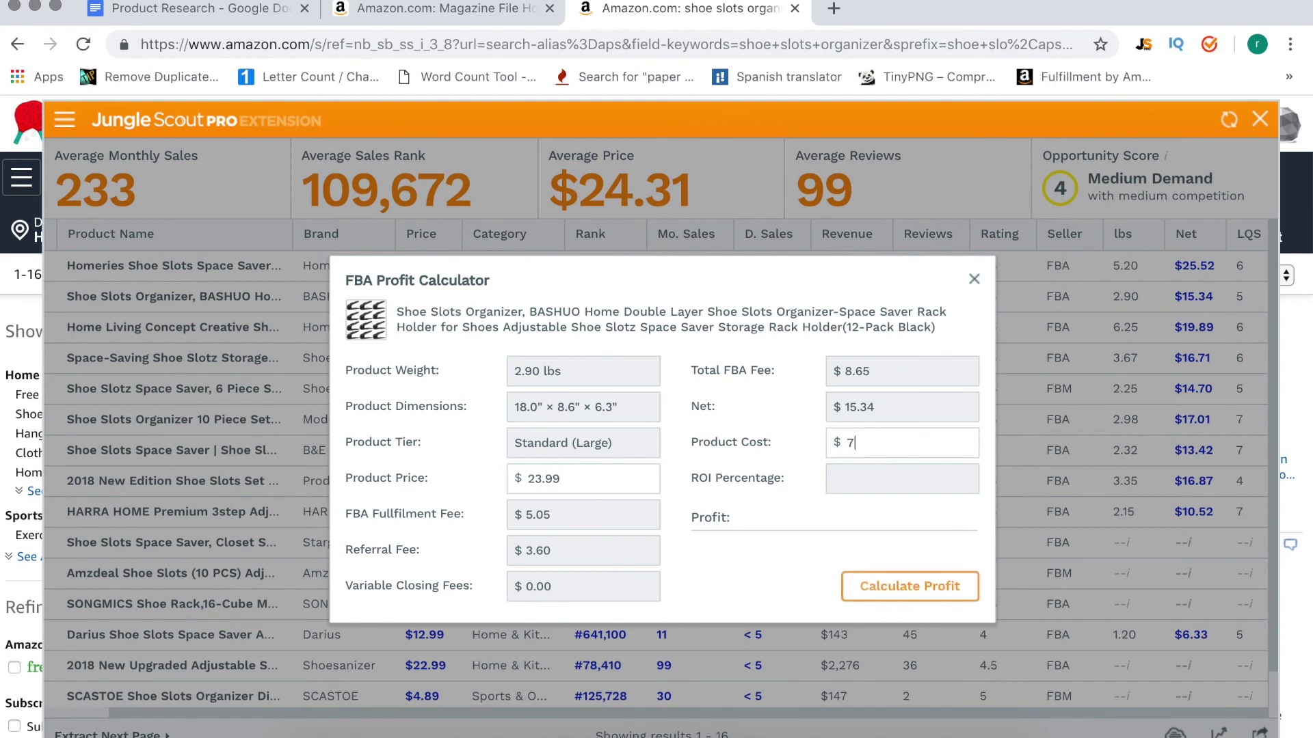
click(870, 584)
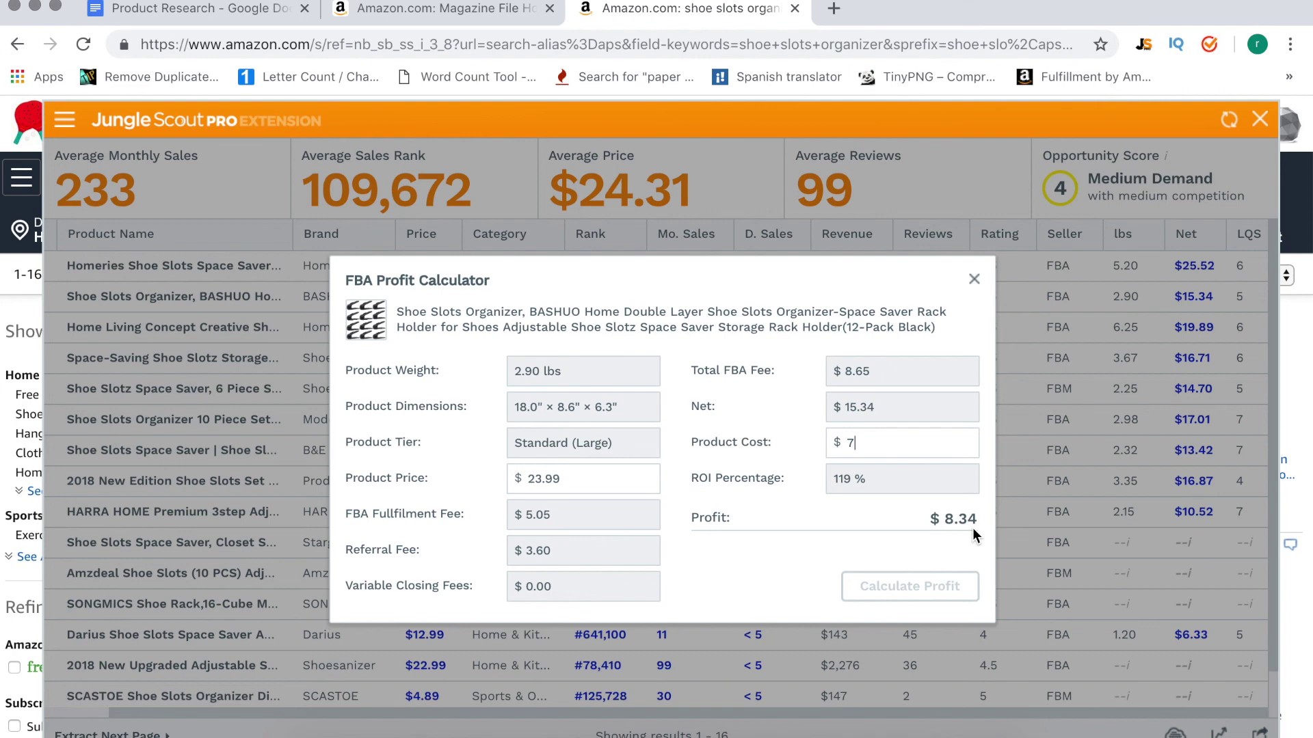
Recalculate the BASHUO organizer's profit with a product cost of $6 and close the calculator.
key(BackSpace)
text(6)
click(956, 601)
click(975, 281)
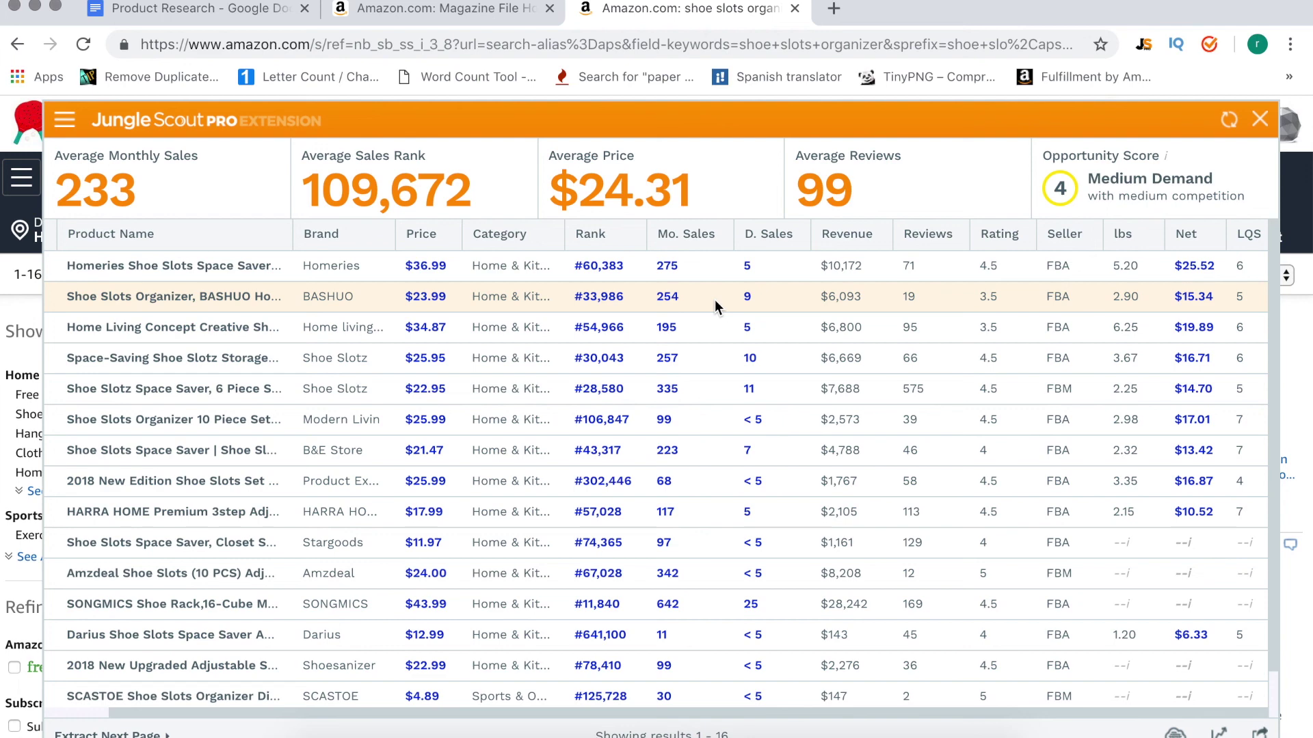
scroll(919, 322, down, 1)
scroll(919, 319, up, 1)
scroll(337, 294, left, 2)
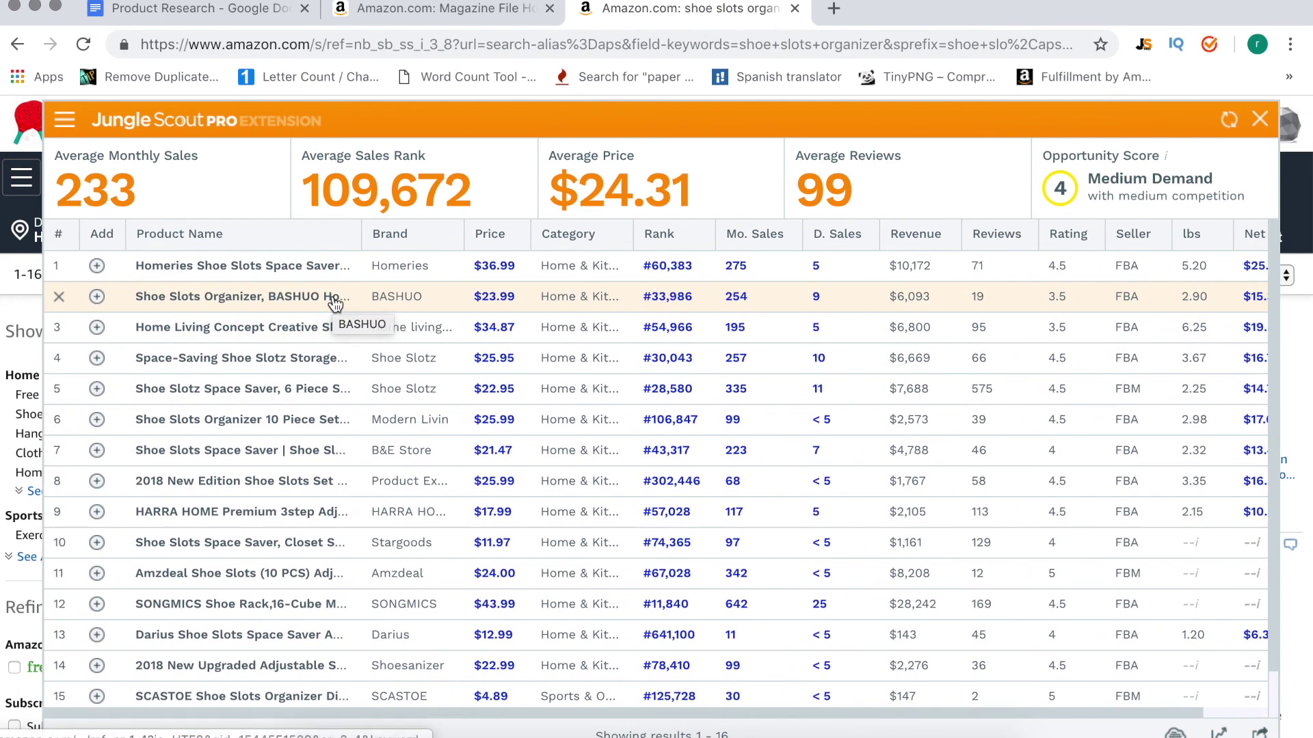
scroll(1028, 371, right, 2)
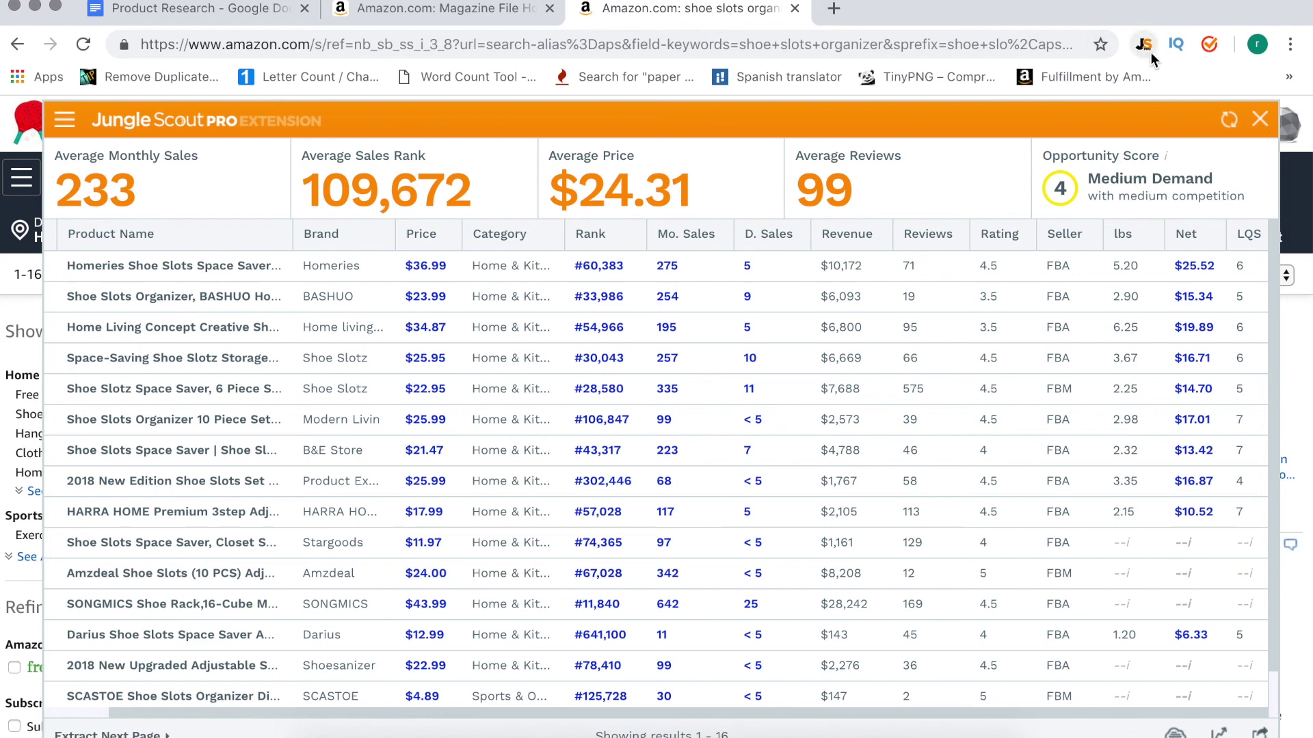
click(833, 9)
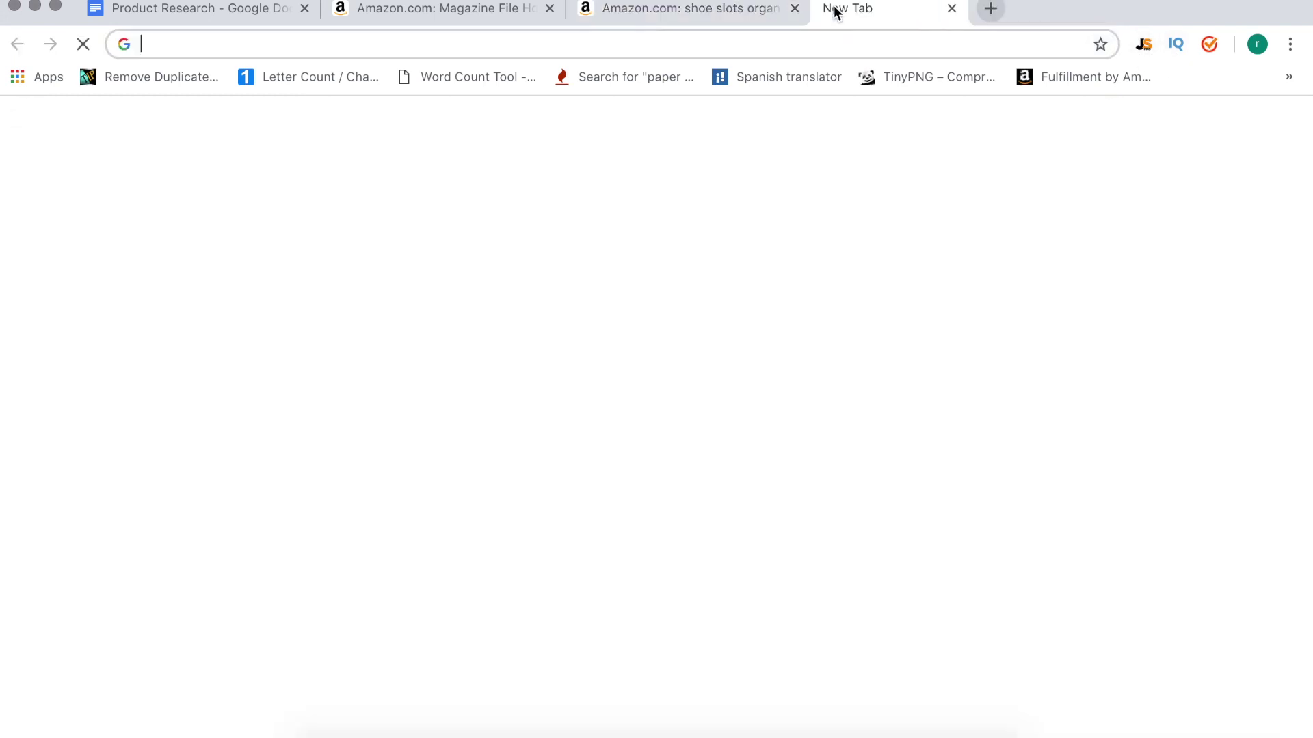
click(449, 9)
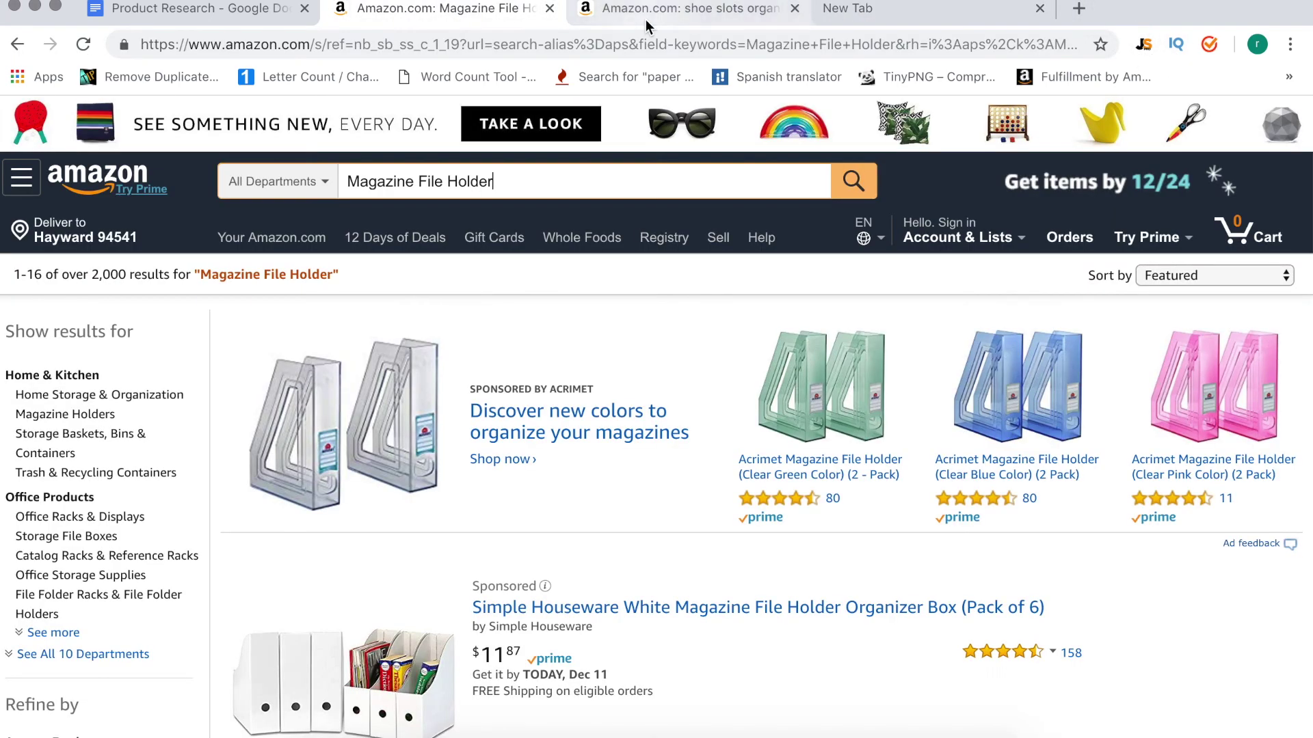
click(875, 12)
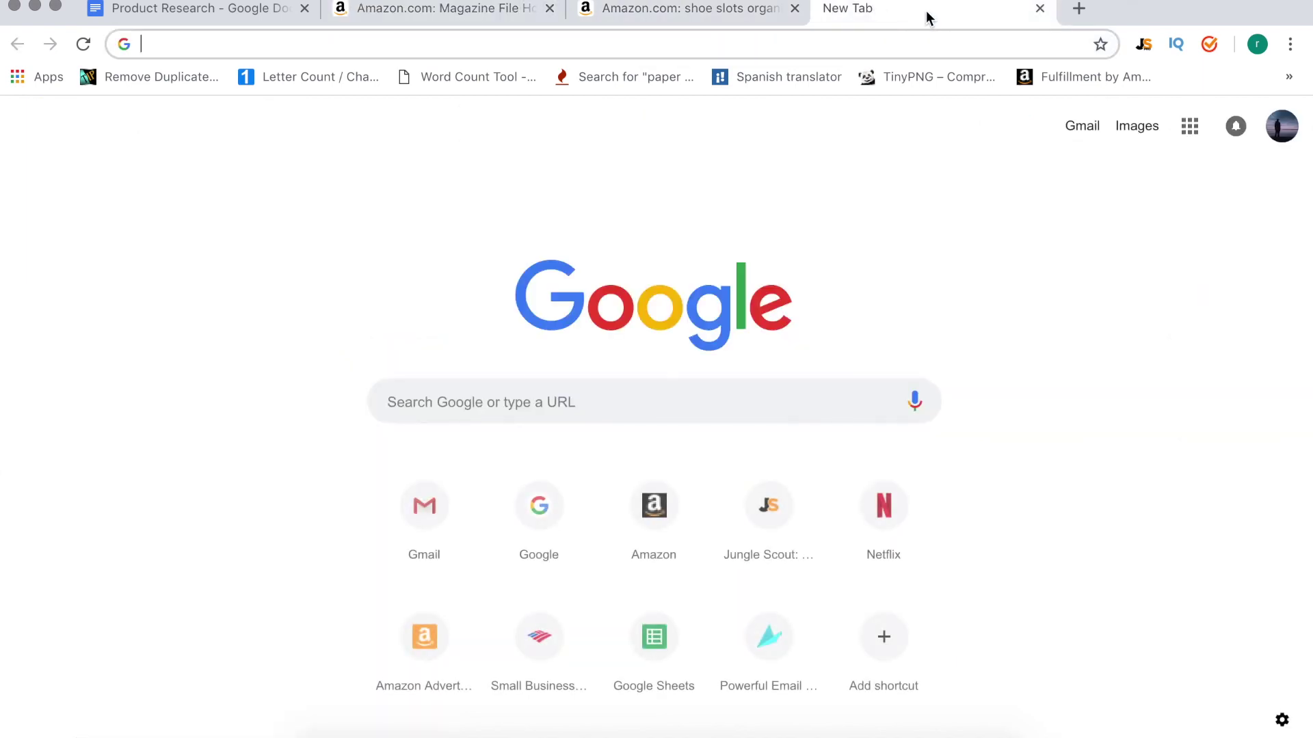
click(1040, 9)
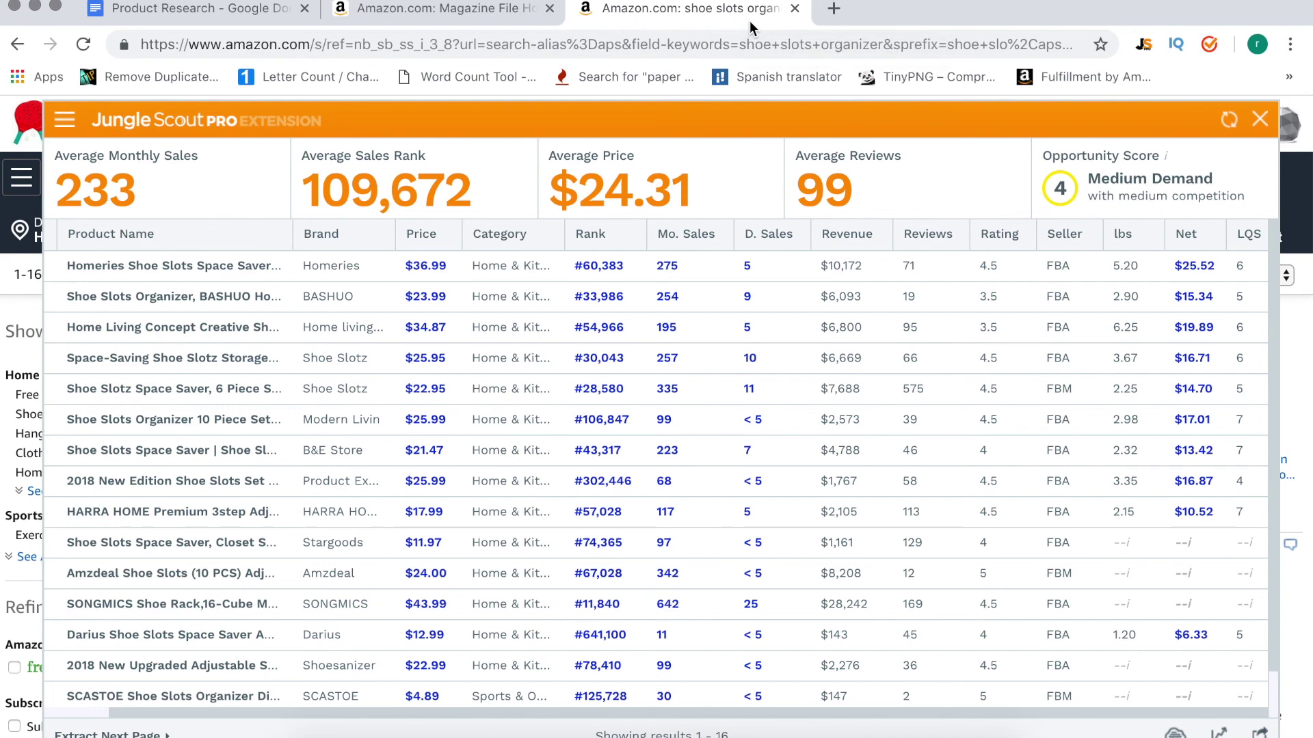
click(509, 10)
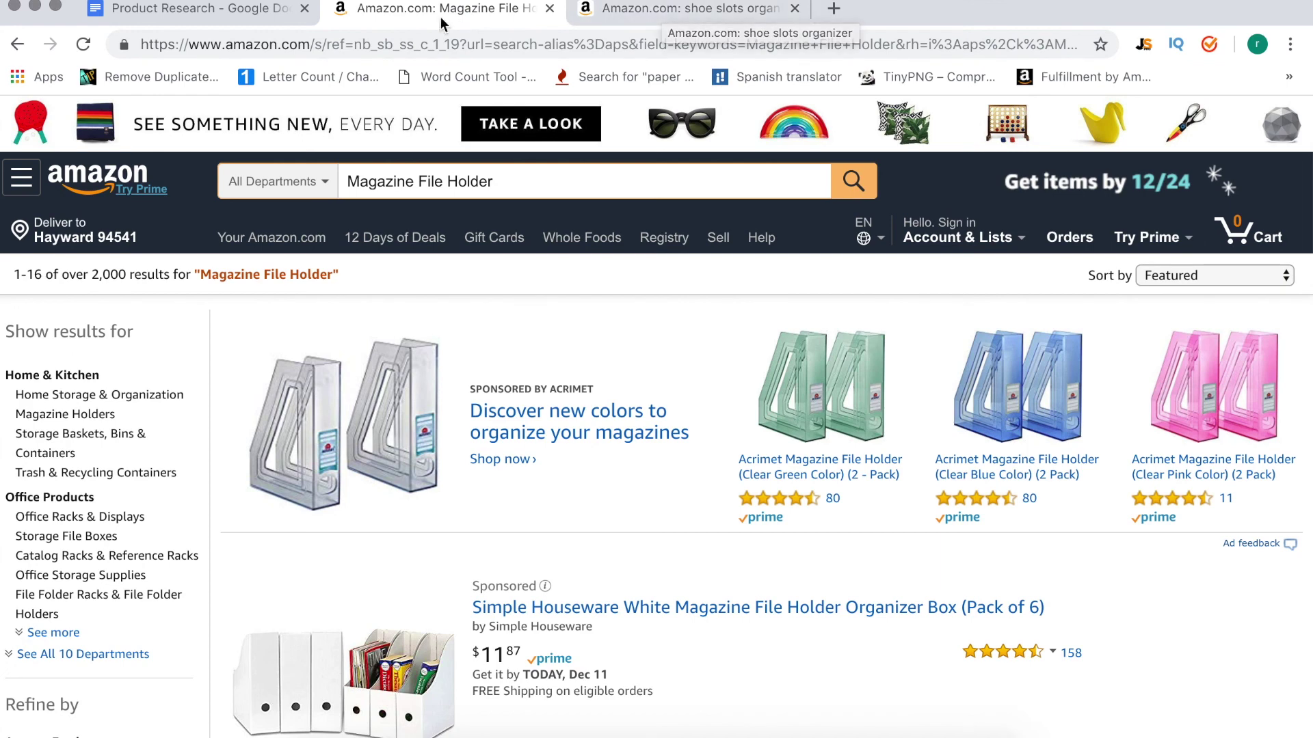
click(596, 12)
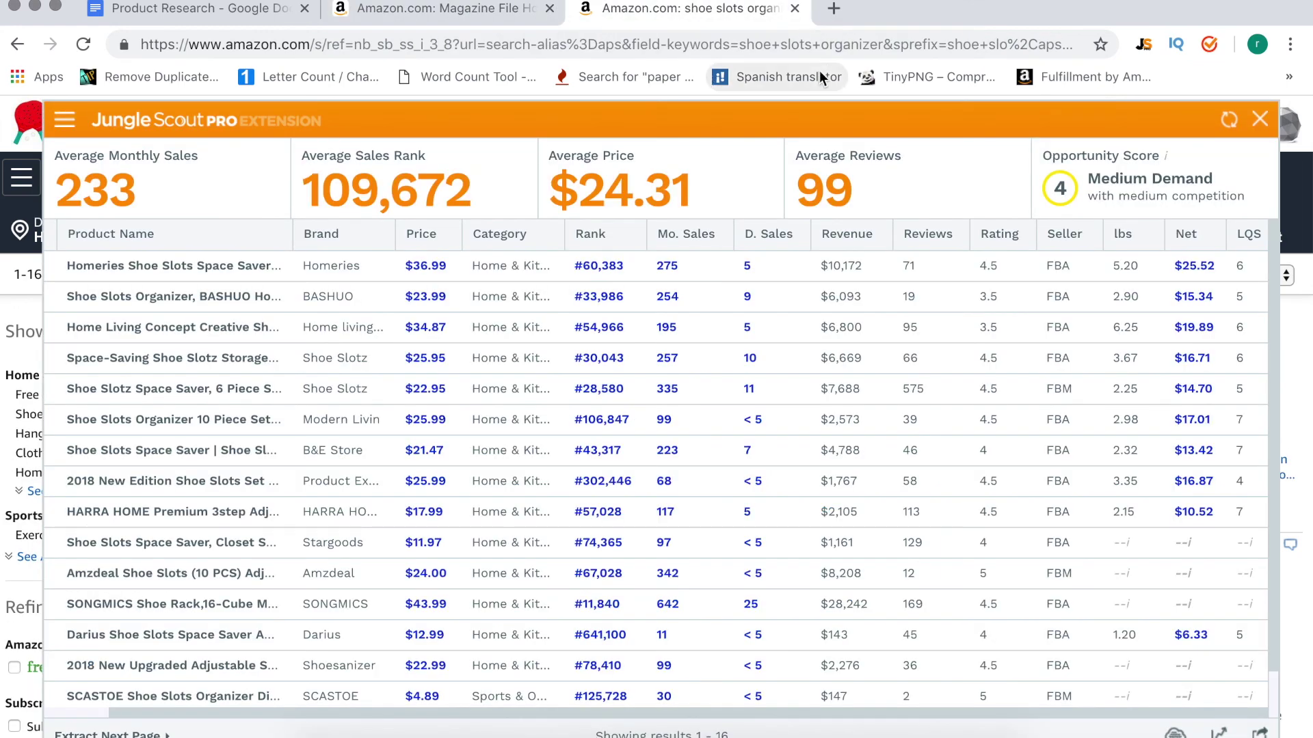